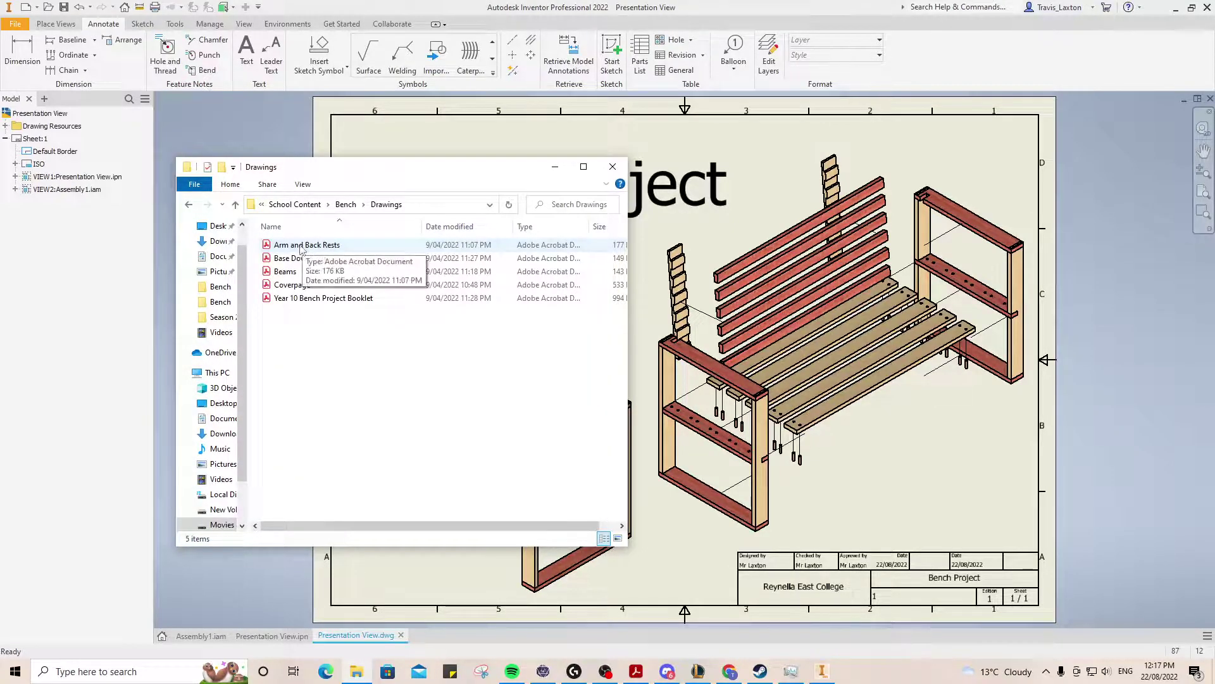
# Step: Open the PDF's folder within the Inventor Bench project's Drawings folder, and close the Presentation View drawing
pyautogui.click(225, 290)
pyautogui.doubleClick(302, 247)
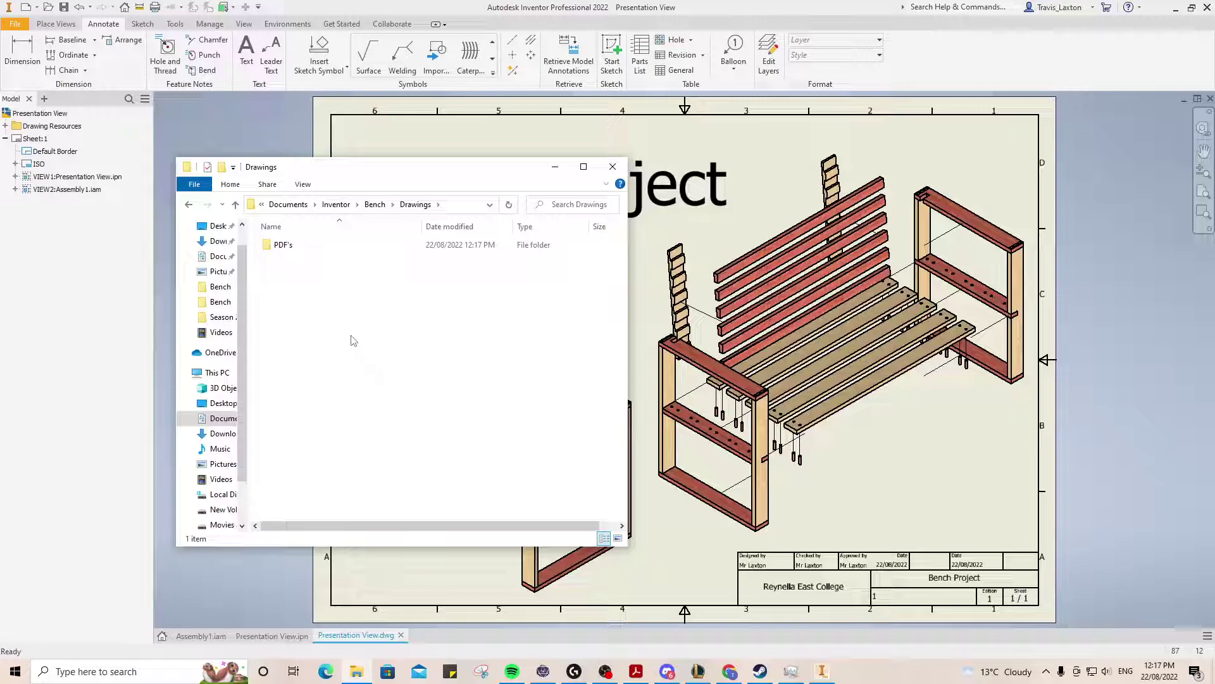
pyautogui.doubleClick(324, 245)
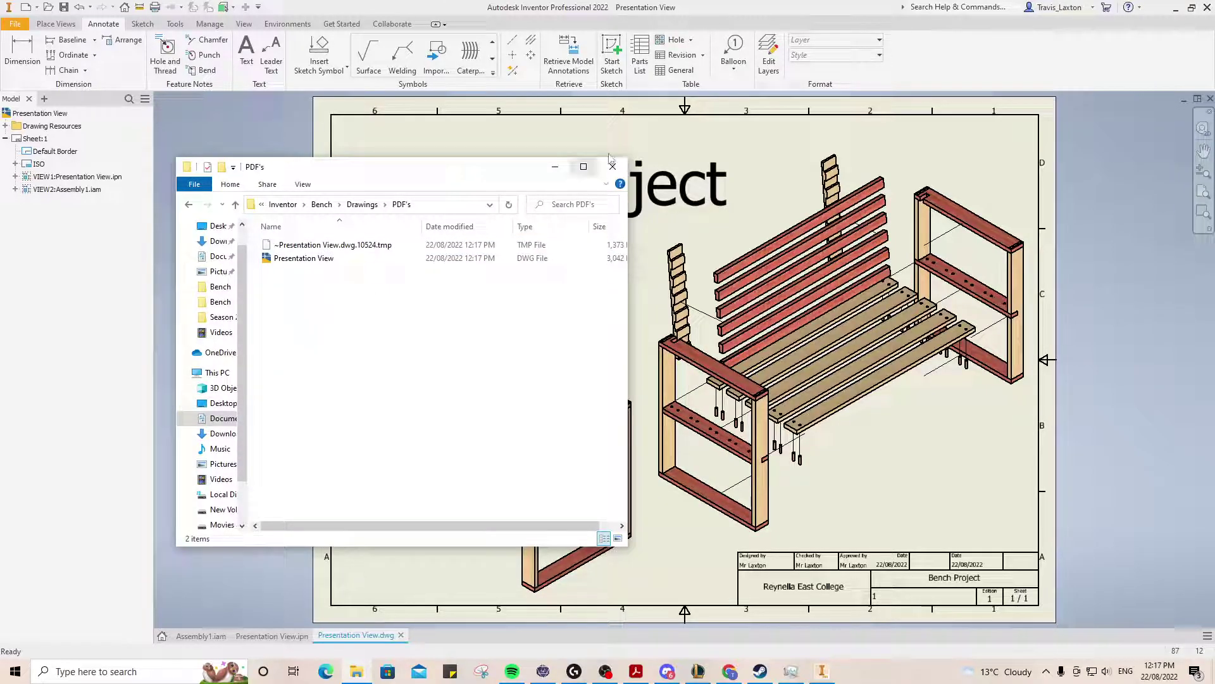
pyautogui.click(401, 635)
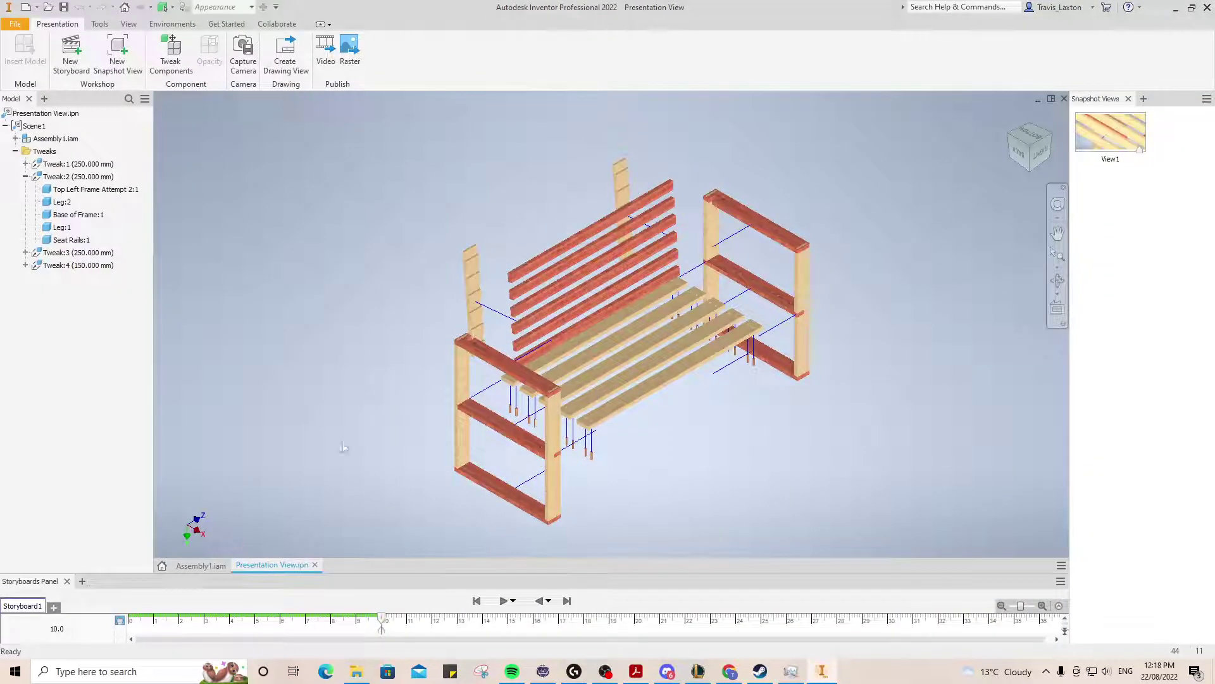
# Step: Move the Presentation View DWG file from the PDF's folder up to the Drawings folder and open Drawings
pyautogui.click(357, 671)
pyautogui.moveTo(301, 245); pyautogui.dragTo(363, 203)
pyautogui.click(363, 204)
pyautogui.click(371, 207)
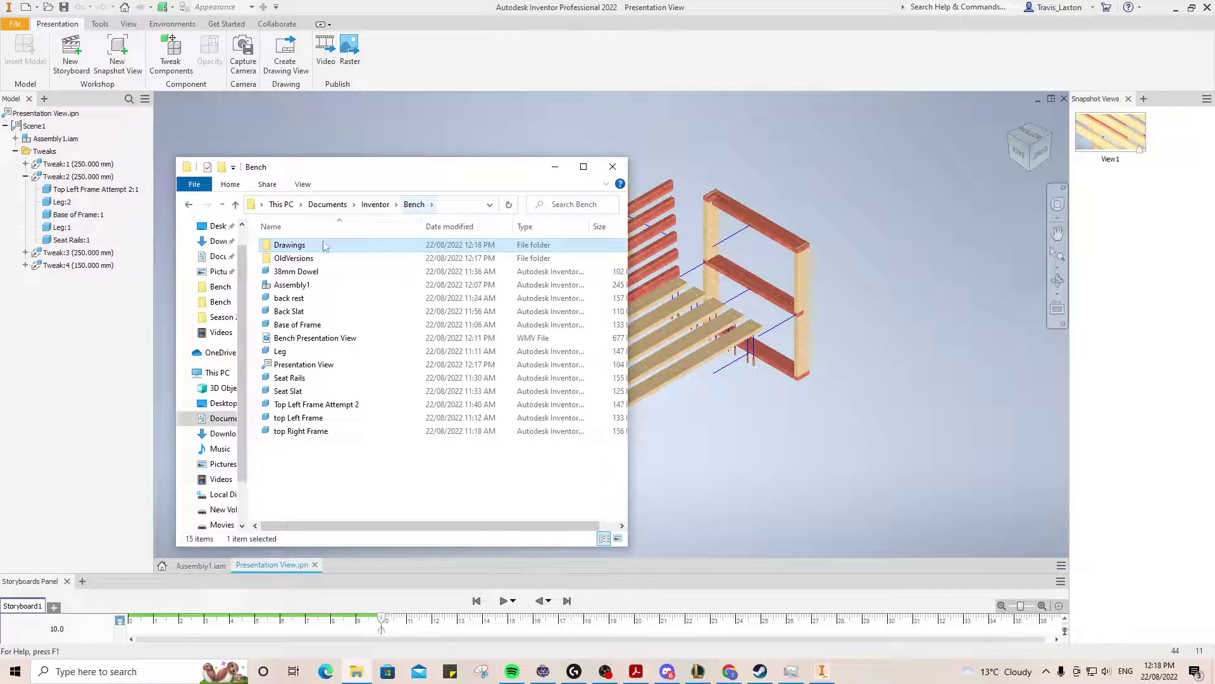
pyautogui.doubleClick(298, 247)
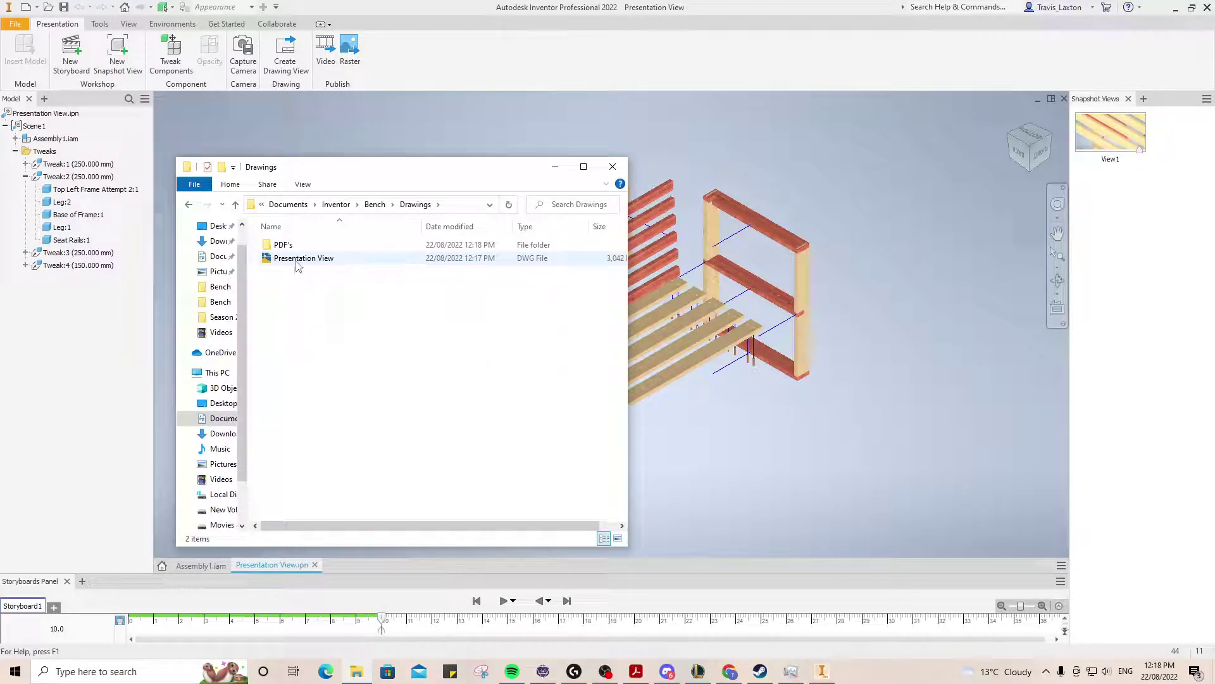
# Step: Rename the Presentation View DWG file as Cover Page
pyautogui.click(288, 264)
pyautogui.press('F2')
pyautogui.write('Cover Page')
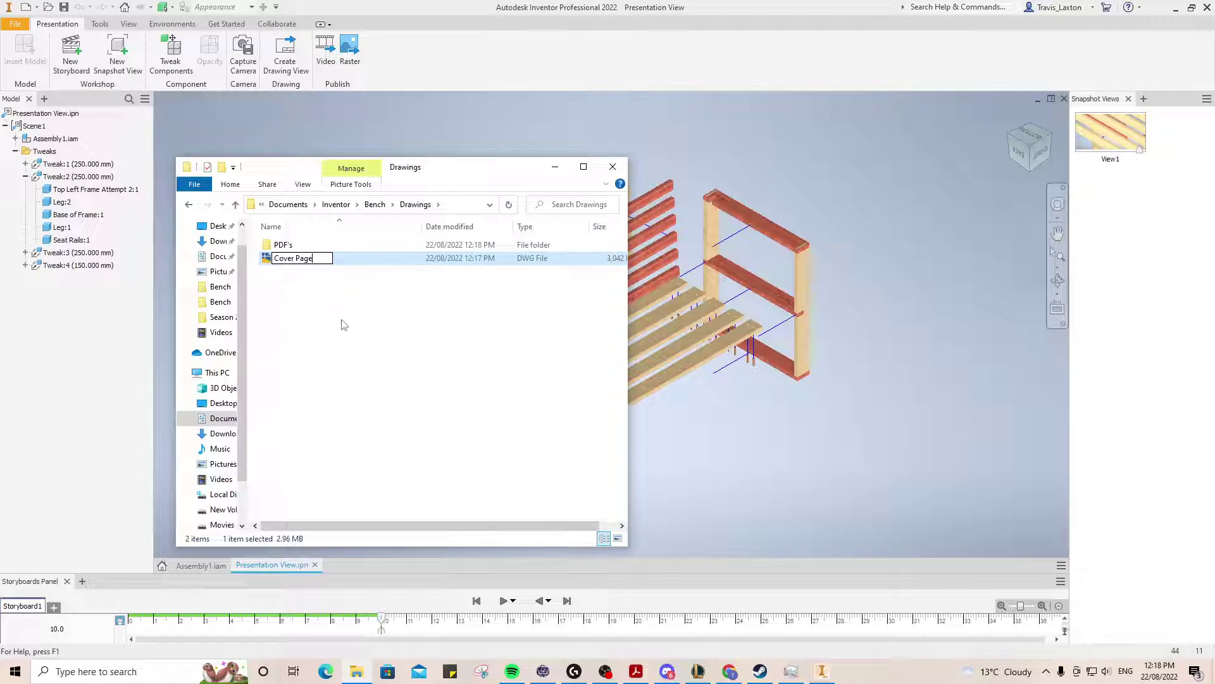
pyautogui.click(322, 311)
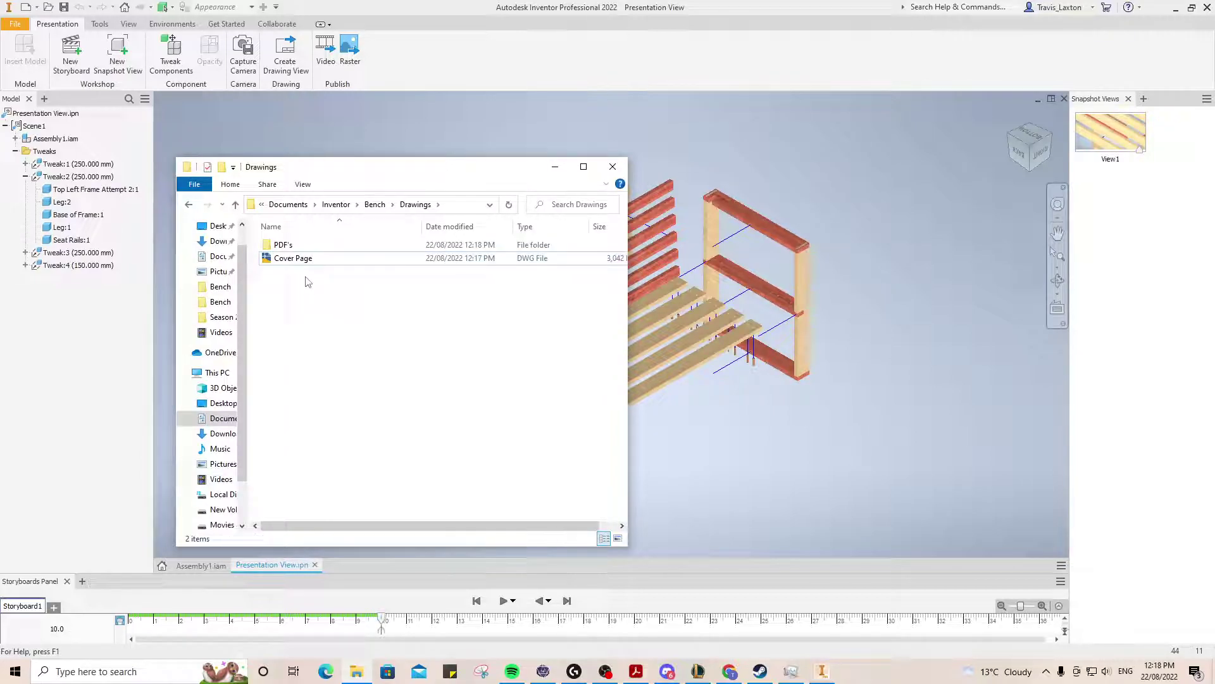
# Step: Open the Cover Page drawing, skipping all unresolved file references
pyautogui.doubleClick(295, 259)
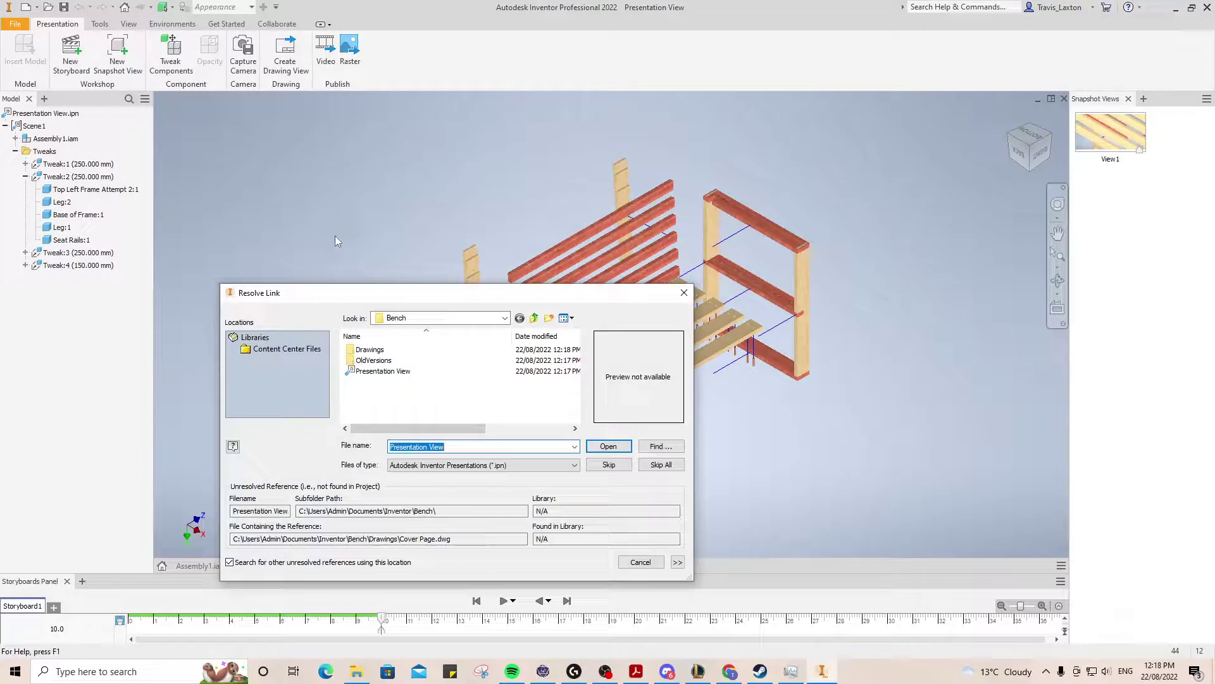
pyautogui.click(670, 468)
pyautogui.click(585, 352)
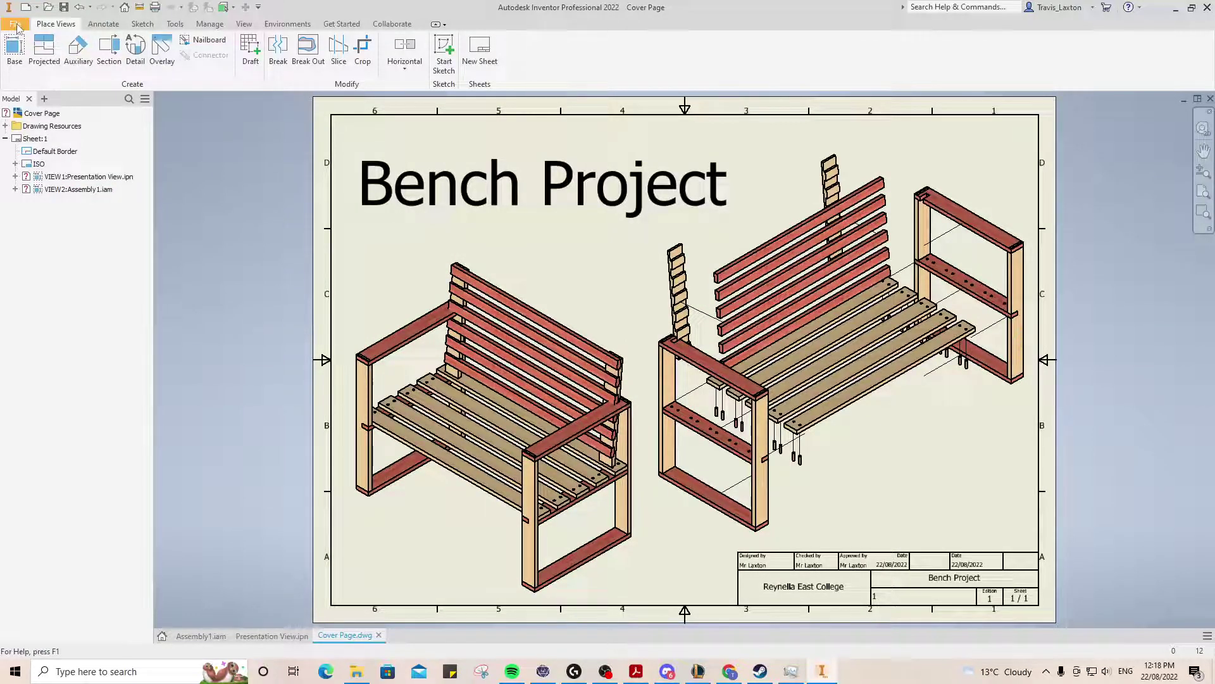
# Step: Export the Cover Page drawing as a PDF
pyautogui.click(15, 24)
pyautogui.moveTo(47, 190)
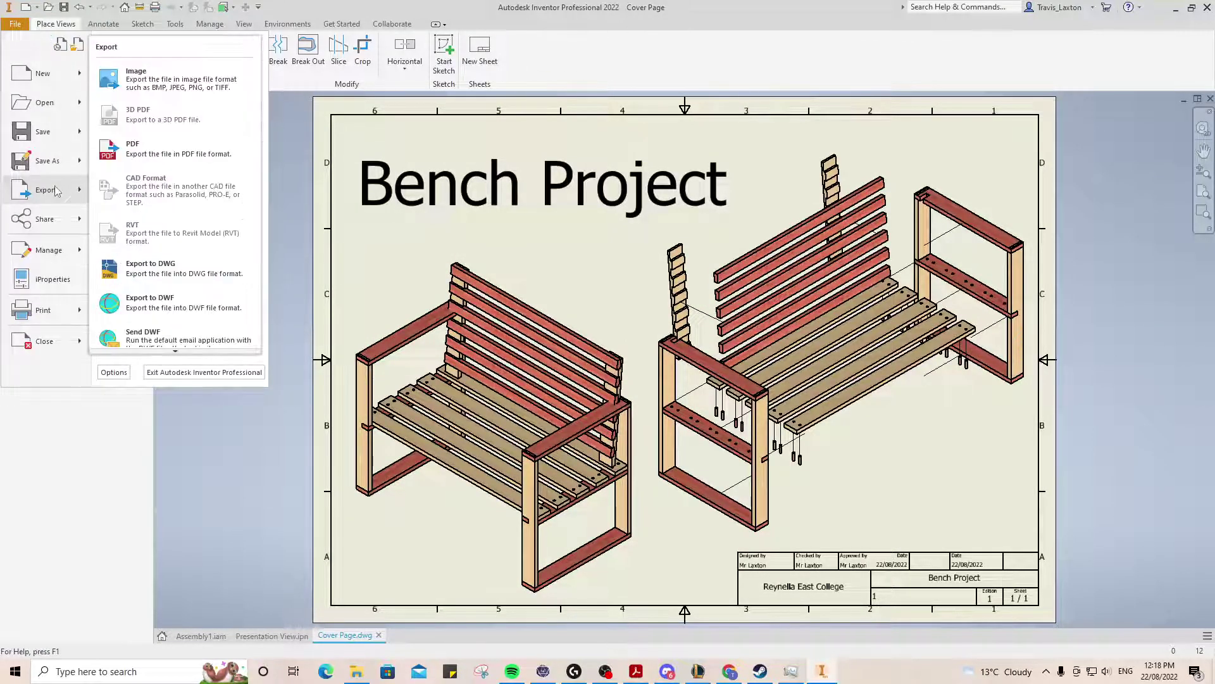
pyautogui.click(162, 152)
pyautogui.click(375, 352)
pyautogui.doubleClick(375, 353)
pyautogui.click(612, 563)
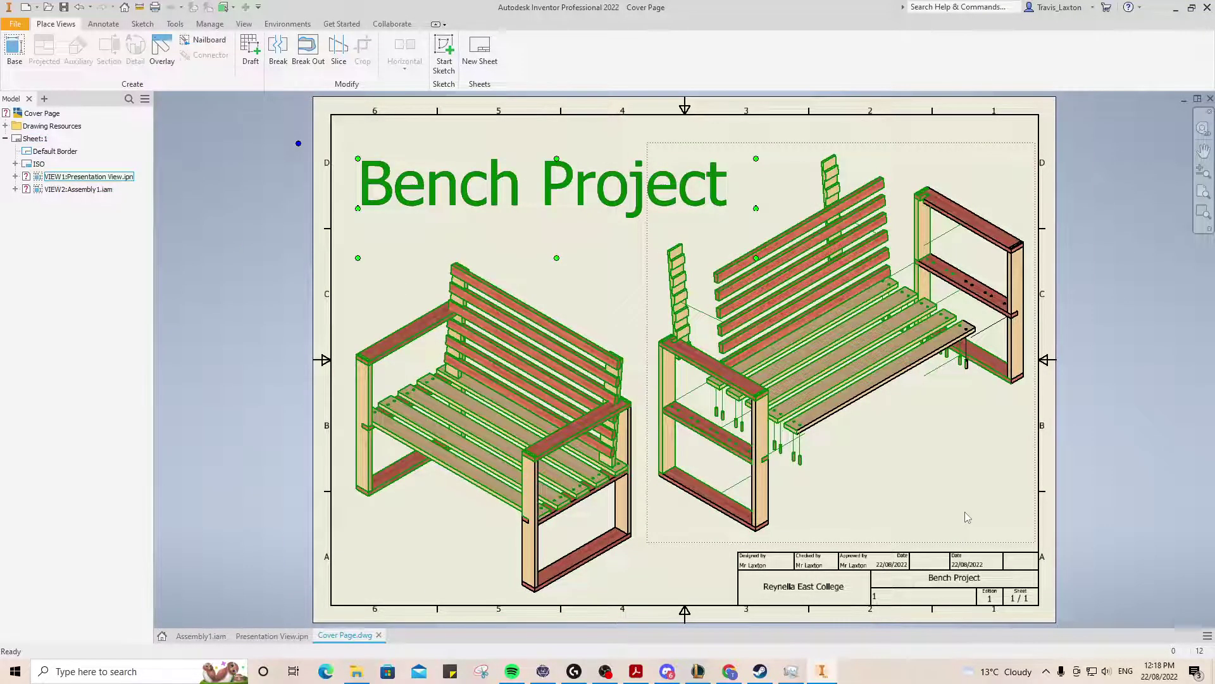
# Step: Delete the Bench Project title text, the assembled bench view and the exploded bench view from the sheet
pyautogui.click(532, 358)
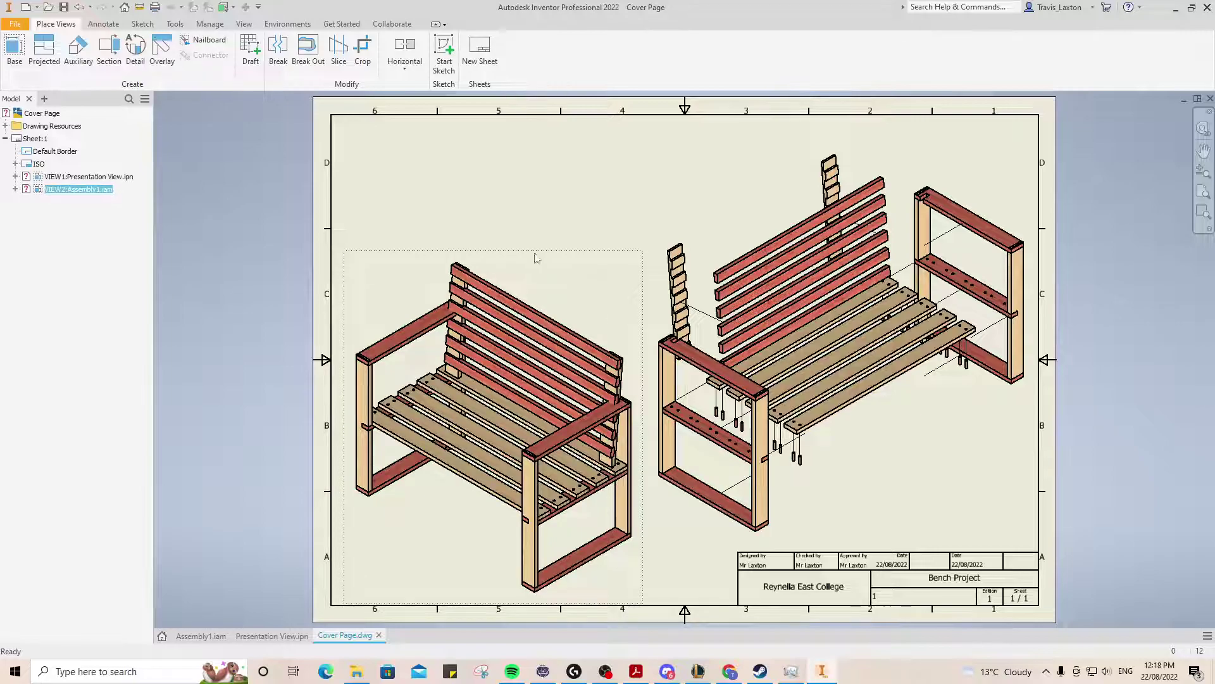
pyautogui.press('Delete')
pyautogui.click(600, 366)
pyautogui.click(659, 231)
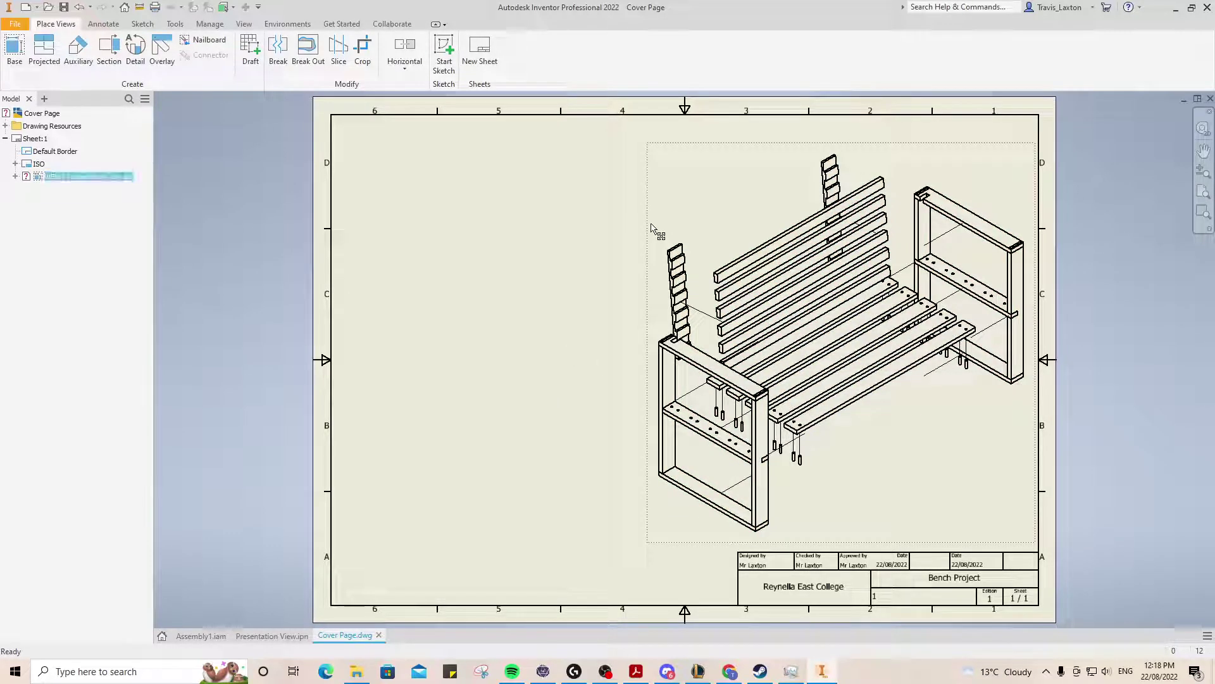
pyautogui.press('Delete')
pyautogui.click(595, 362)
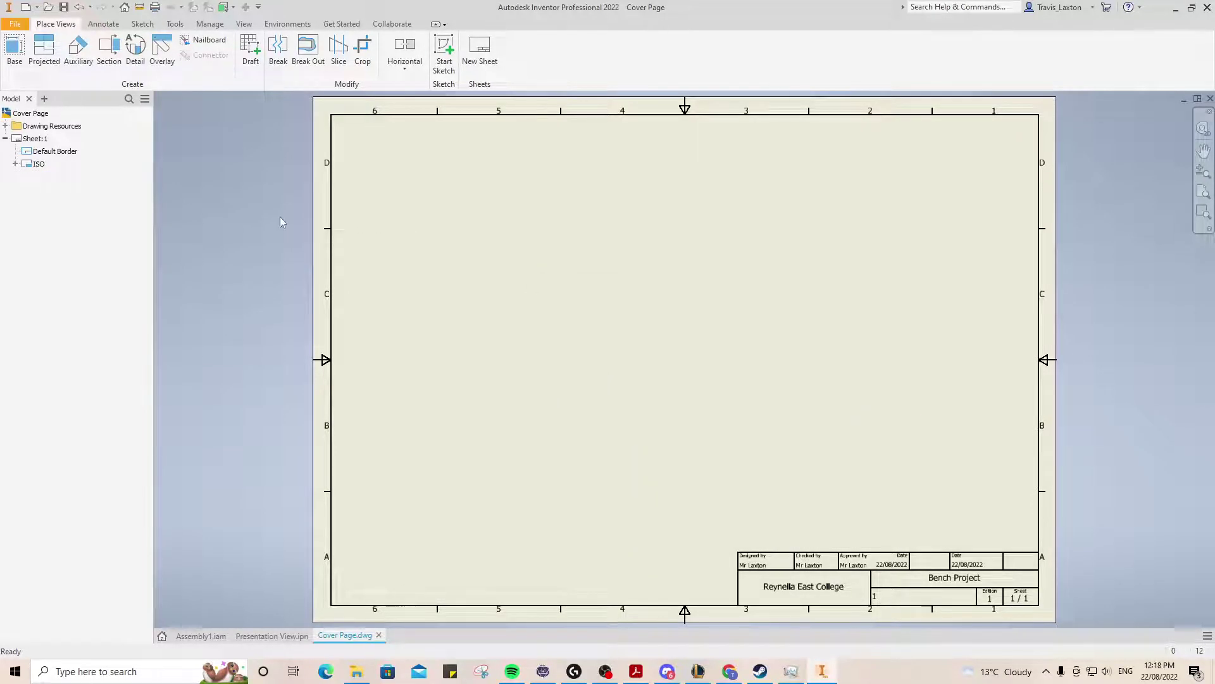
# Step: Start a base view using the Base of Frame part from the Bench folder as its model
pyautogui.click(14, 51)
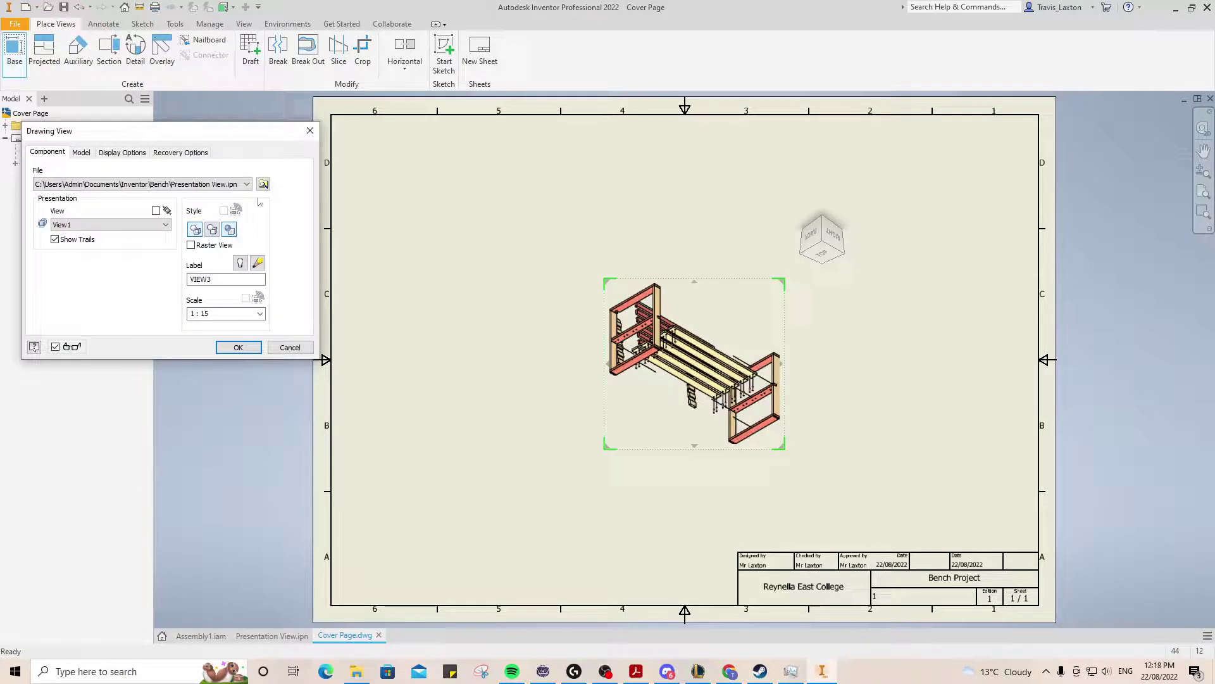
pyautogui.click(264, 184)
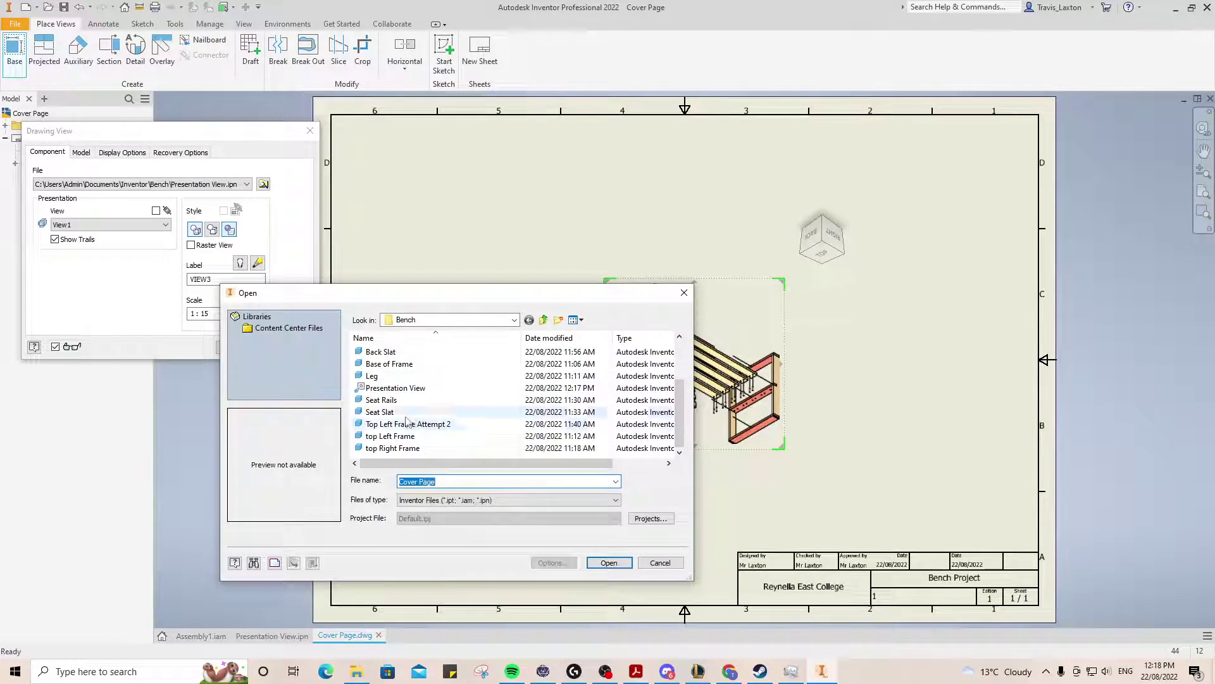
pyautogui.scroll(2, 410, 402)
pyautogui.scroll(-2, 402, 411)
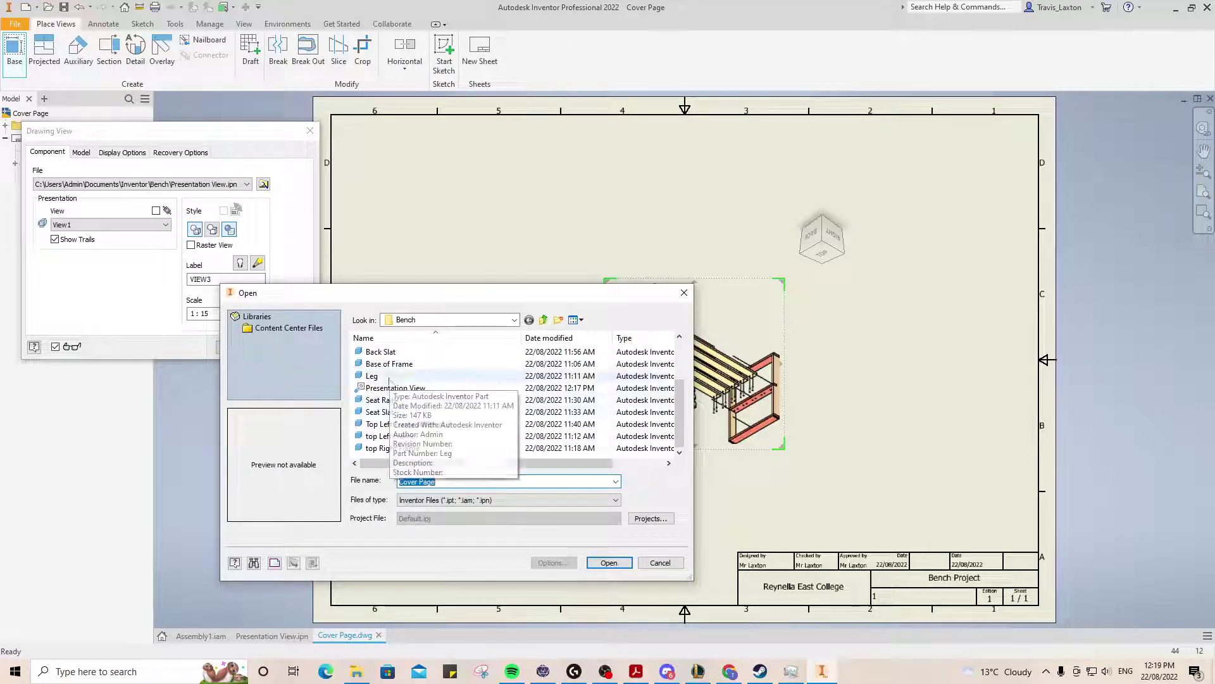
pyautogui.click(389, 363)
pyautogui.click(609, 562)
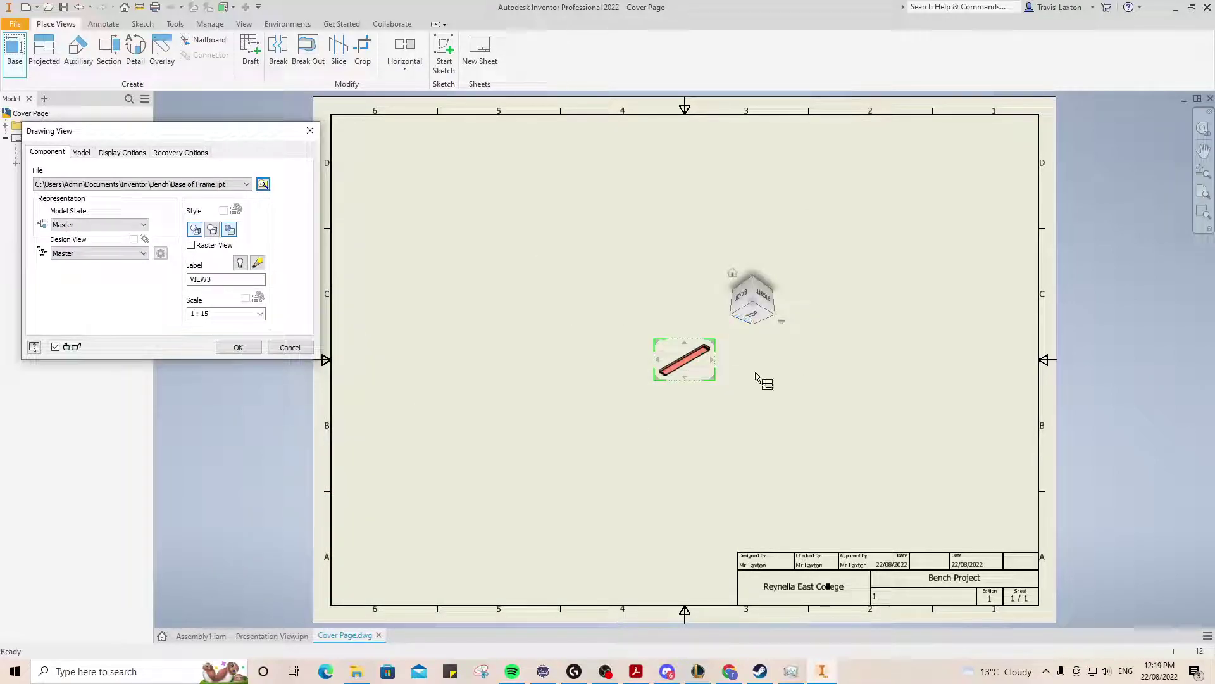
# Step: Orient the Base of Frame view horizontally from the top, scale it 1:4 and position it in the sheet's upper-left corner
pyautogui.click(754, 319)
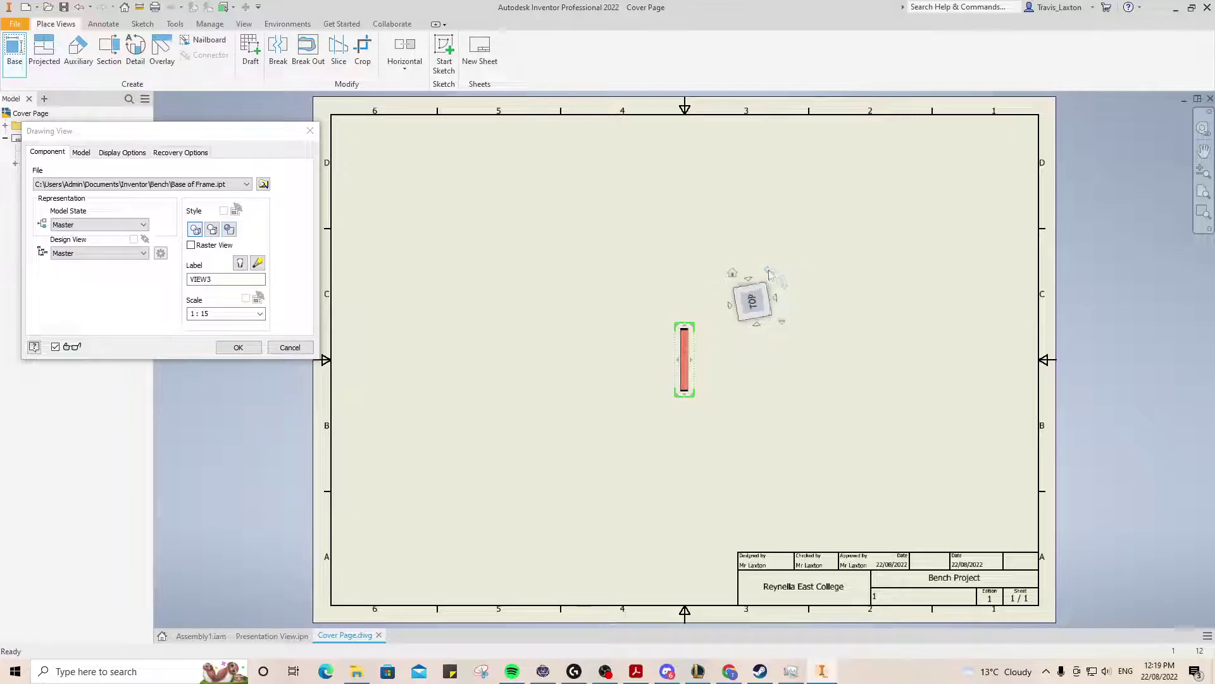
pyautogui.moveTo(700, 361); pyautogui.dragTo(439, 164)
pyautogui.click(220, 314)
pyautogui.click(220, 316)
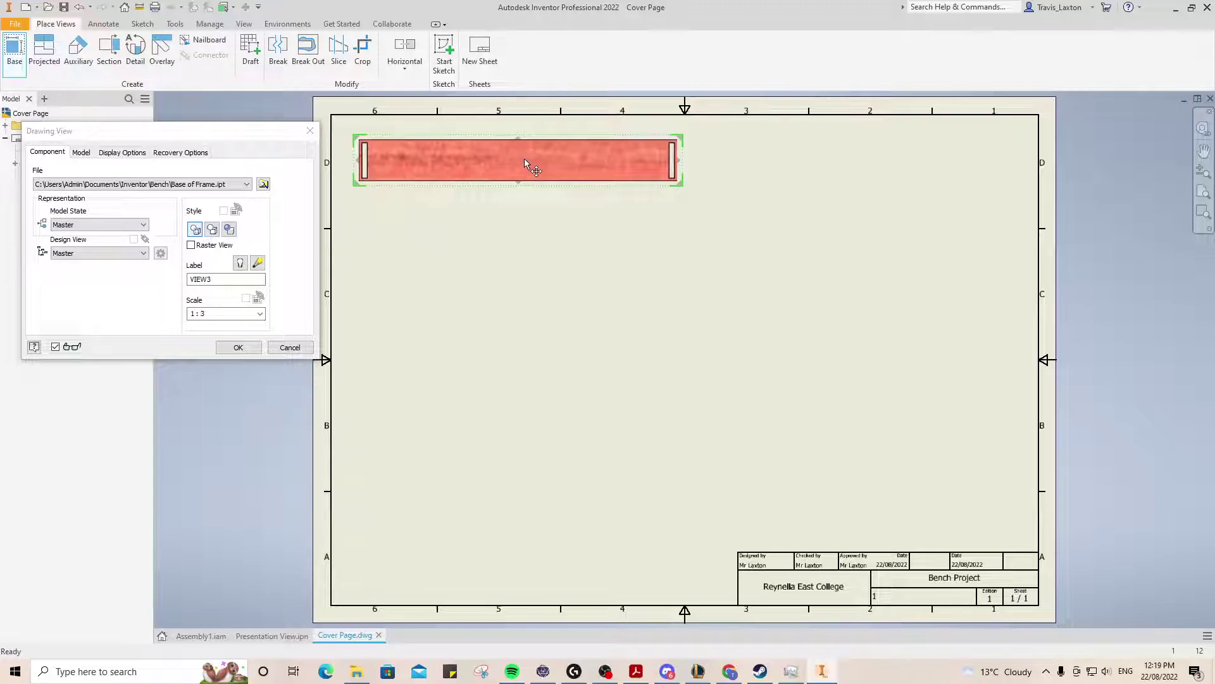
pyautogui.click(225, 312)
pyautogui.write('4')
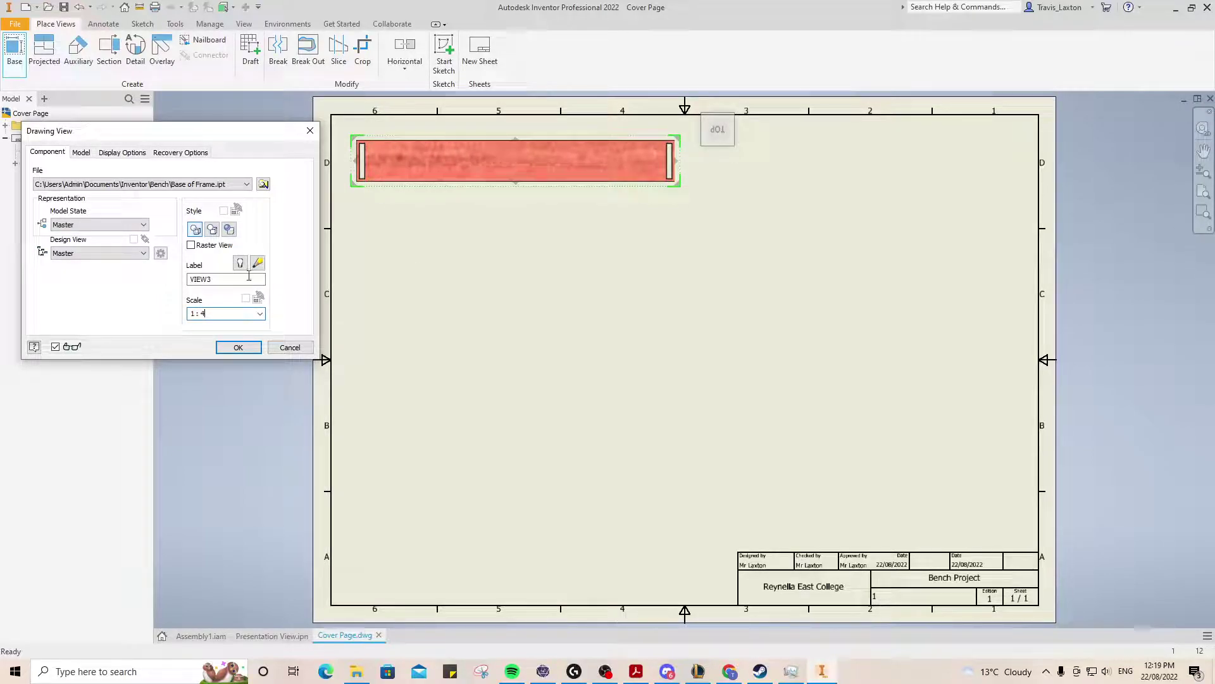
pyautogui.moveTo(470, 171); pyautogui.dragTo(437, 163)
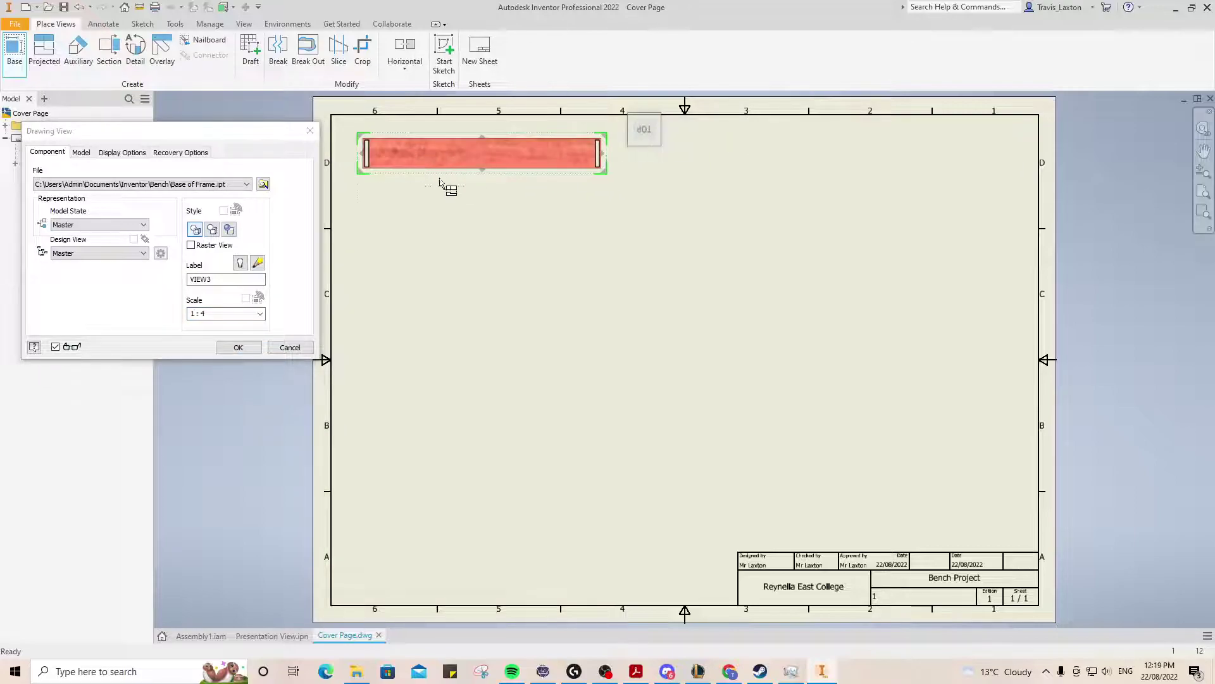
# Step: Project an edge view below the Base of Frame view and an isometric view to its right, and create them
pyautogui.click(442, 209)
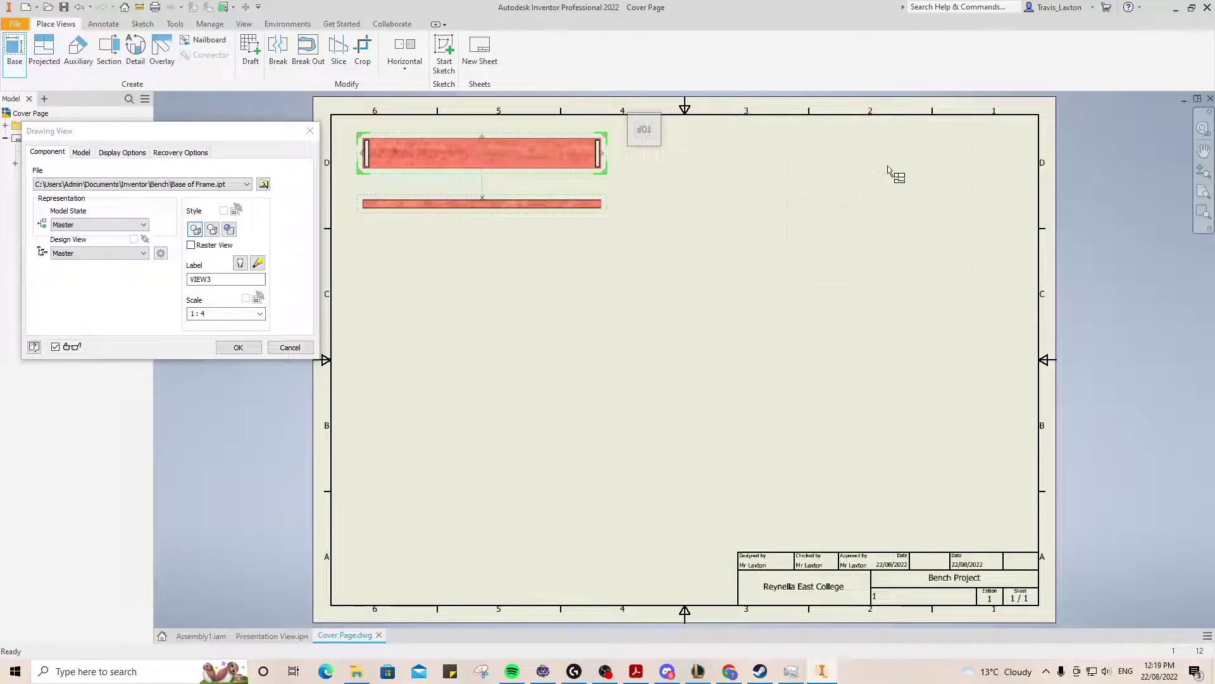
pyautogui.click(837, 217)
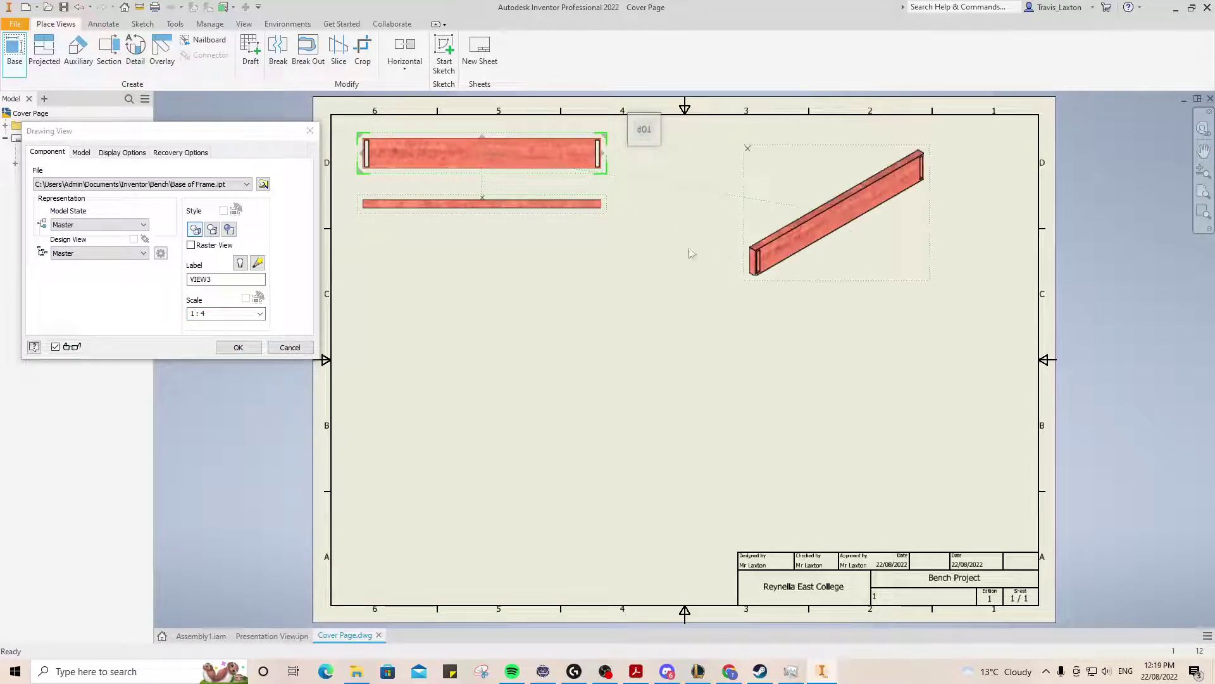
pyautogui.click(239, 348)
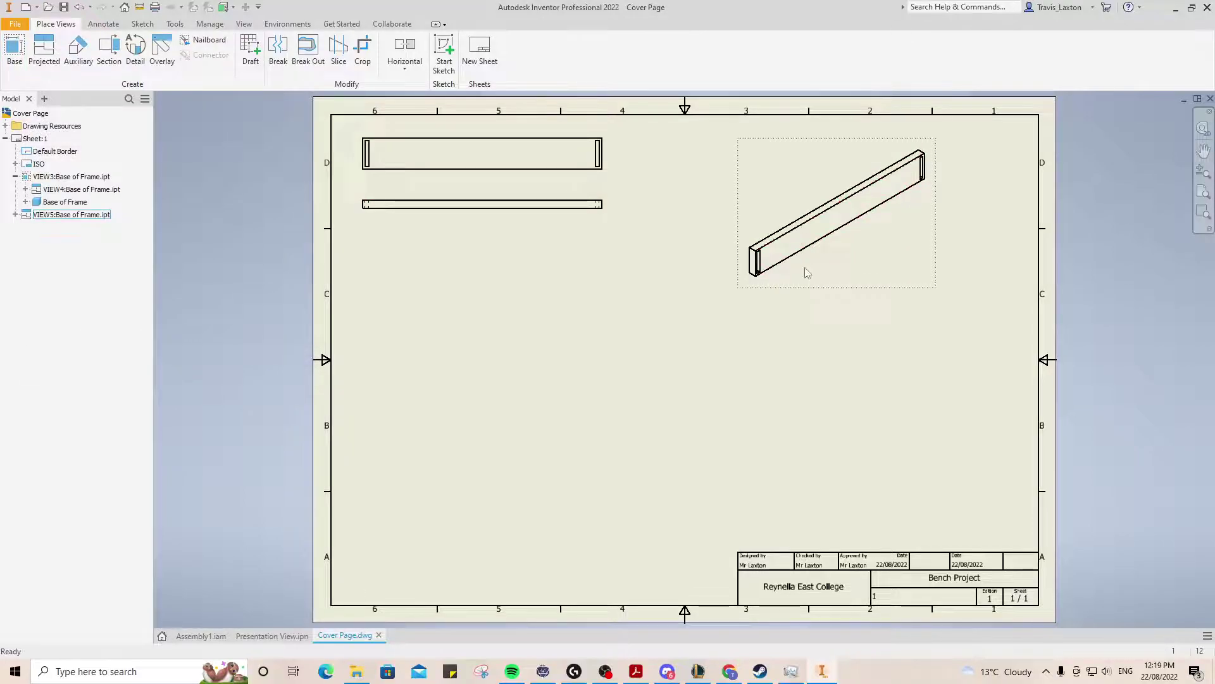
# Step: Move the Base of Frame isometric view to the sheet's upper-right corner and set it to shaded style
pyautogui.moveTo(895, 252); pyautogui.dragTo(893, 254)
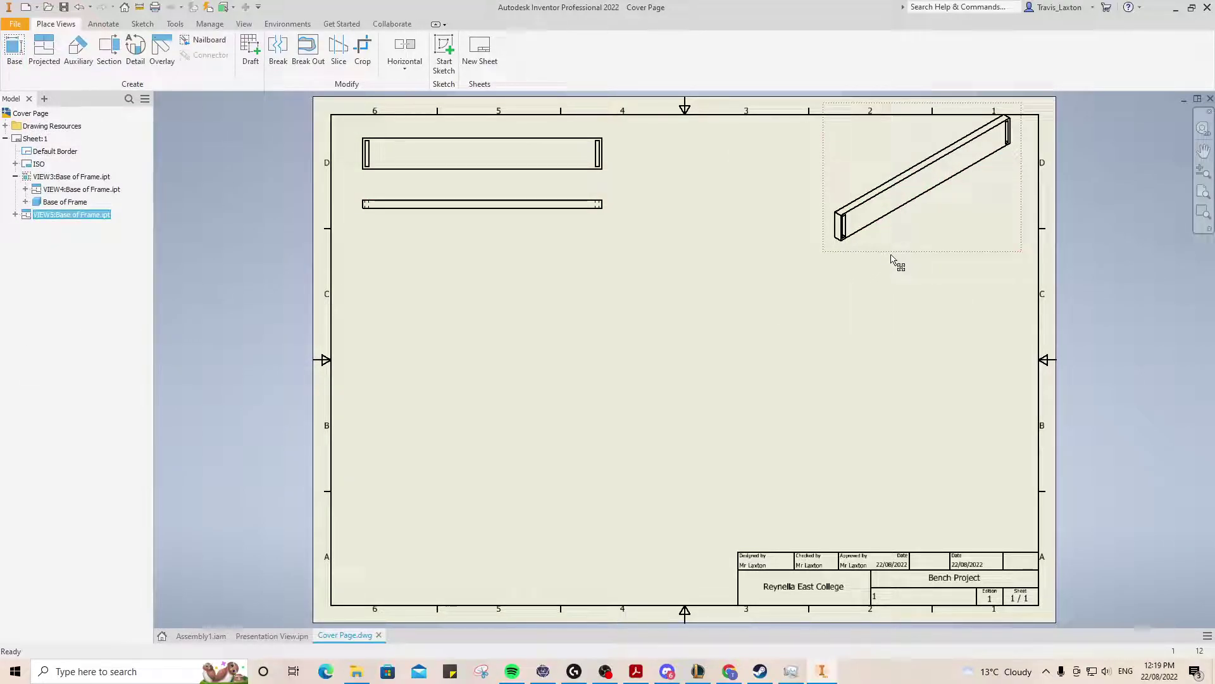
pyautogui.doubleClick(894, 255)
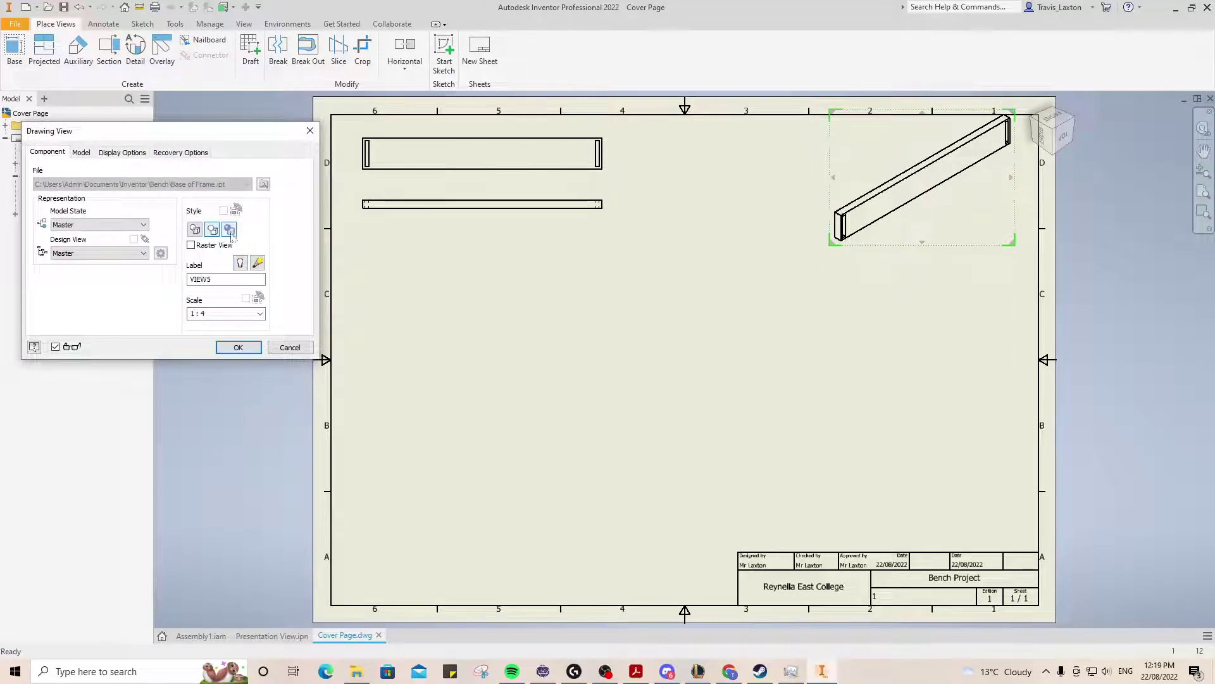
pyautogui.click(239, 347)
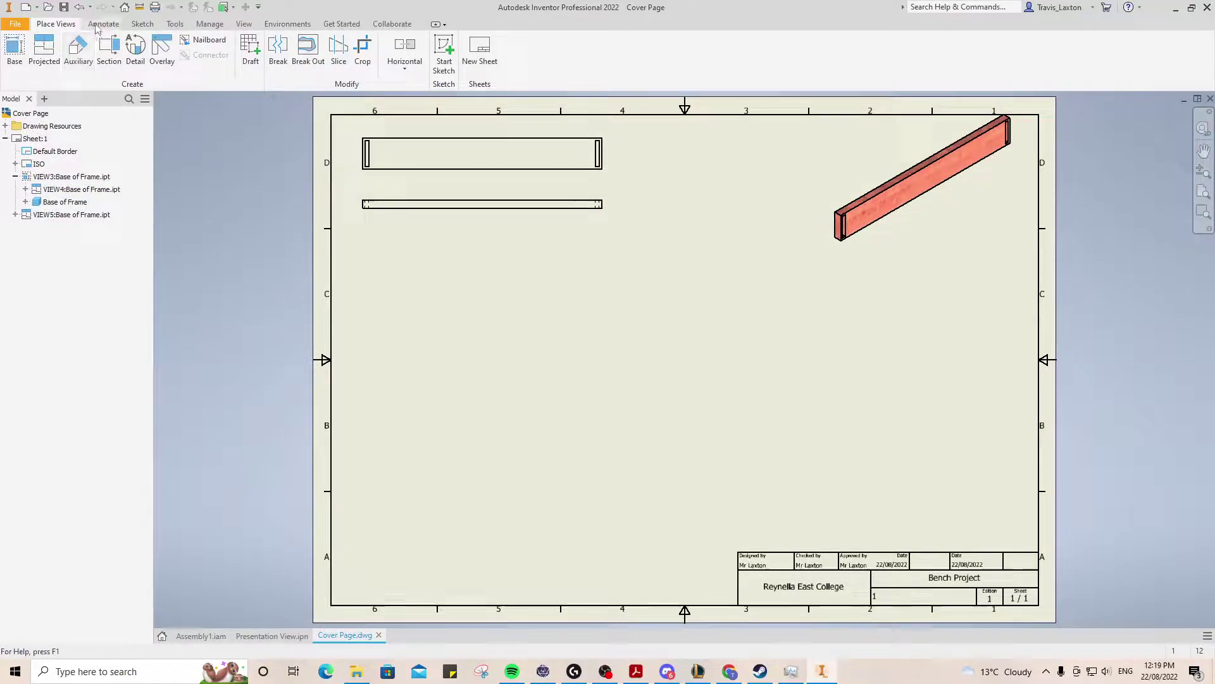
# Step: Start another base view using the Leg part from the Bench folder as its model
pyautogui.click(14, 50)
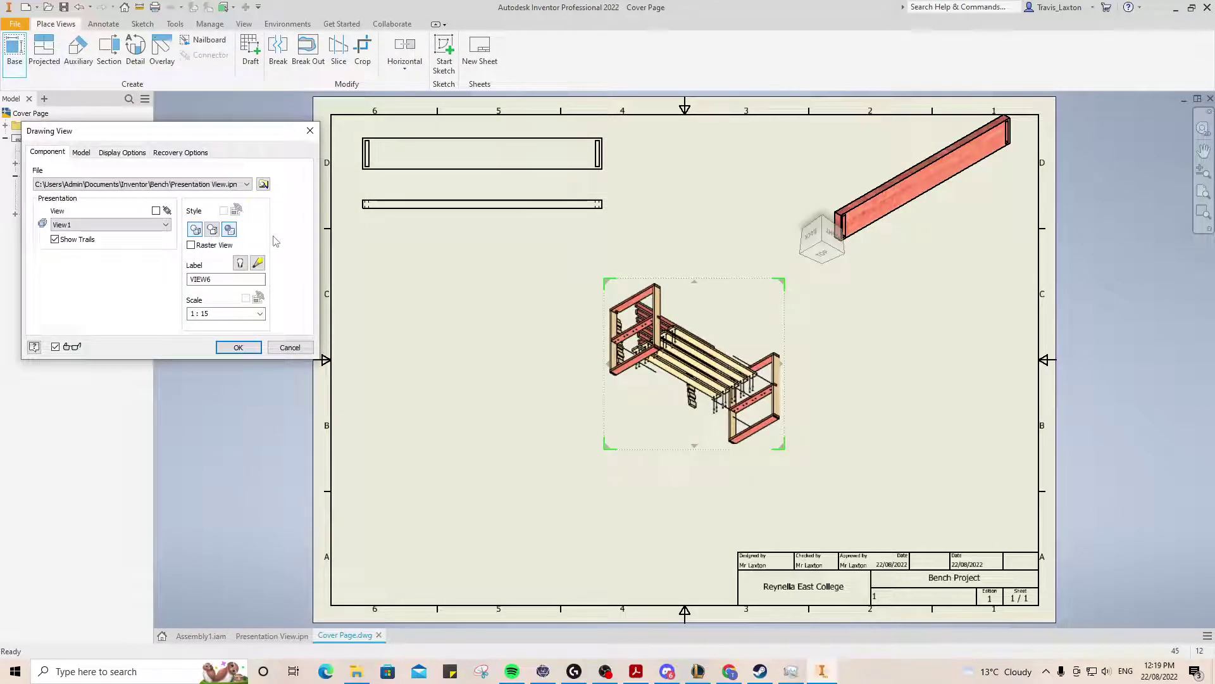
pyautogui.click(263, 184)
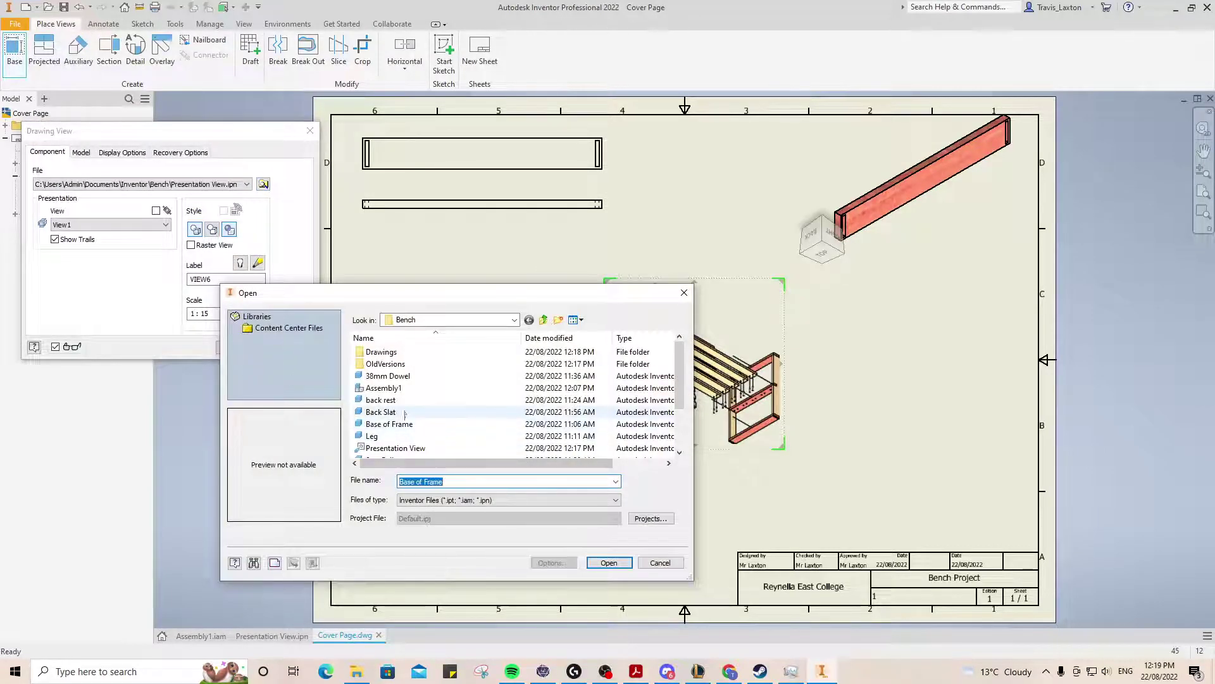
pyautogui.scroll(-2, 400, 412)
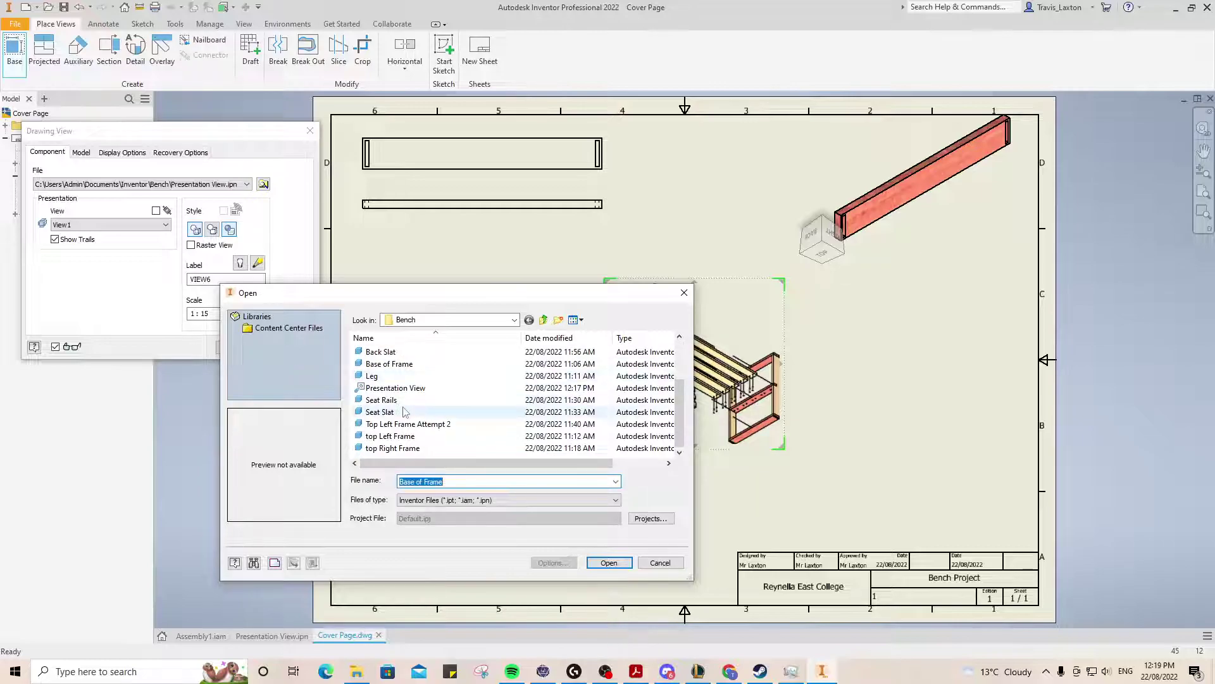
pyautogui.click(379, 376)
pyautogui.click(609, 564)
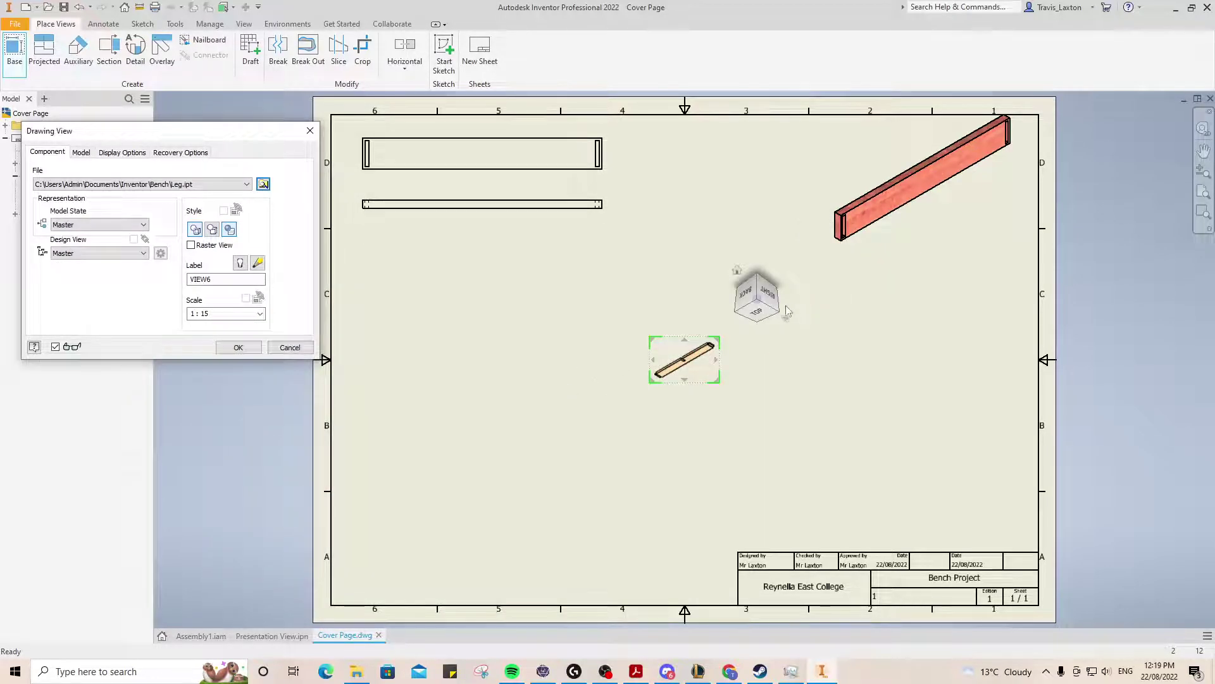
# Step: Orient the Leg view horizontally from the top, scale it 1:4 and position it below the Base of Frame views
pyautogui.click(755, 315)
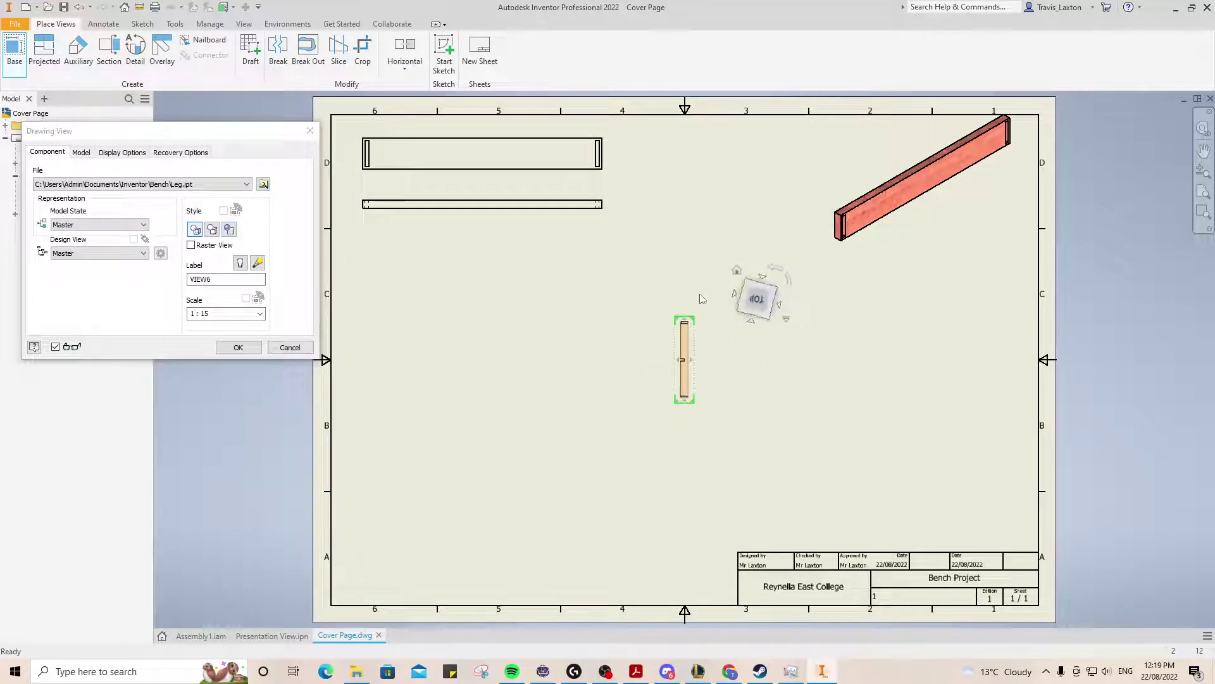
pyautogui.moveTo(696, 364); pyautogui.dragTo(420, 248)
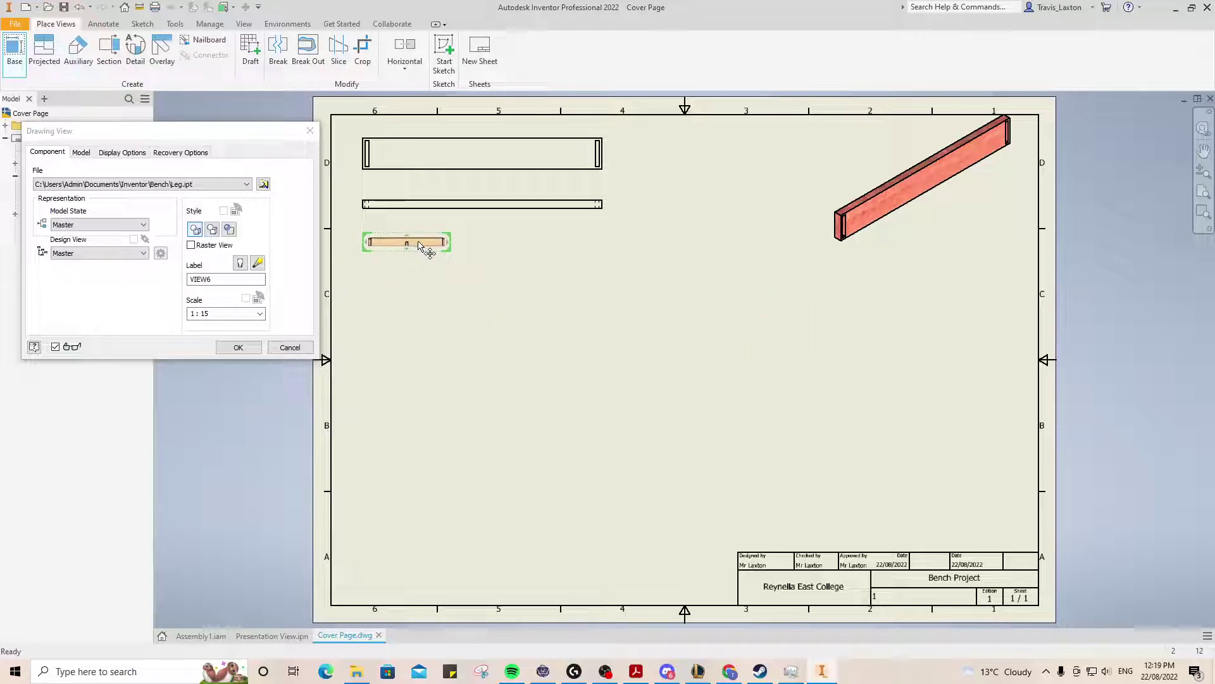
pyautogui.click(222, 314)
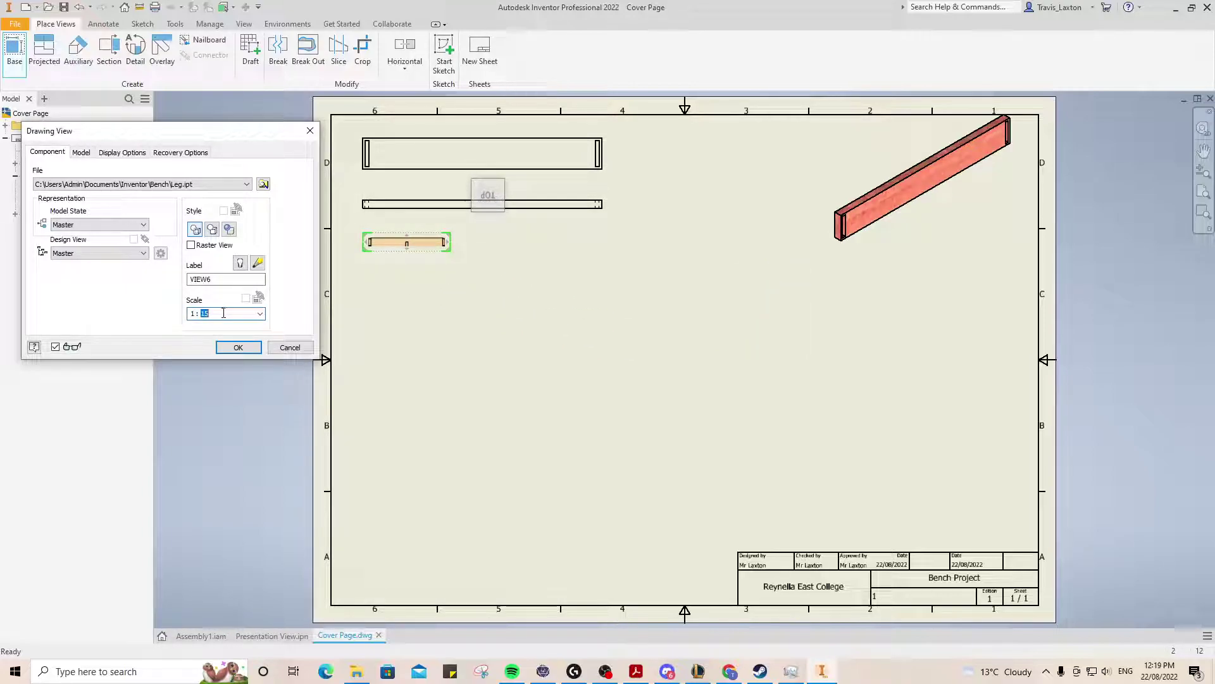
pyautogui.write('4')
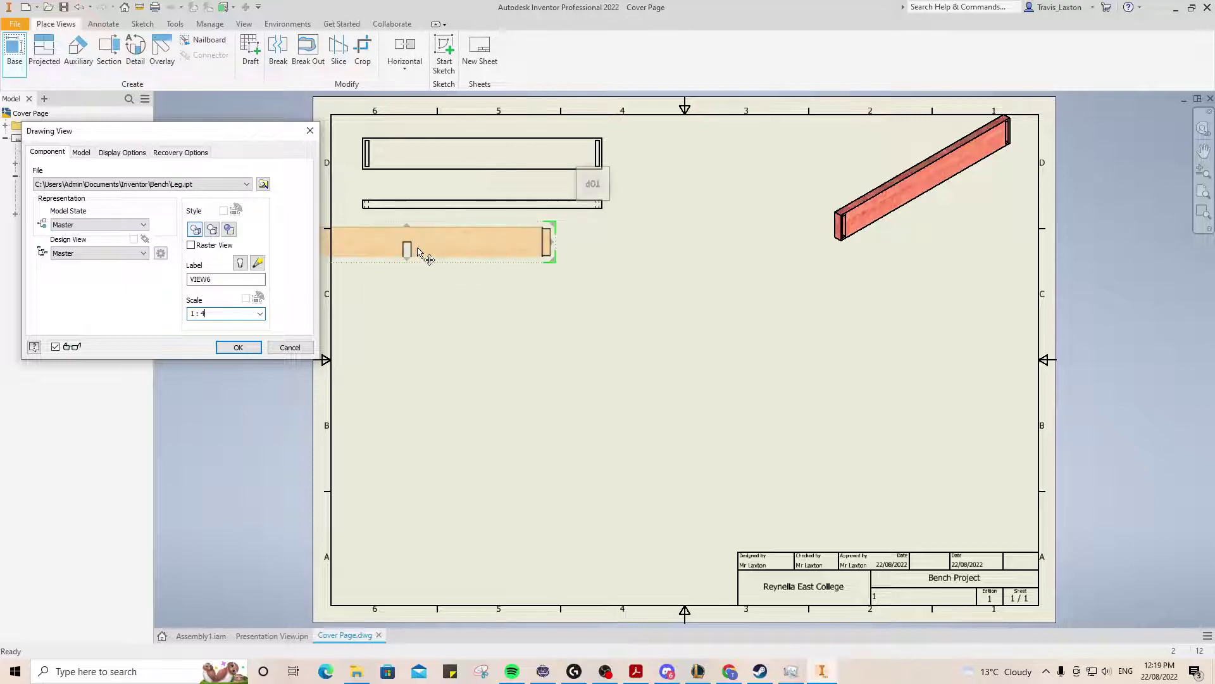
pyautogui.moveTo(421, 253); pyautogui.dragTo(508, 258)
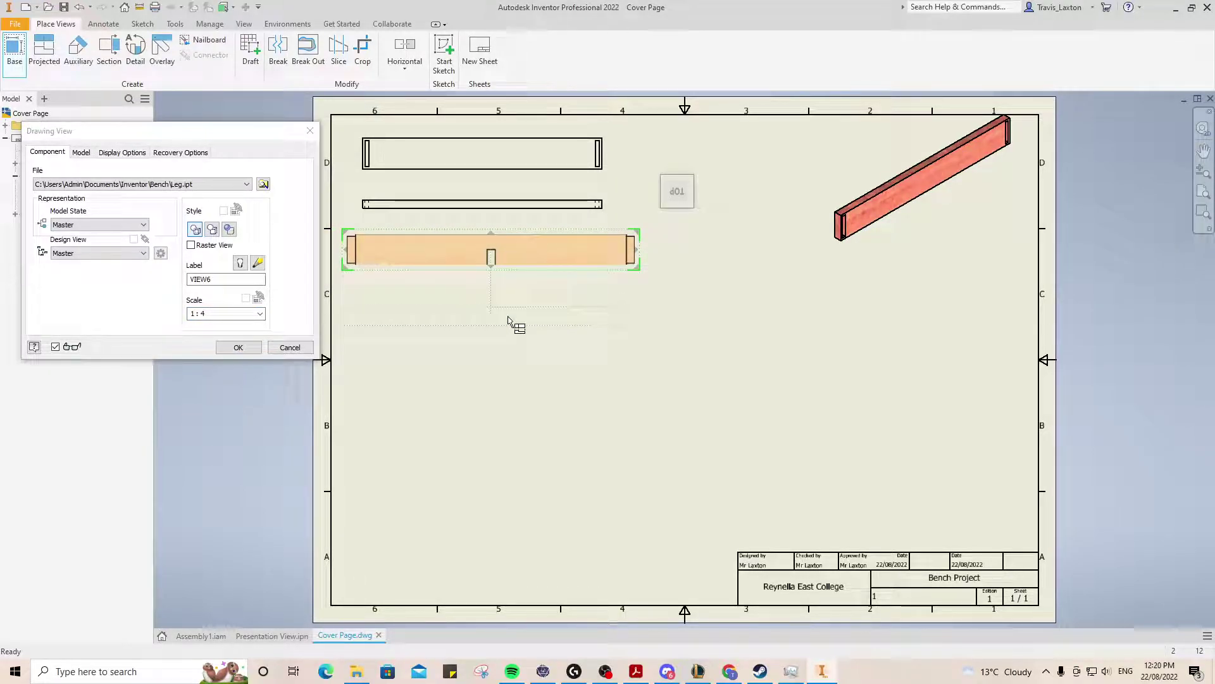
# Step: Project an edge view below the Leg view and an isometric view beside it, shifting the base view down, and create them
pyautogui.click(508, 321)
pyautogui.moveTo(508, 257); pyautogui.dragTo(508, 290)
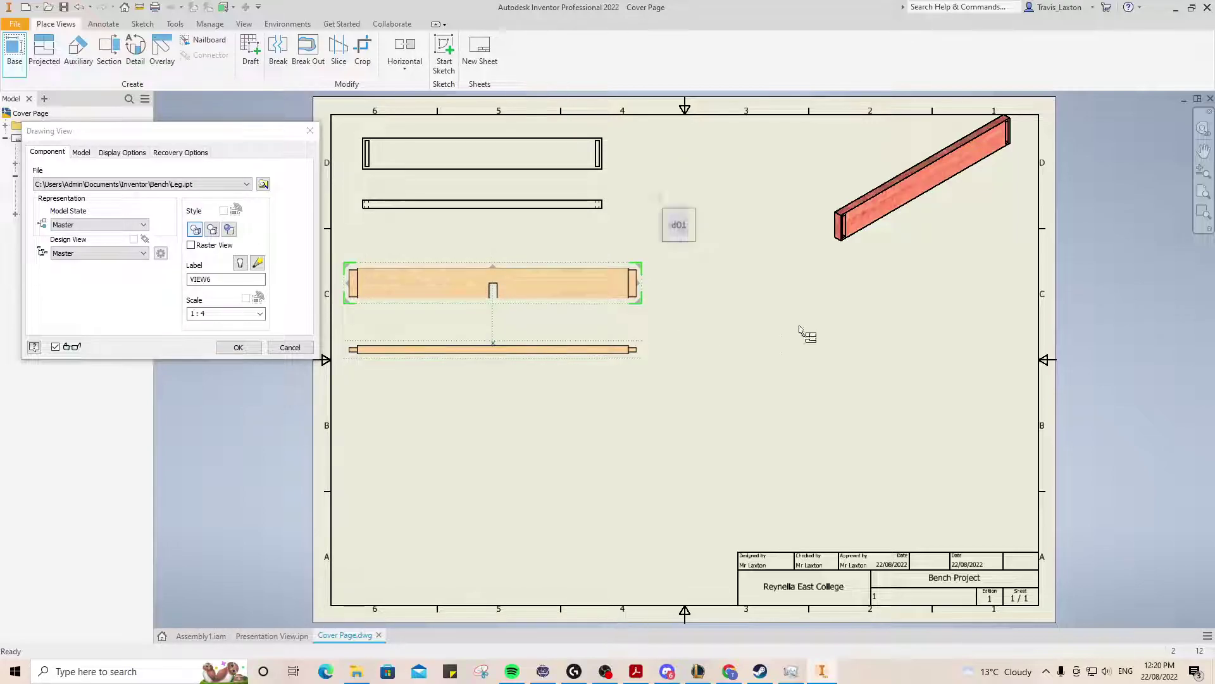
pyautogui.click(782, 336)
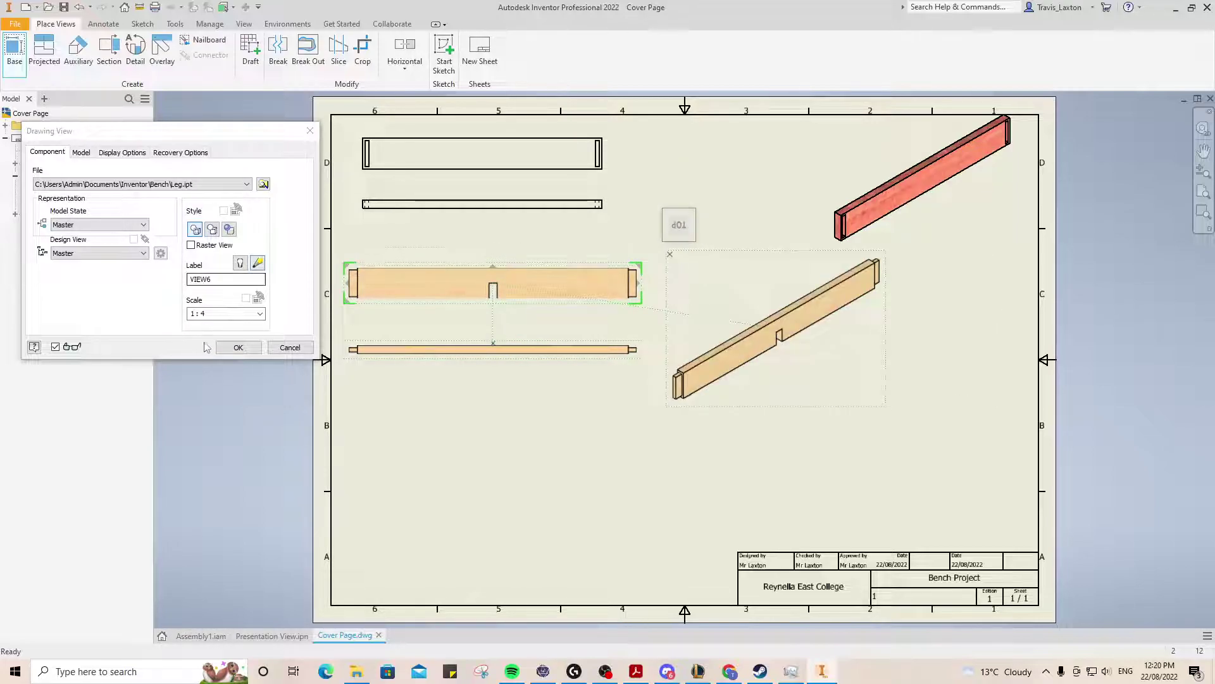
pyautogui.click(238, 347)
# Step: Move the Leg isometric view under the Base of Frame isometric and set it to shaded style
pyautogui.moveTo(956, 375); pyautogui.dragTo(943, 366)
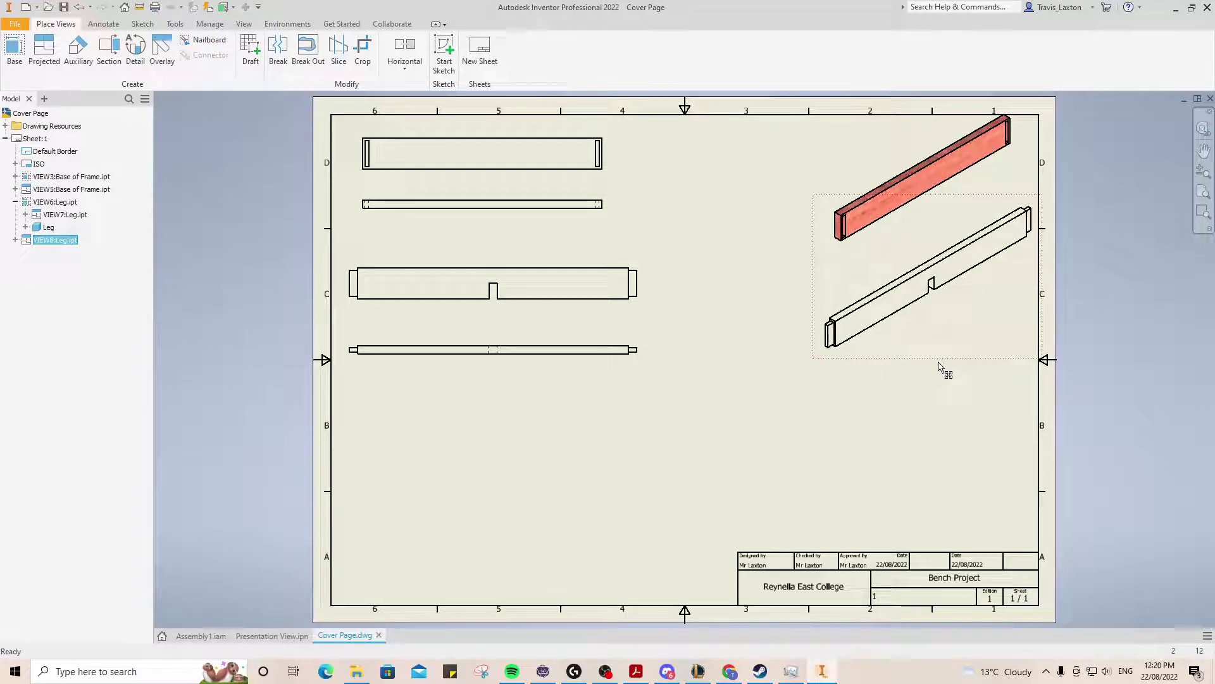
pyautogui.doubleClick(877, 364)
pyautogui.click(229, 230)
pyautogui.click(238, 347)
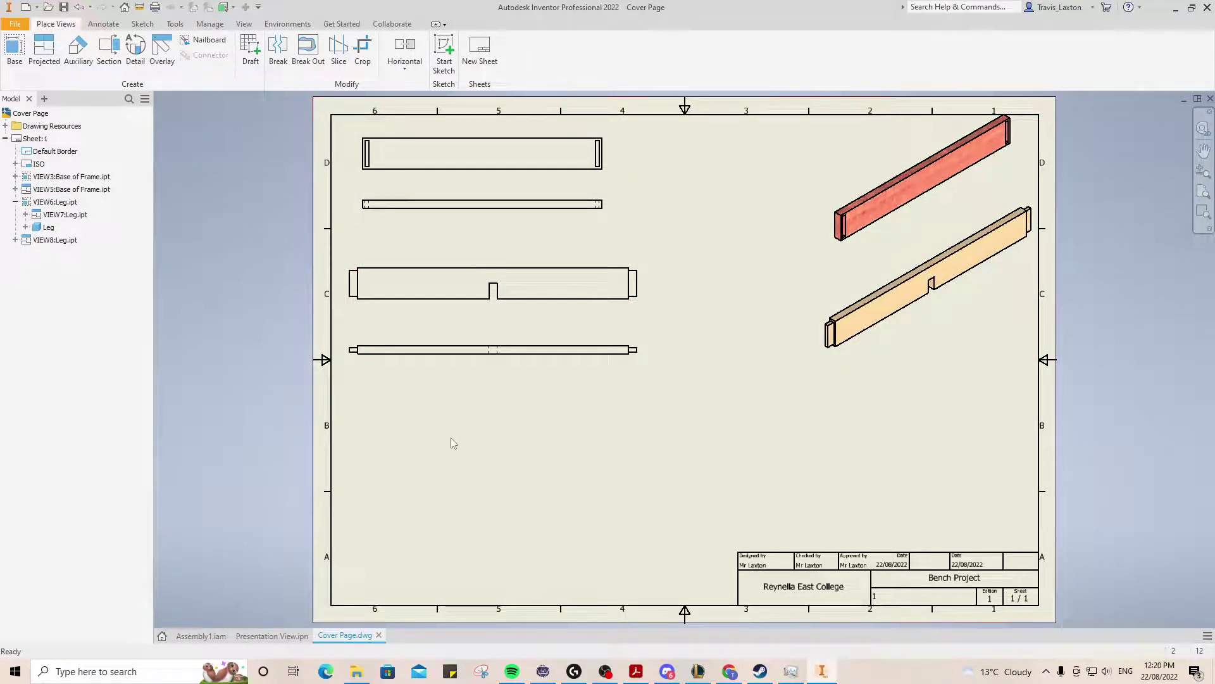
# Step: Start another base view using the Seat Rails part from the Bench folder as its model
pyautogui.click(12, 51)
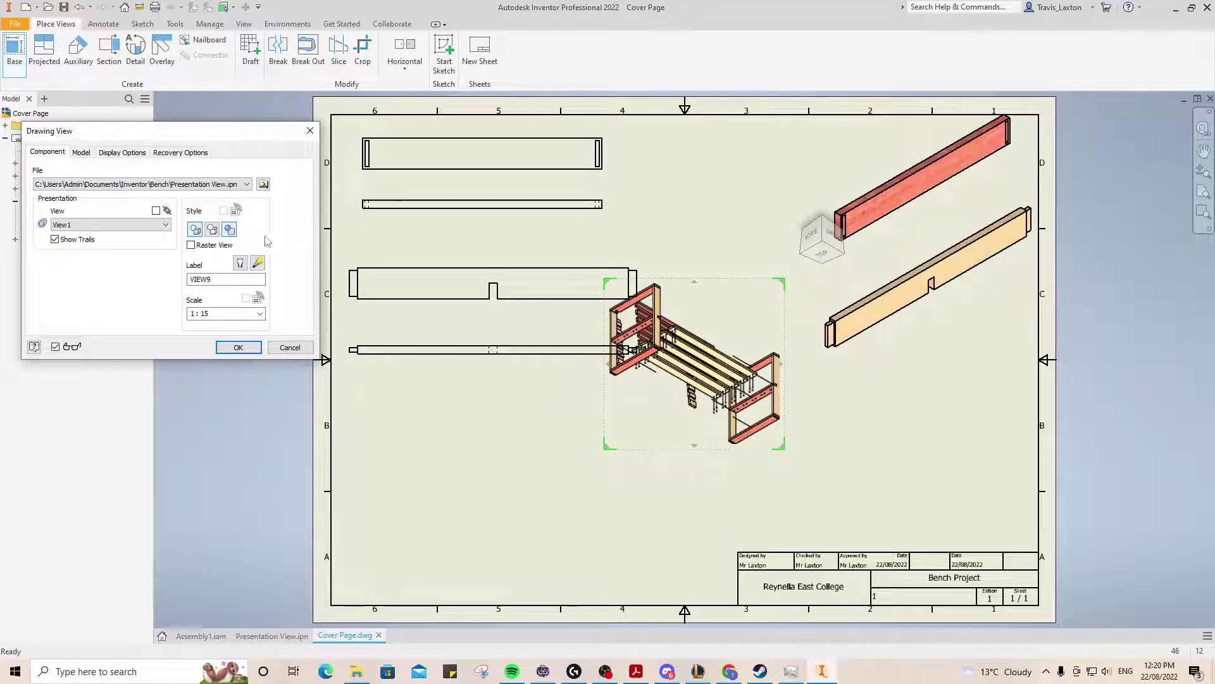
pyautogui.click(262, 184)
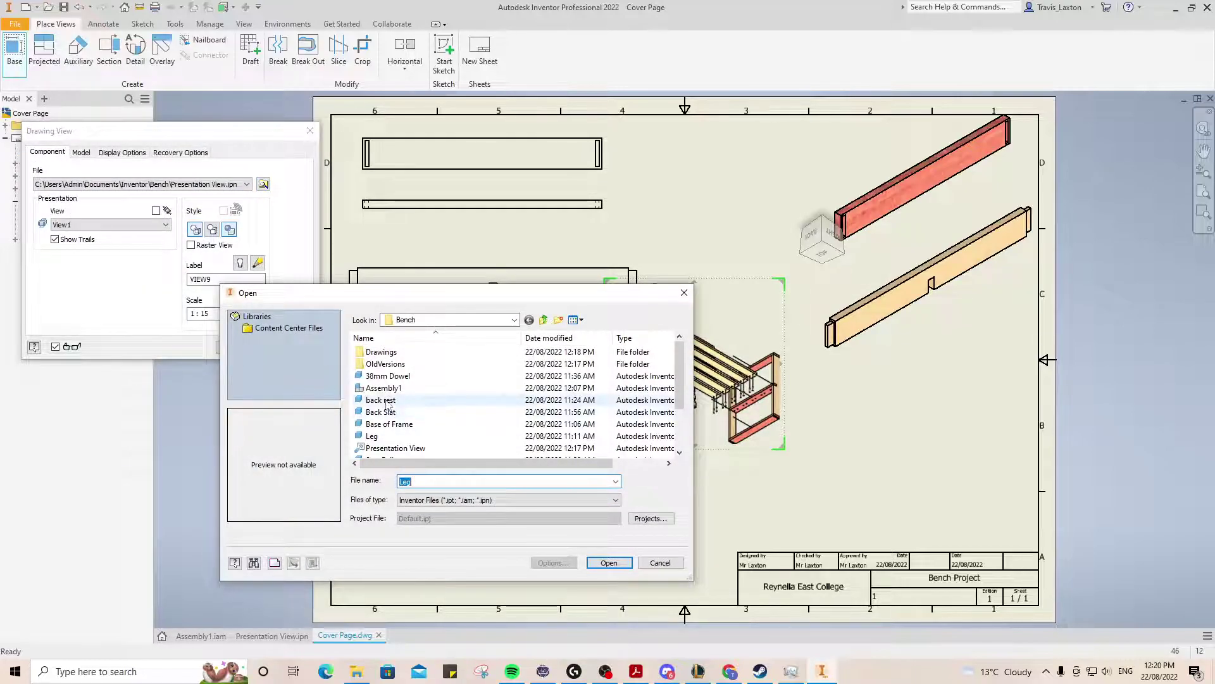
pyautogui.click(389, 436)
pyautogui.scroll(-1, 411, 424)
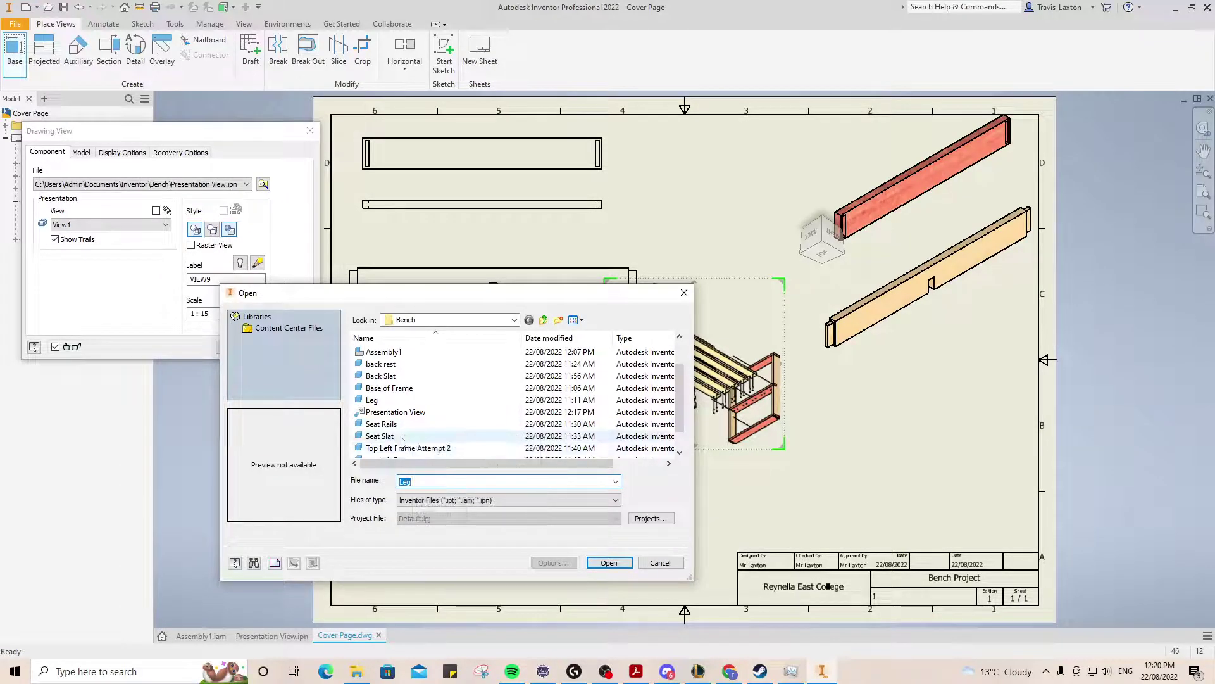
pyautogui.click(398, 429)
pyautogui.click(601, 563)
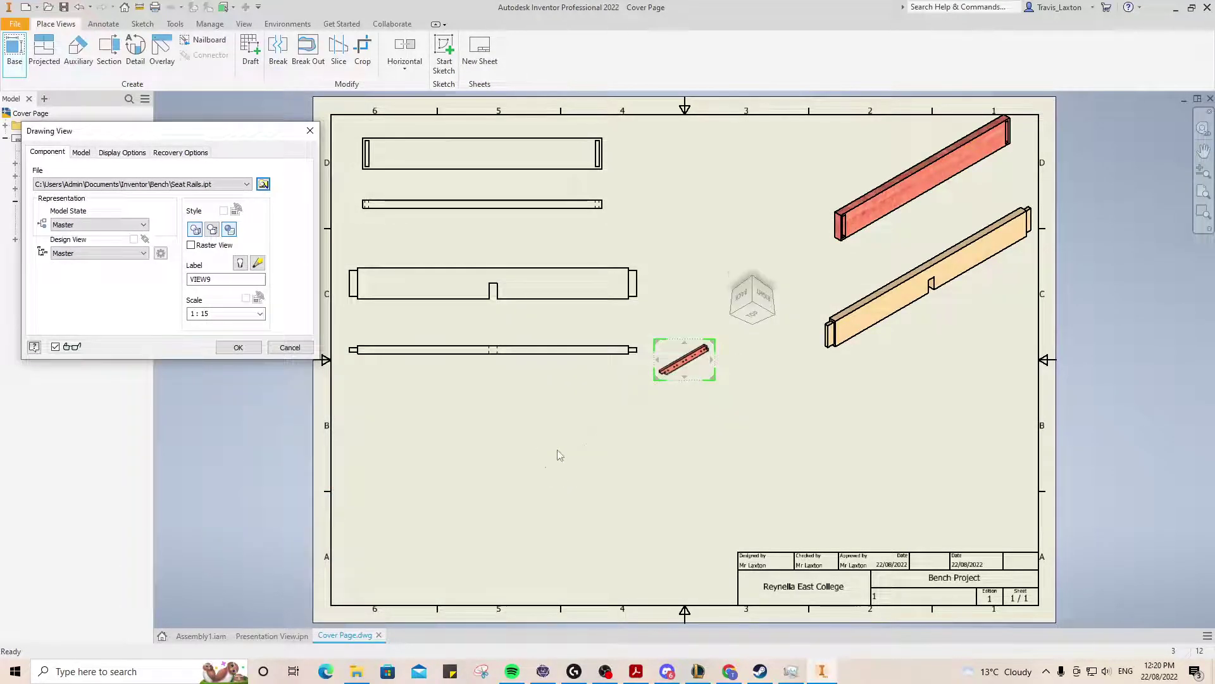
# Step: Place the Seat Rails top view at 1:4 scale below the Leg views and create it with projected edge and isometric views
pyautogui.click(756, 307)
pyautogui.click(783, 279)
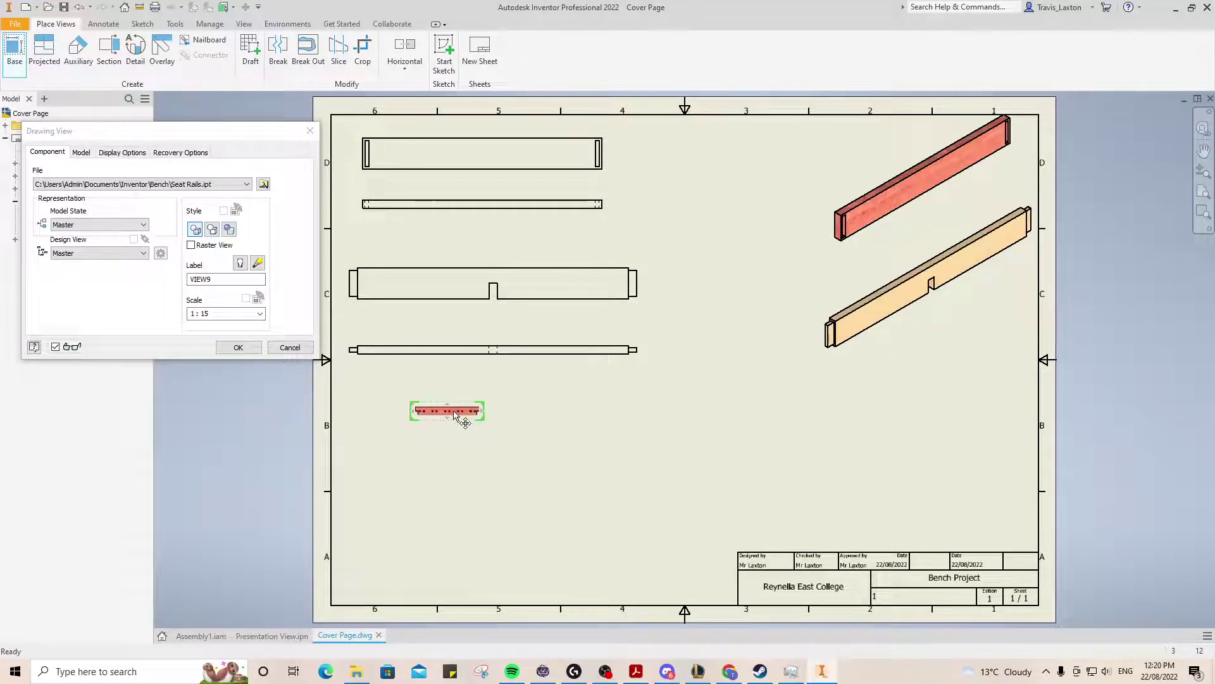
pyautogui.click(222, 313)
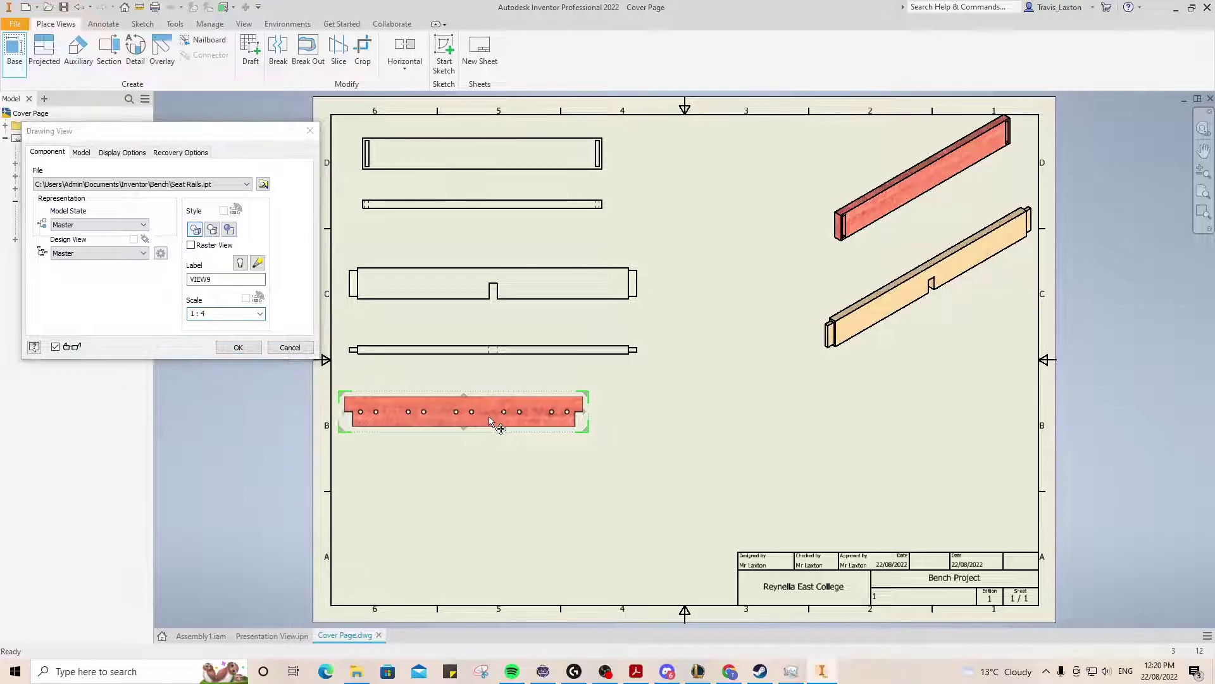
pyautogui.click(504, 421)
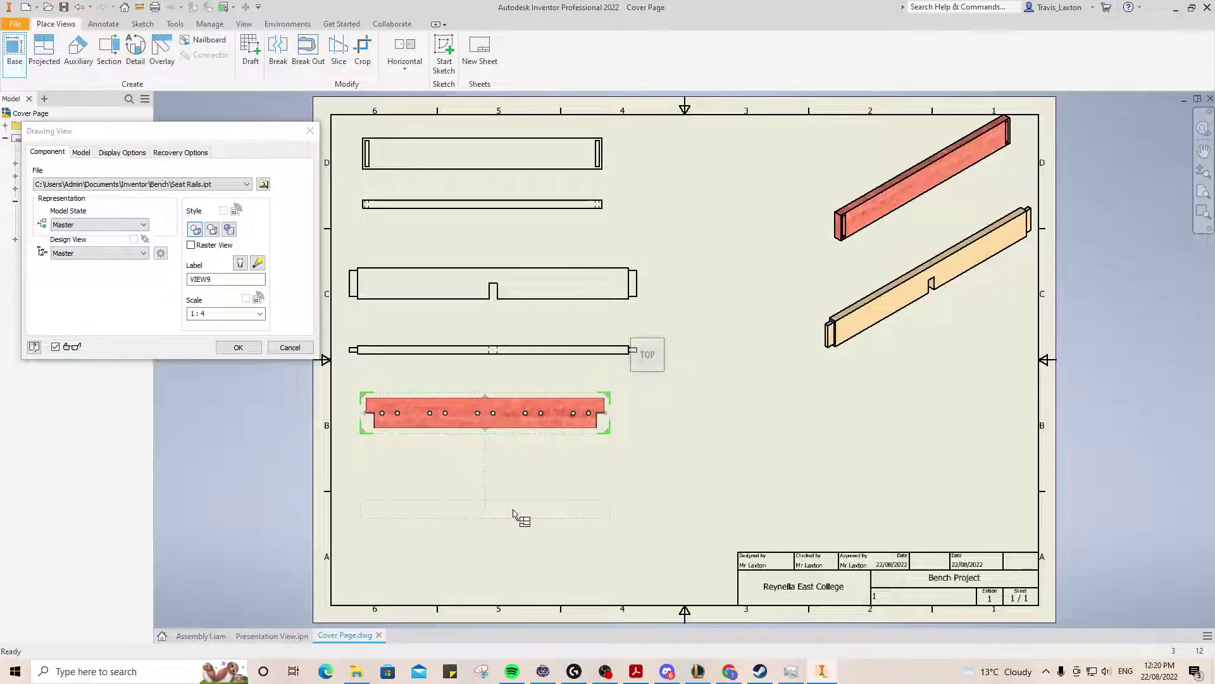
pyautogui.click(514, 516)
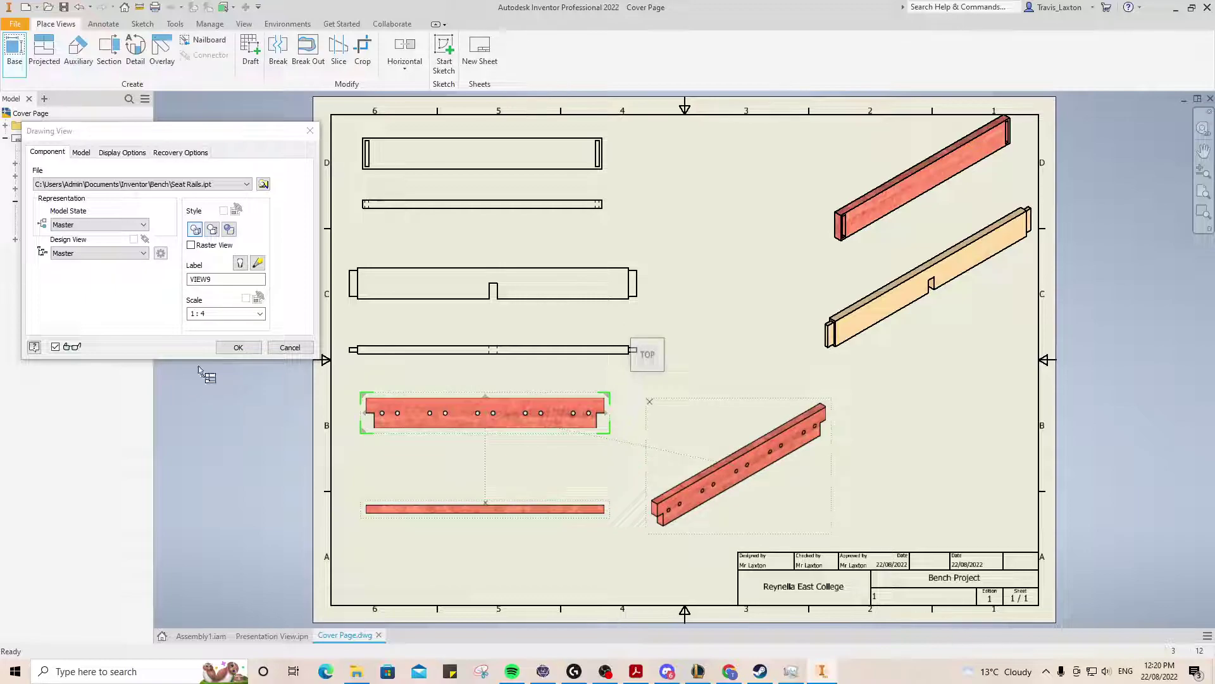
pyautogui.click(238, 346)
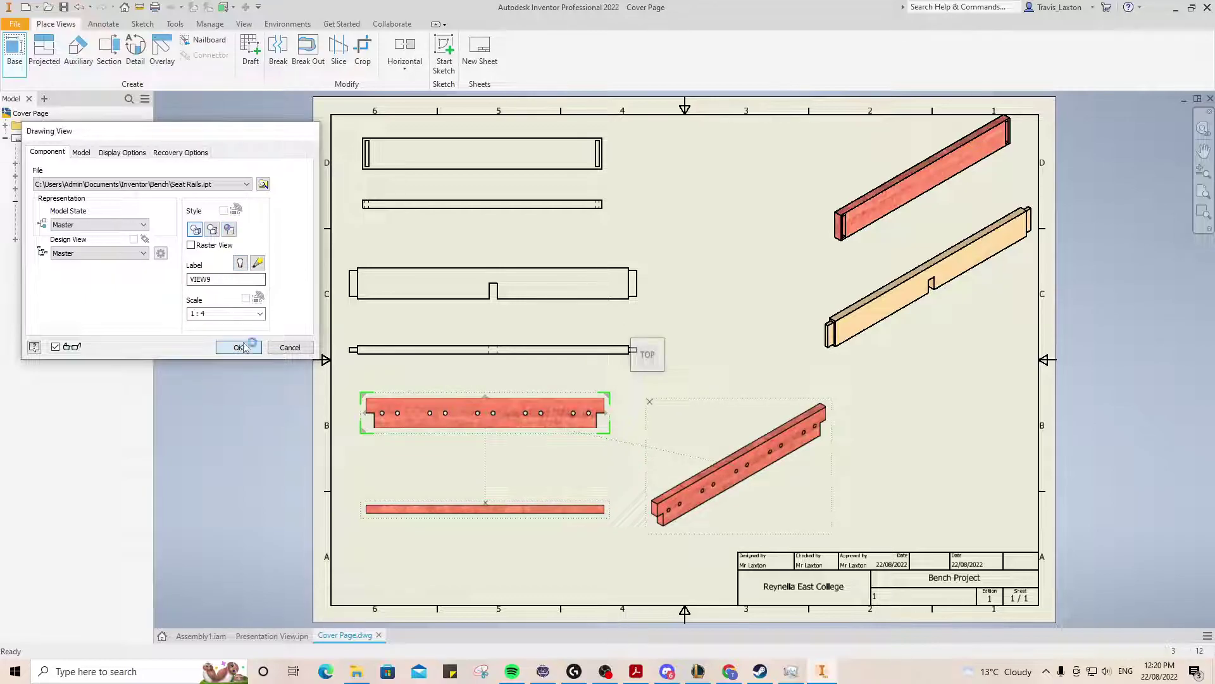
# Step: Shade the Seat Rails isometric view, move it under the Leg isometric, and shift the face view closer to its edge view
pyautogui.doubleClick(782, 540)
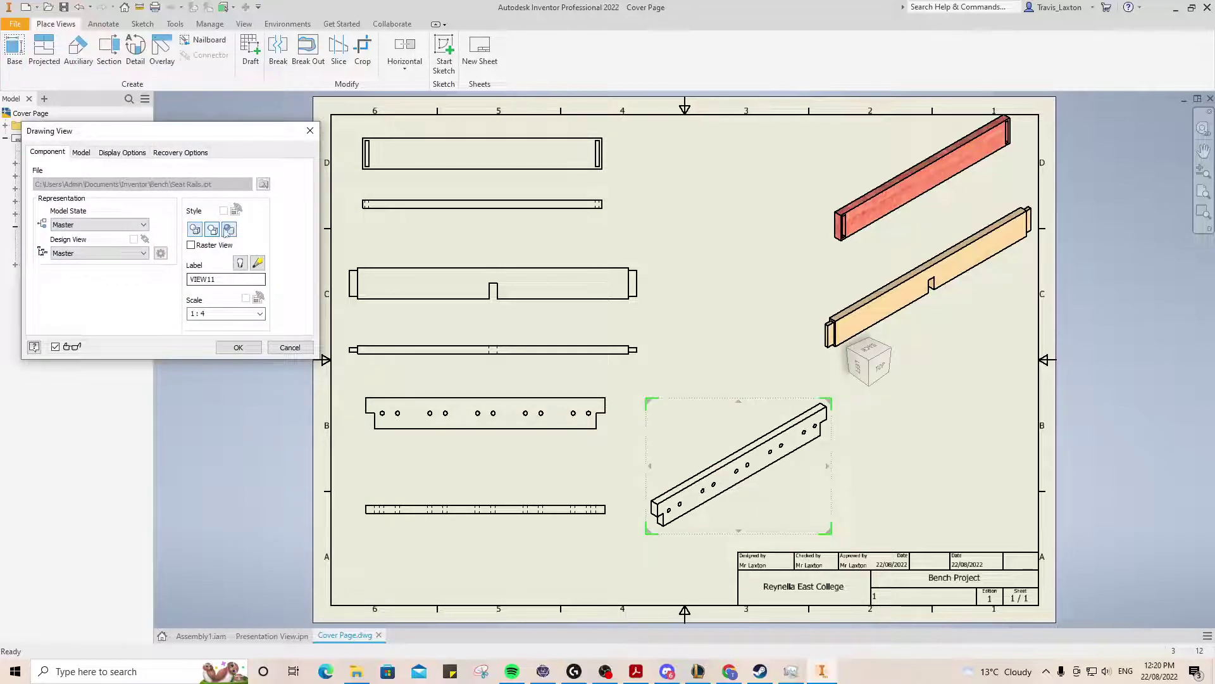
pyautogui.click(238, 347)
pyautogui.moveTo(739, 529); pyautogui.dragTo(955, 531)
pyautogui.moveTo(534, 442); pyautogui.dragTo(516, 466)
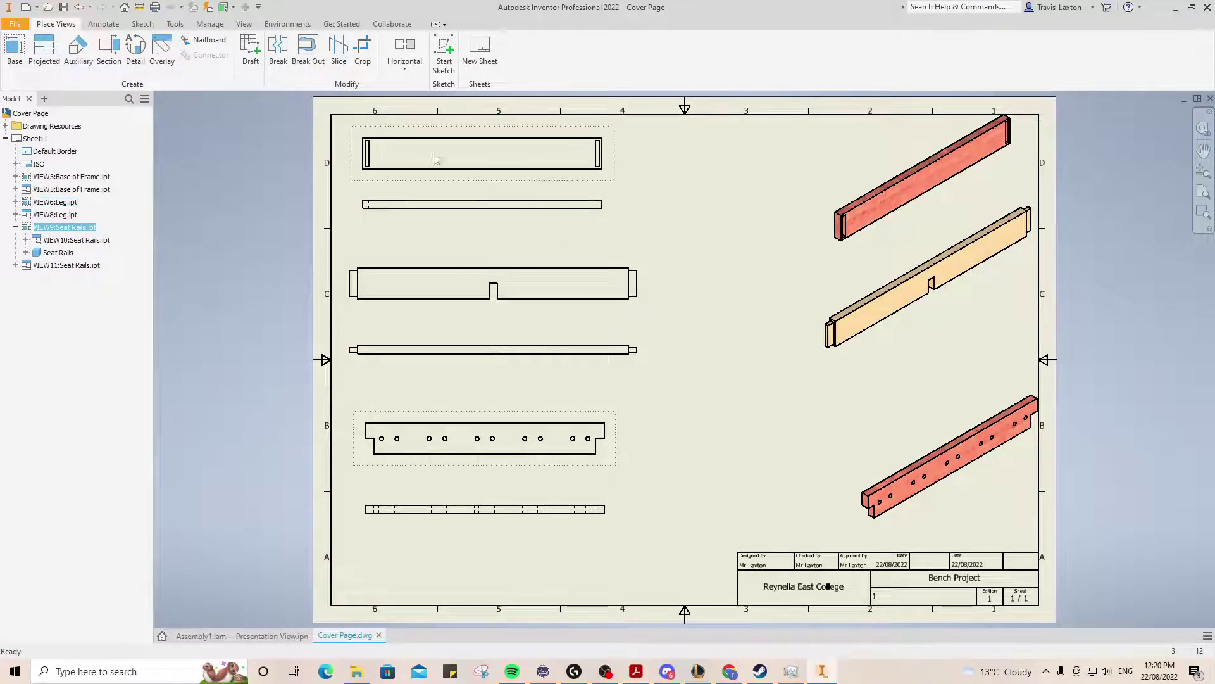
# Step: Dimension the overall length of the Base of Frame face view, placing the dimension above it
pyautogui.click(103, 24)
pyautogui.click(24, 50)
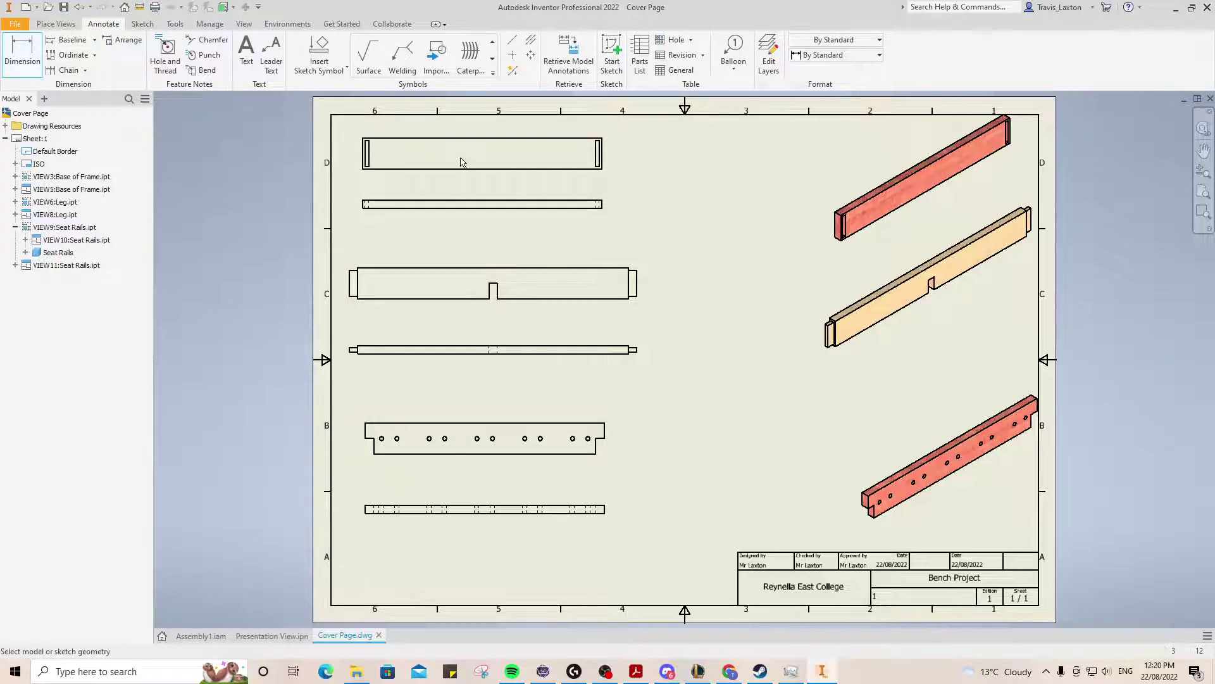
pyautogui.scroll(-3, 455, 152)
pyautogui.click(607, 124)
pyautogui.click(734, 126)
pyautogui.scroll(5, 677, 109)
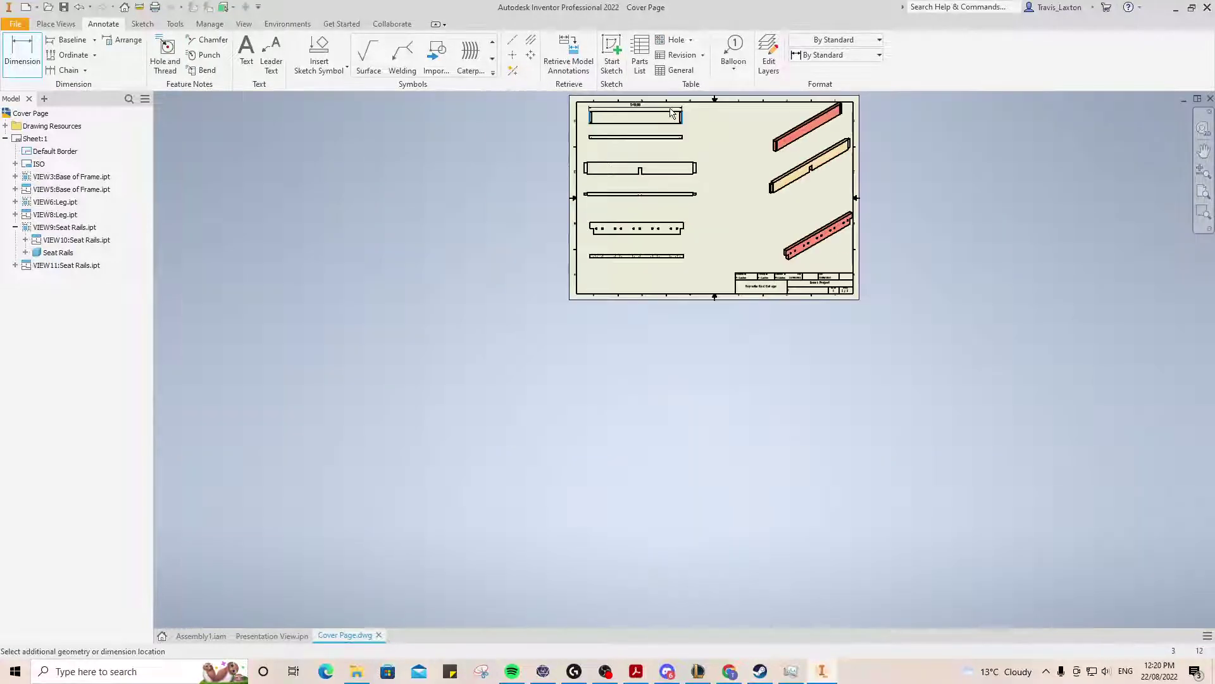
pyautogui.scroll(-3, 667, 108)
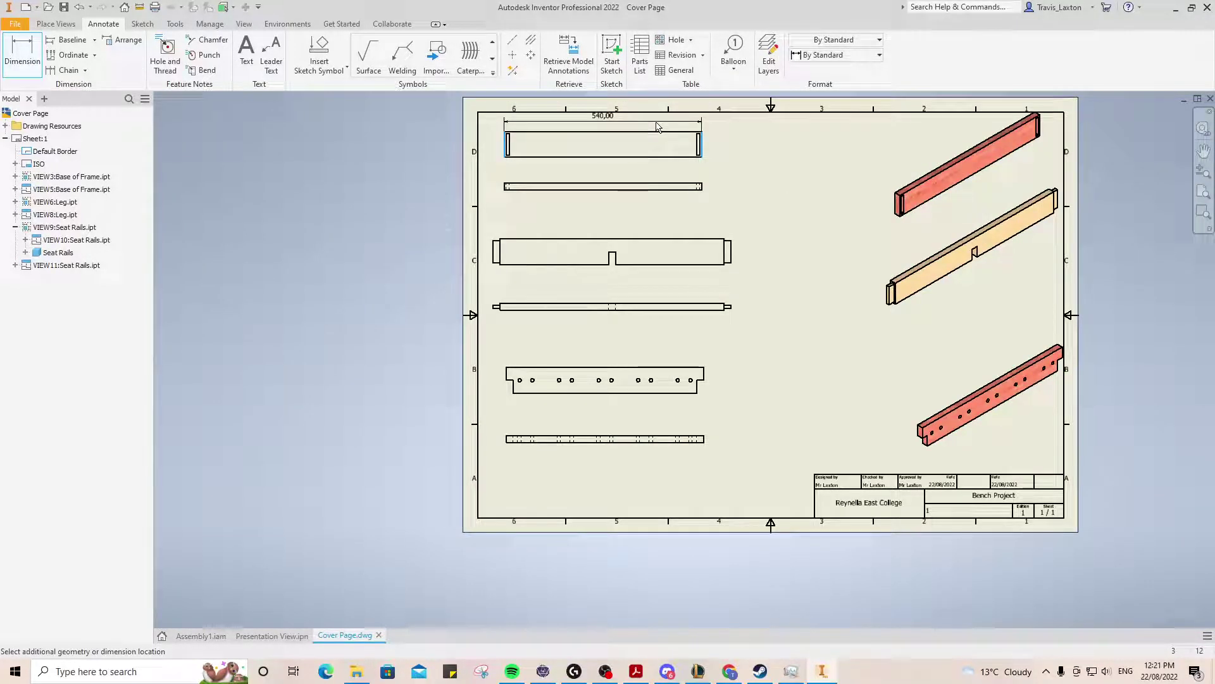
pyautogui.click(531, 149)
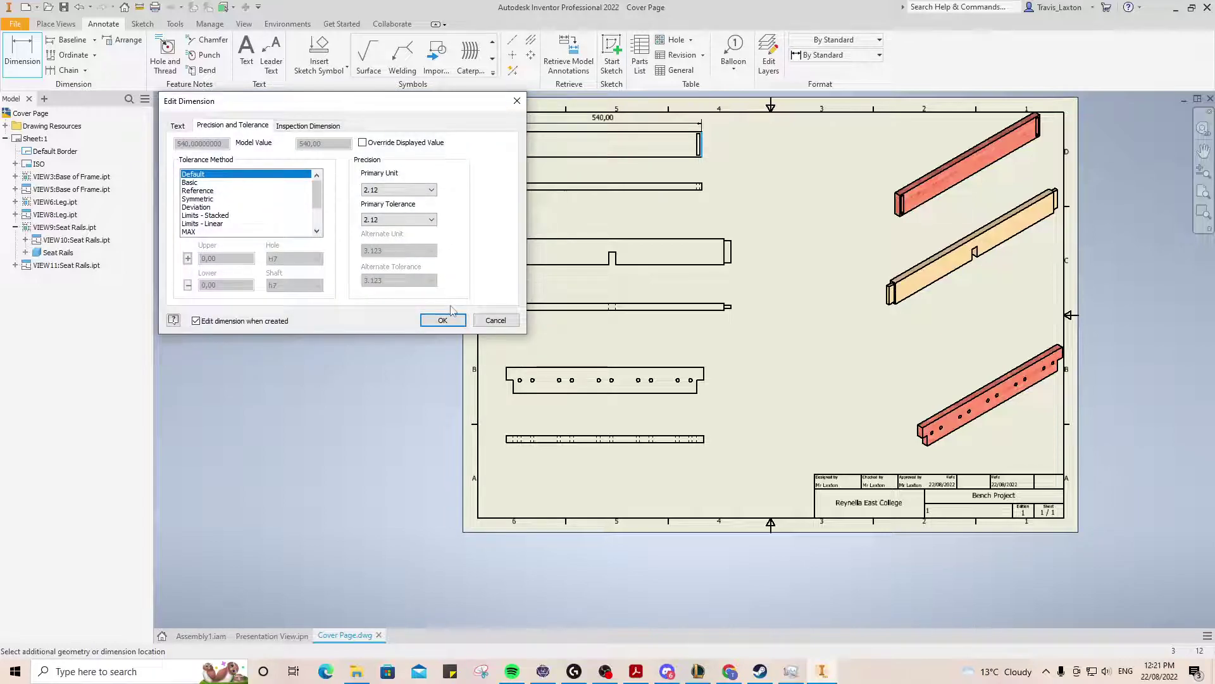
pyautogui.press('Return')
# Step: Dimension the Base of Frame's width on its face view and its thickness on the edge view
pyautogui.click(507, 142)
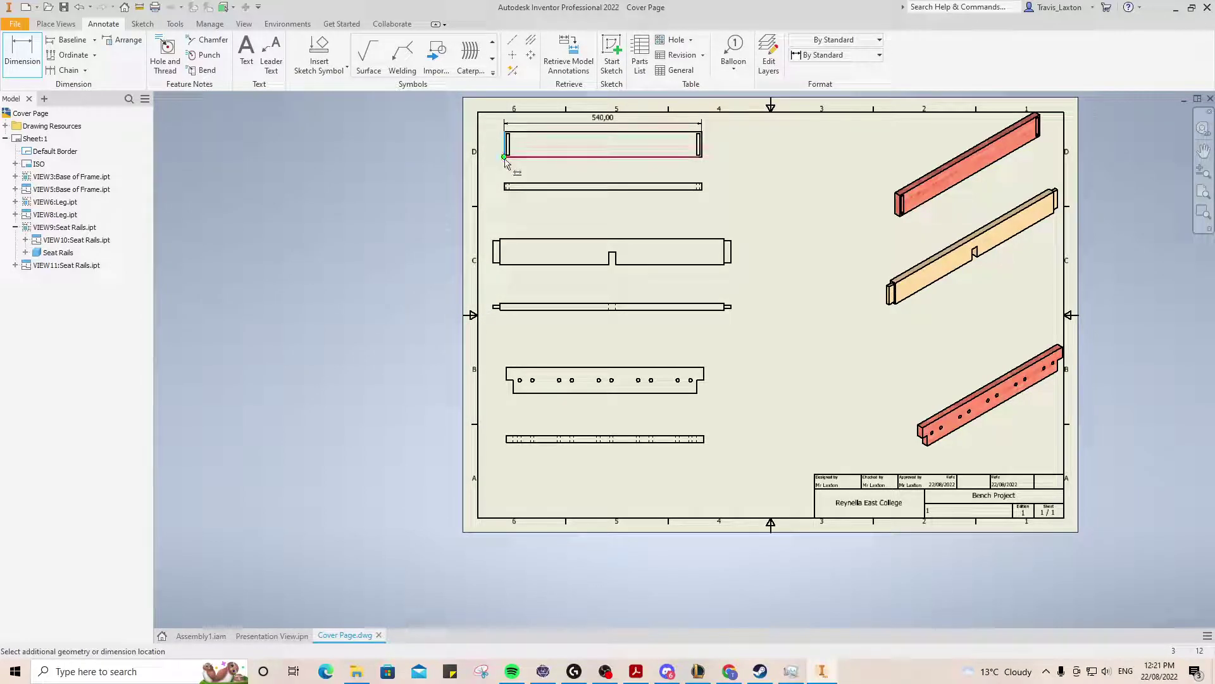
pyautogui.click(497, 158)
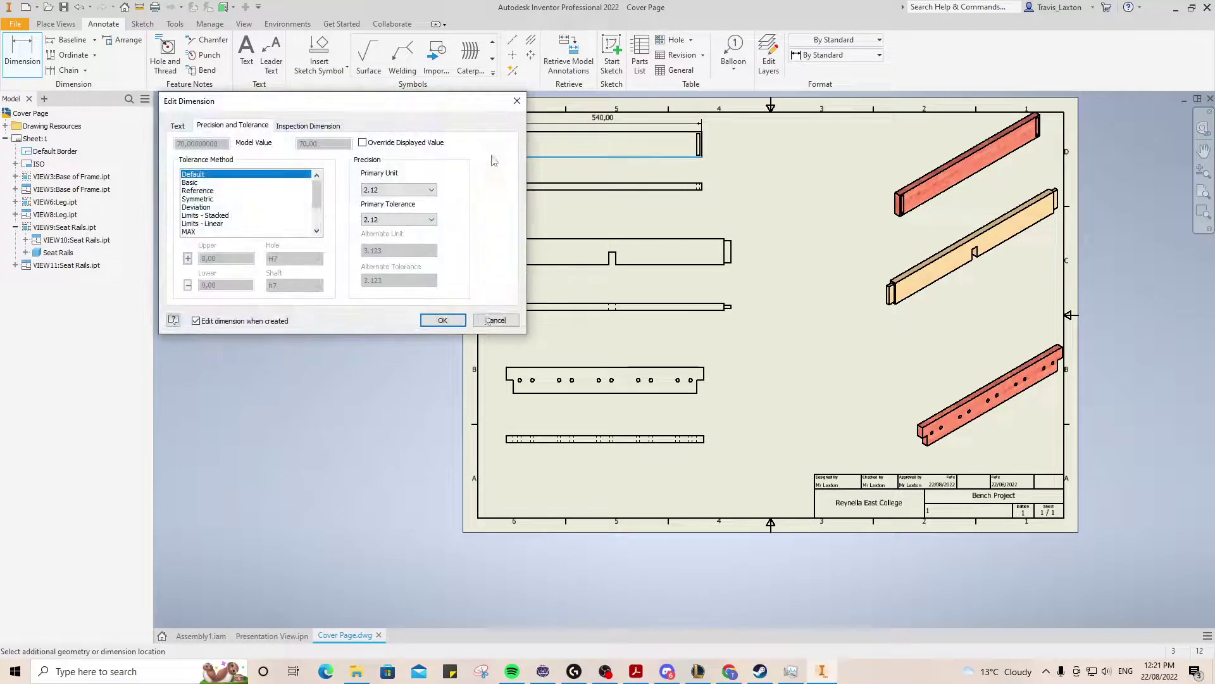
pyautogui.click(439, 320)
pyautogui.click(507, 186)
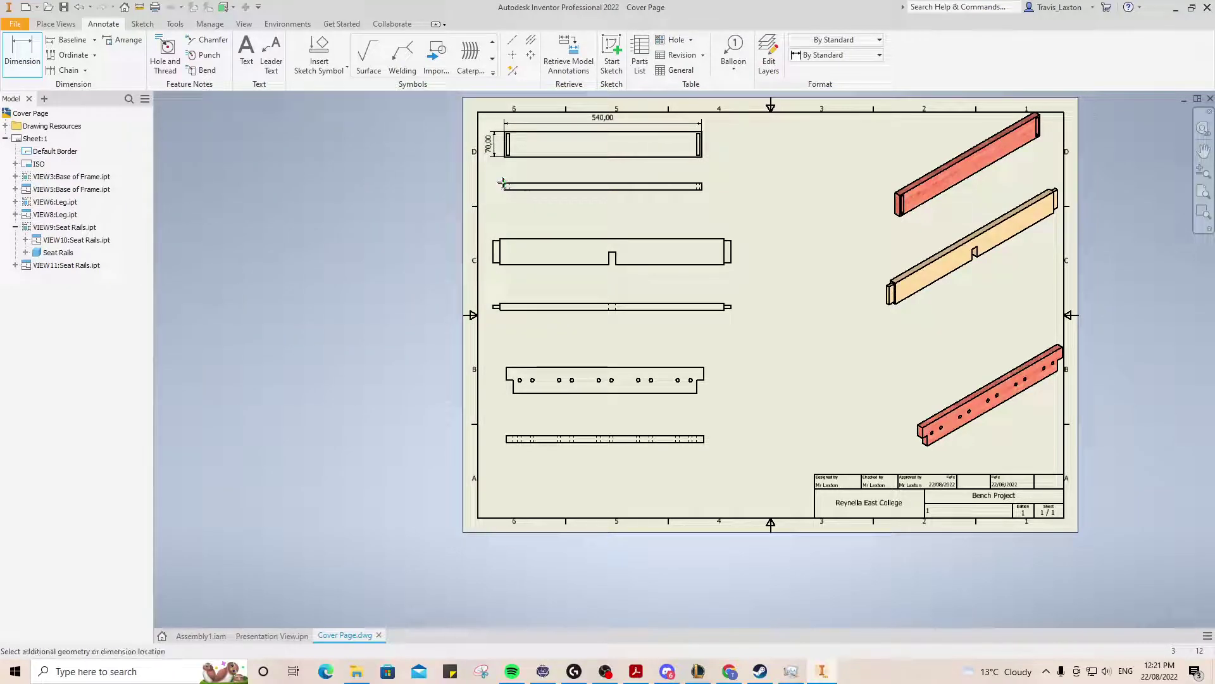
pyautogui.click(497, 191)
pyautogui.click(439, 317)
# Step: Dimension the Leg's width on its face view and its thickness on the edge view, beside the tenon end
pyautogui.click(509, 239)
pyautogui.click(507, 270)
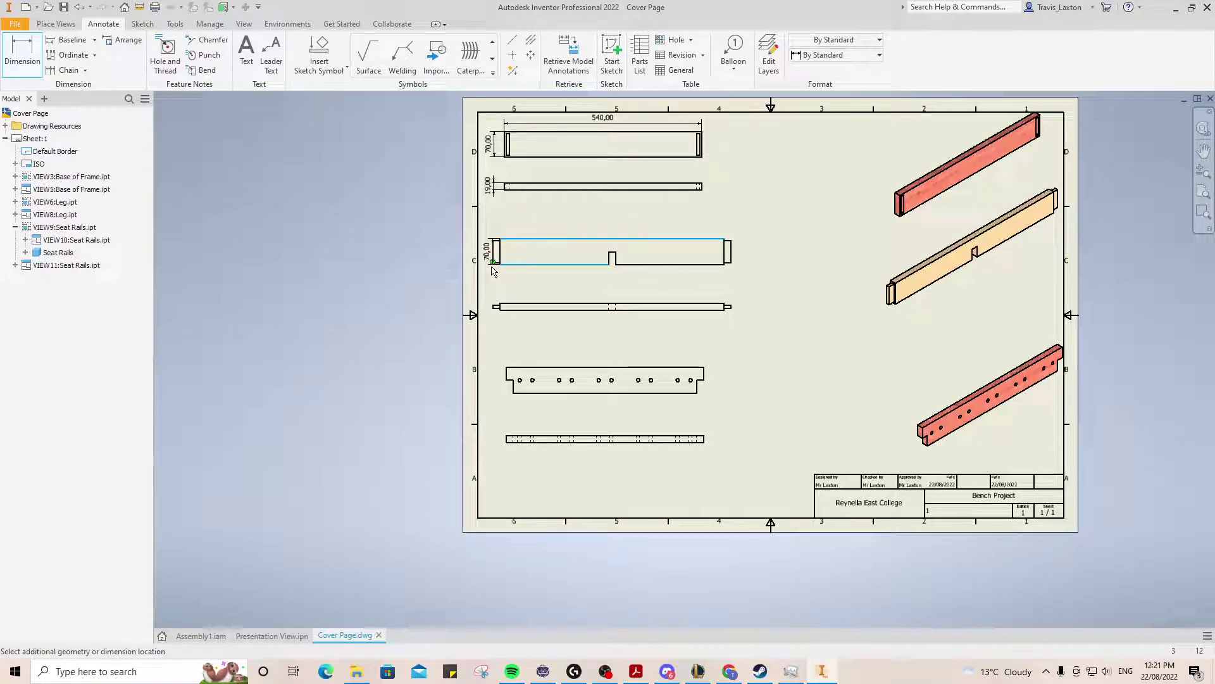
pyautogui.scroll(5, 493, 263)
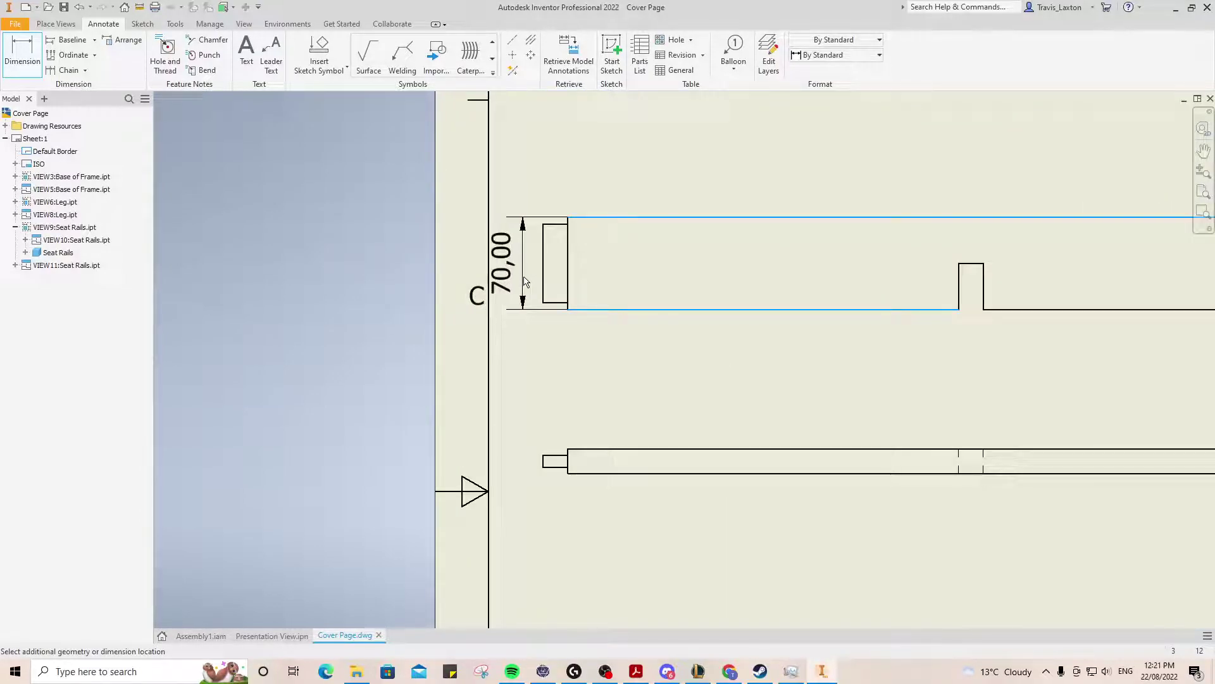
pyautogui.click(529, 284)
pyautogui.click(438, 320)
pyautogui.click(570, 473)
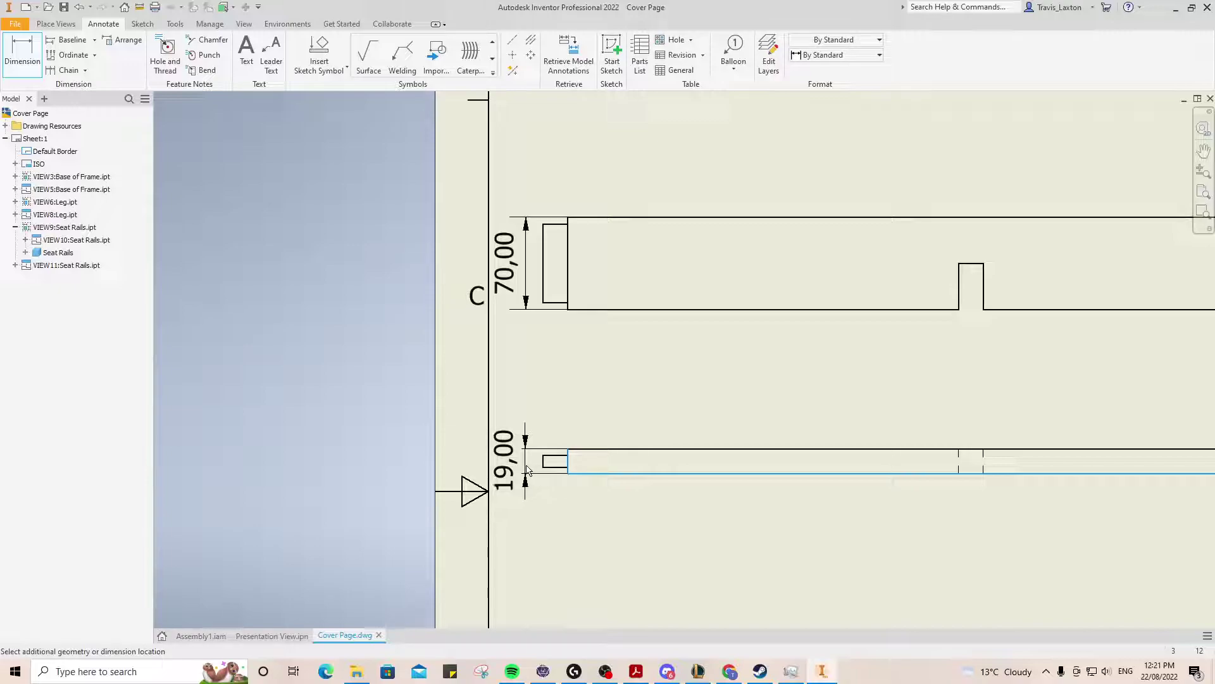
pyautogui.click(485, 404)
pyautogui.press('Return')
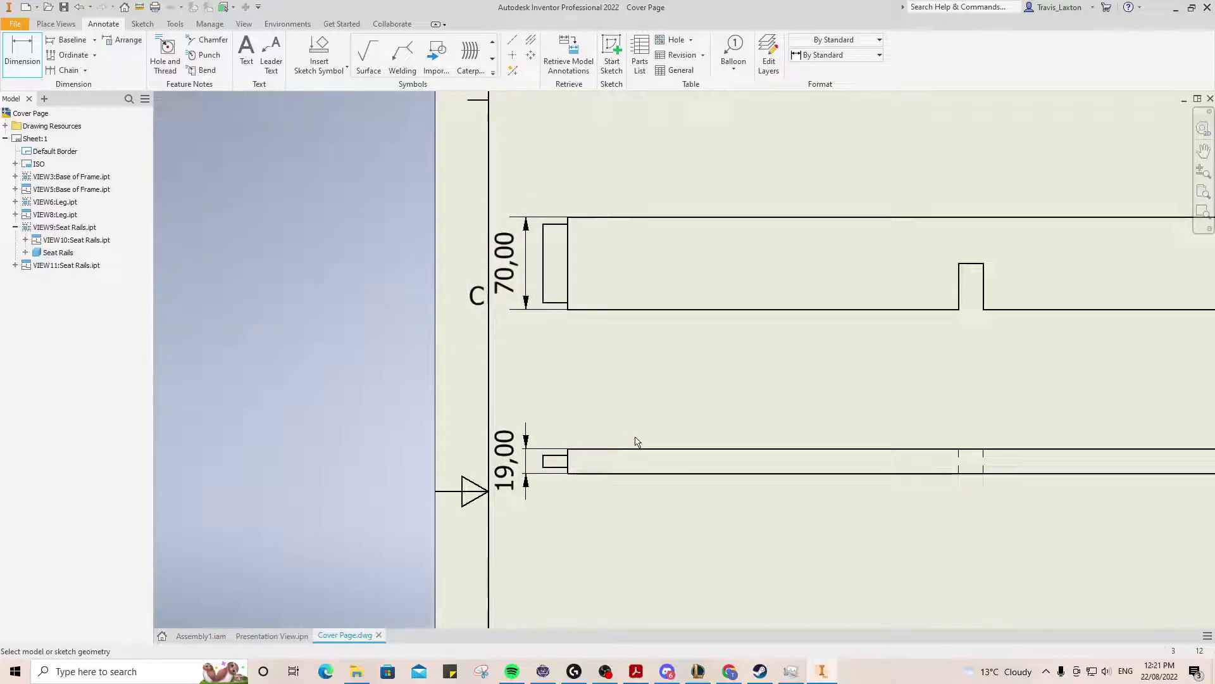
# Step: Dimension the Seat Rails' width on its face view and its thickness on the edge view, beside the notched end
pyautogui.scroll(-10, 635, 439)
pyautogui.scroll(10, 623, 464)
pyautogui.scroll(-5, 624, 464)
pyautogui.scroll(5, 545, 500)
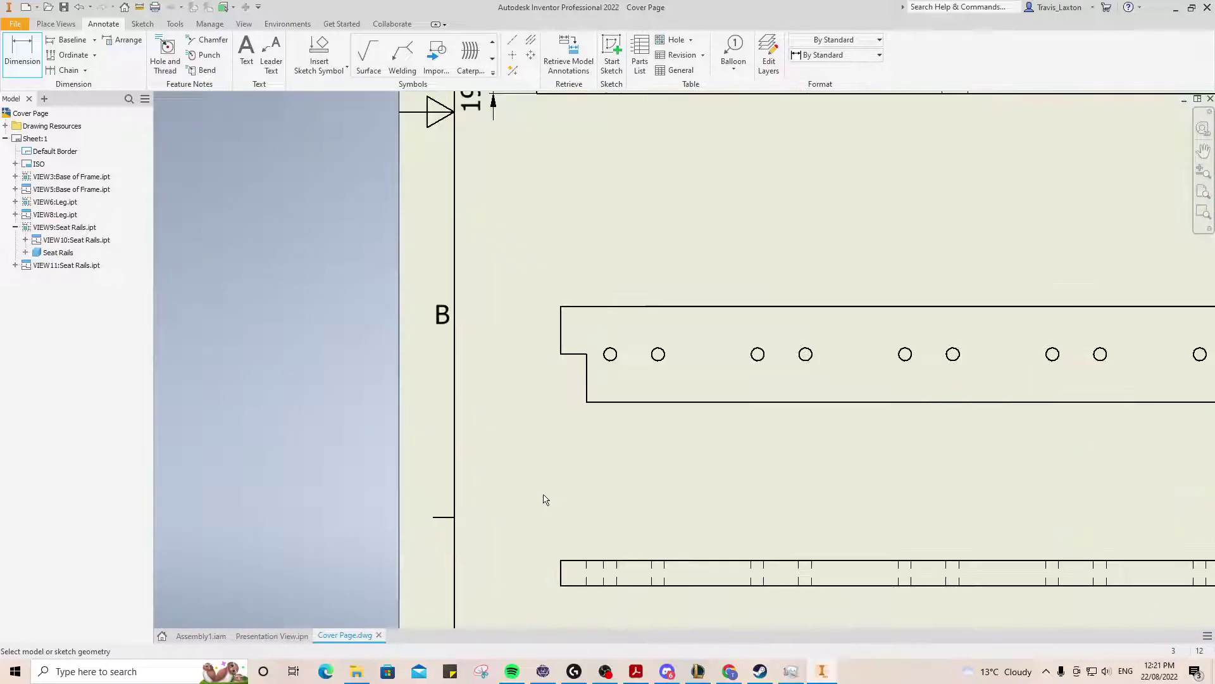
pyautogui.click(601, 307)
pyautogui.click(609, 401)
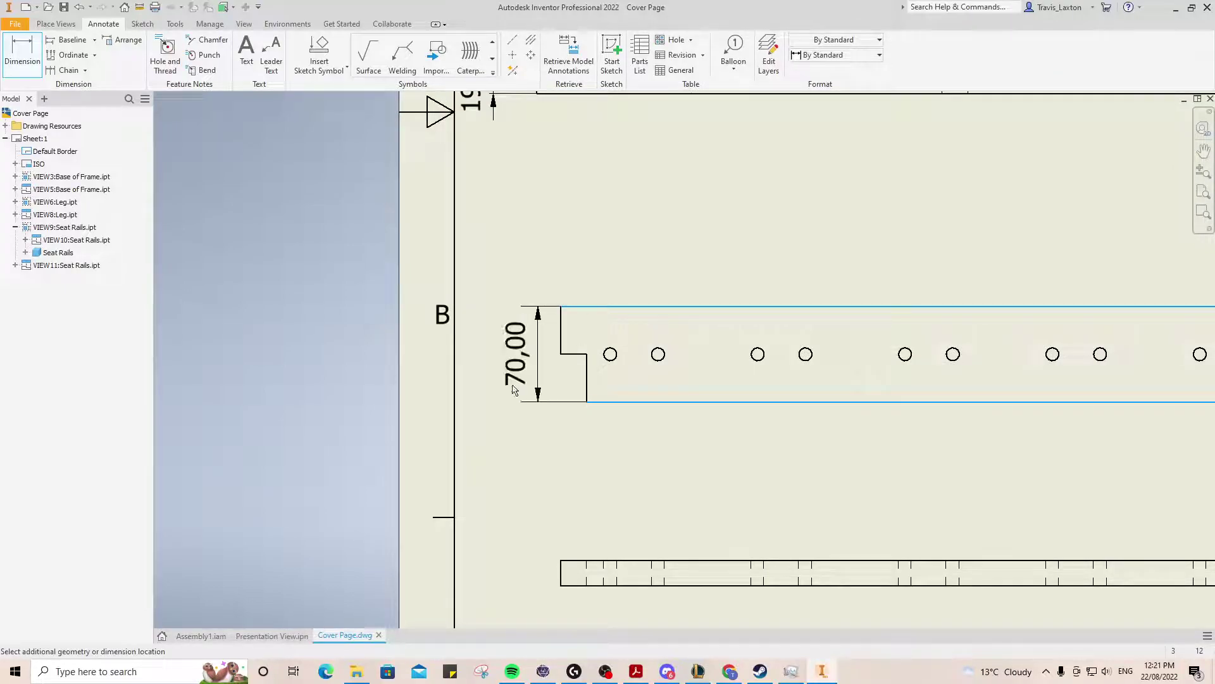
pyautogui.click(500, 391)
pyautogui.click(443, 324)
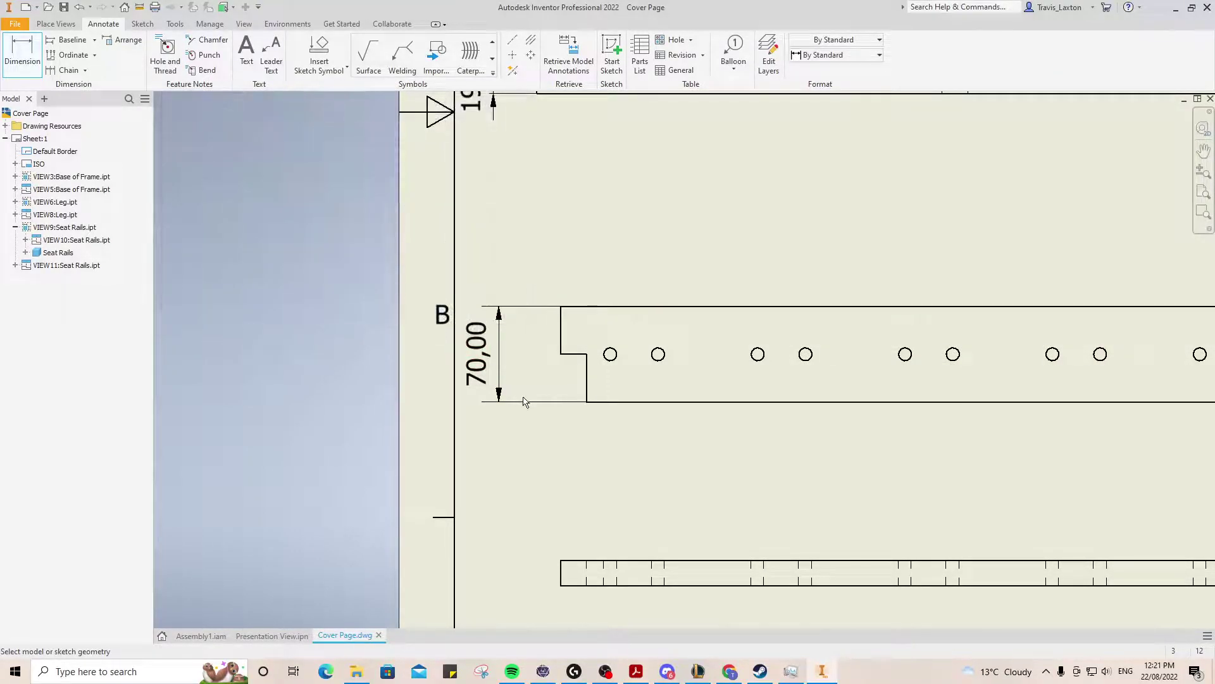
pyautogui.click(570, 560)
pyautogui.click(567, 584)
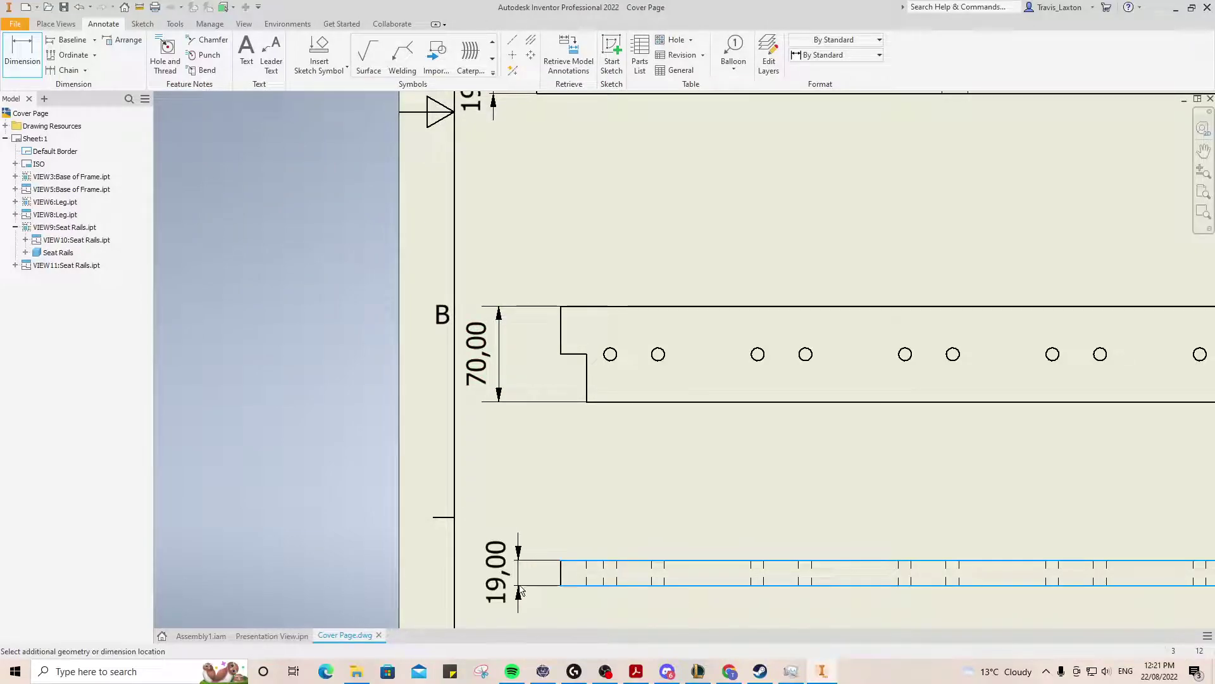
pyautogui.click(467, 414)
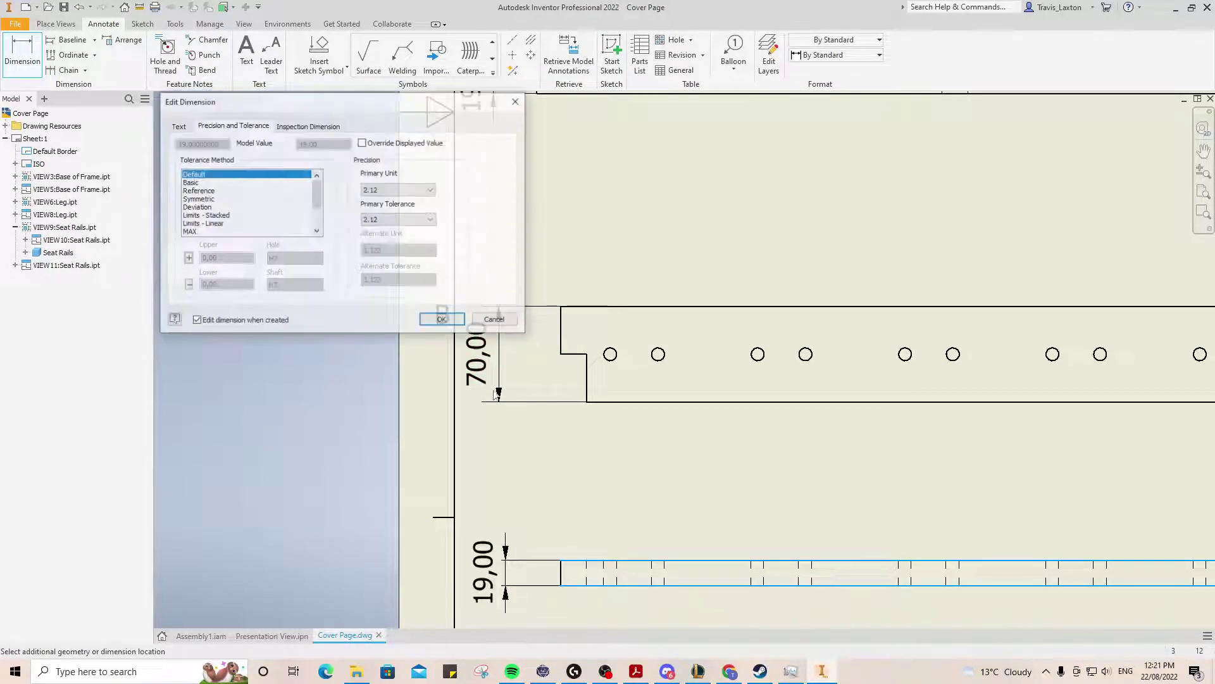
pyautogui.click(436, 318)
# Step: Dimension the Leg's overall length between the two tenon ends, placing the dimension above the face view
pyautogui.scroll(2, 517, 425)
pyautogui.scroll(2, 517, 424)
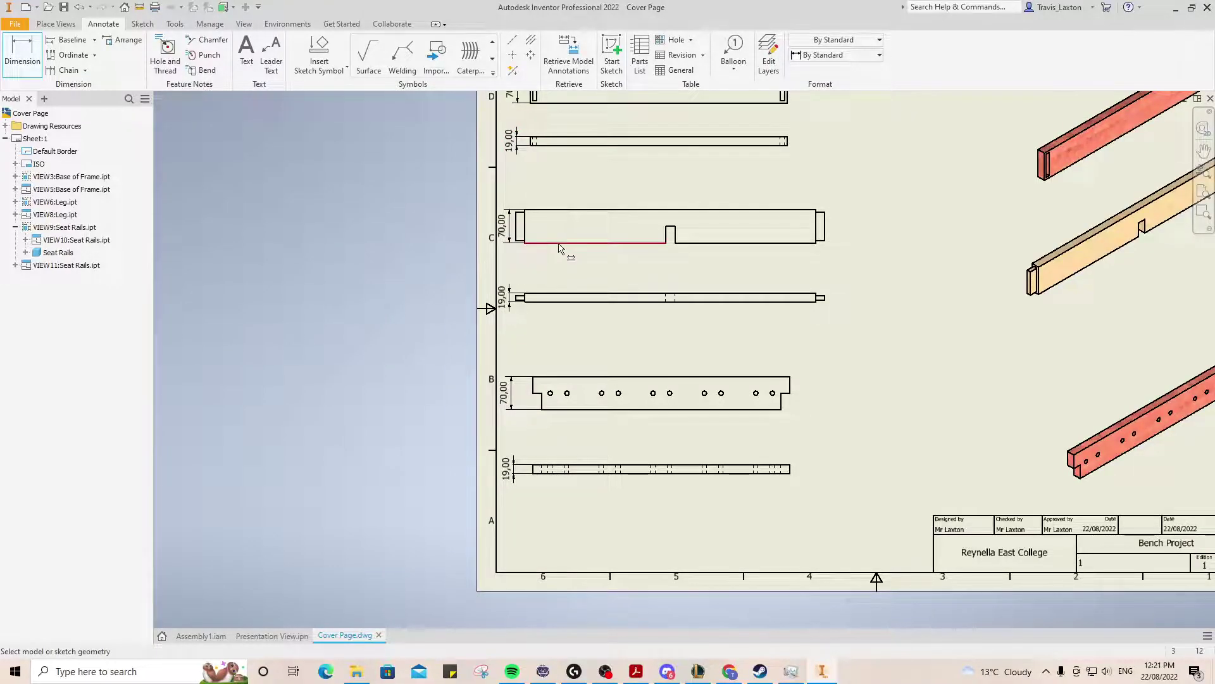
pyautogui.scroll(5, 639, 269)
pyautogui.scroll(-6, 589, 329)
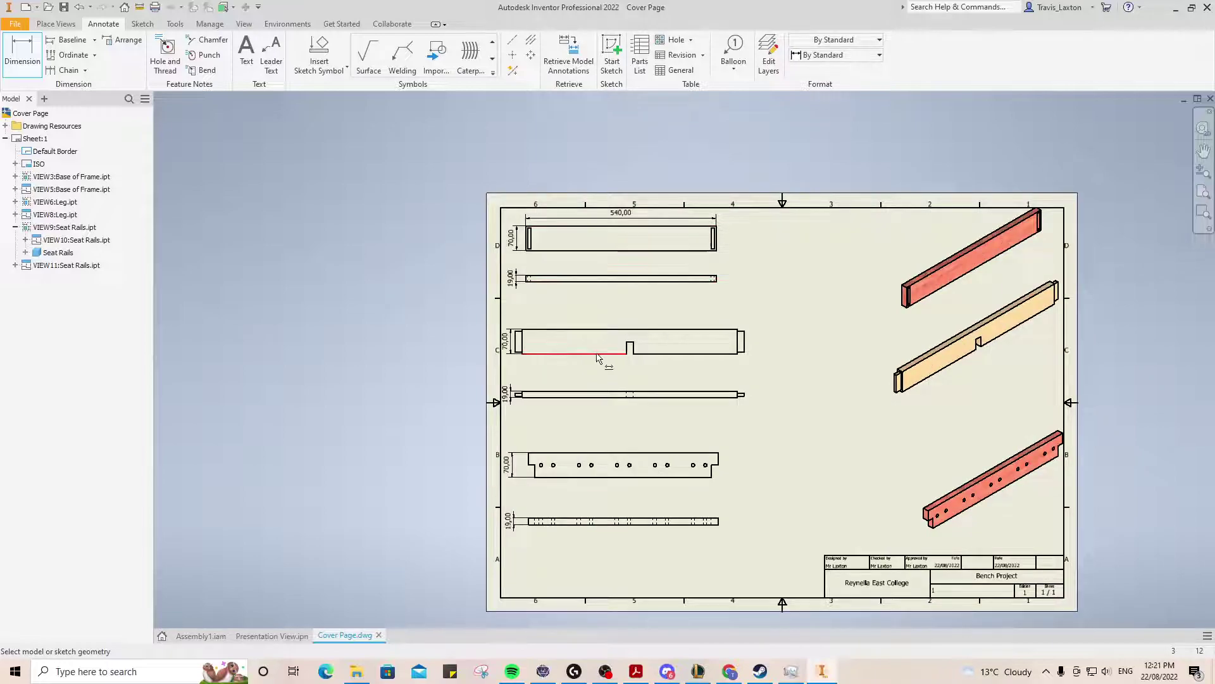
pyautogui.click(443, 345)
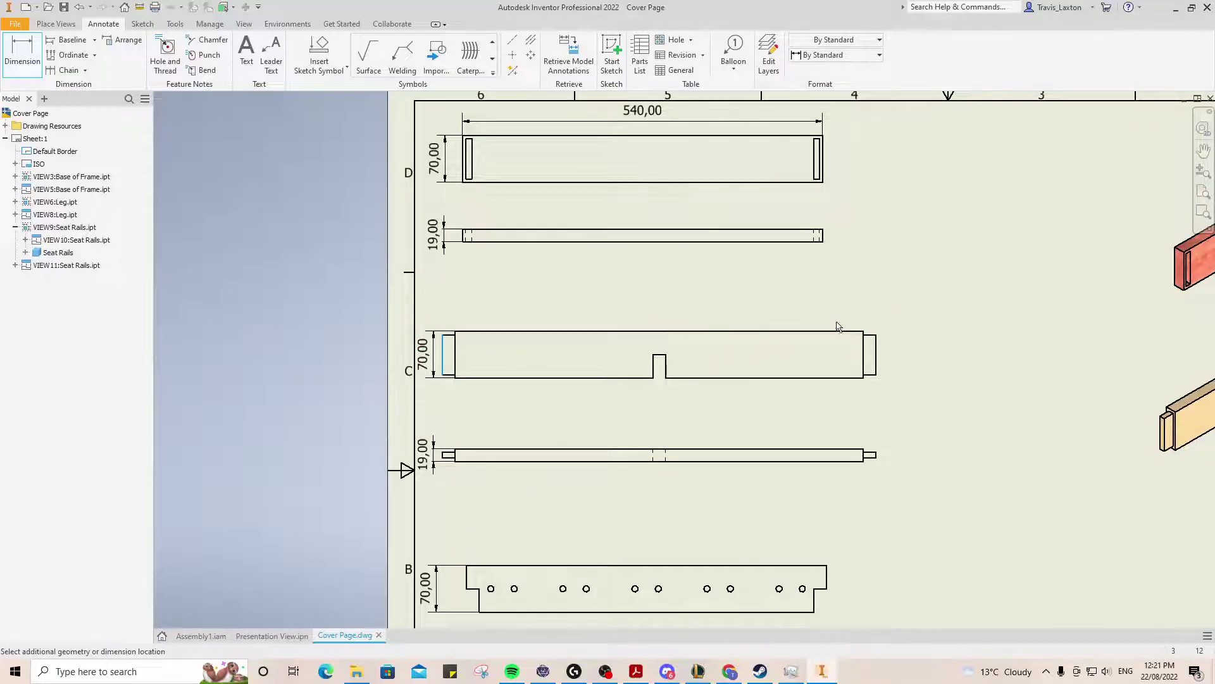
pyautogui.click(877, 336)
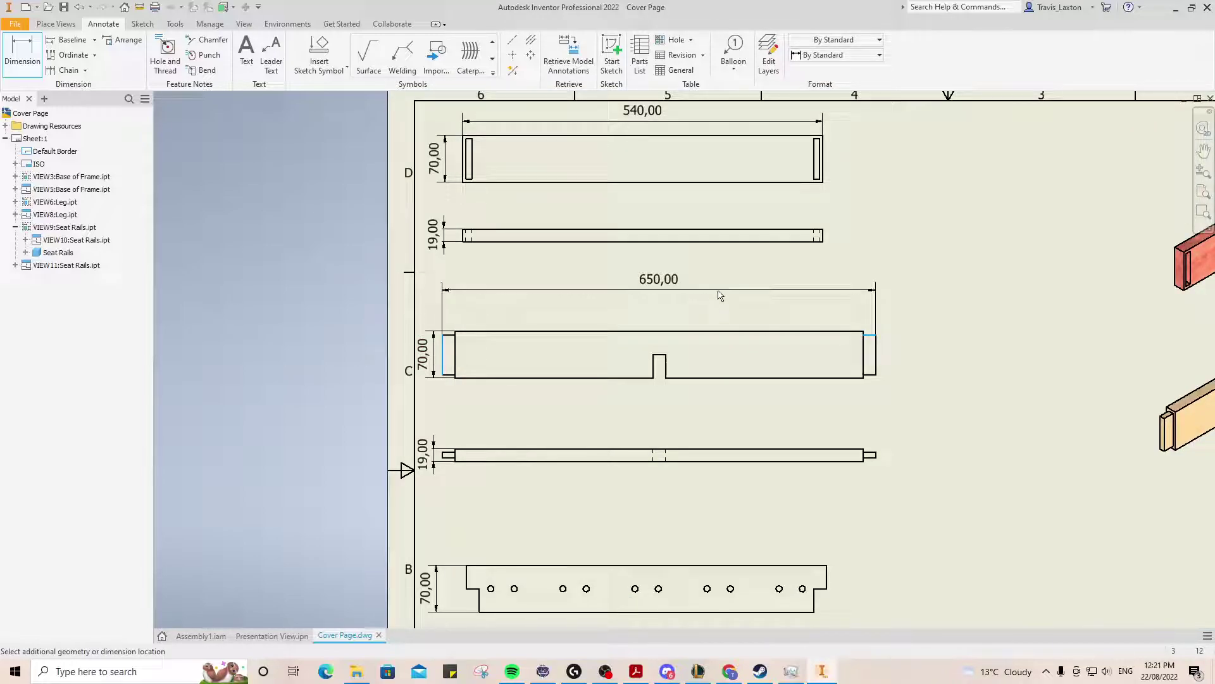
pyautogui.click(719, 299)
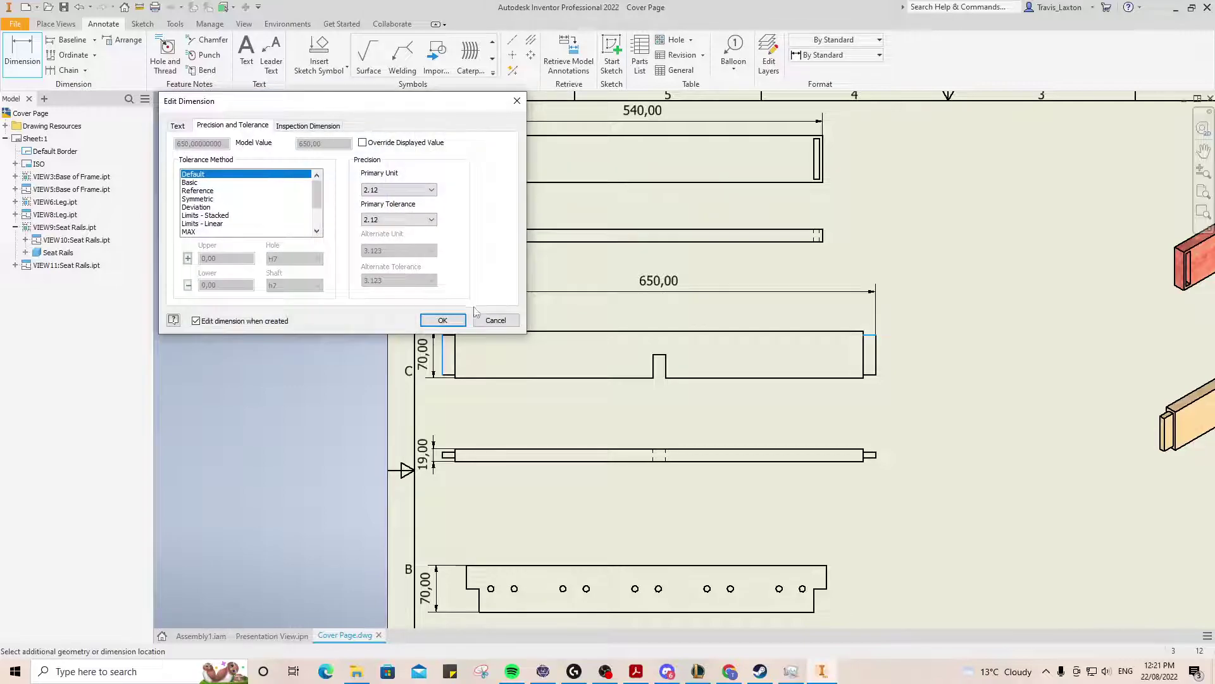
pyautogui.click(443, 321)
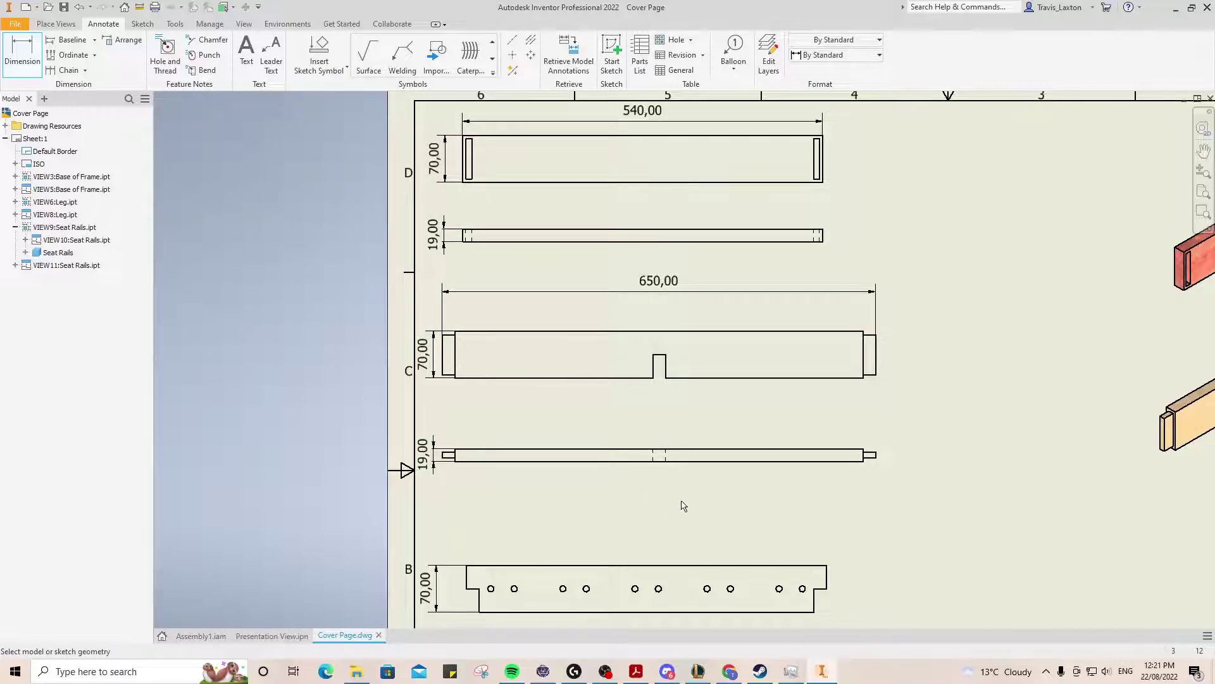
# Step: Dimension the Seat Rails' overall length, placing the dimension above its face view
pyautogui.scroll(5, 607, 503)
pyautogui.scroll(-6, 378, 477)
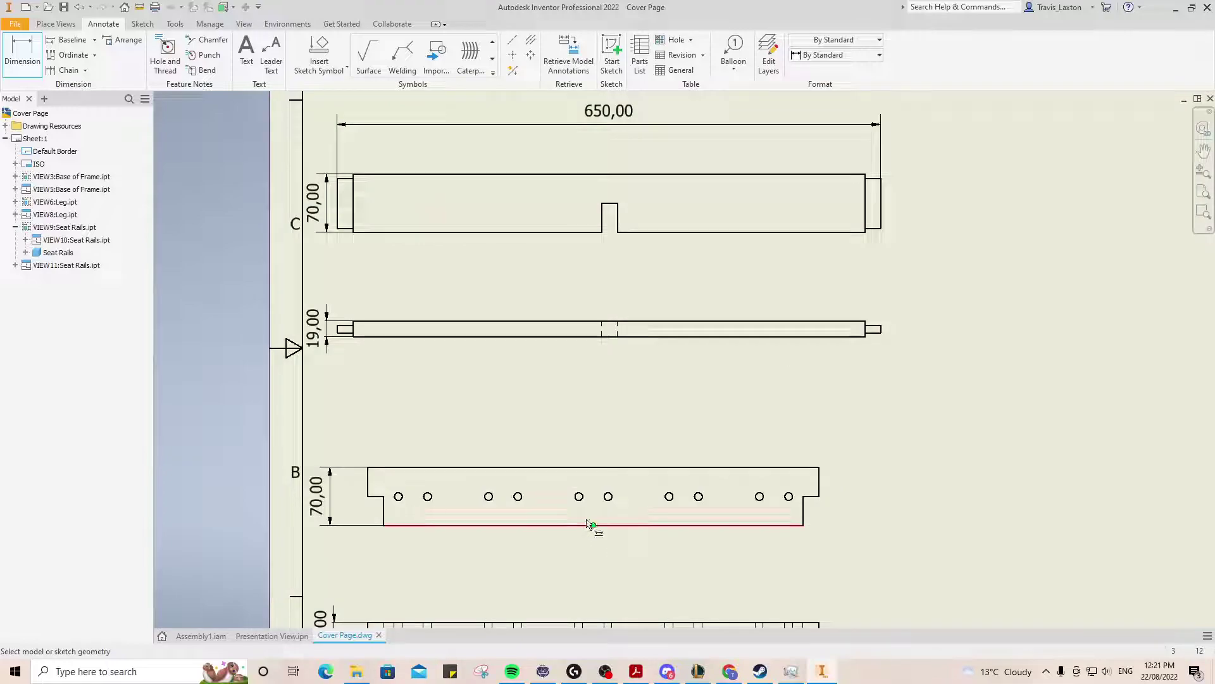
pyautogui.click(379, 468)
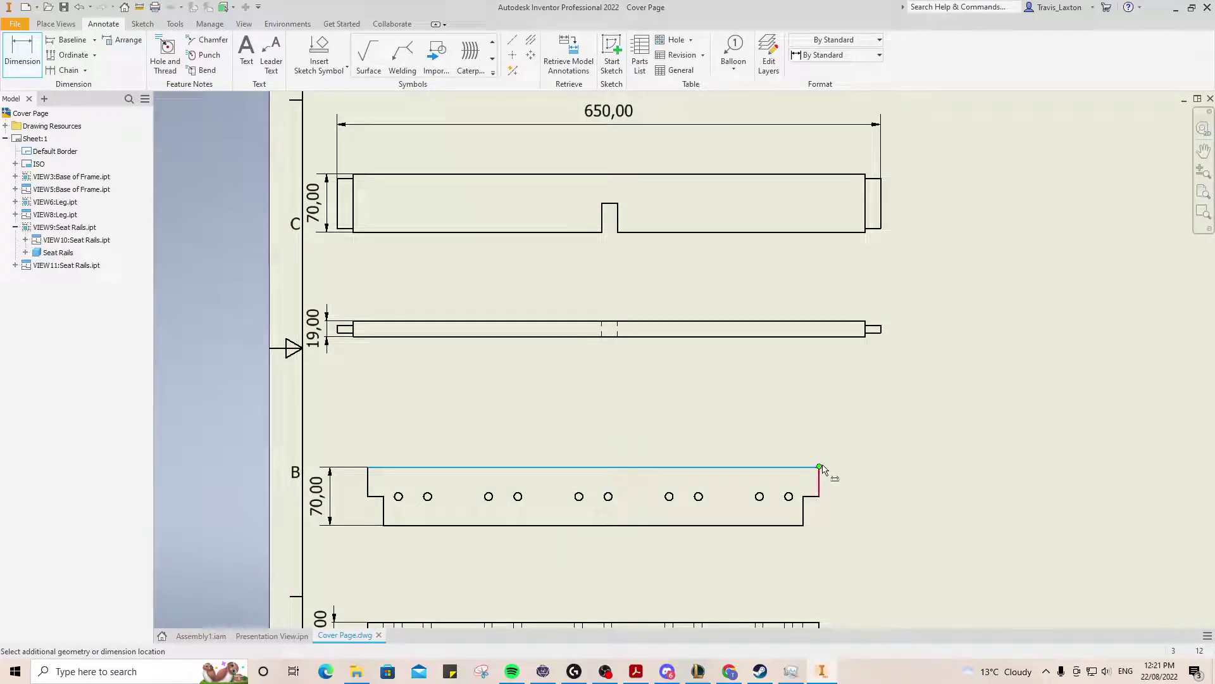
pyautogui.click(655, 397)
pyautogui.click(443, 320)
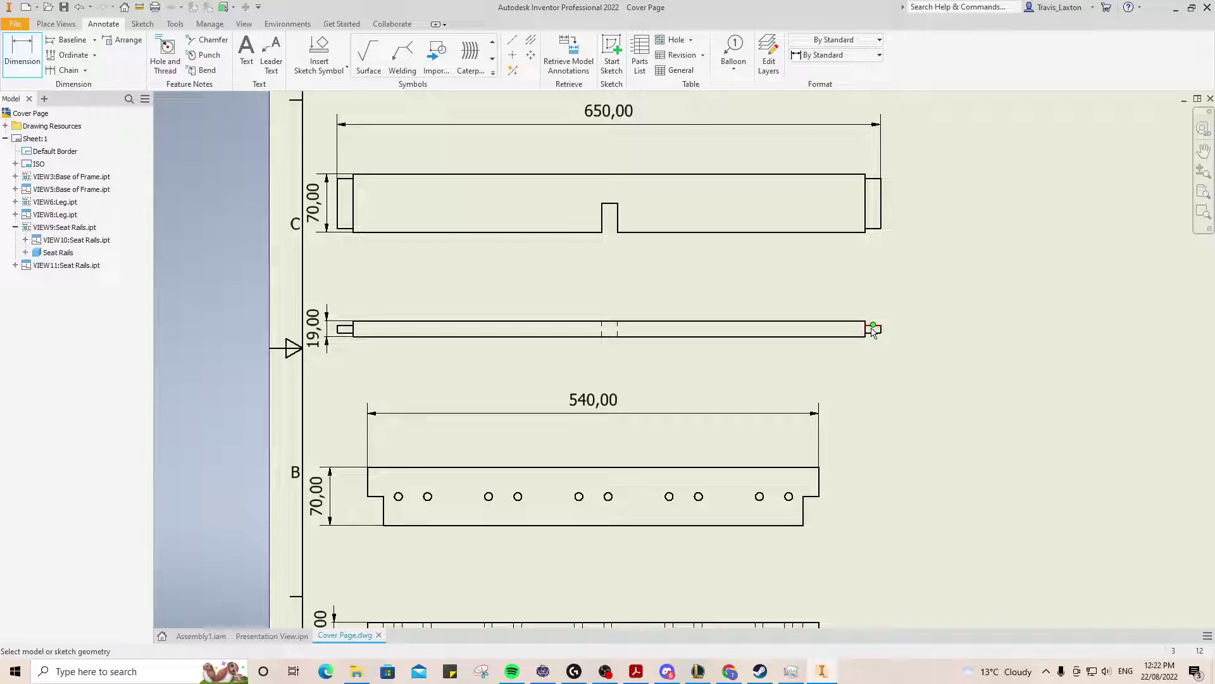
# Step: Dimension the shoulder offset between the Leg's upper edge and its tenon on the edge view
pyautogui.scroll(5, 882, 333)
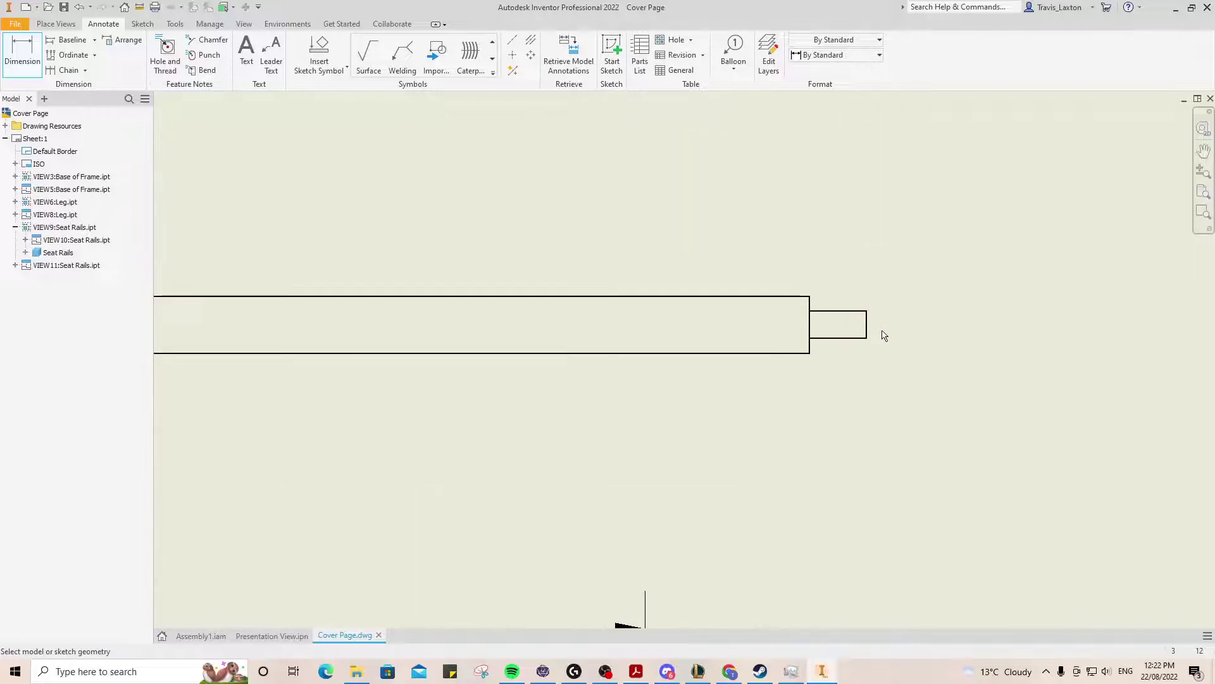
pyautogui.click(816, 312)
pyautogui.click(814, 298)
pyautogui.click(987, 298)
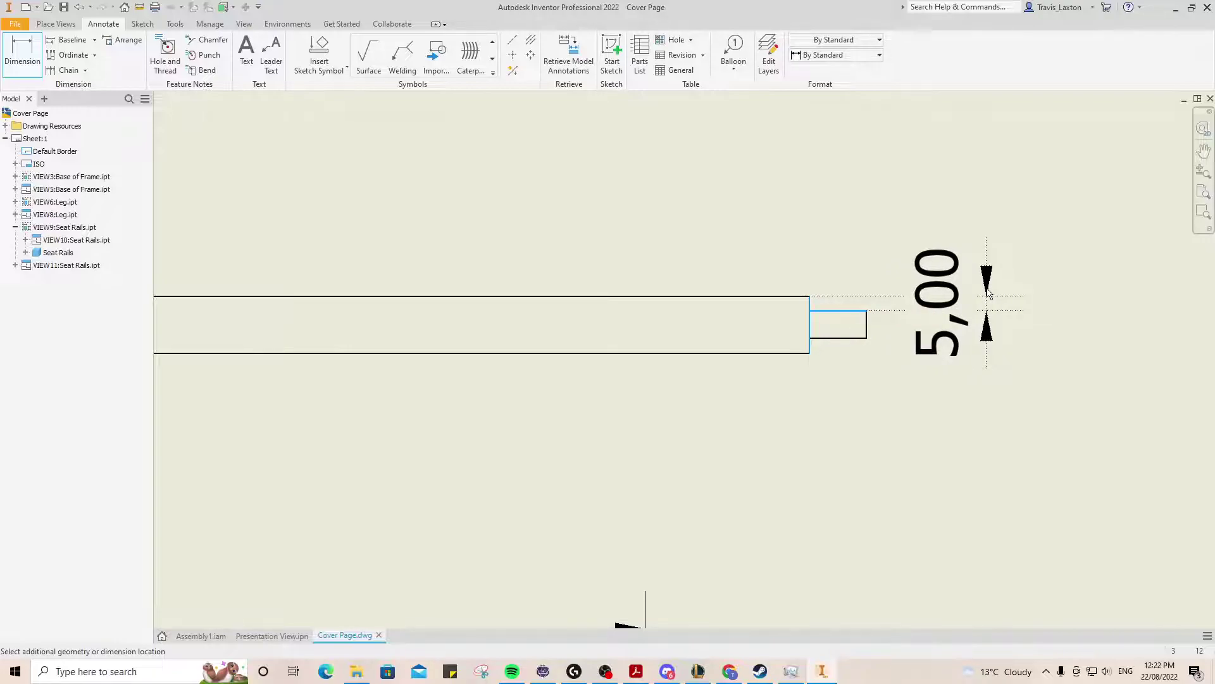
pyautogui.click(442, 320)
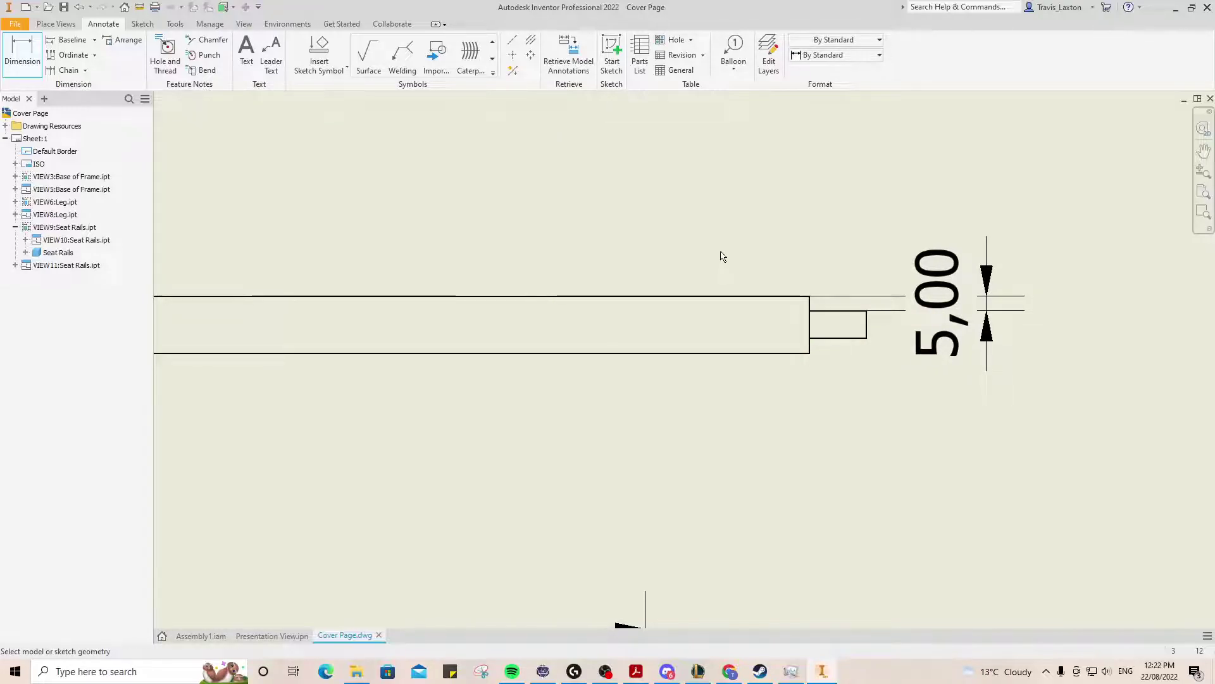
# Step: Dimension the lower shoulder offset between the Leg's bottom edge and its tenon on the face view
pyautogui.scroll(-3, 727, 255)
pyautogui.scroll(-3, 745, 256)
pyautogui.scroll(5, 766, 206)
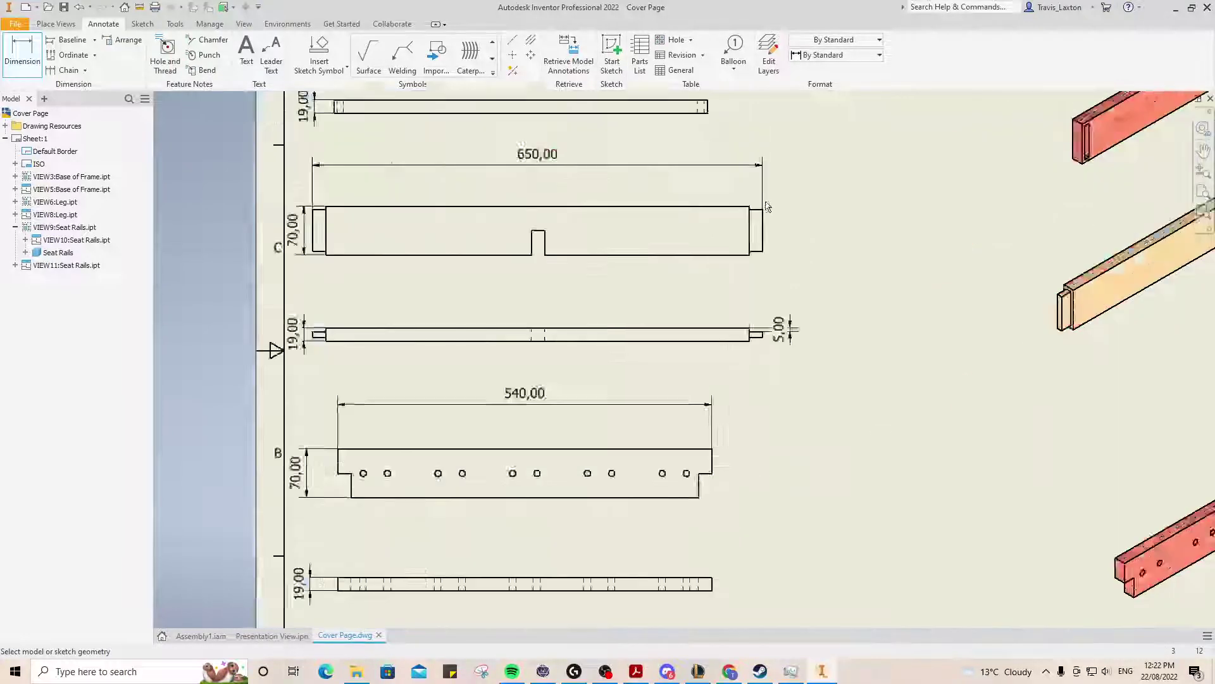
pyautogui.click(739, 307)
pyautogui.click(747, 297)
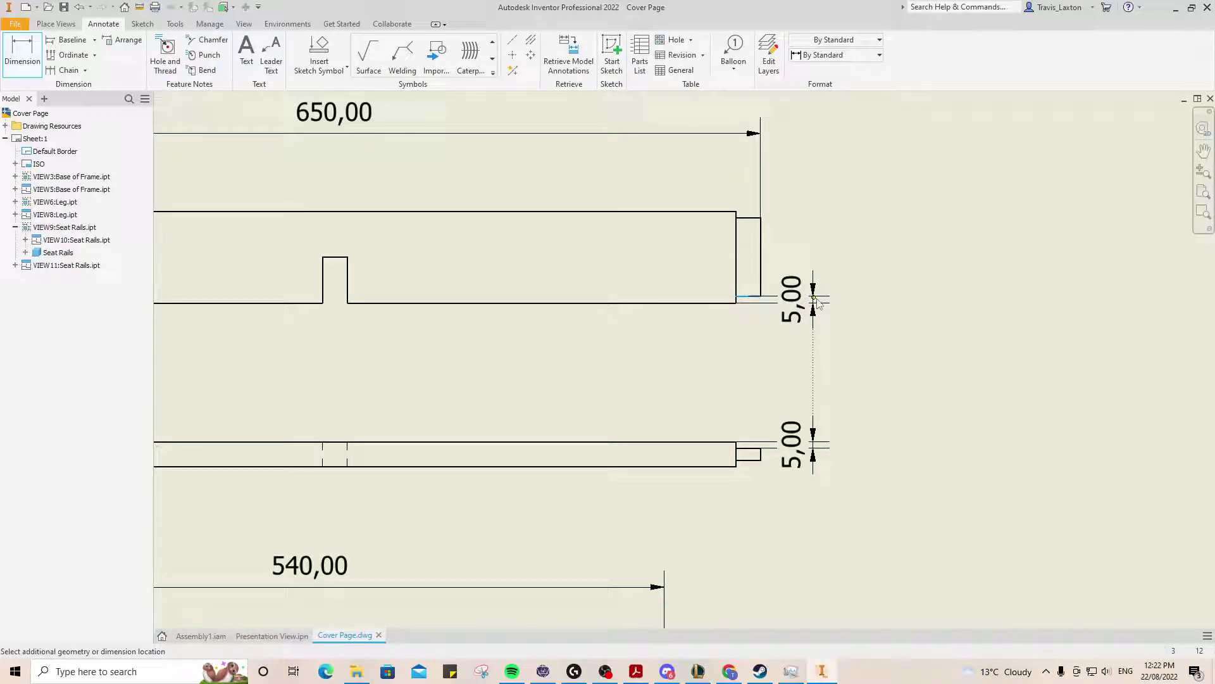
pyautogui.click(813, 297)
pyautogui.click(446, 320)
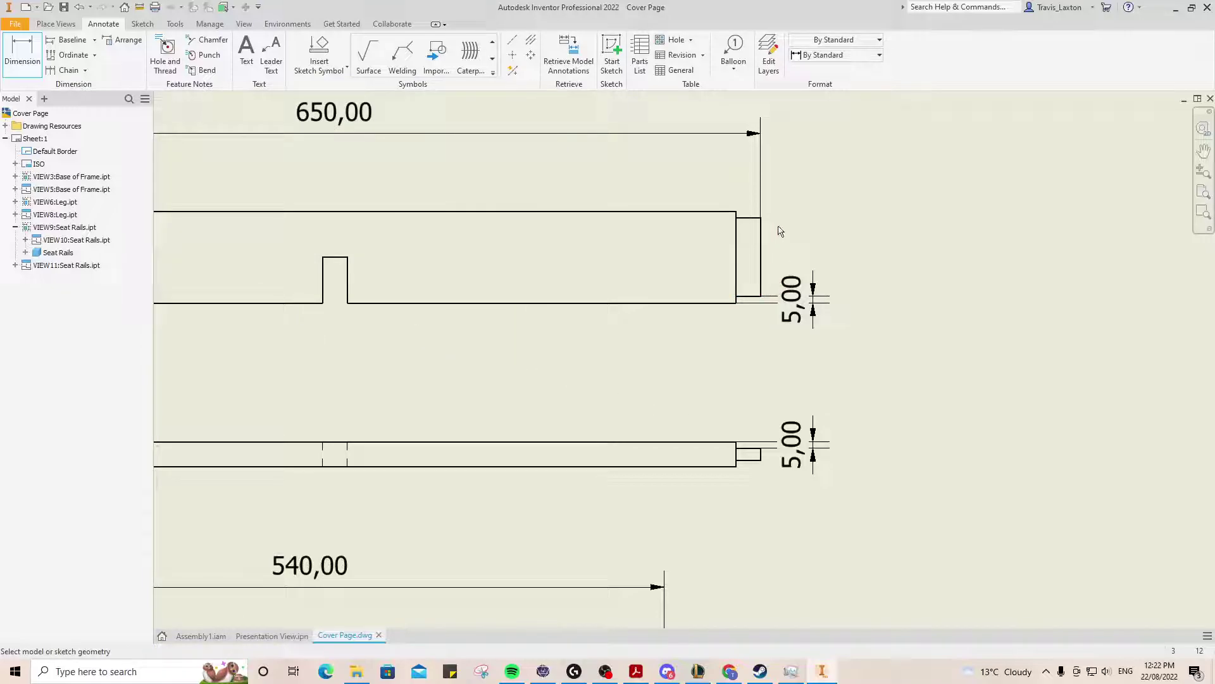
# Step: Dimension the Leg tenon's width on the face view, placing the dimension beyond the tenon end
pyautogui.click(761, 218)
pyautogui.click(762, 297)
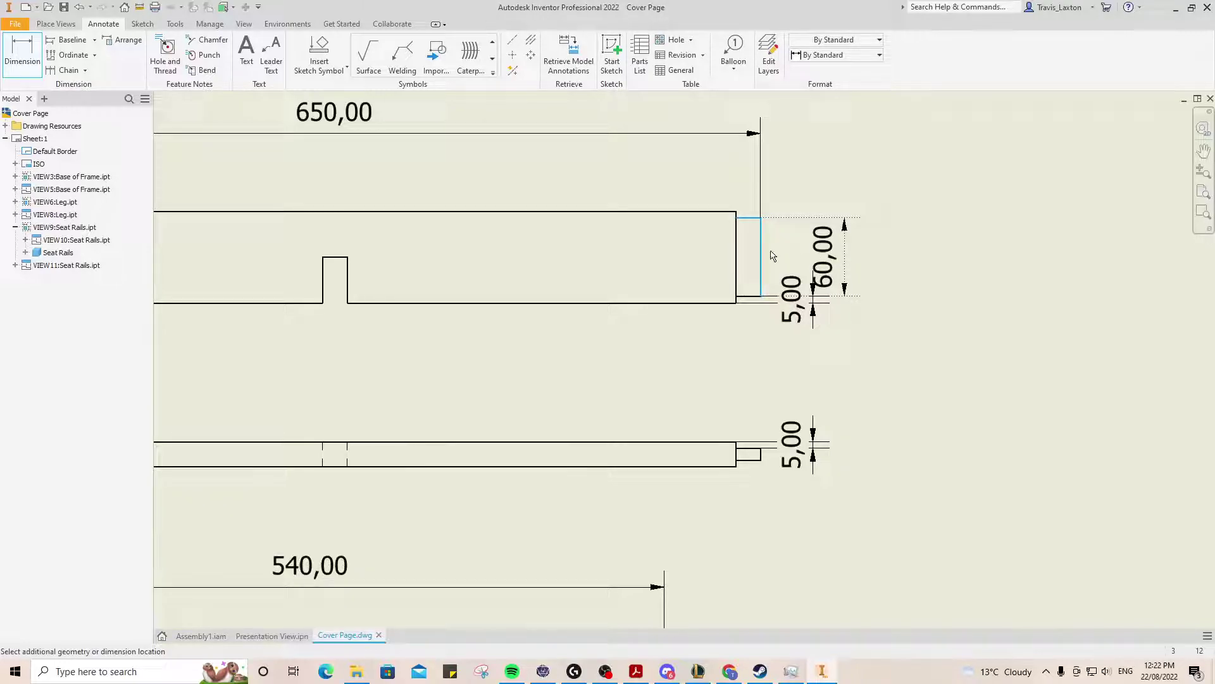
pyautogui.click(799, 257)
pyautogui.click(443, 321)
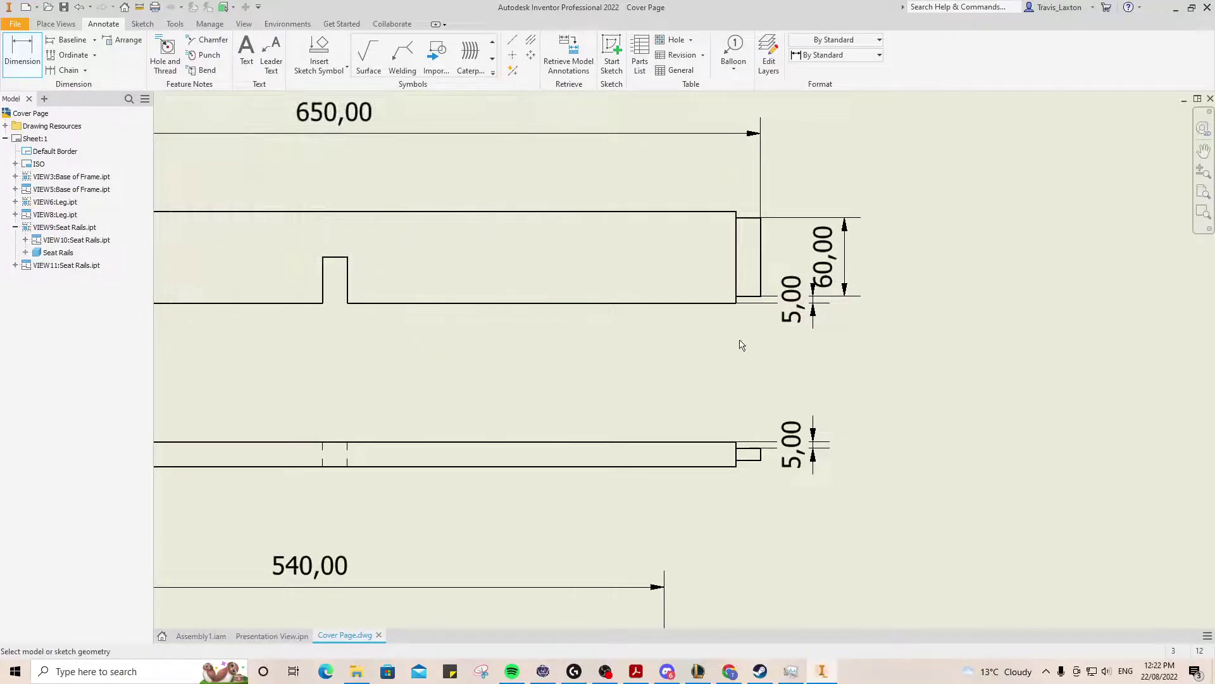
# Step: Delete the lower shoulder offset dimension from the Leg's face view
pyautogui.press('Escape')
pyautogui.click(792, 303)
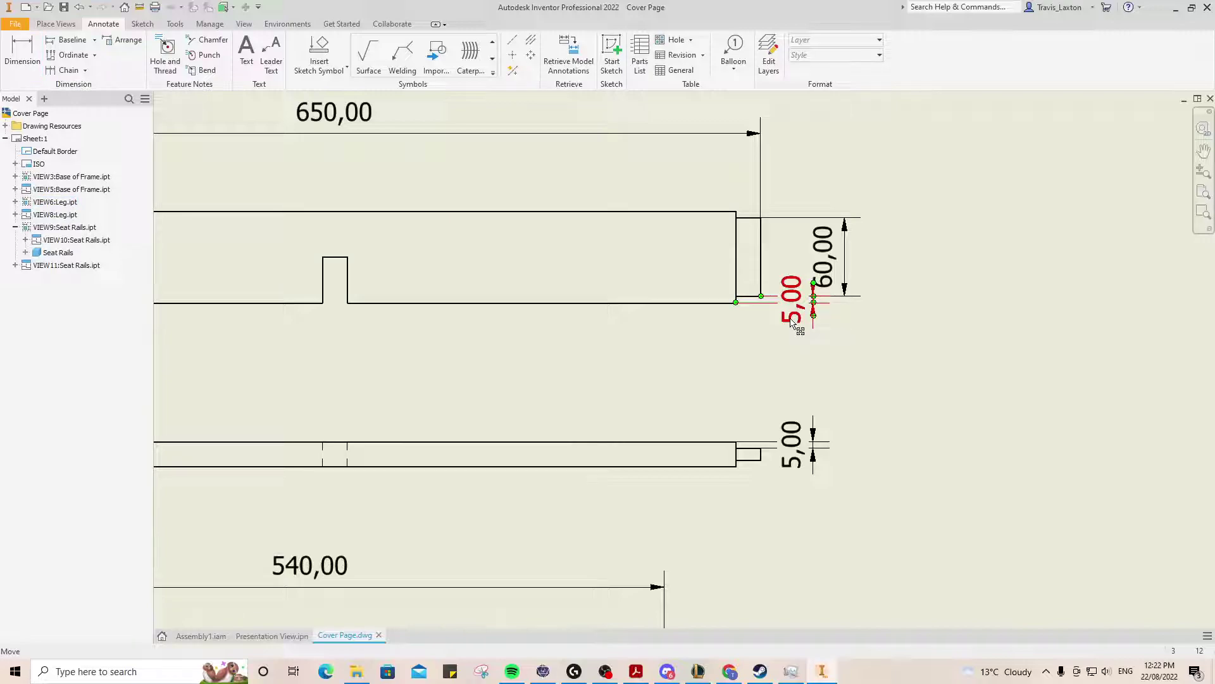
pyautogui.press('Delete')
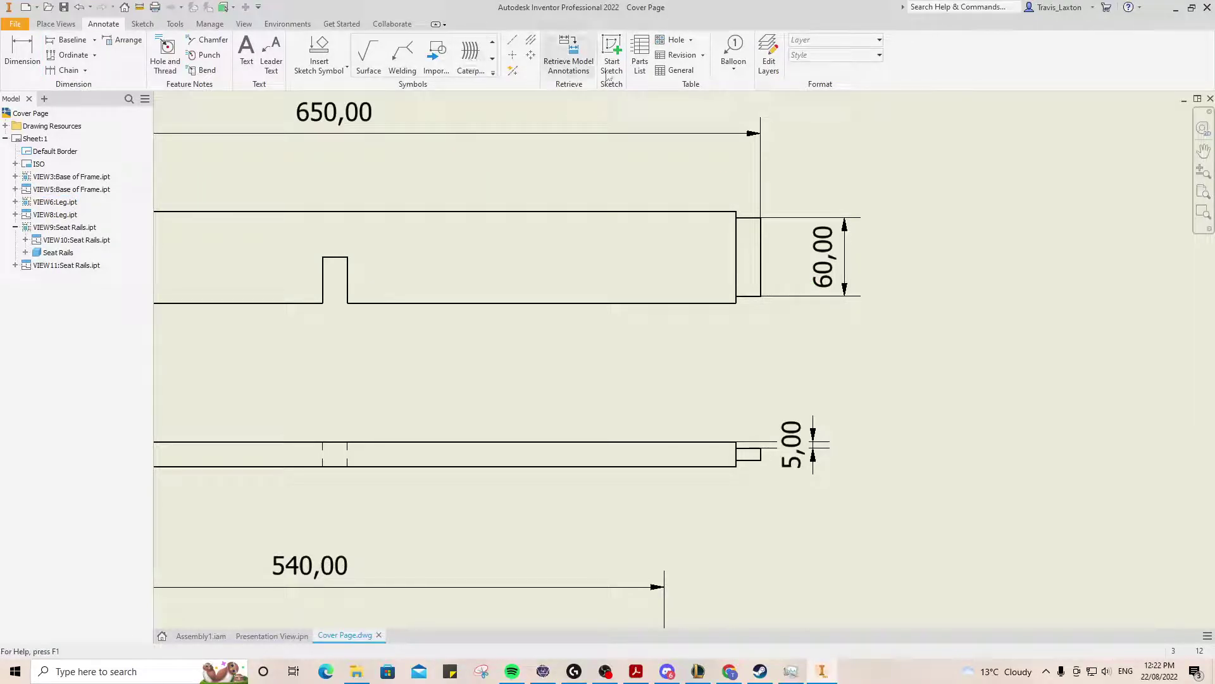
pyautogui.click(22, 50)
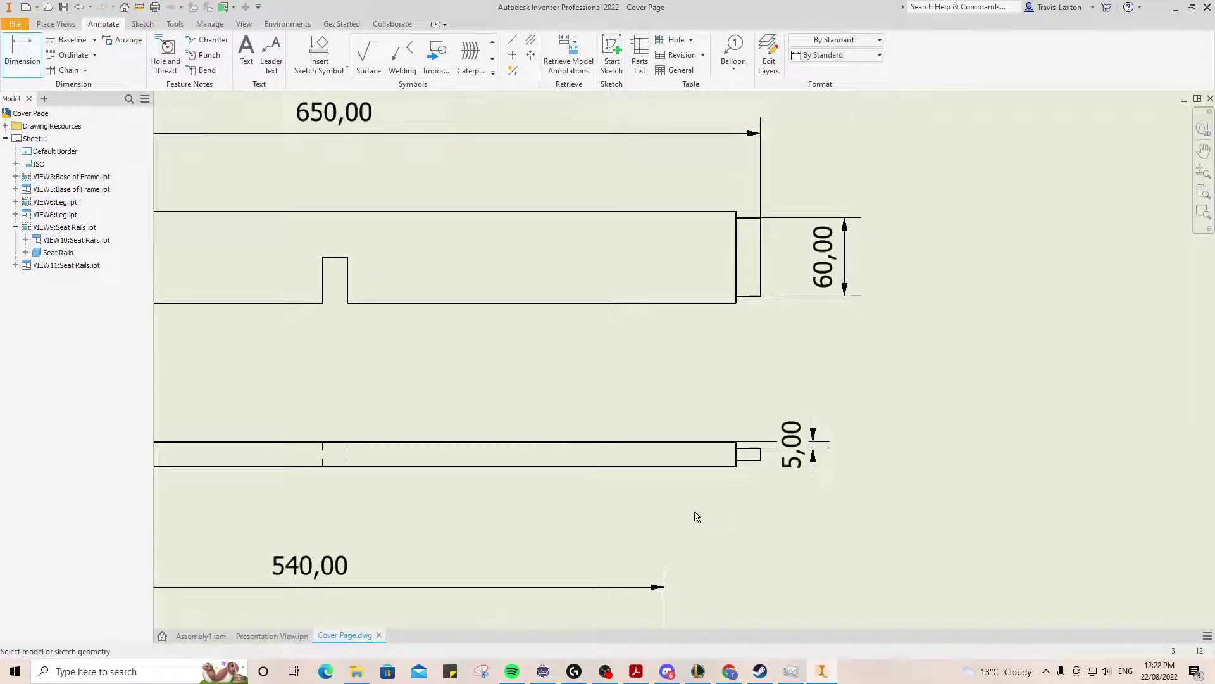
pyautogui.click(756, 460)
pyautogui.click(758, 450)
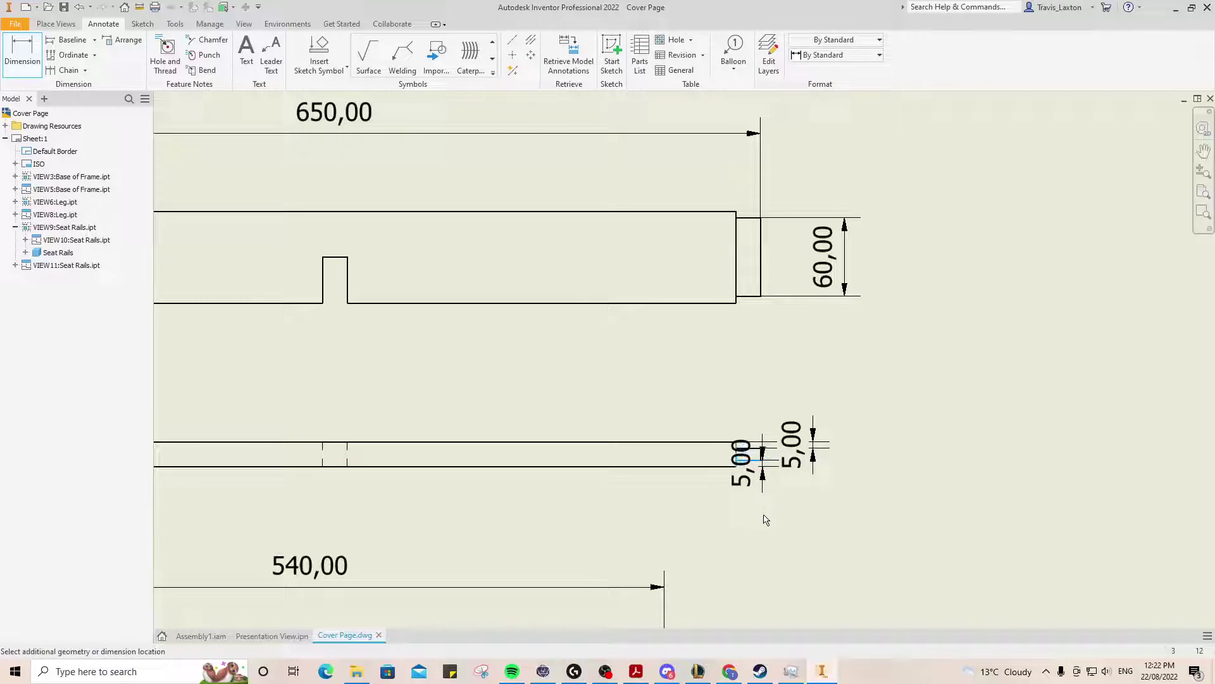
pyautogui.rightClick(707, 491)
pyautogui.press('Escape')
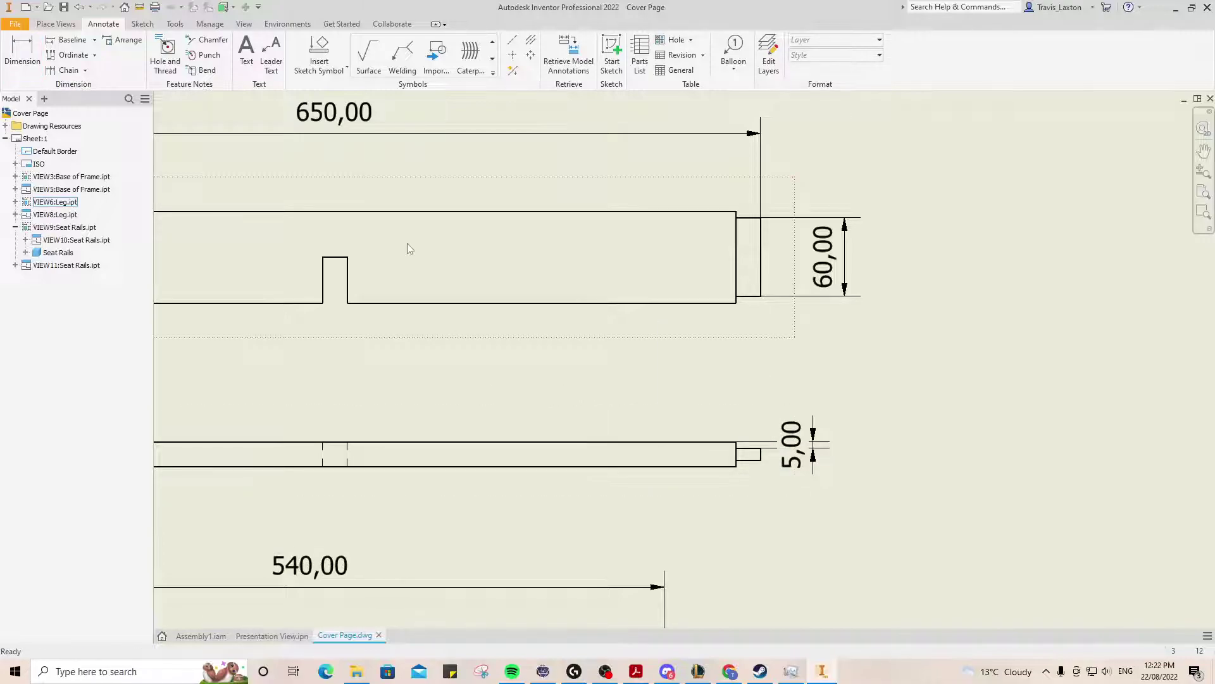
# Step: Dimension the Leg's tenon length and the central notch's width, placing both dimensions below the face view
pyautogui.click(22, 52)
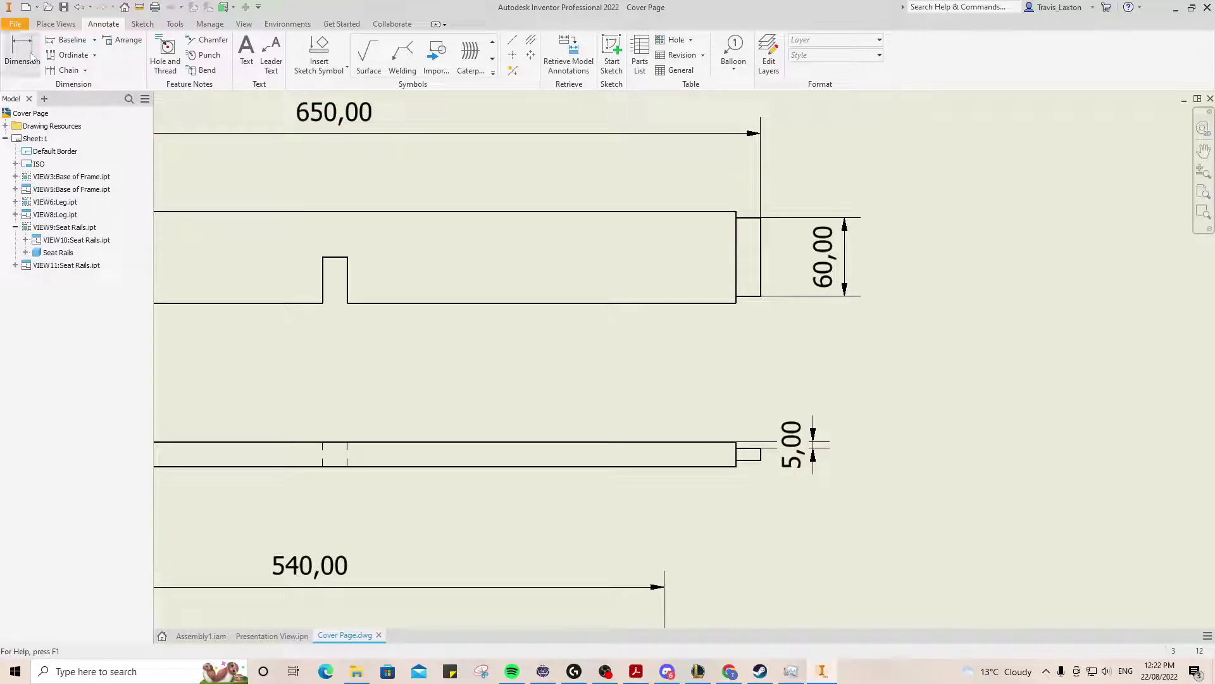
pyautogui.click(737, 301)
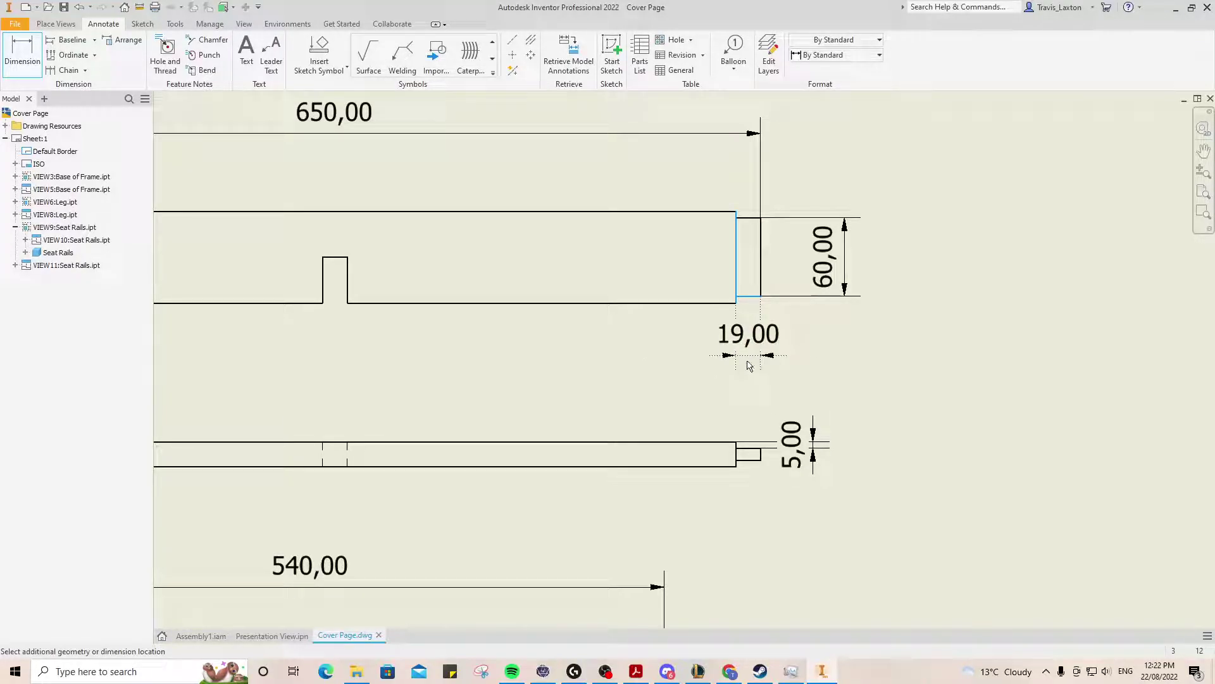
pyautogui.click(756, 362)
pyautogui.click(443, 321)
pyautogui.click(323, 304)
pyautogui.click(350, 305)
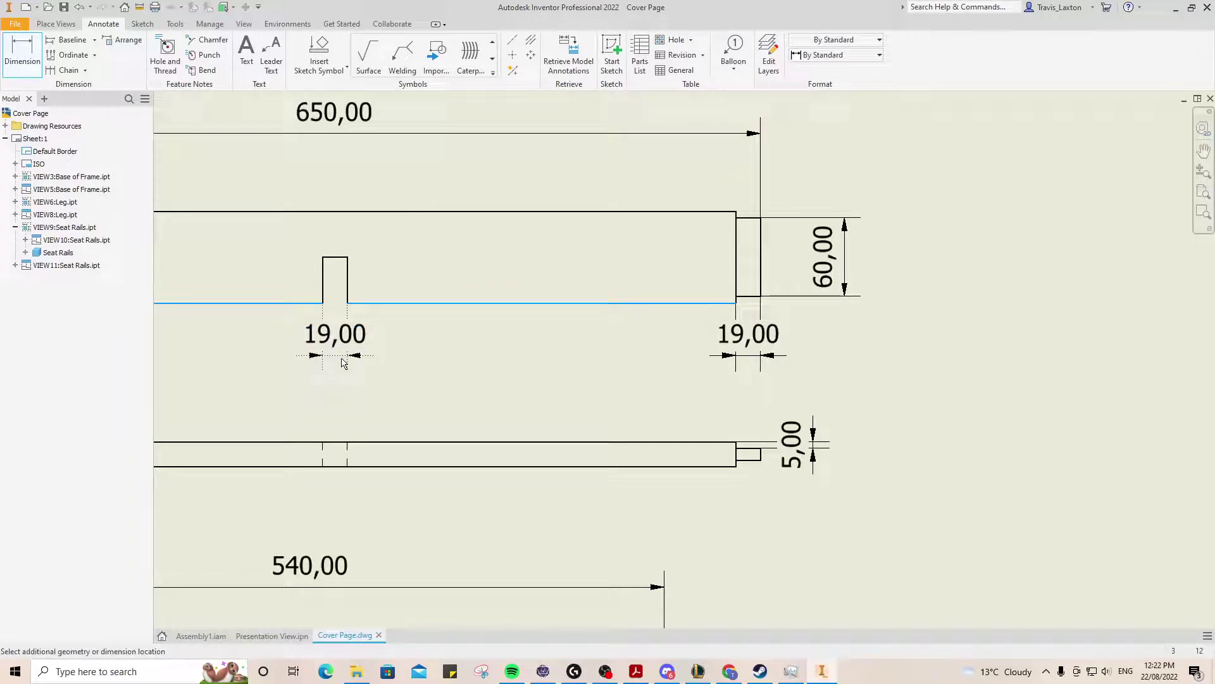
pyautogui.click(348, 362)
pyautogui.click(441, 321)
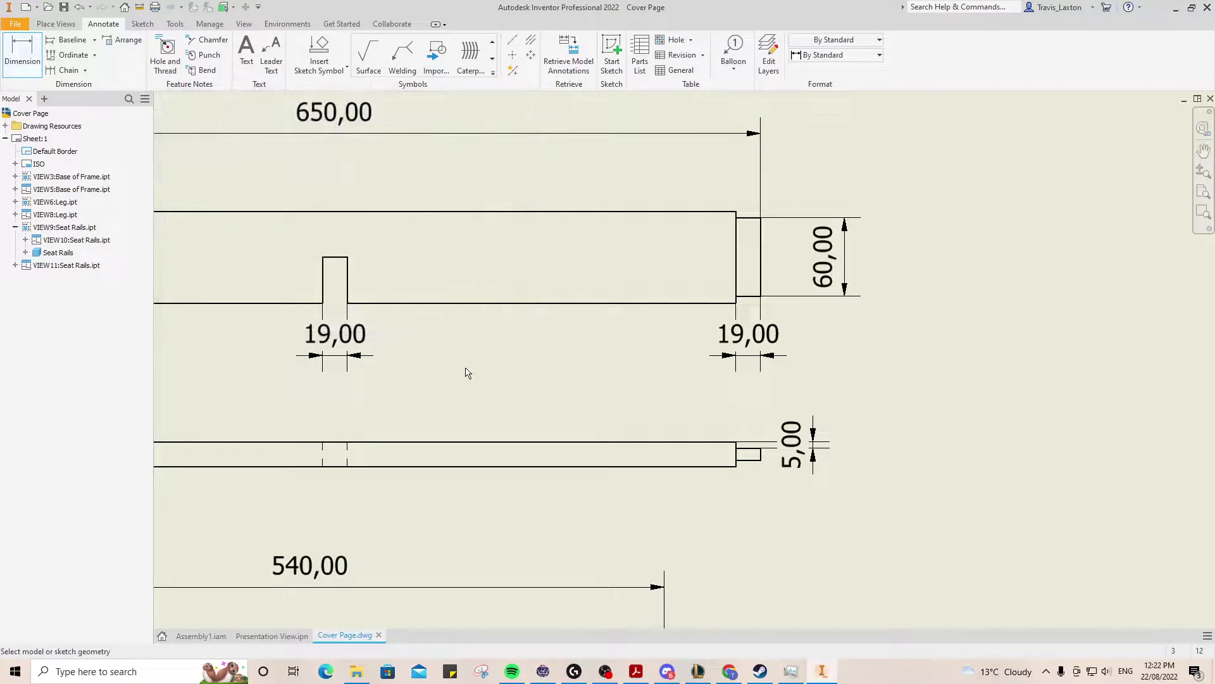
# Step: Dimension the distance from the notch's hidden edge to the tenon end on the Leg's edge view, placing it above that view
pyautogui.click(346, 449)
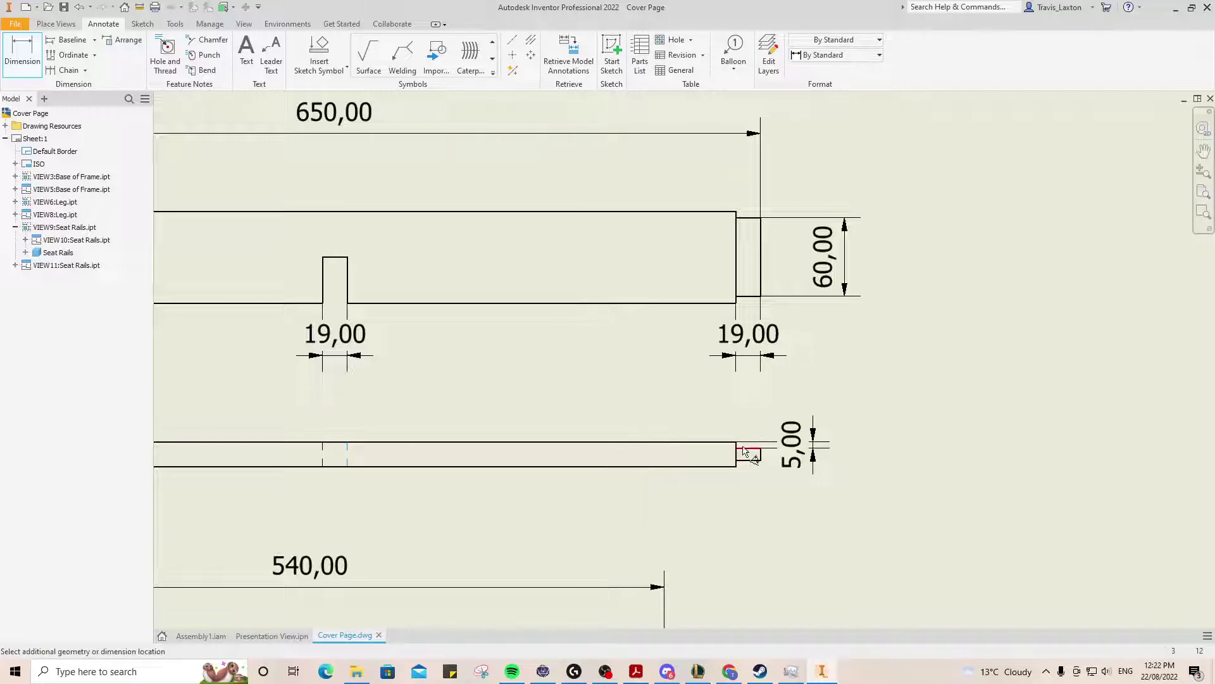
pyautogui.click(760, 453)
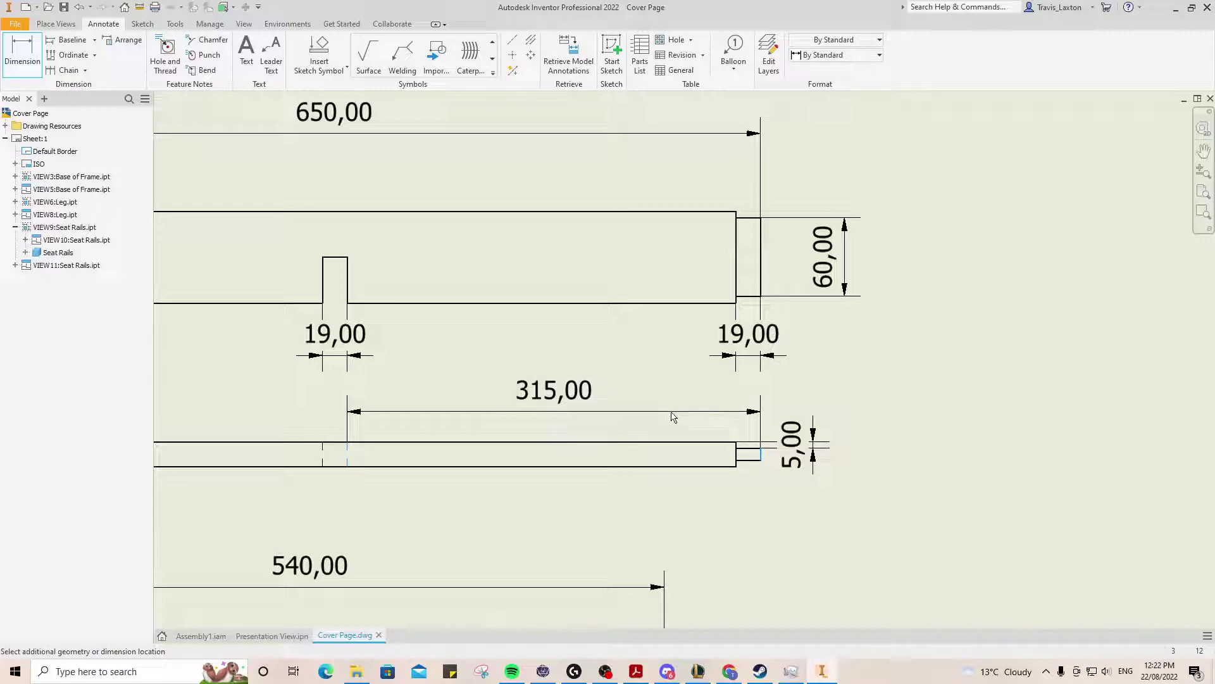
pyautogui.click(622, 354)
pyautogui.click(443, 320)
# Step: Delete the tenon shoulder offset dimension from the Leg's edge view
pyautogui.rightClick(885, 391)
pyautogui.click(813, 461)
pyautogui.press('Delete')
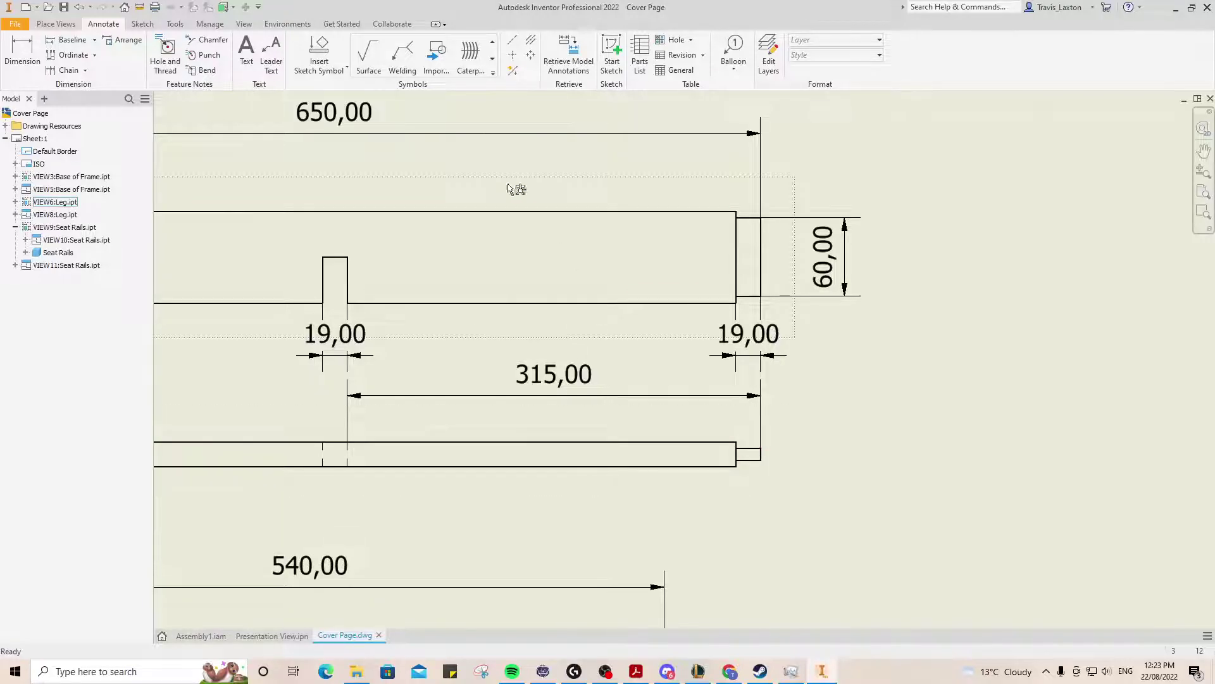
# Step: Dimension the tenon's shoulder offset at the end of the Leg's edge view, placing it beyond the tenon
pyautogui.press('d')
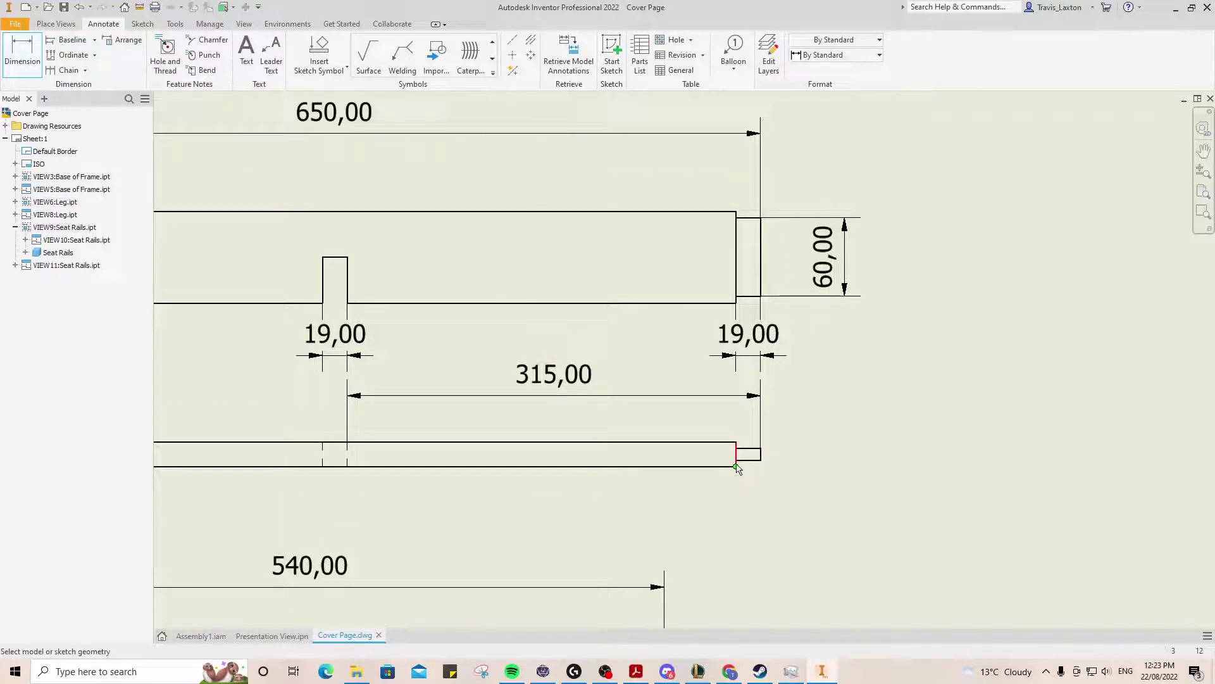
pyautogui.click(753, 467)
pyautogui.click(733, 467)
pyautogui.click(813, 472)
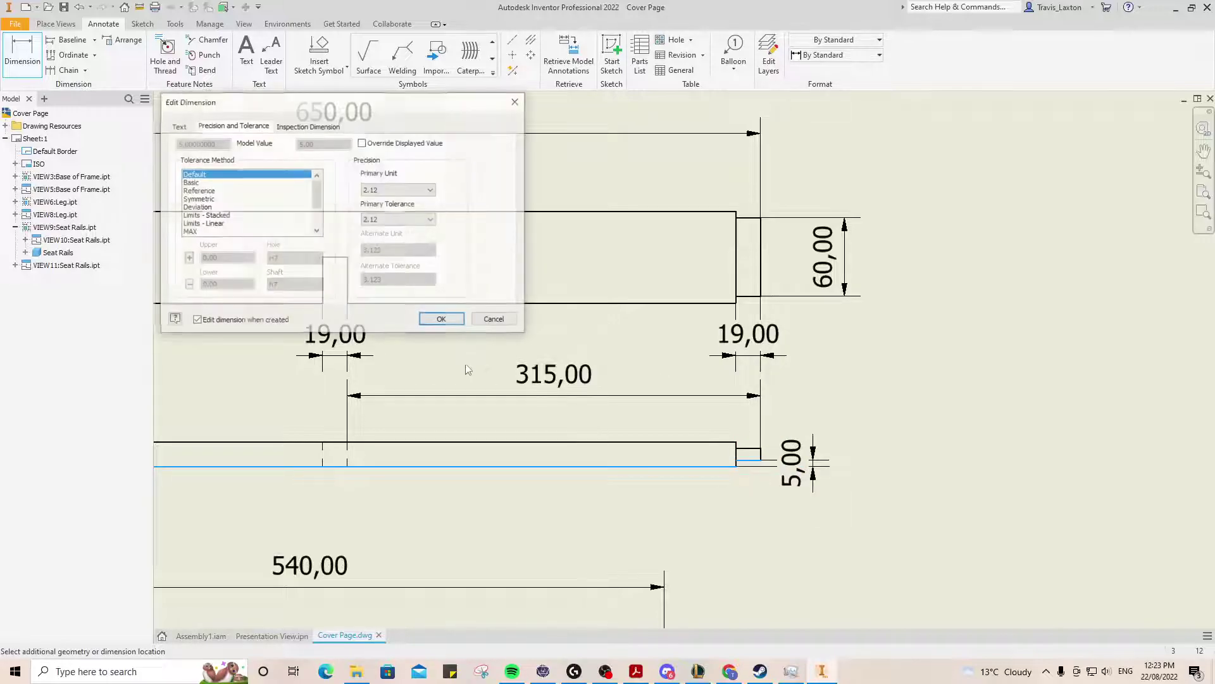
pyautogui.press('Return')
# Step: Dimension the mortise's height at the right end of the Base of Frame's face view, placing it outside the part
pyautogui.scroll(-5, 481, 424)
pyautogui.scroll(3, 420, 434)
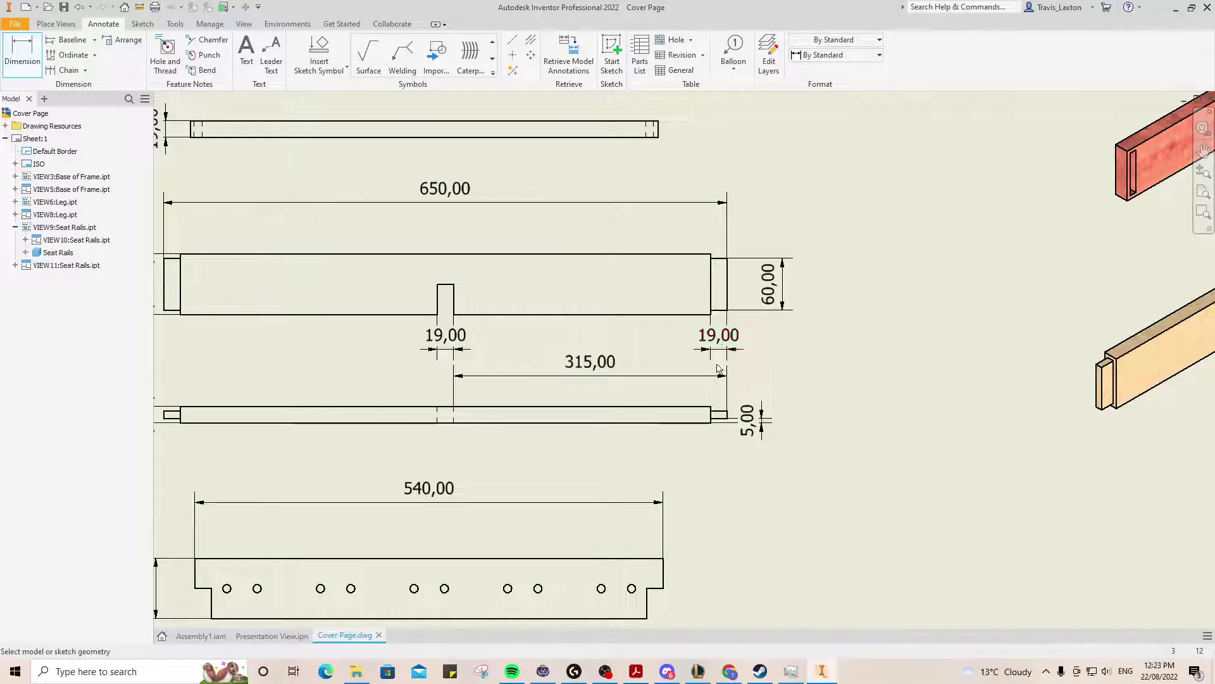
pyautogui.scroll(3, 328, 450)
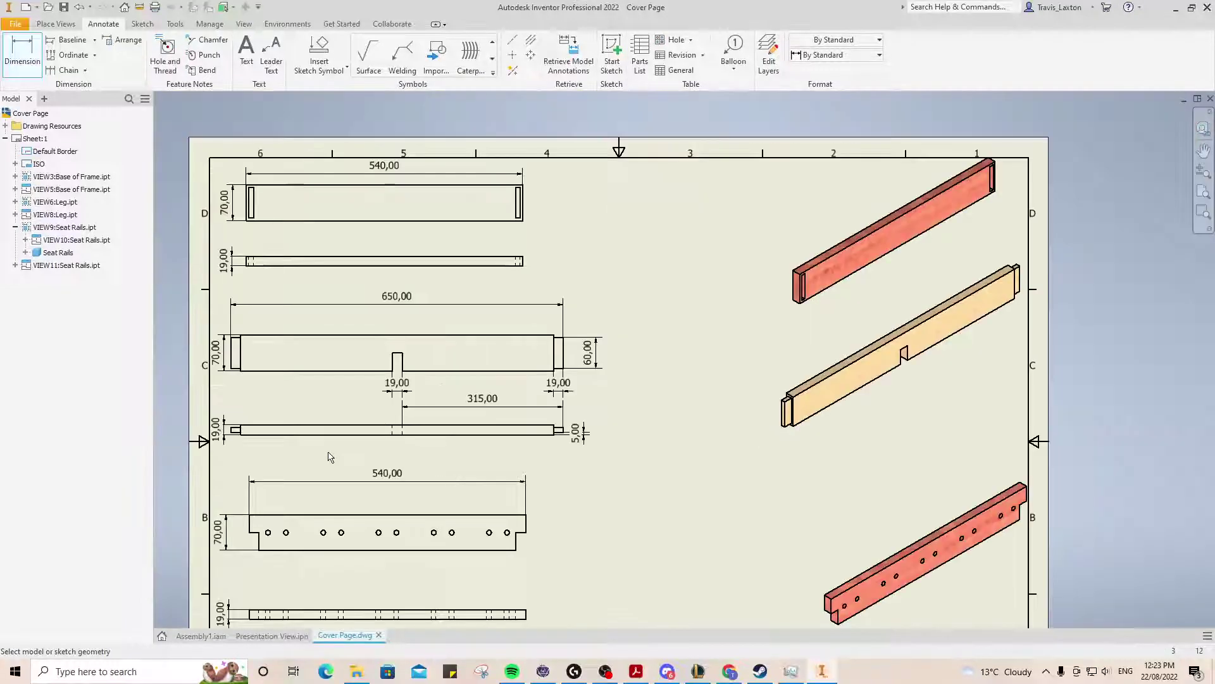
pyautogui.scroll(-4, 297, 449)
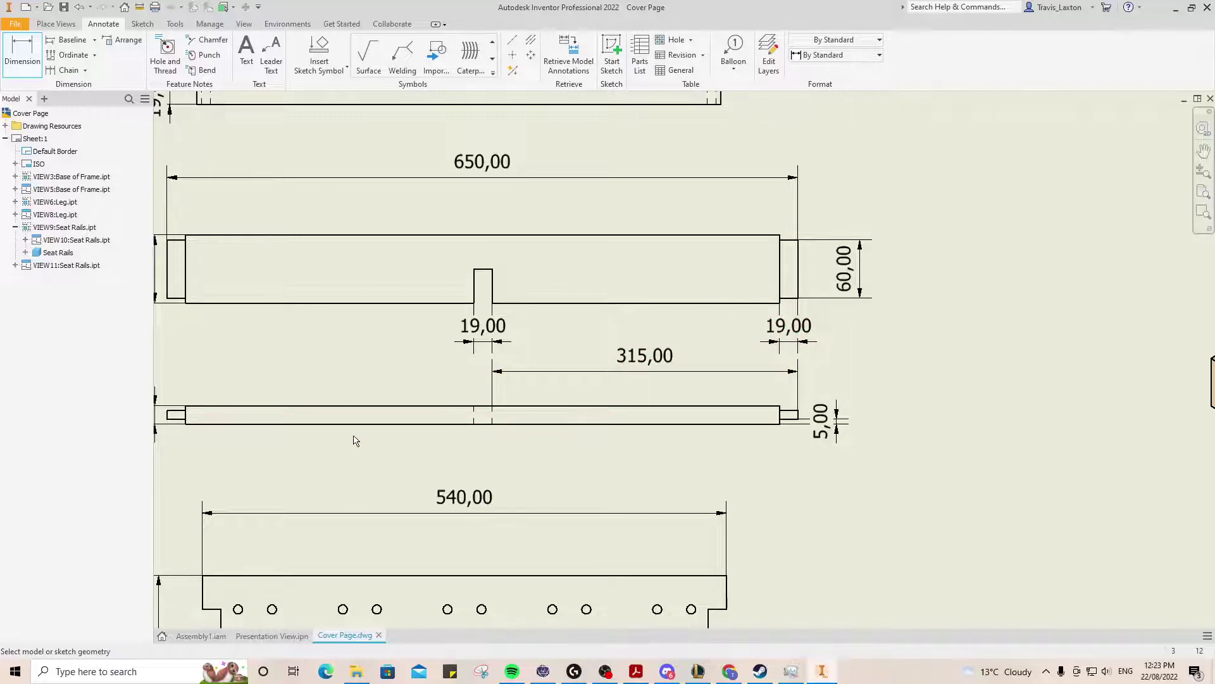
pyautogui.scroll(2, 369, 462)
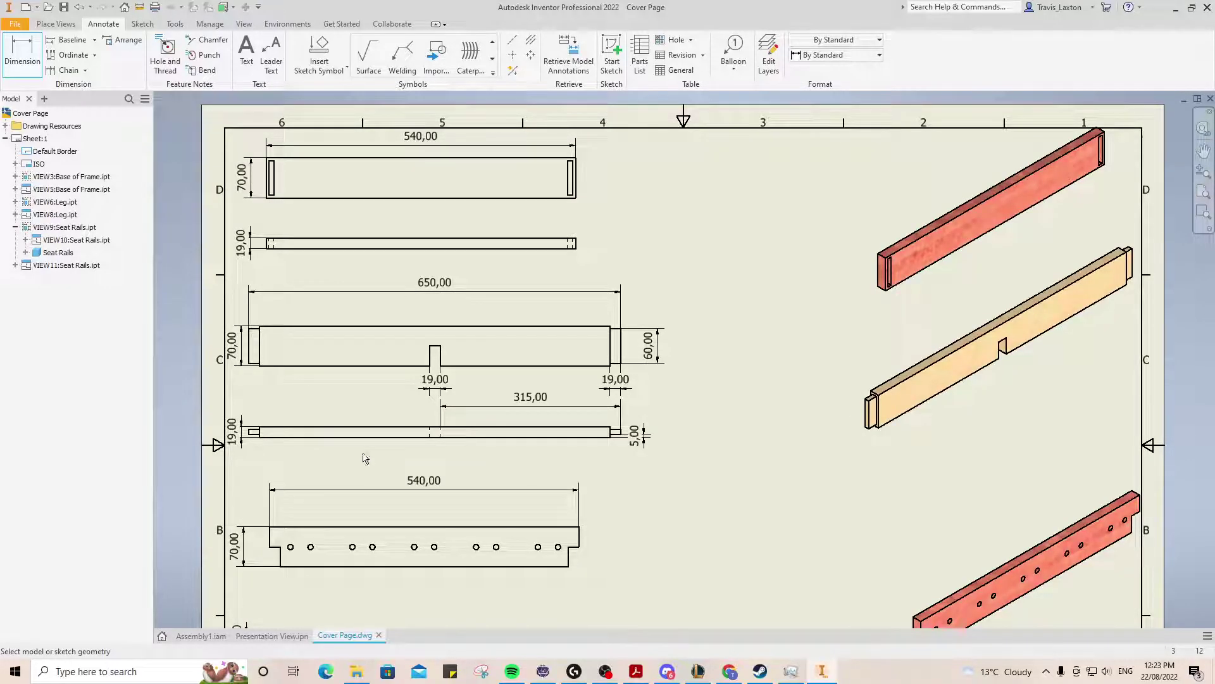
pyautogui.scroll(-2, 570, 222)
pyautogui.scroll(4, 572, 222)
pyautogui.scroll(-6, 579, 202)
pyautogui.click(570, 285)
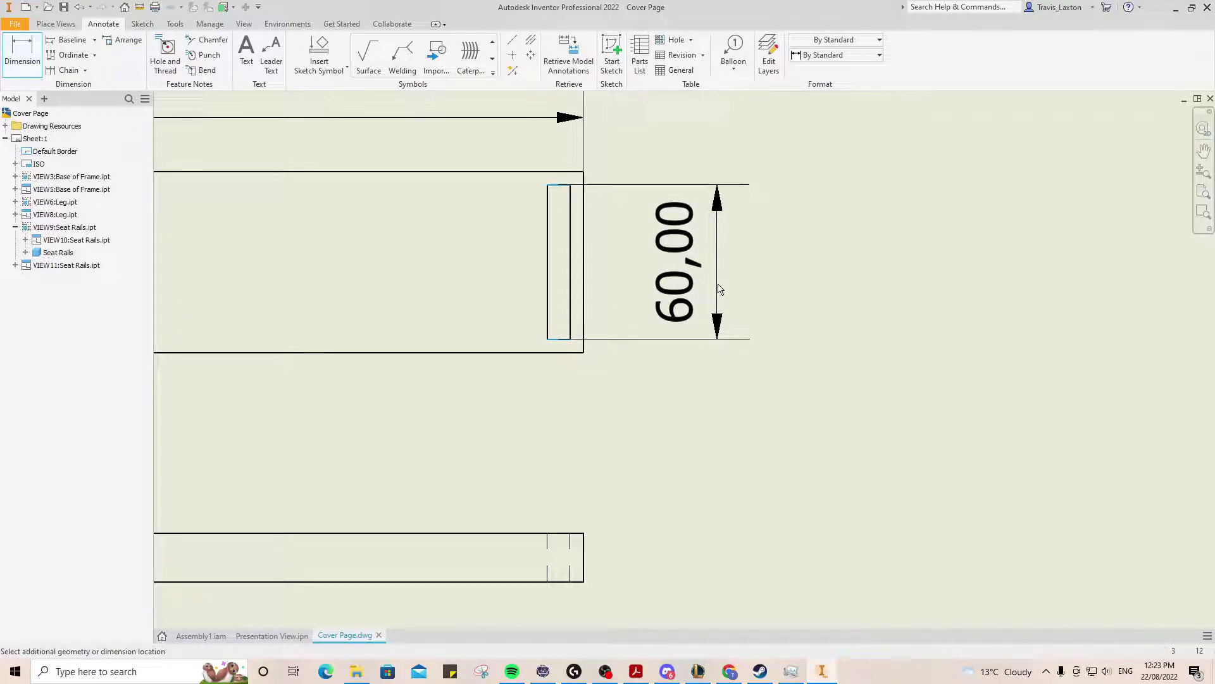
pyautogui.click(716, 291)
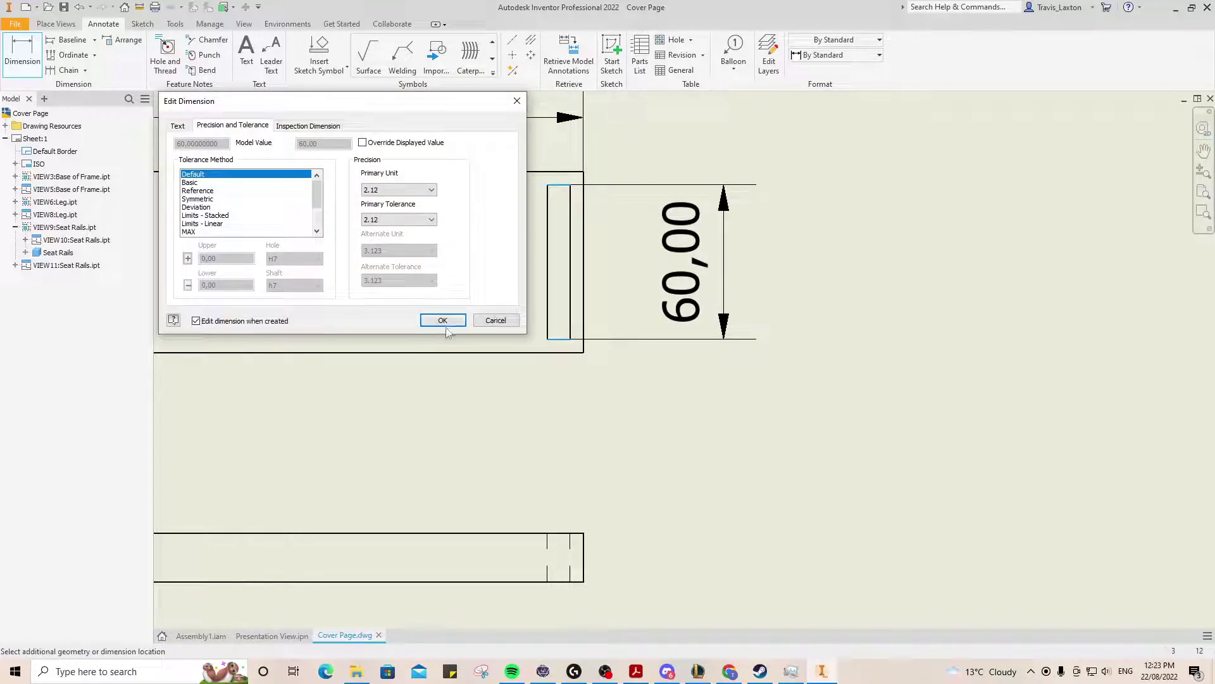
pyautogui.click(439, 318)
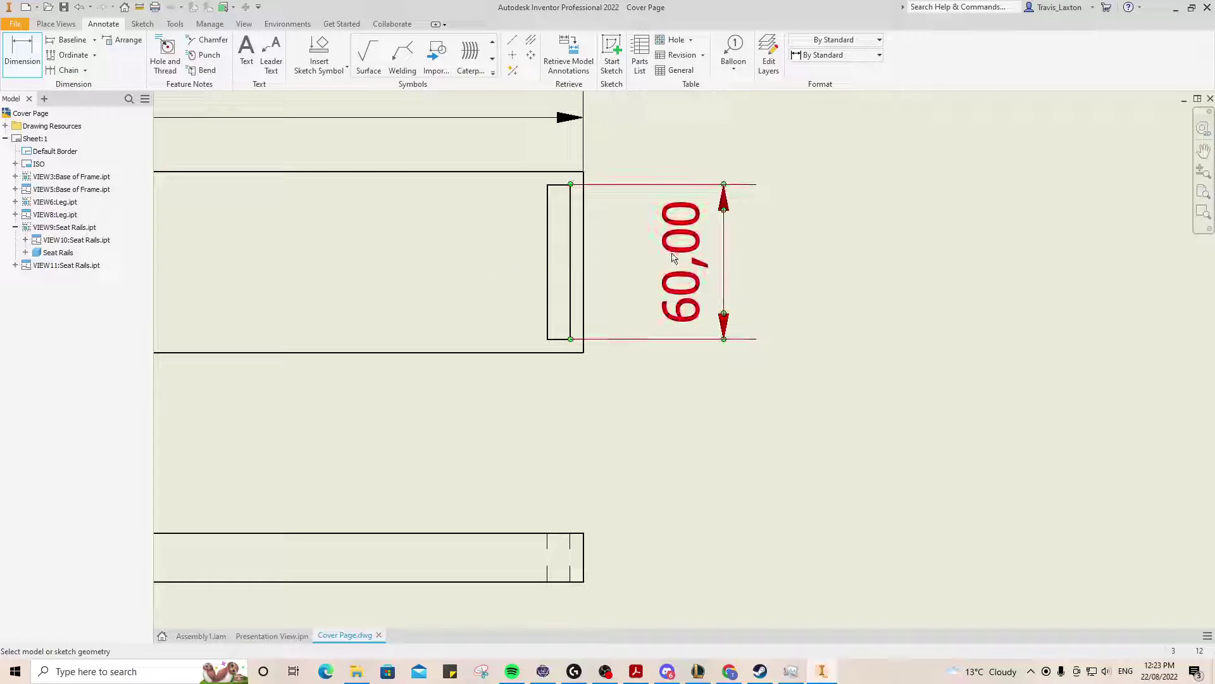
pyautogui.click(175, 24)
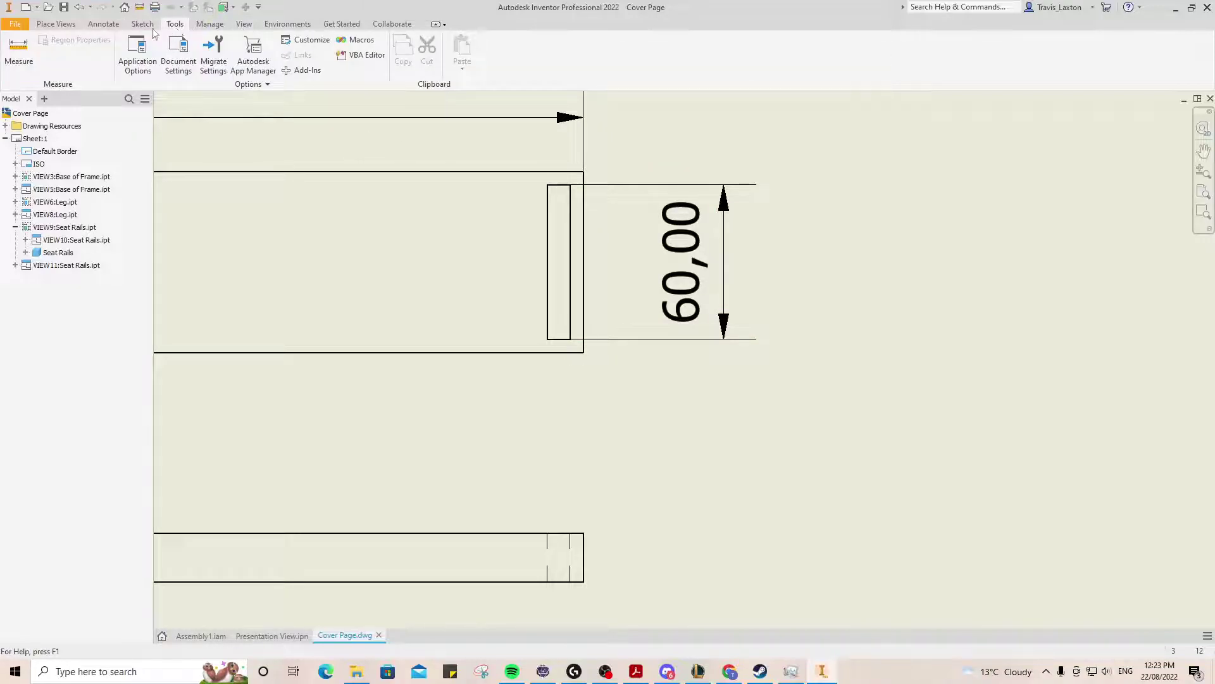
pyautogui.click(137, 54)
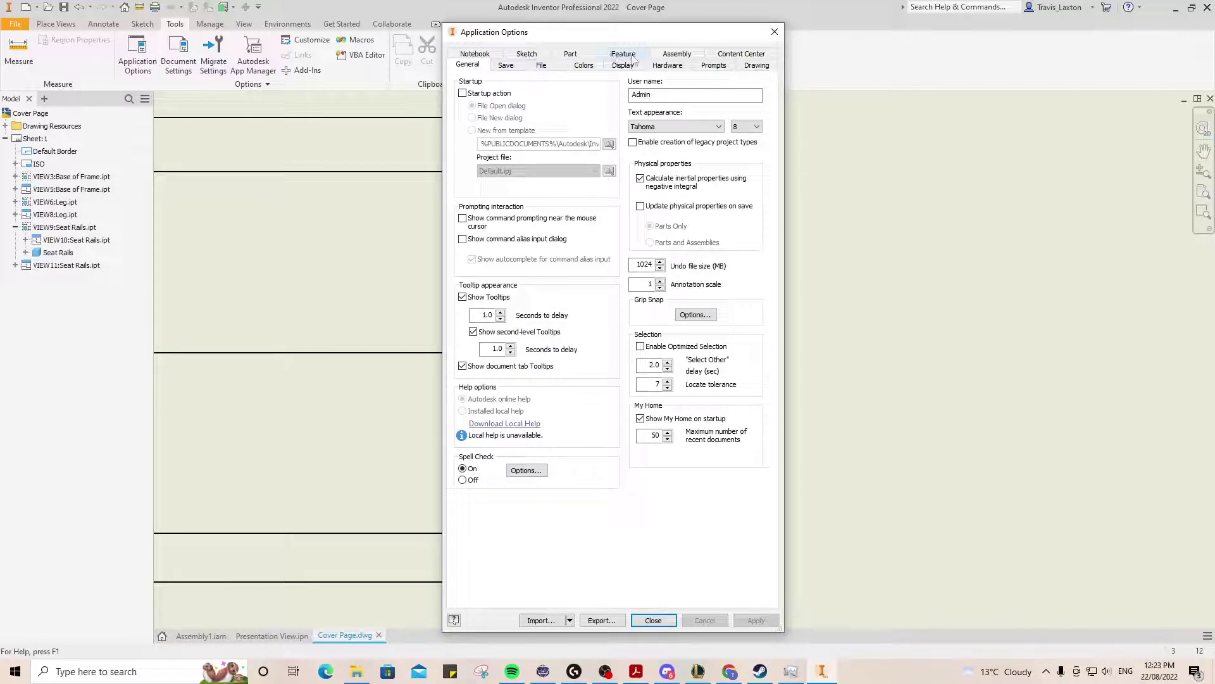
pyautogui.click(774, 32)
pyautogui.click(247, 25)
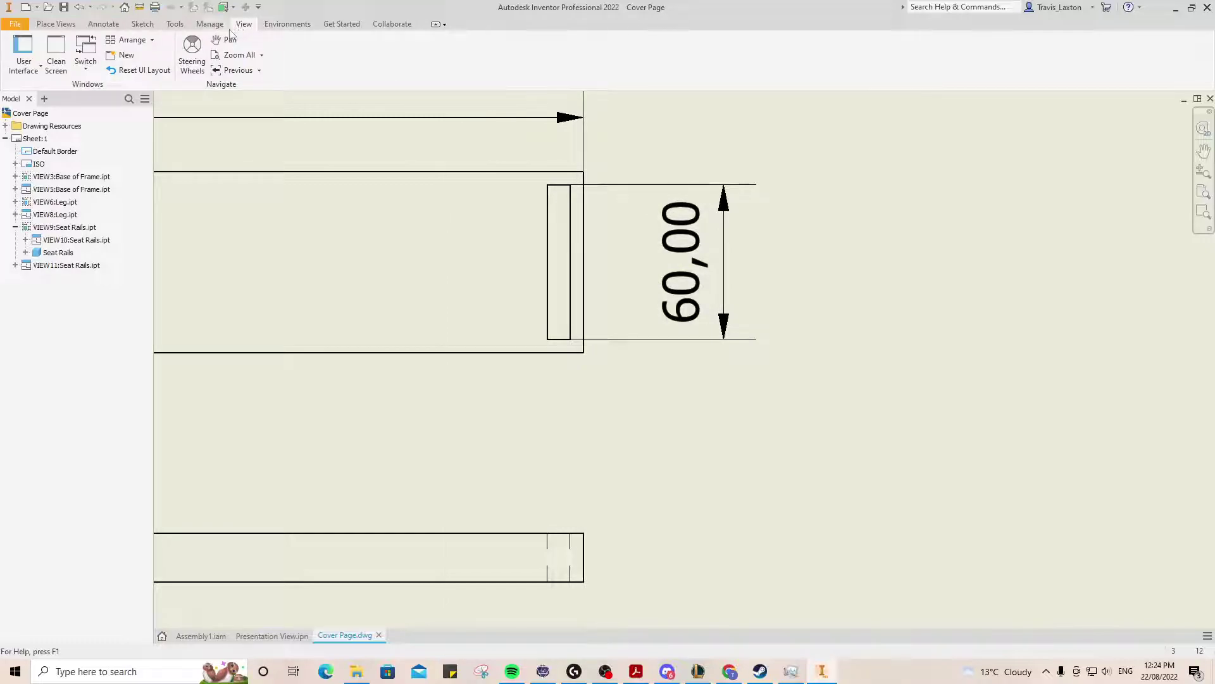
pyautogui.click(210, 24)
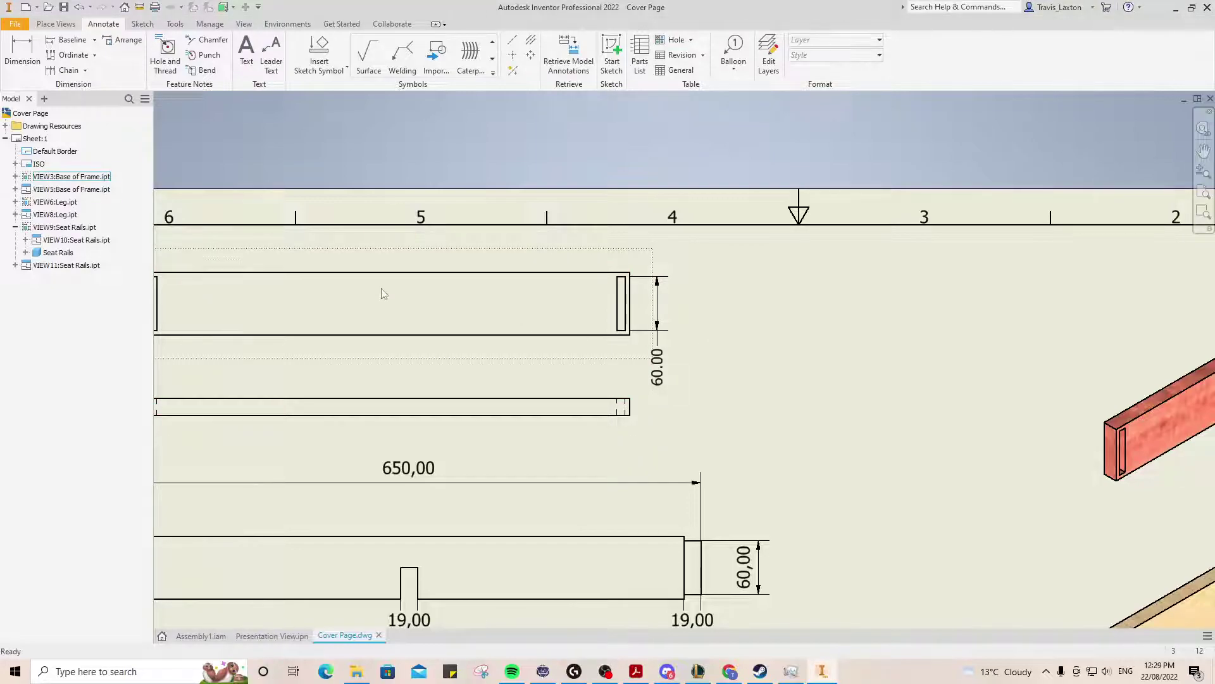
# Step: Delete the Base of Frame's overall height and thickness dimensions and the Leg's overall length dimension
pyautogui.scroll(-5, 379, 298)
pyautogui.click(283, 314)
pyautogui.press('Delete')
pyautogui.click(283, 350)
pyautogui.press('Delete')
pyautogui.click(303, 380)
pyautogui.press('Delete')
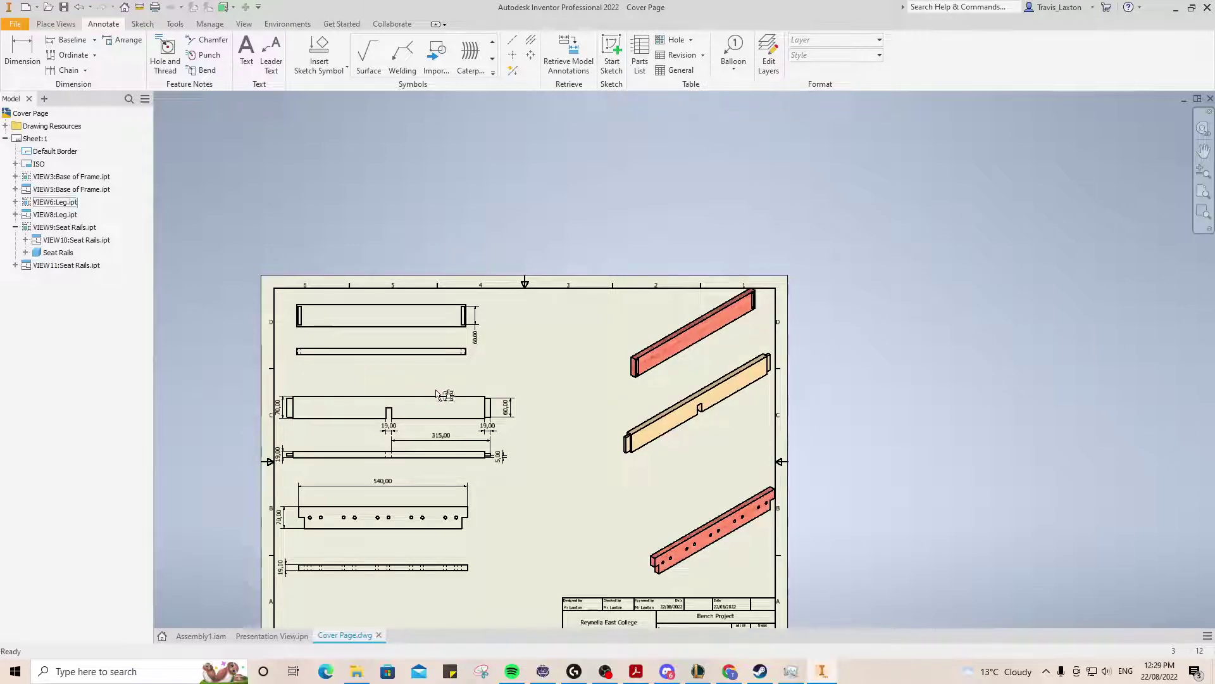
# Step: Delete all remaining dimensions from the Leg's face and edge views
pyautogui.press('Delete')
pyautogui.click(418, 437)
pyautogui.press('Delete')
pyautogui.moveTo(280, 416); pyautogui.dragTo(298, 464)
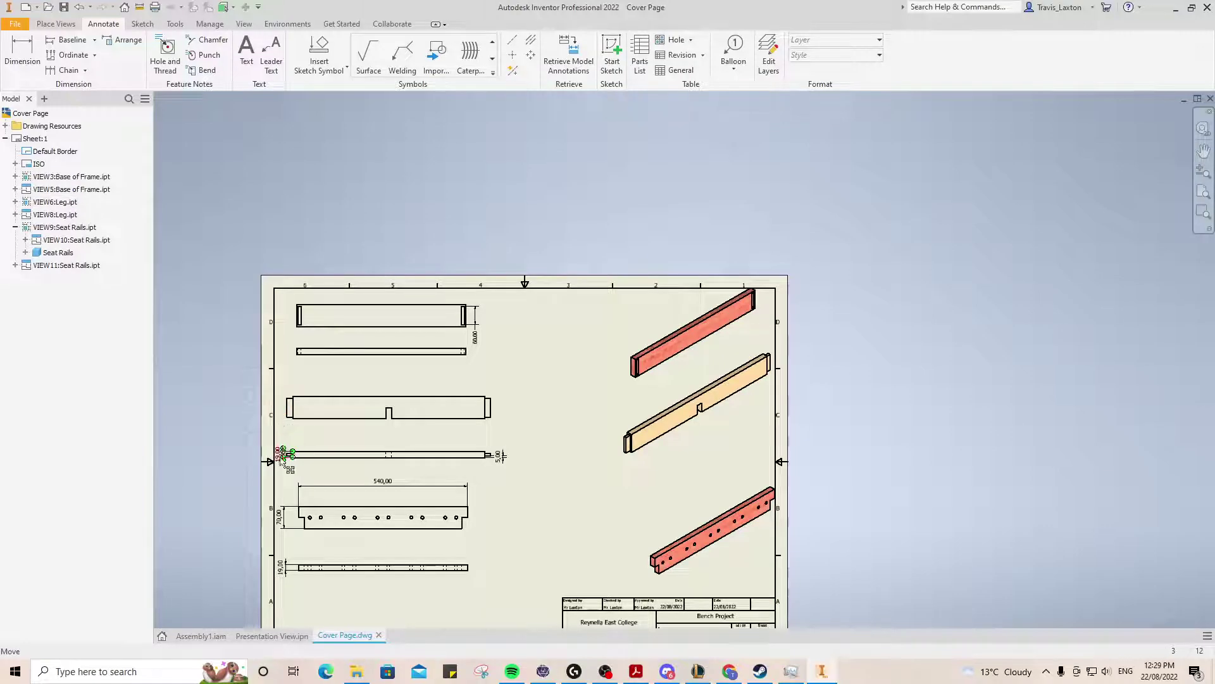
pyautogui.press('Delete')
pyautogui.click(499, 454)
pyautogui.press('Delete')
# Step: Delete the Seat Rails' overall length, height and thickness dimensions
pyautogui.press('Delete')
pyautogui.click(279, 517)
pyautogui.press('Delete')
pyautogui.click(280, 567)
pyautogui.press('Delete')
# Step: Dimension the Base of Frame's overall length, placing the dimension above the face view
pyautogui.scroll(3, 344, 295)
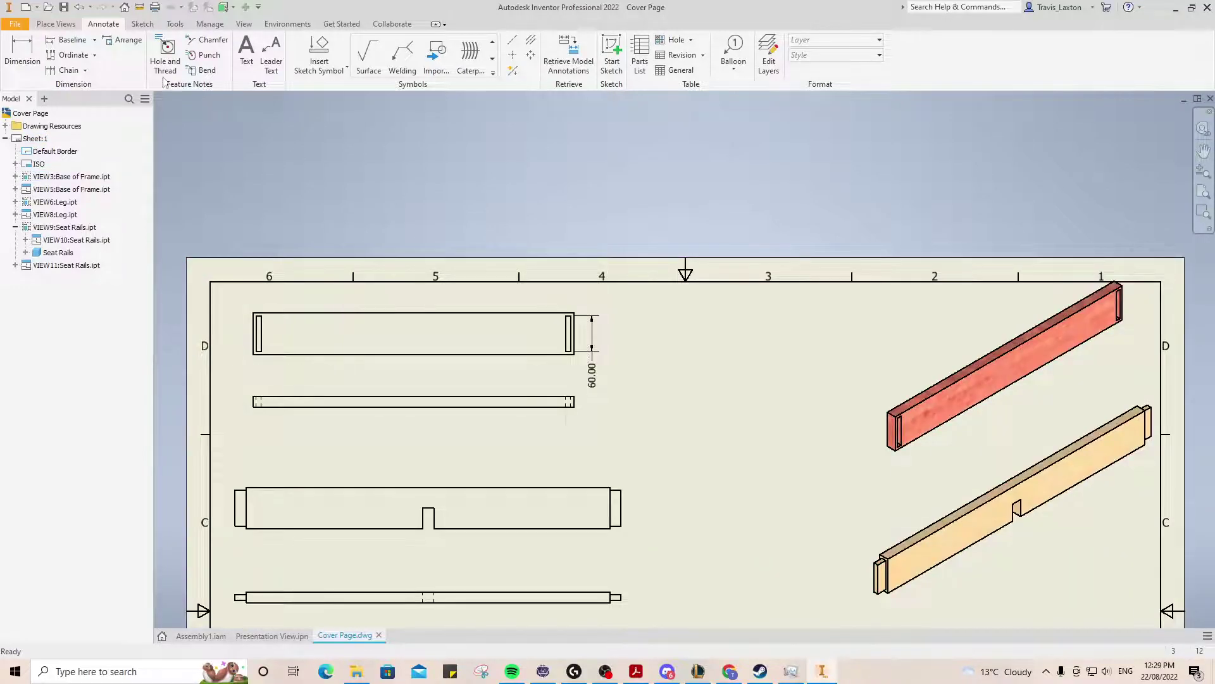
pyautogui.click(21, 62)
pyautogui.click(254, 318)
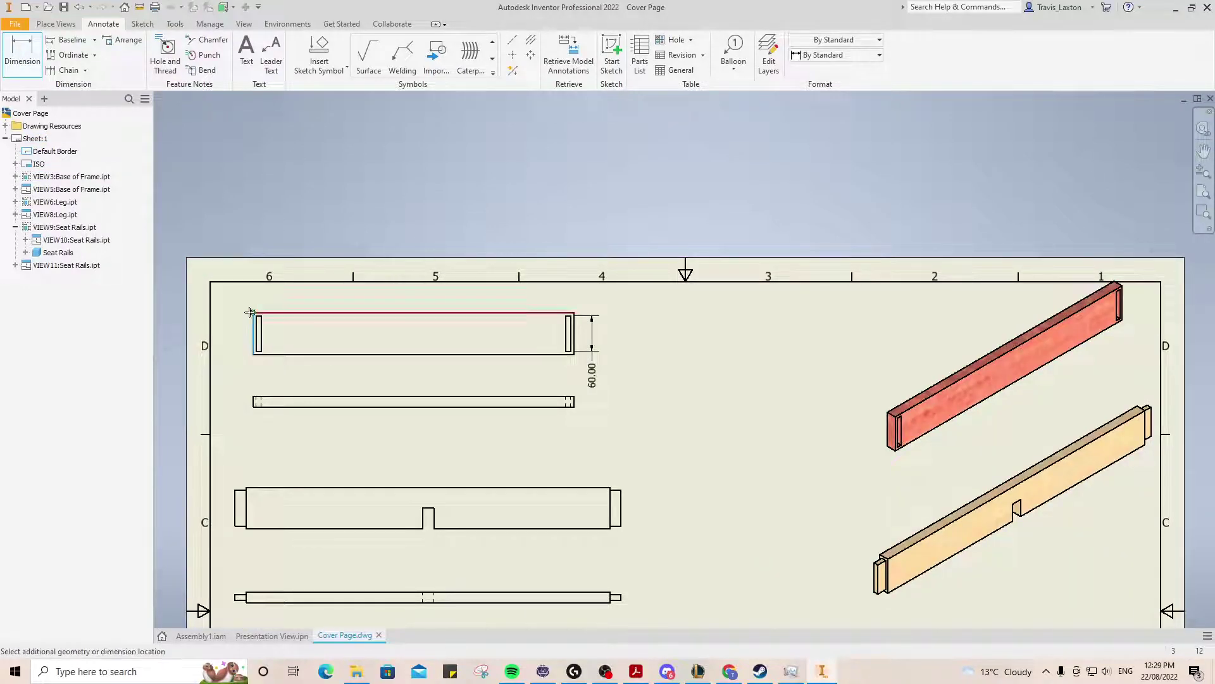
pyautogui.click(575, 315)
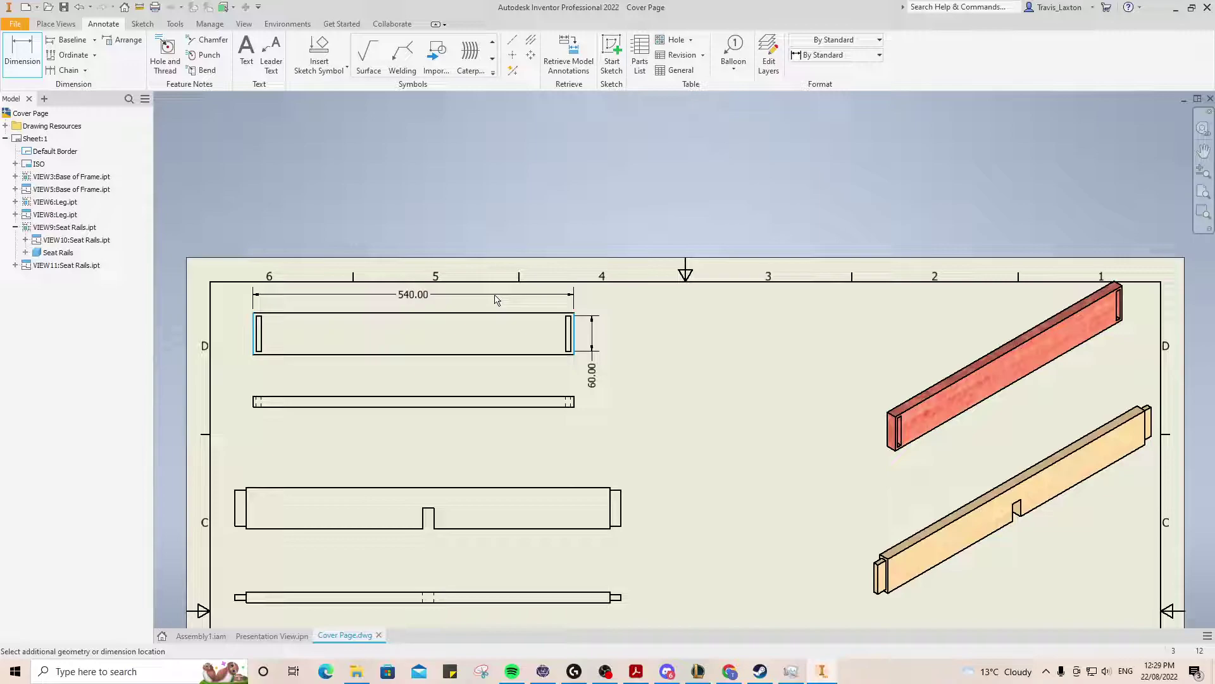
pyautogui.click(495, 299)
pyautogui.click(440, 323)
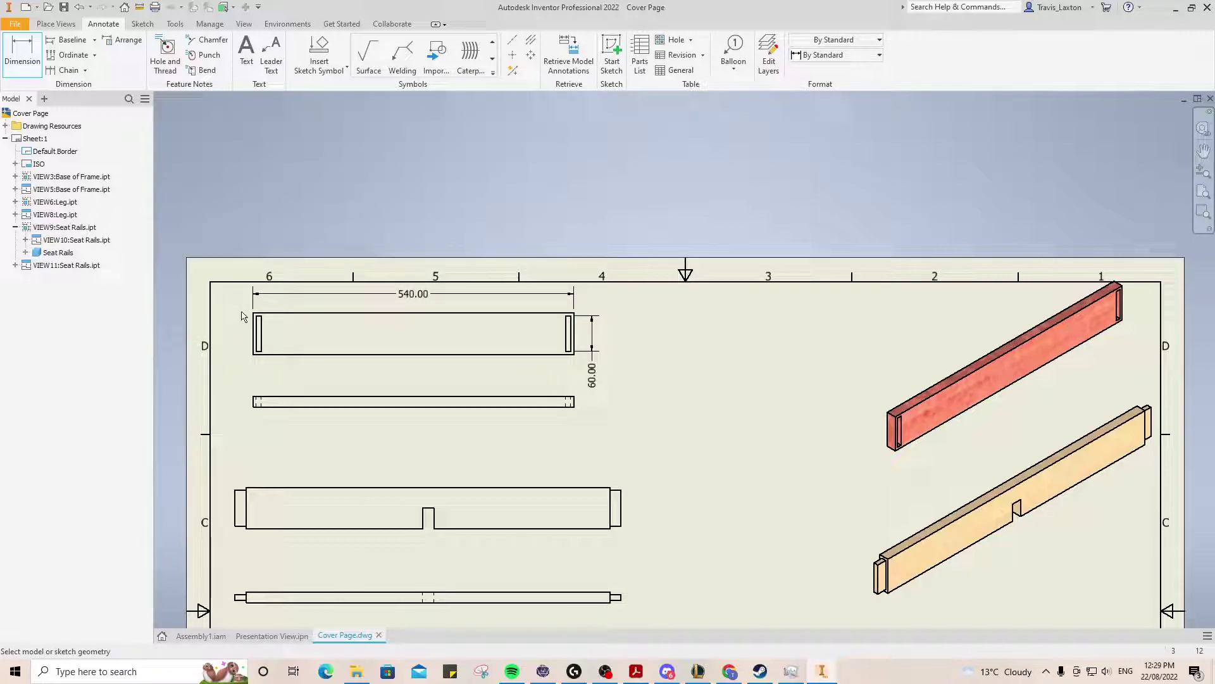
pyautogui.click(258, 355)
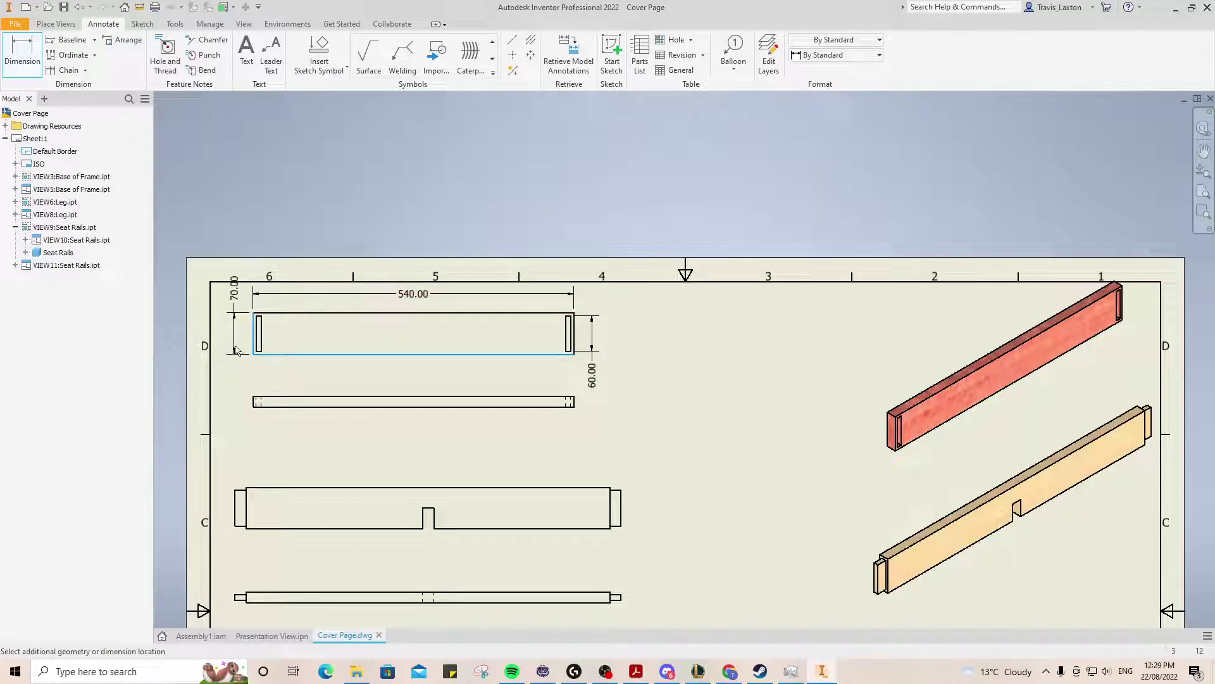
pyautogui.rightClick(184, 393)
pyautogui.click(203, 412)
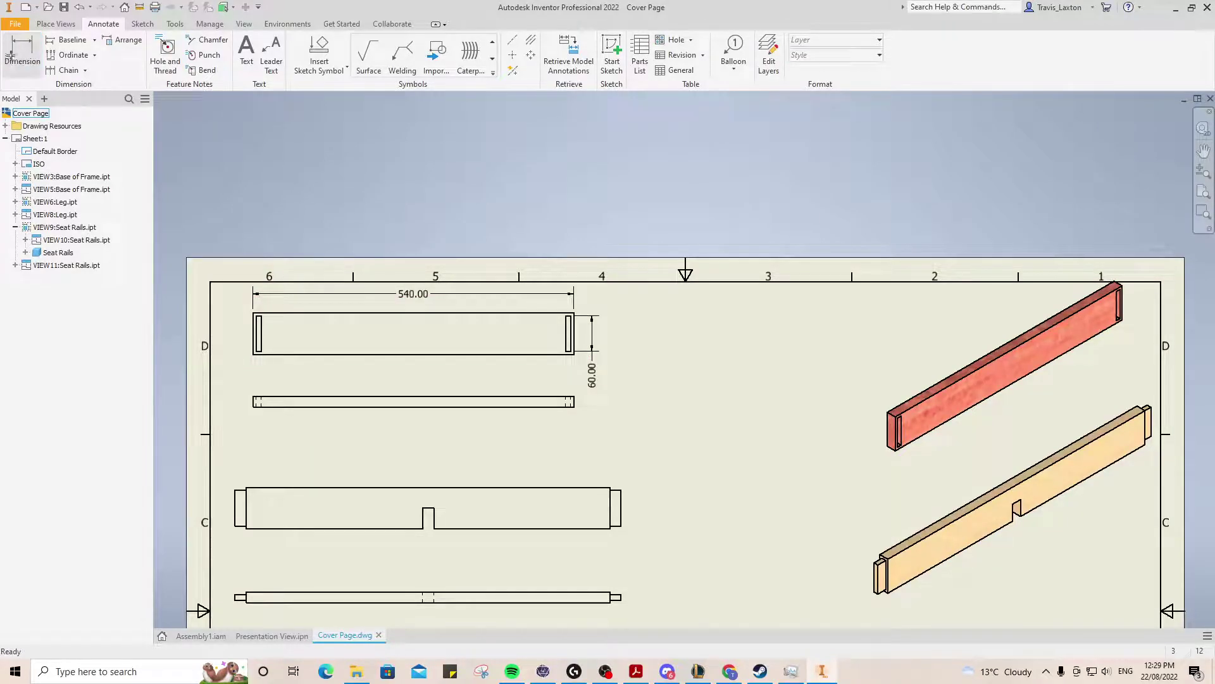
# Step: Dimension the Base of Frame's overall height at the left end of the face view
pyautogui.click(272, 354)
pyautogui.click(263, 313)
pyautogui.click(235, 325)
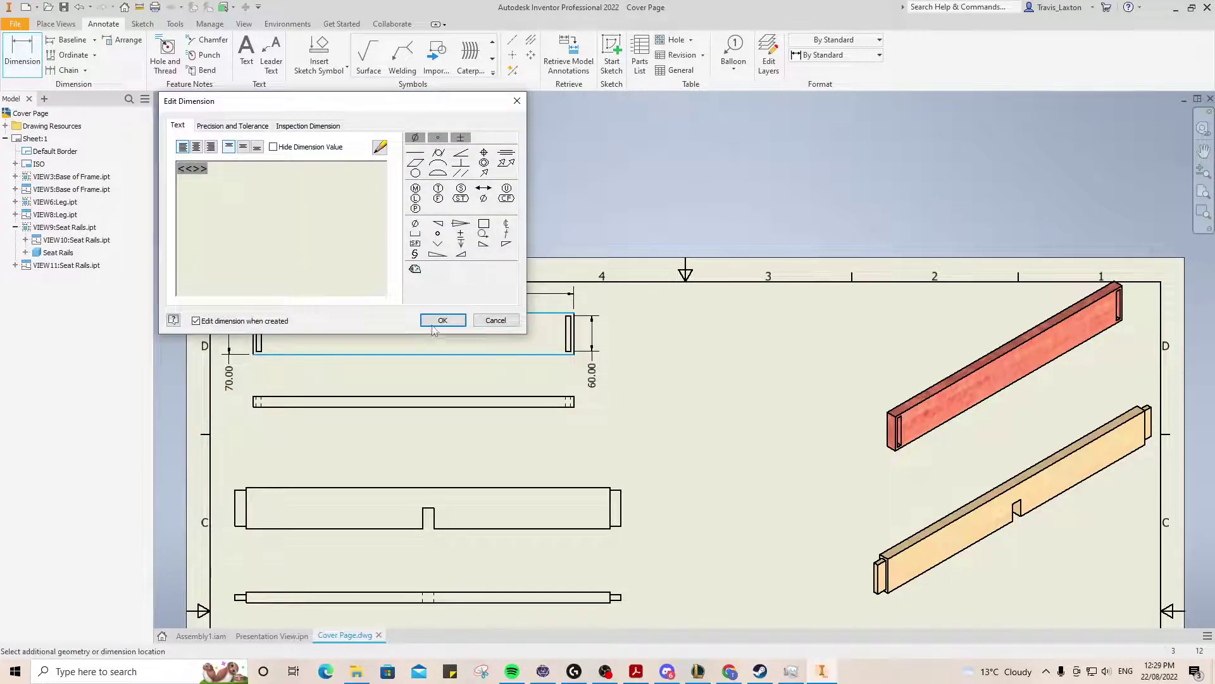
pyautogui.click(436, 318)
pyautogui.click(254, 396)
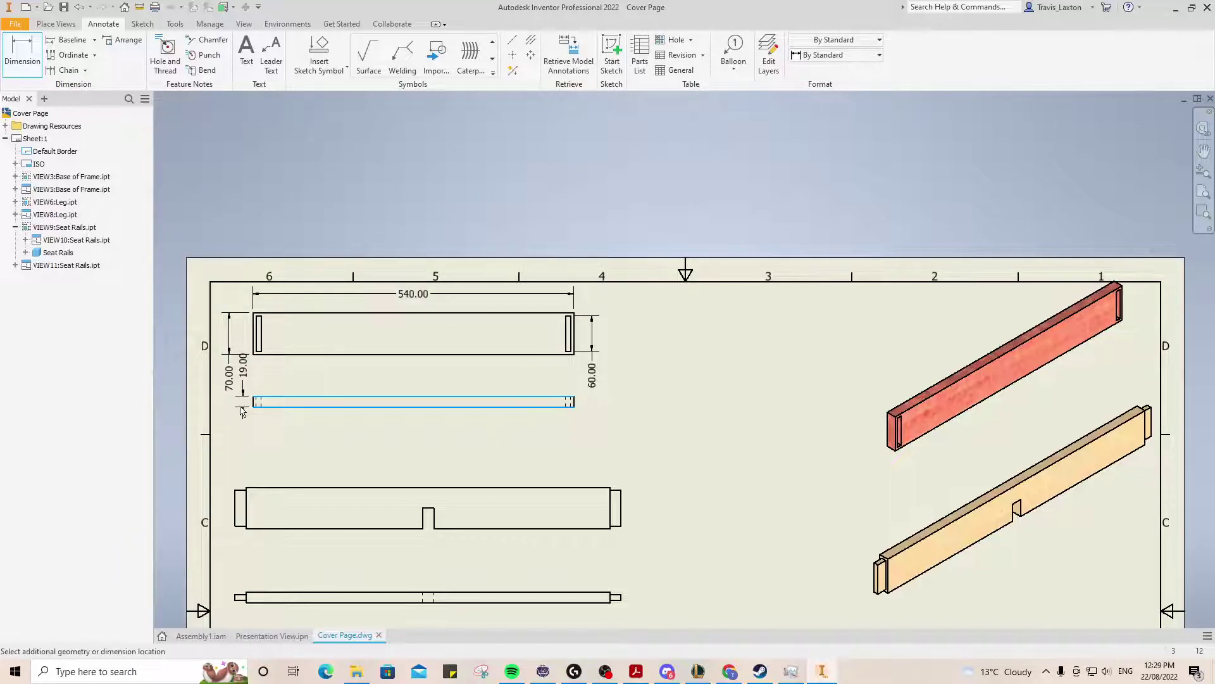
pyautogui.rightClick(244, 414)
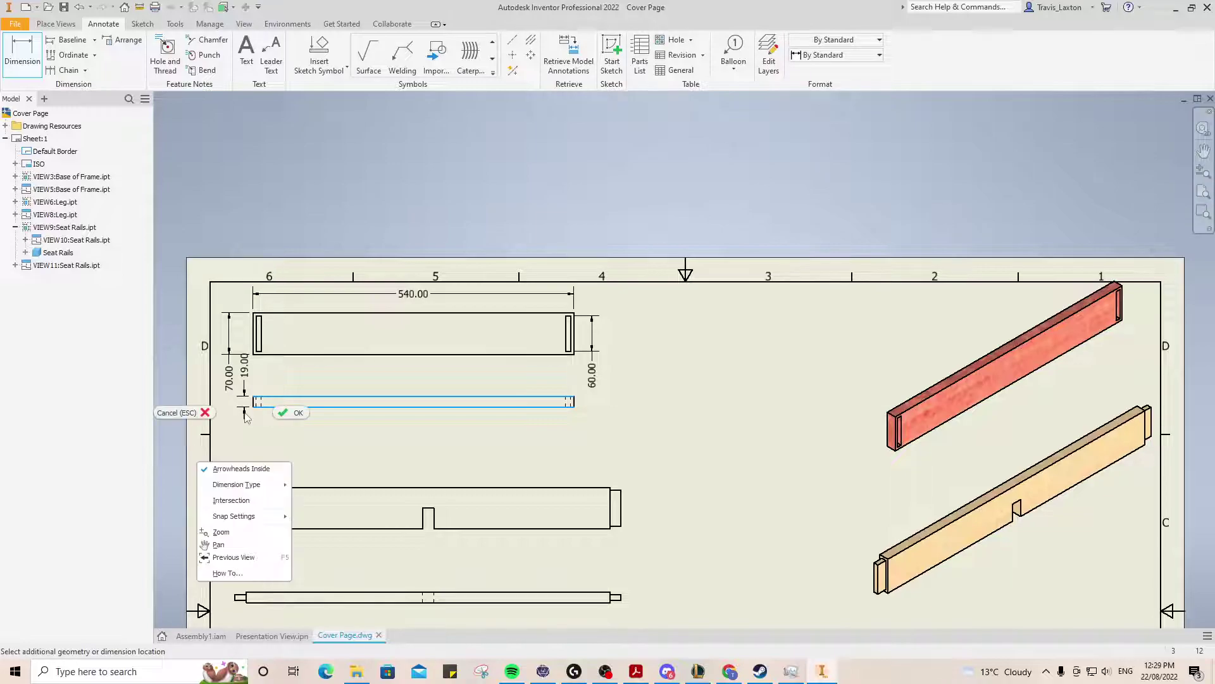
pyautogui.click(285, 415)
# Step: Dimension the Base of Frame's thickness at the left end of its edge view
pyautogui.click(251, 407)
pyautogui.click(253, 397)
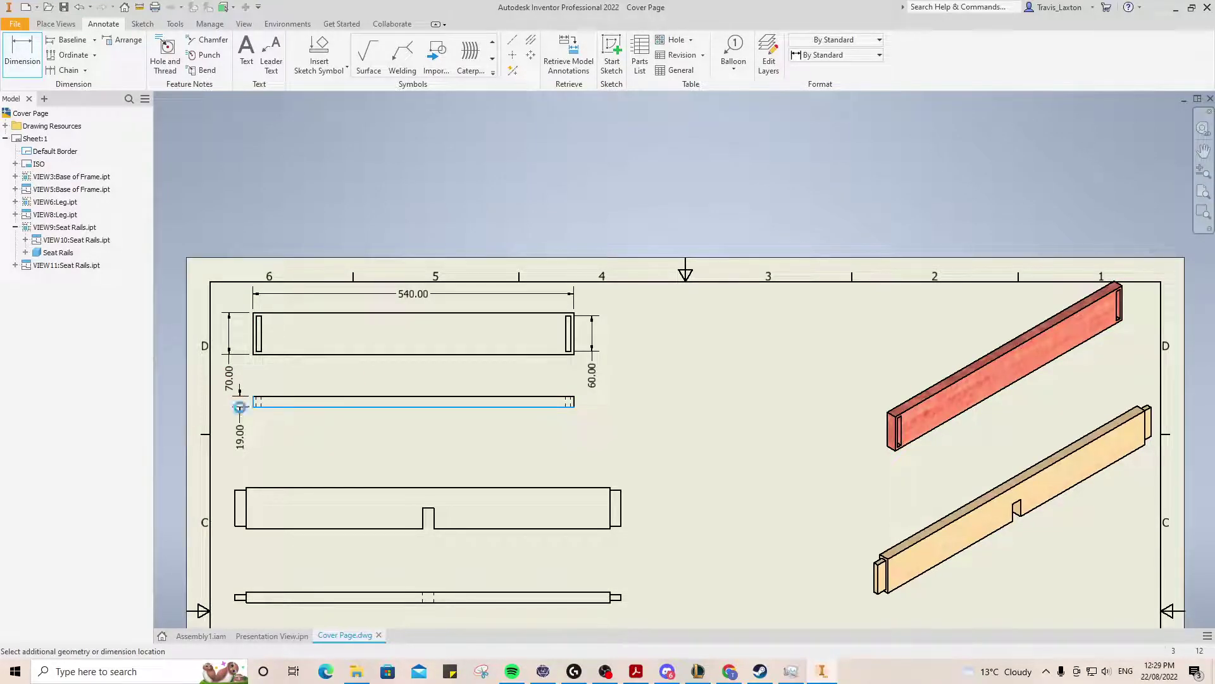
pyautogui.click(240, 408)
pyautogui.click(436, 321)
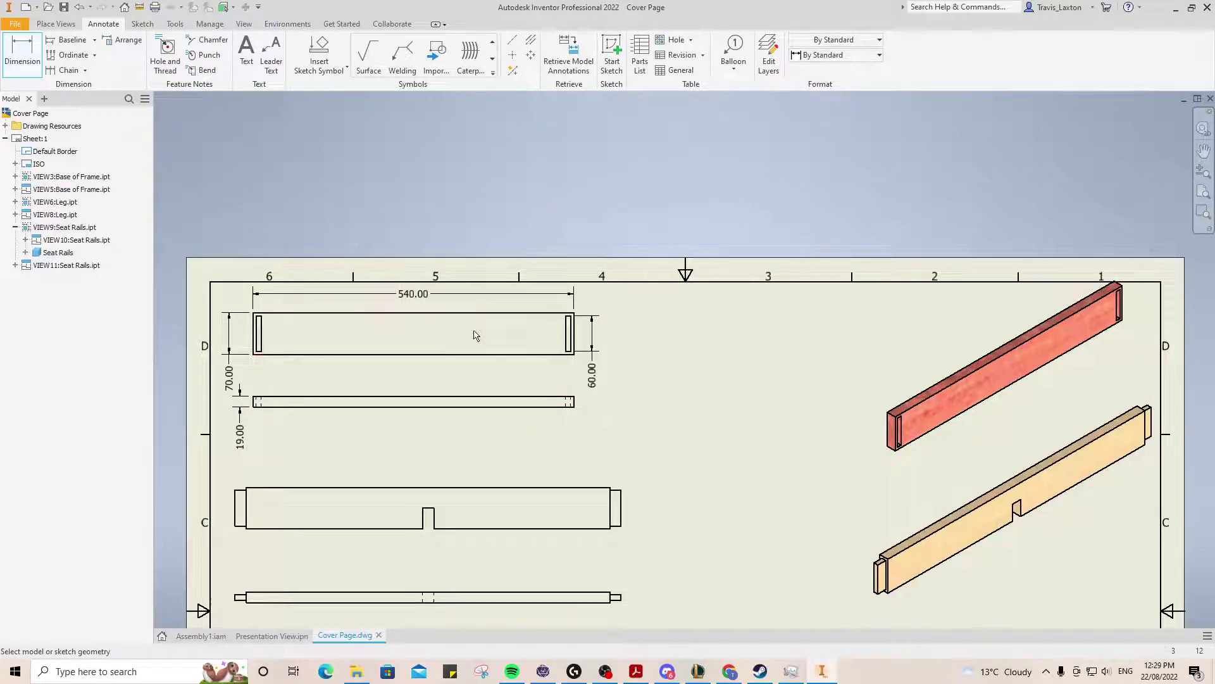
# Step: Dimension the hidden mortise's width at the left end of the Base of Frame's edge view, placing it above the view
pyautogui.click(255, 401)
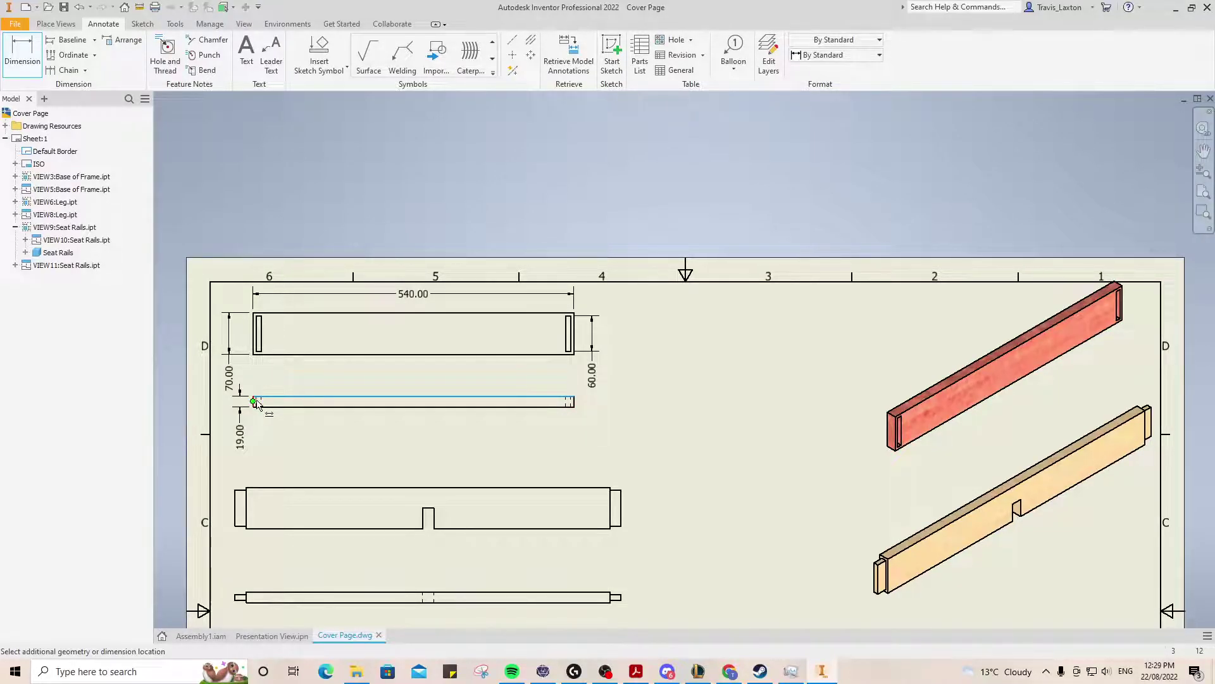
pyautogui.click(257, 400)
pyautogui.click(266, 384)
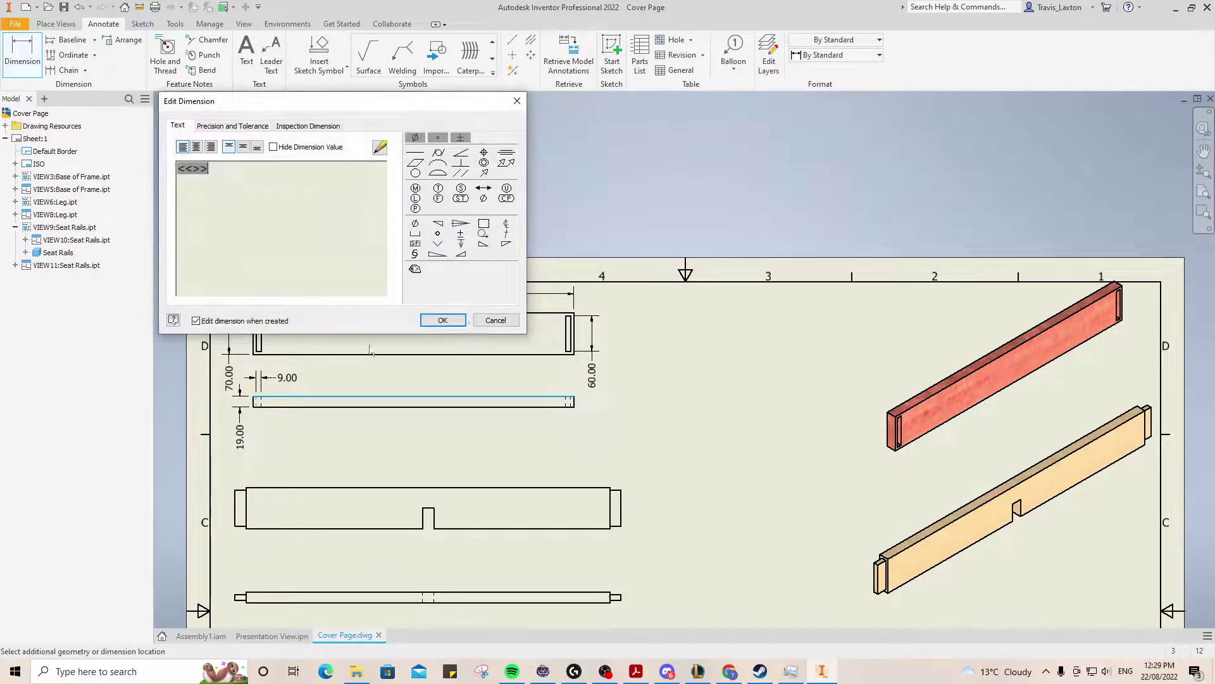
pyautogui.click(443, 318)
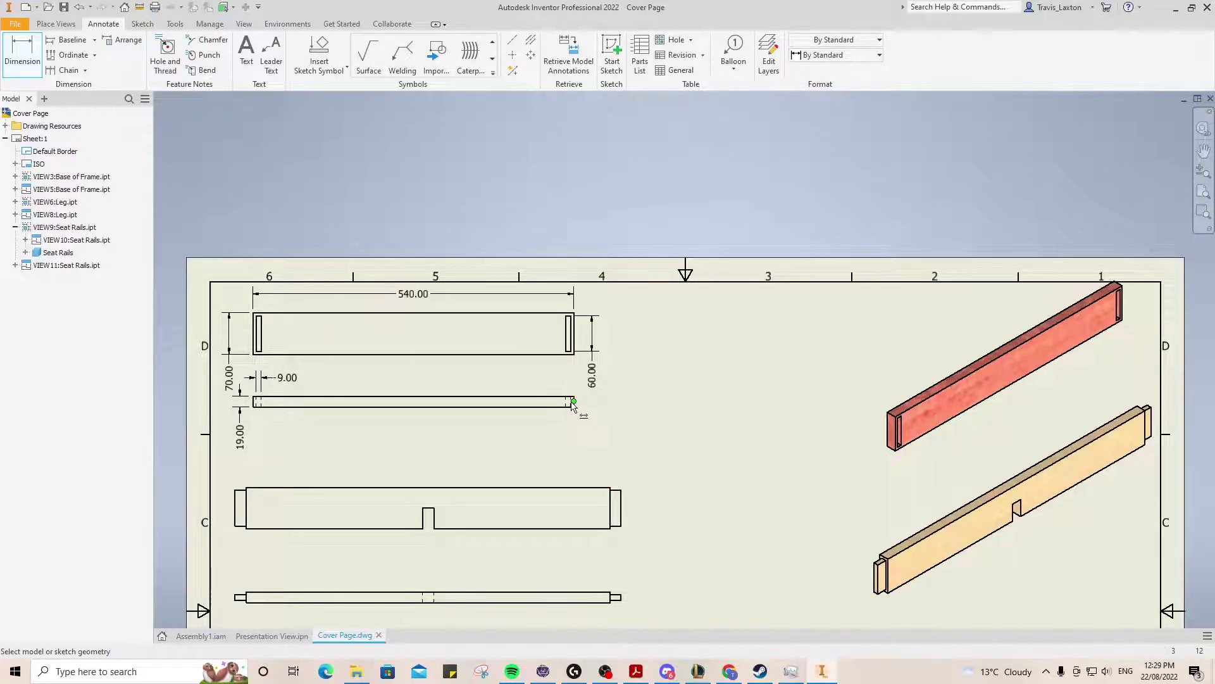
# Step: Dimension the right mortise's distance from the Base of Frame's end in the edge view, placing it below the view
pyautogui.scroll(5, 576, 408)
pyautogui.click(670, 328)
pyautogui.click(648, 347)
pyautogui.click(597, 405)
pyautogui.click(437, 321)
pyautogui.scroll(-3, 412, 383)
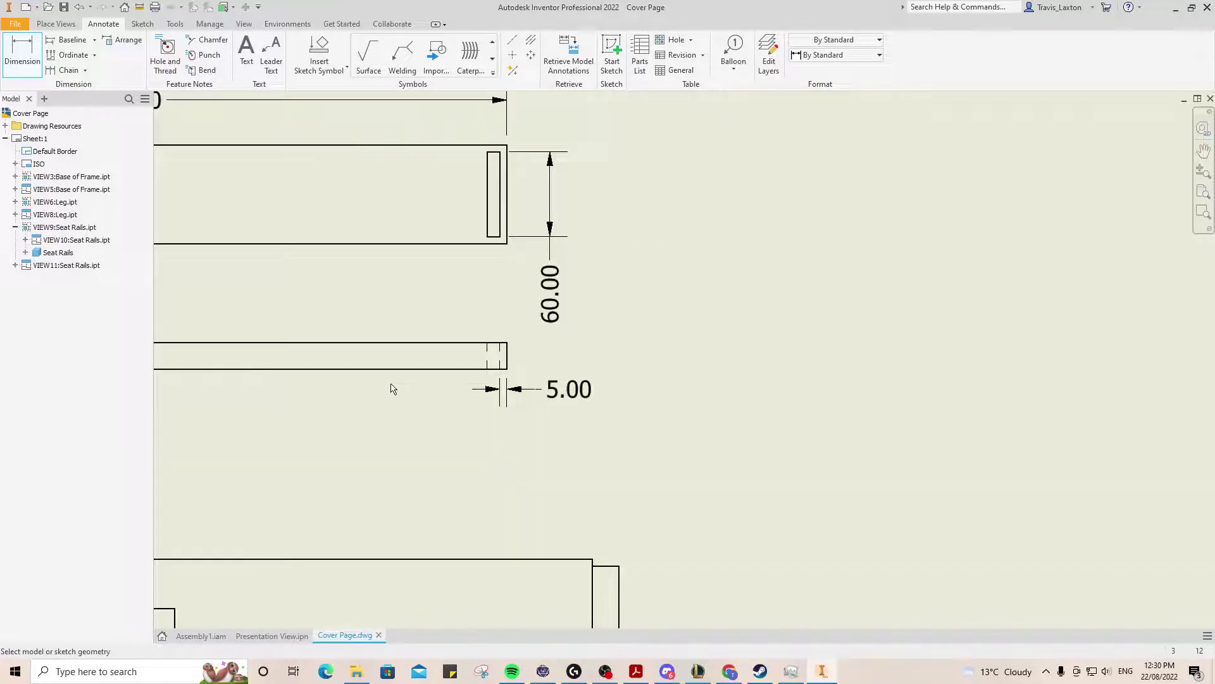
pyautogui.scroll(-3, 392, 384)
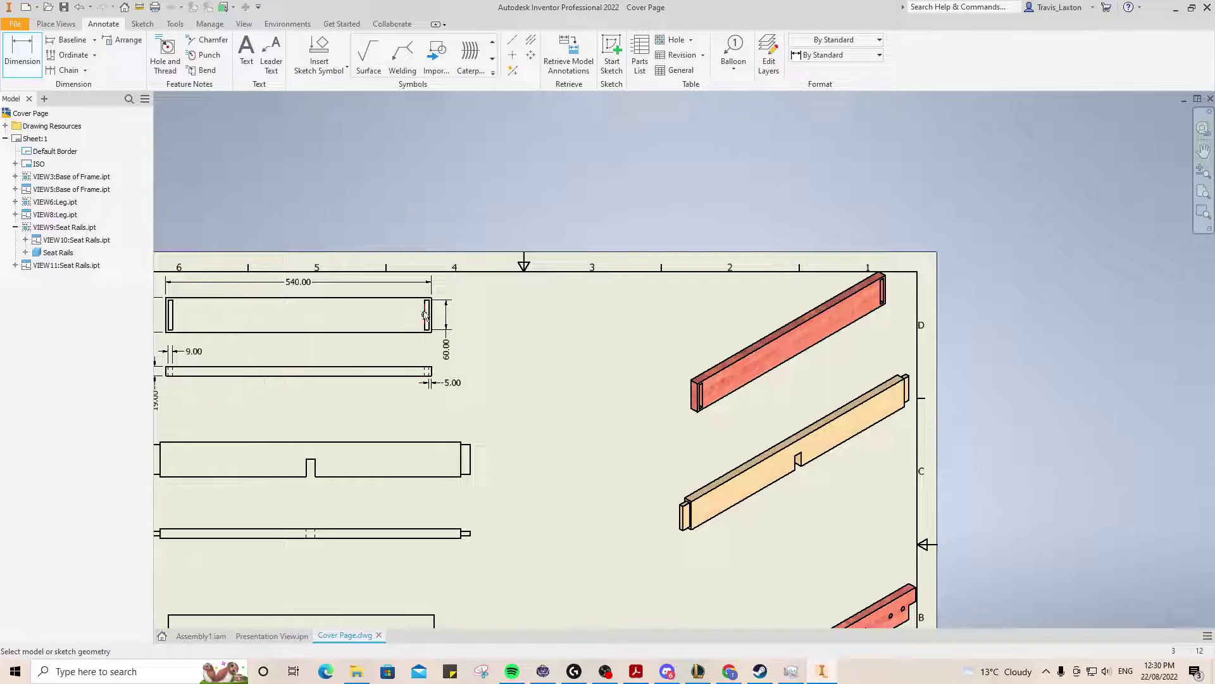
pyautogui.scroll(5, 425, 315)
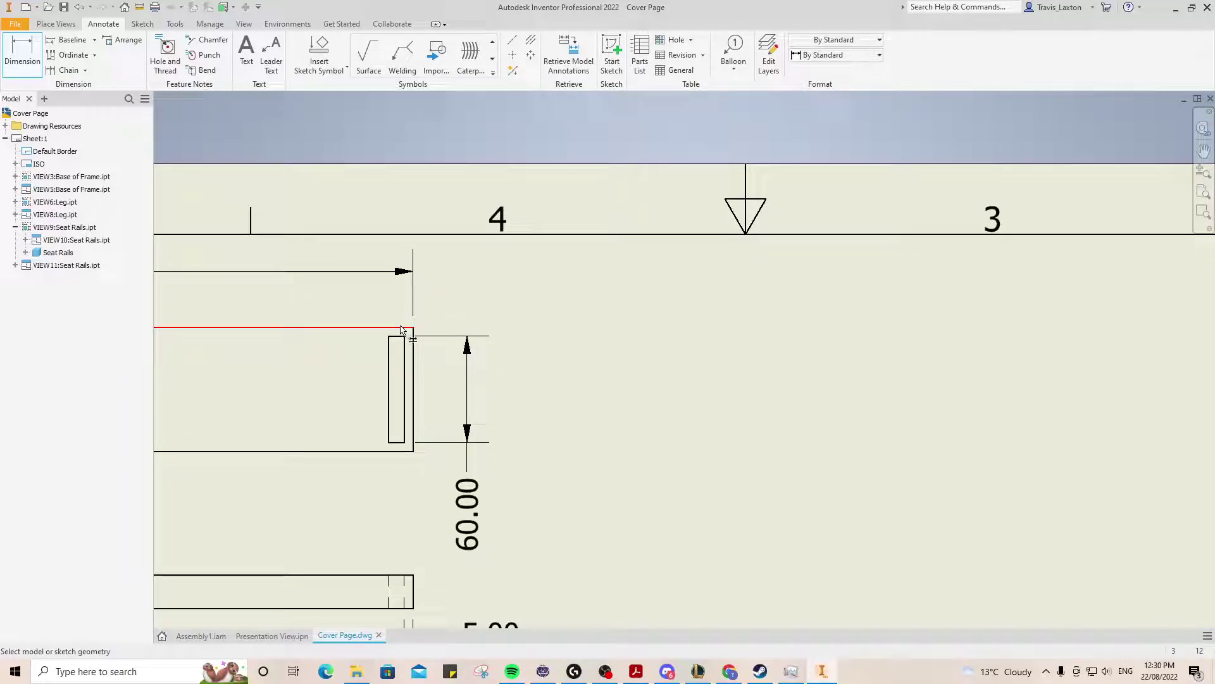
pyautogui.scroll(-2, 387, 481)
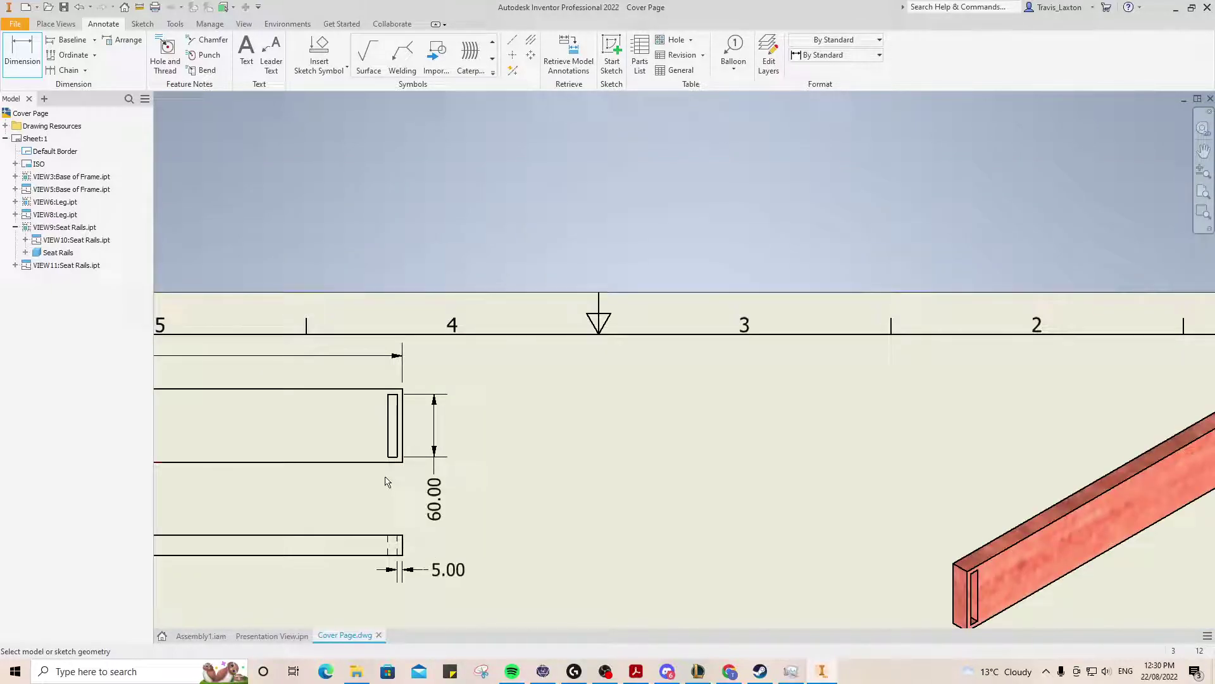
pyautogui.click(392, 457)
pyautogui.click(396, 462)
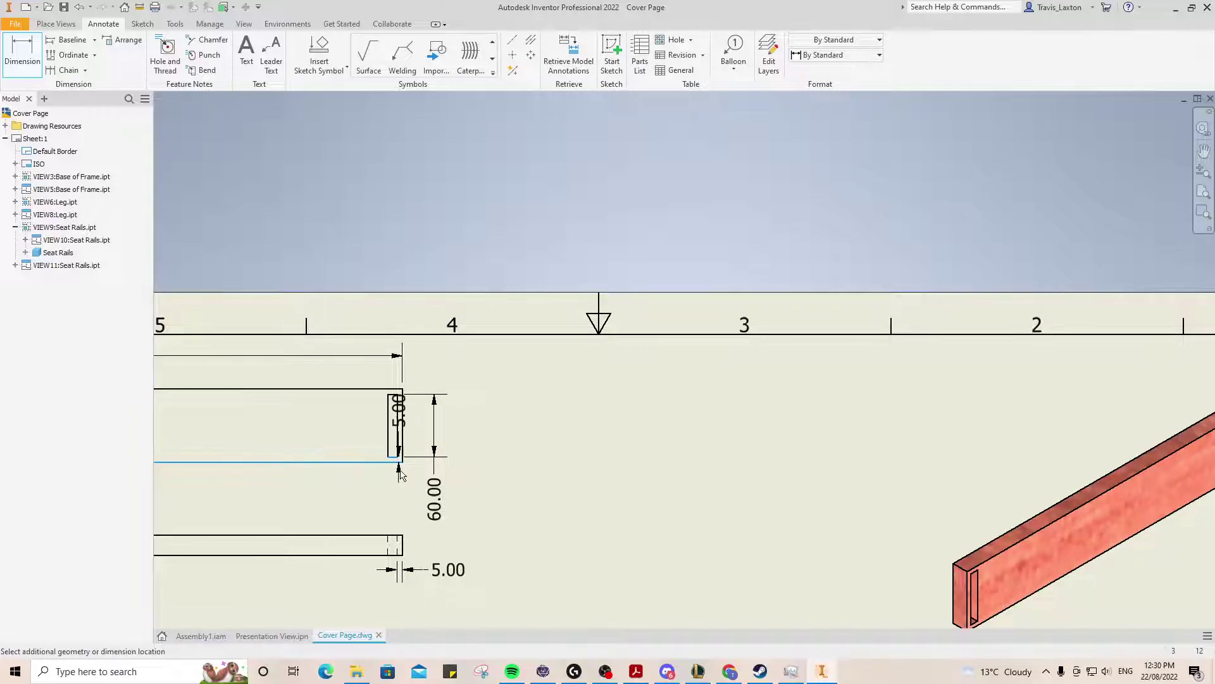
pyautogui.rightClick(412, 483)
pyautogui.click(354, 498)
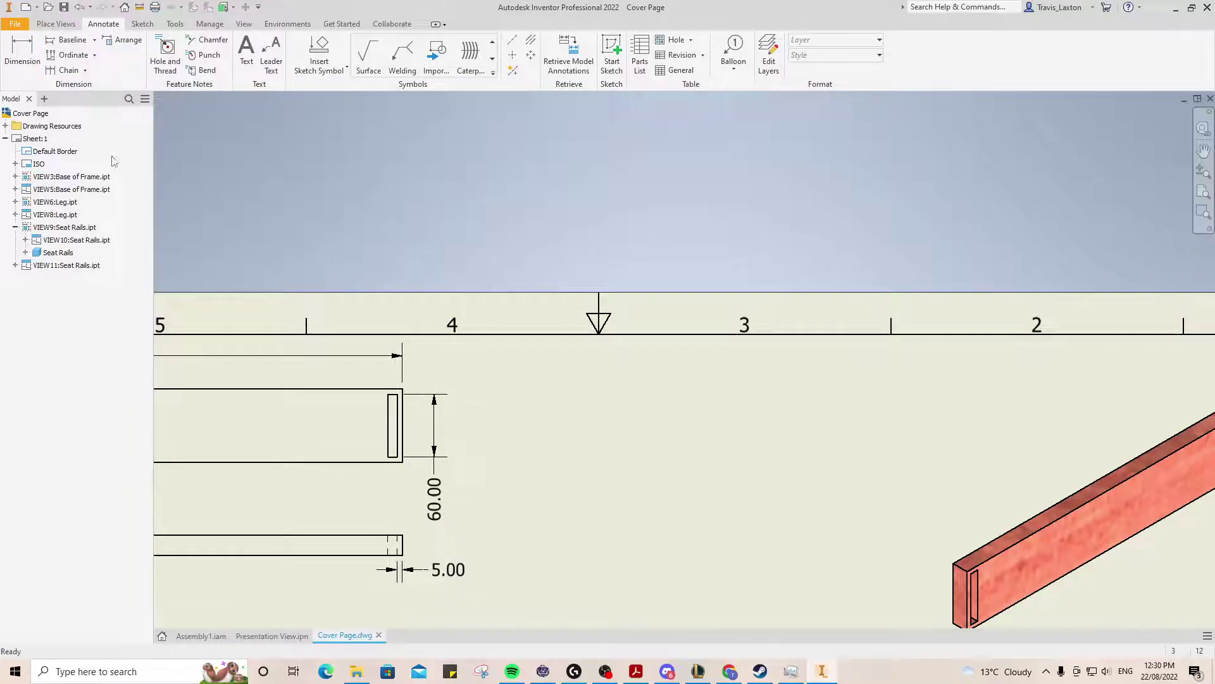
# Step: Dimension the right mortise's distance from the lower edge in the Base of Frame's face view, placing it beside the right end
pyautogui.click(397, 462)
pyautogui.click(394, 456)
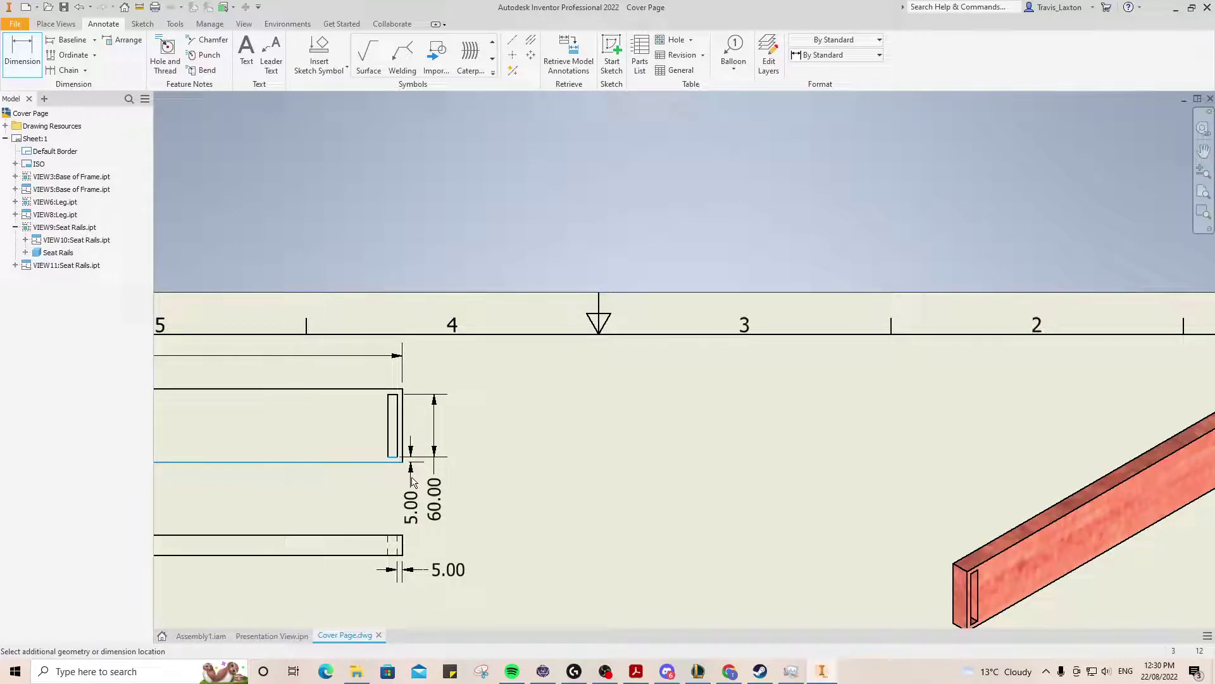
pyautogui.click(413, 483)
pyautogui.click(441, 321)
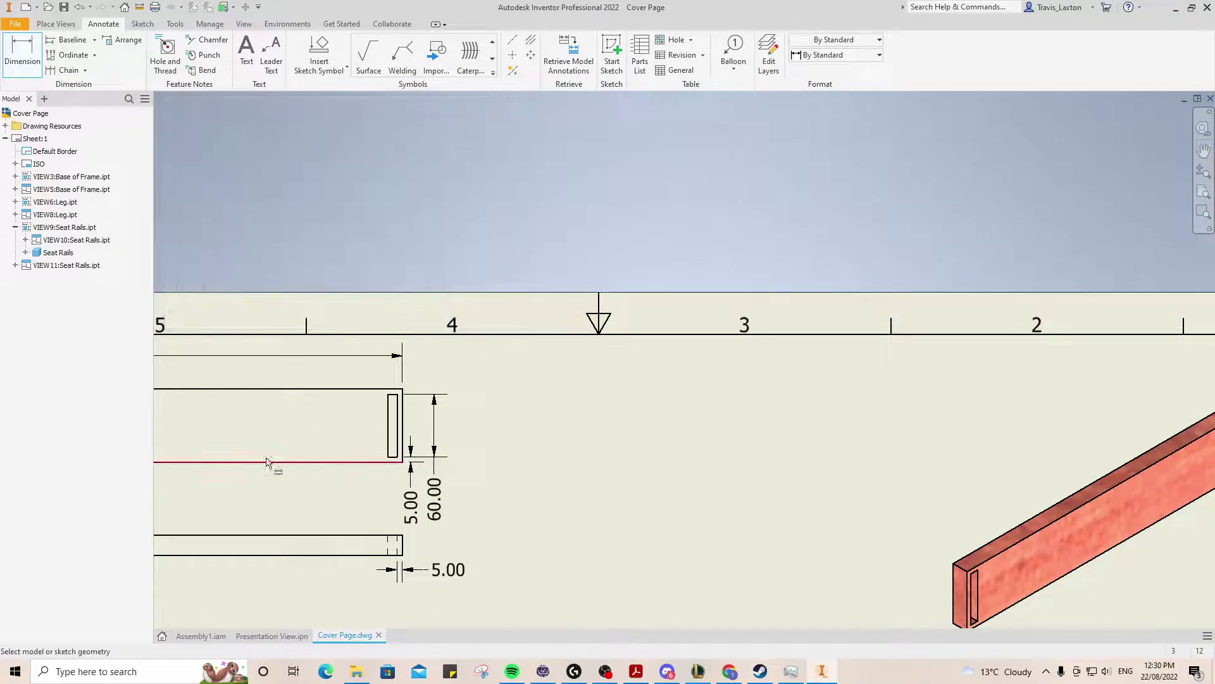
# Step: Dimension the Leg's overall length from tenon end to tenon end, placing it above the face view
pyautogui.scroll(-5, 320, 473)
pyautogui.scroll(5, 320, 473)
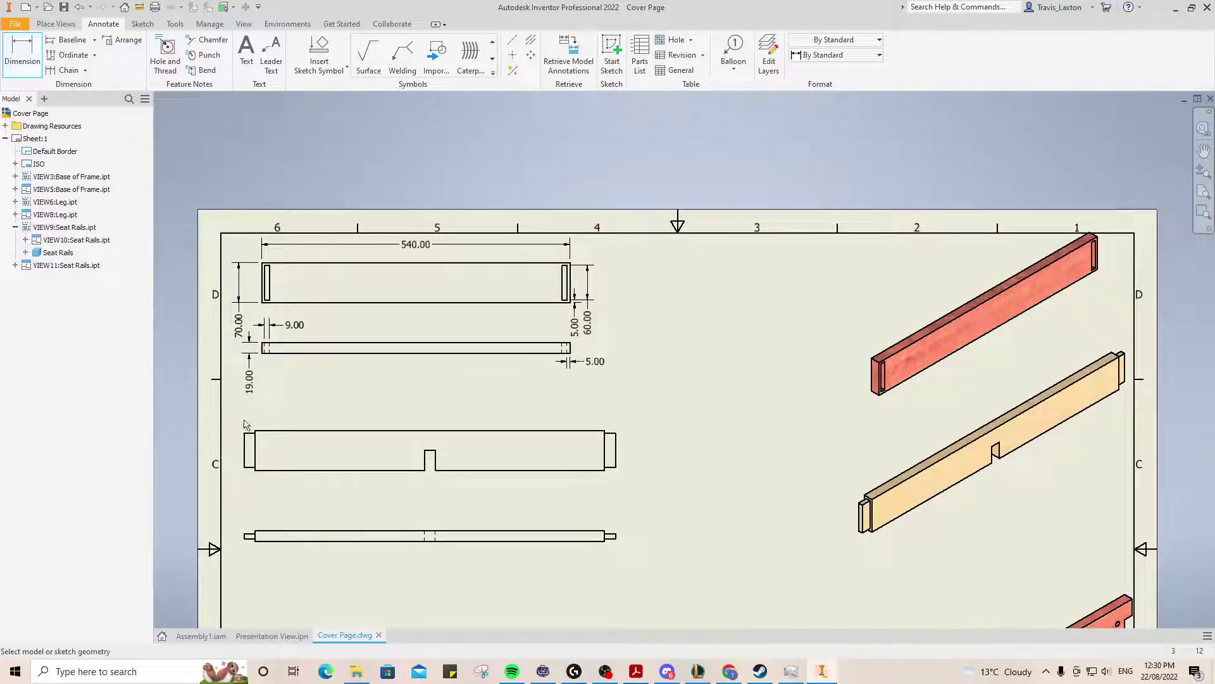
pyautogui.click(244, 435)
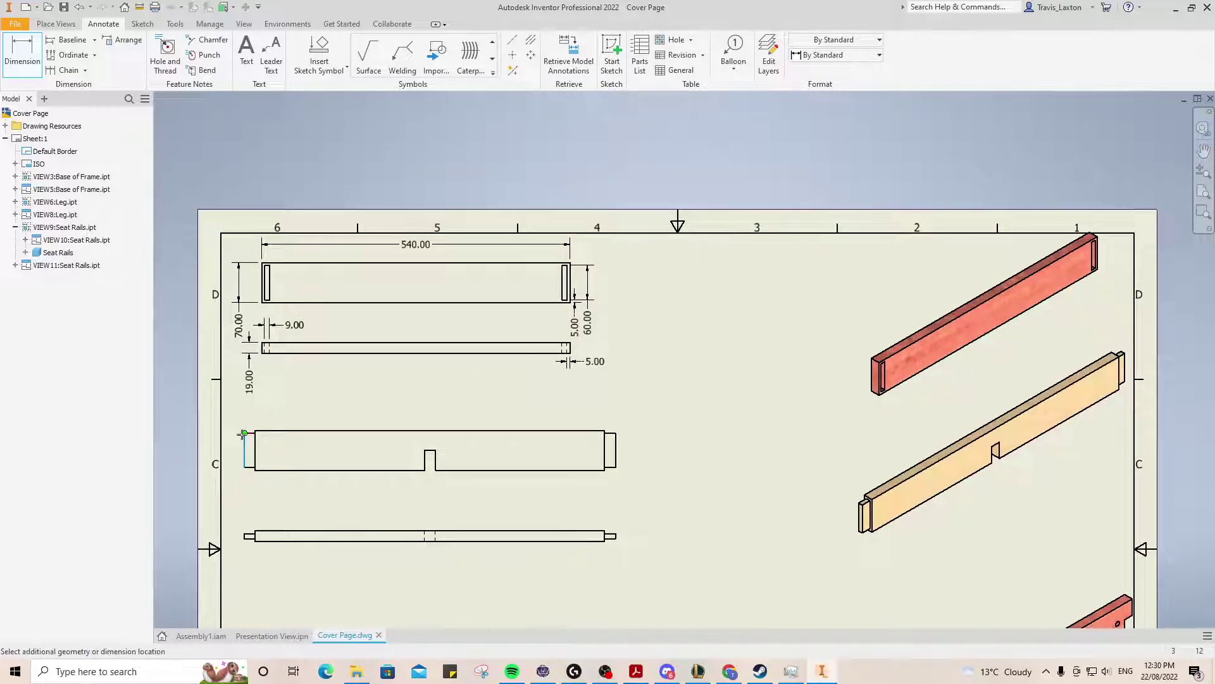
pyautogui.click(616, 434)
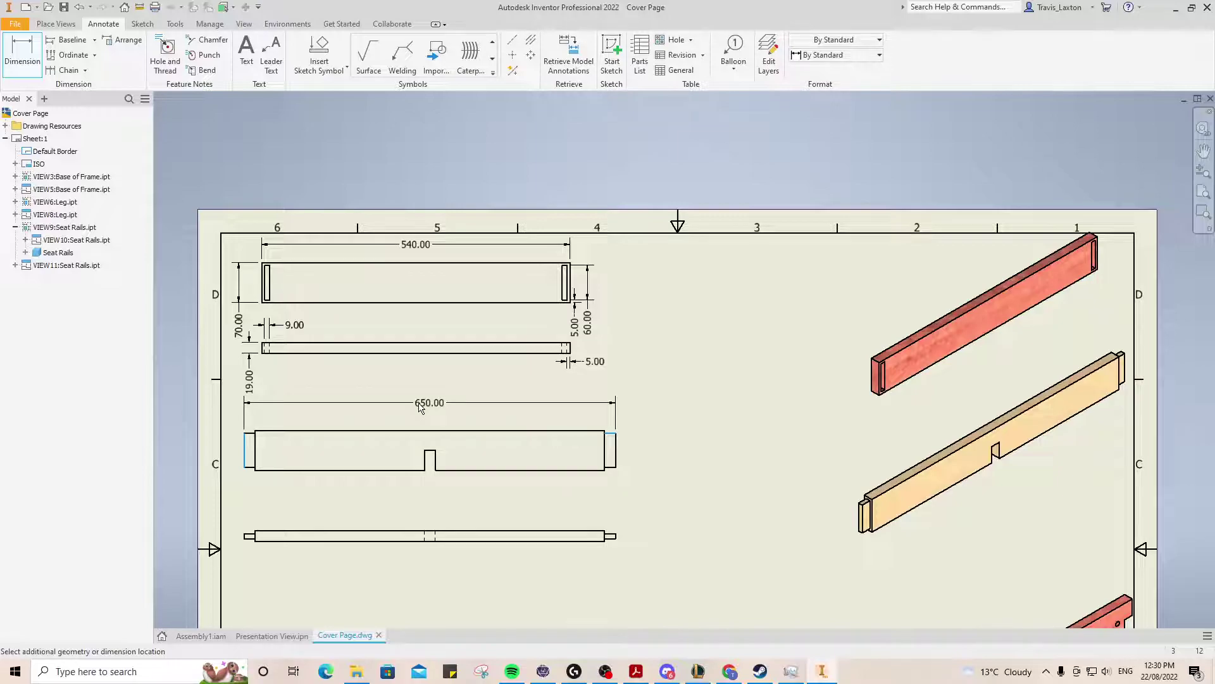
pyautogui.click(421, 407)
pyautogui.click(437, 324)
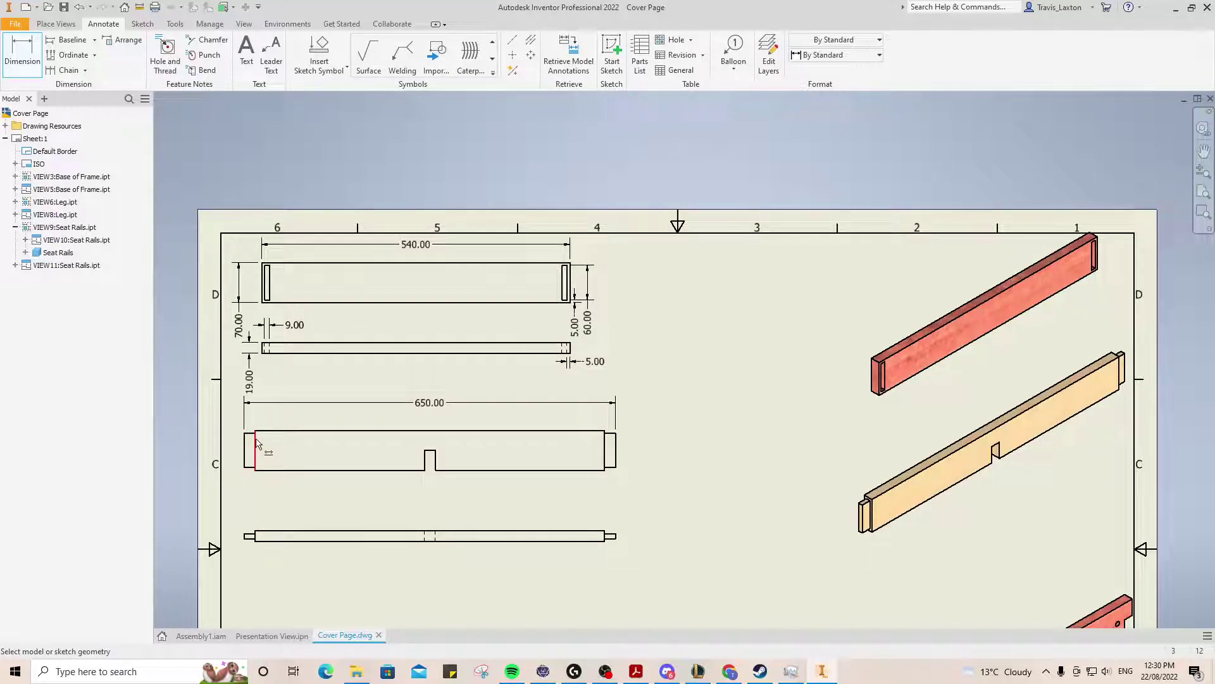
# Step: Dimension the Leg's overall height at the left end of its face view
pyautogui.click(263, 470)
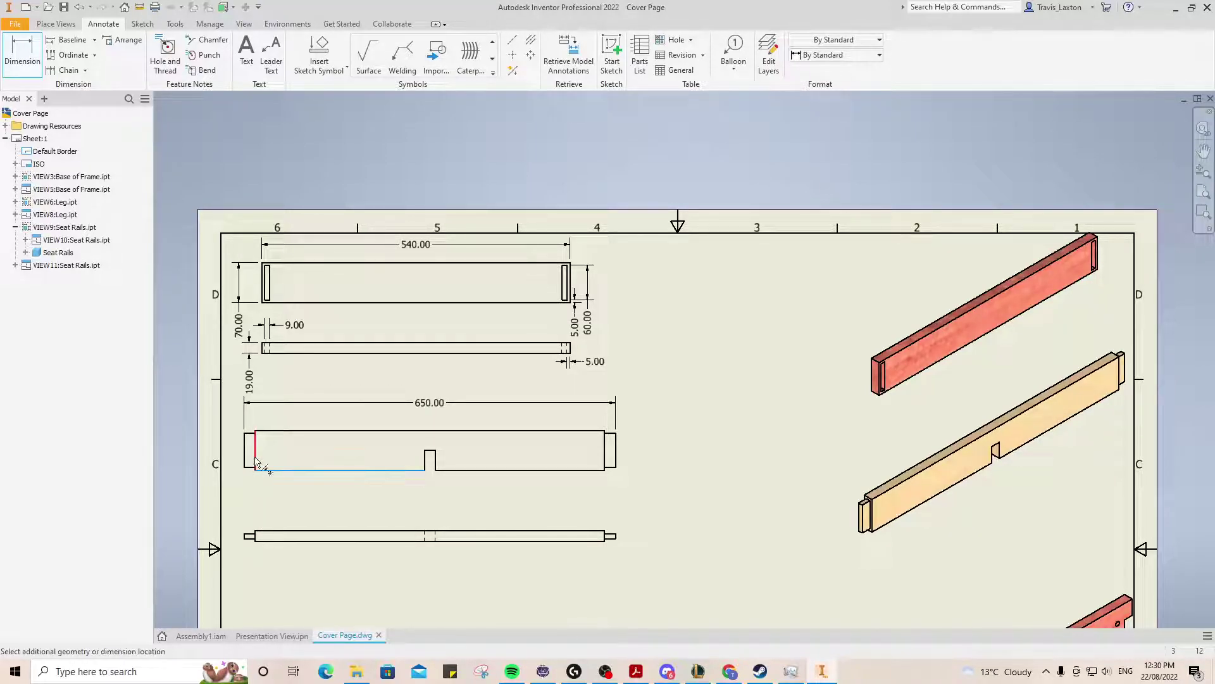
pyautogui.click(260, 431)
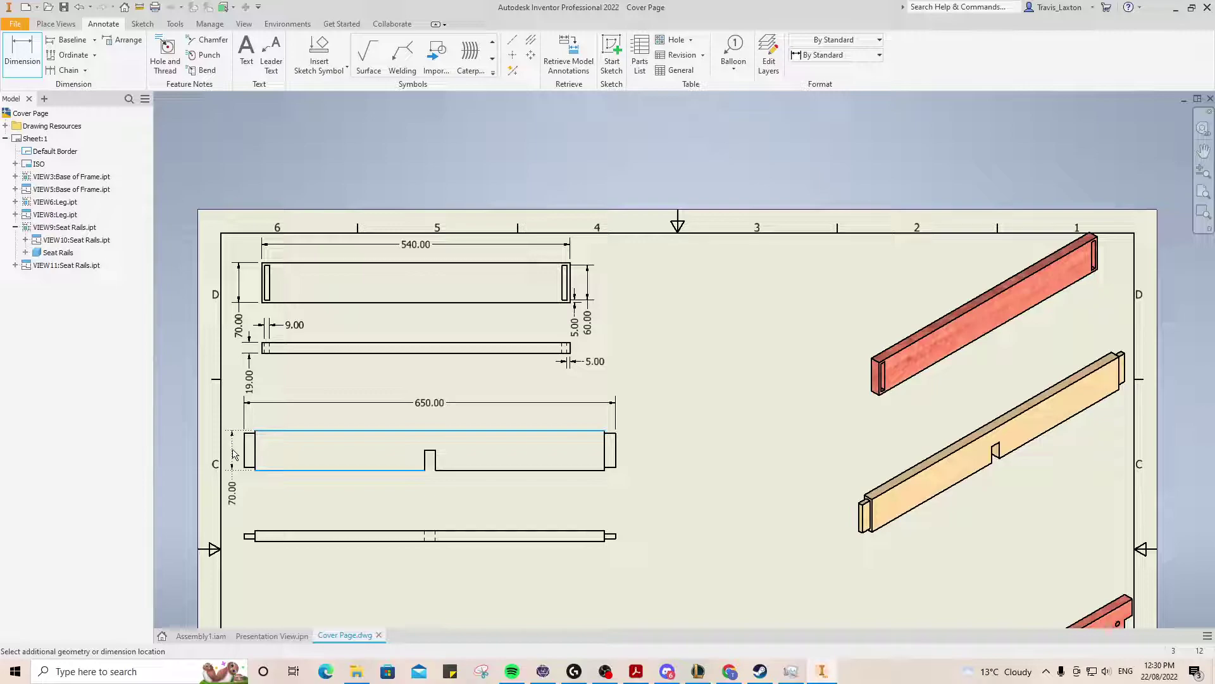
pyautogui.click(234, 454)
pyautogui.click(434, 320)
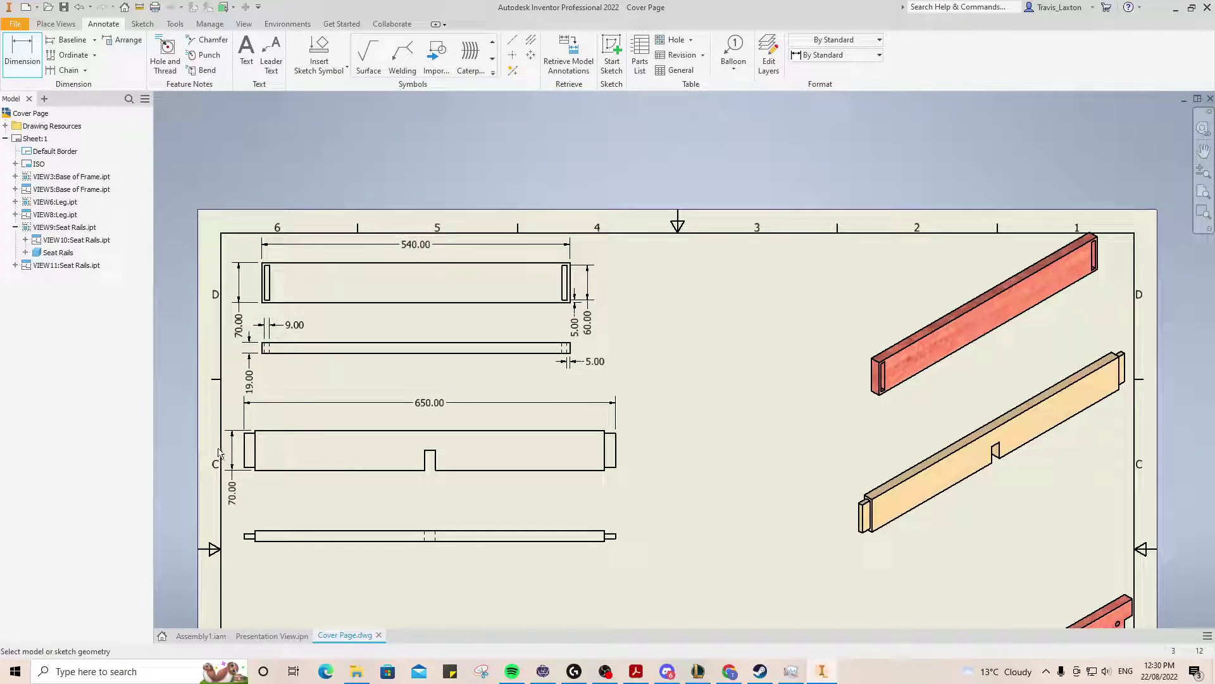
pyautogui.click(255, 539)
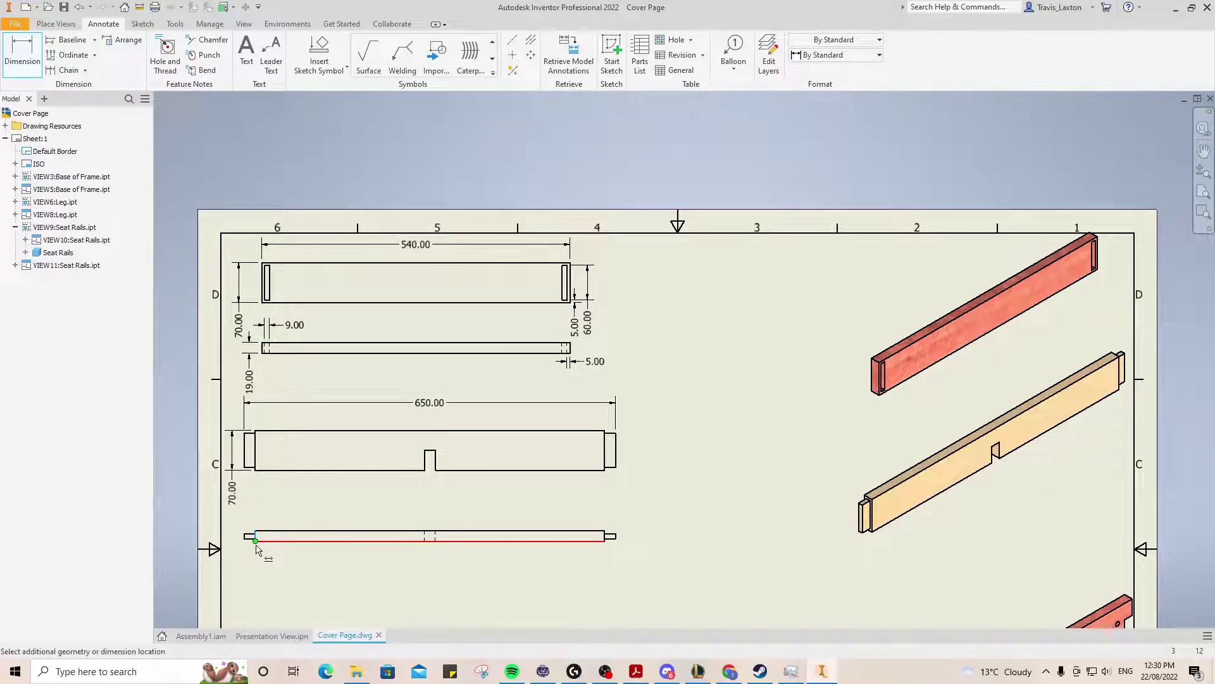
pyautogui.click(245, 538)
pyautogui.rightClick(238, 544)
pyautogui.click(179, 534)
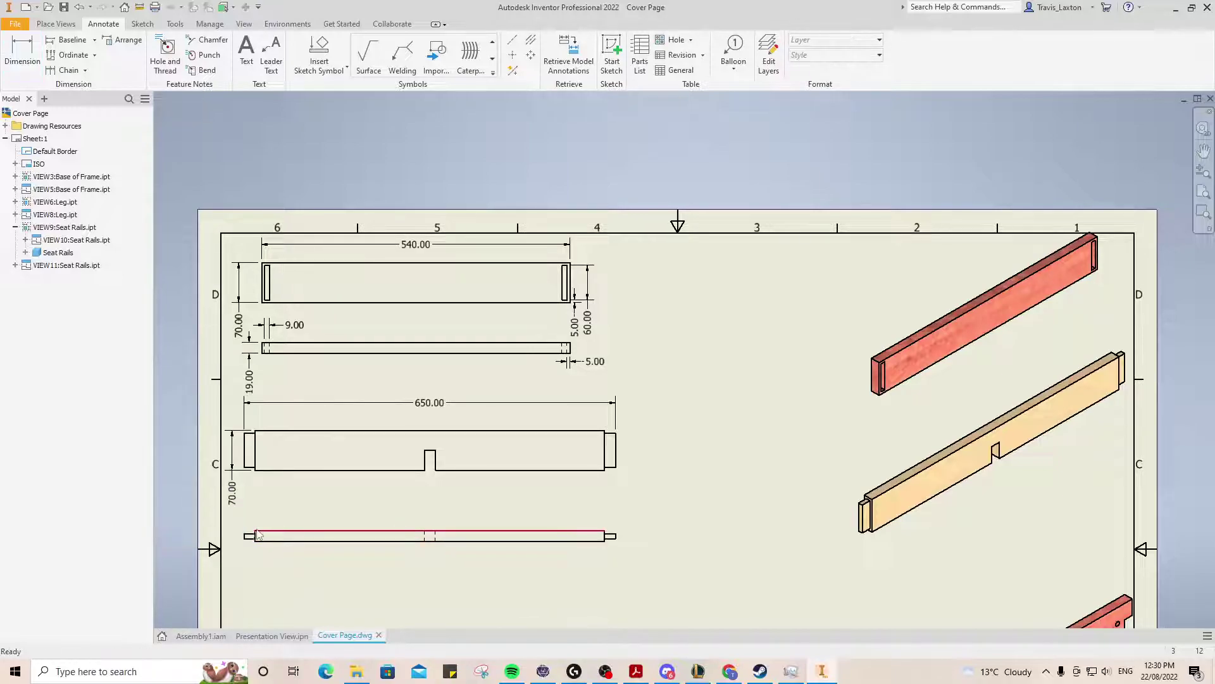
# Step: Dimension the Leg's thickness at the left end of its edge view
pyautogui.click(24, 54)
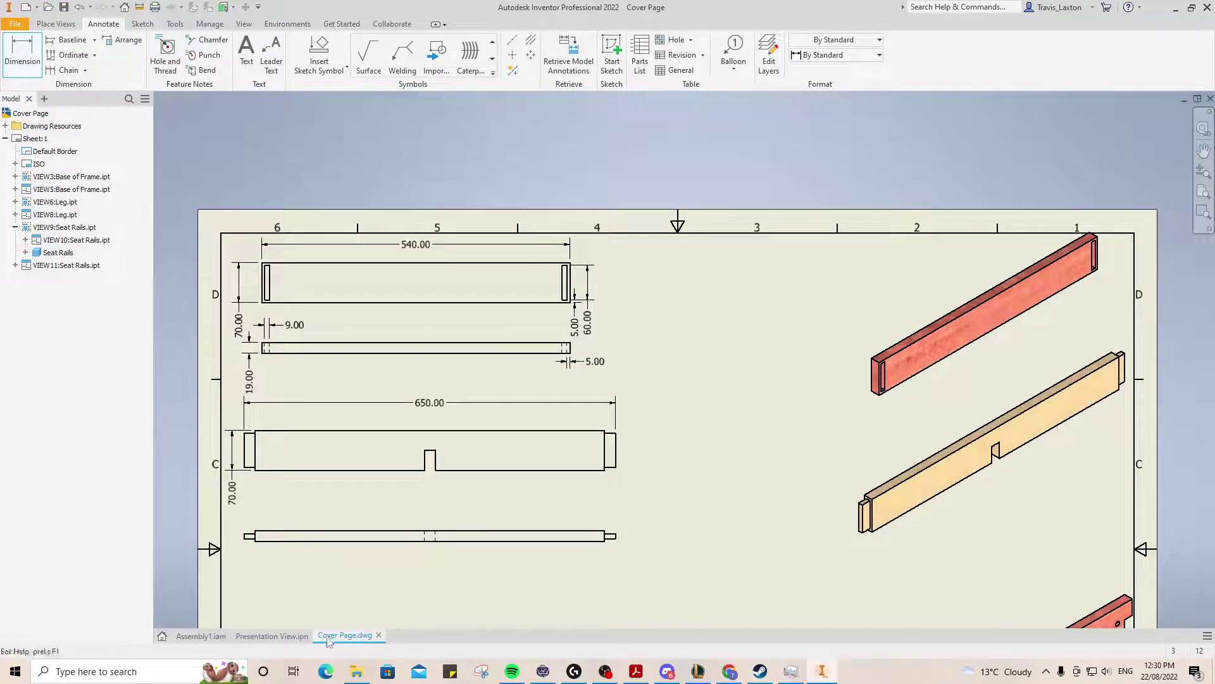
pyautogui.click(256, 532)
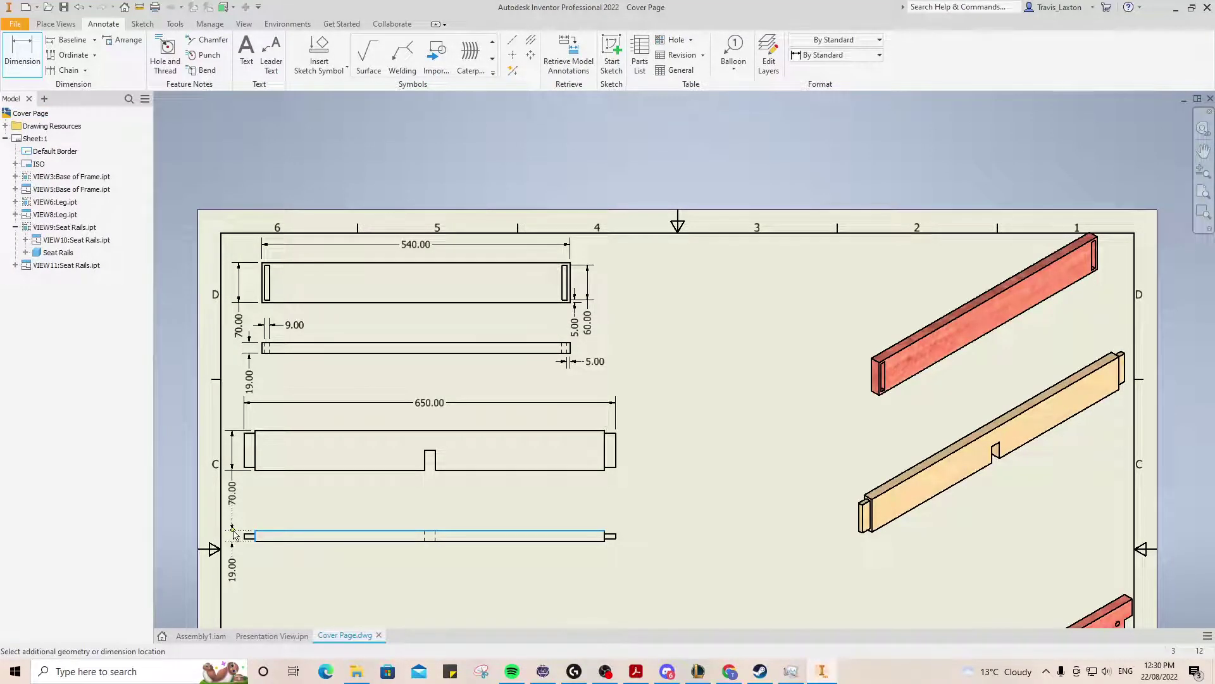
pyautogui.click(239, 535)
pyautogui.click(443, 321)
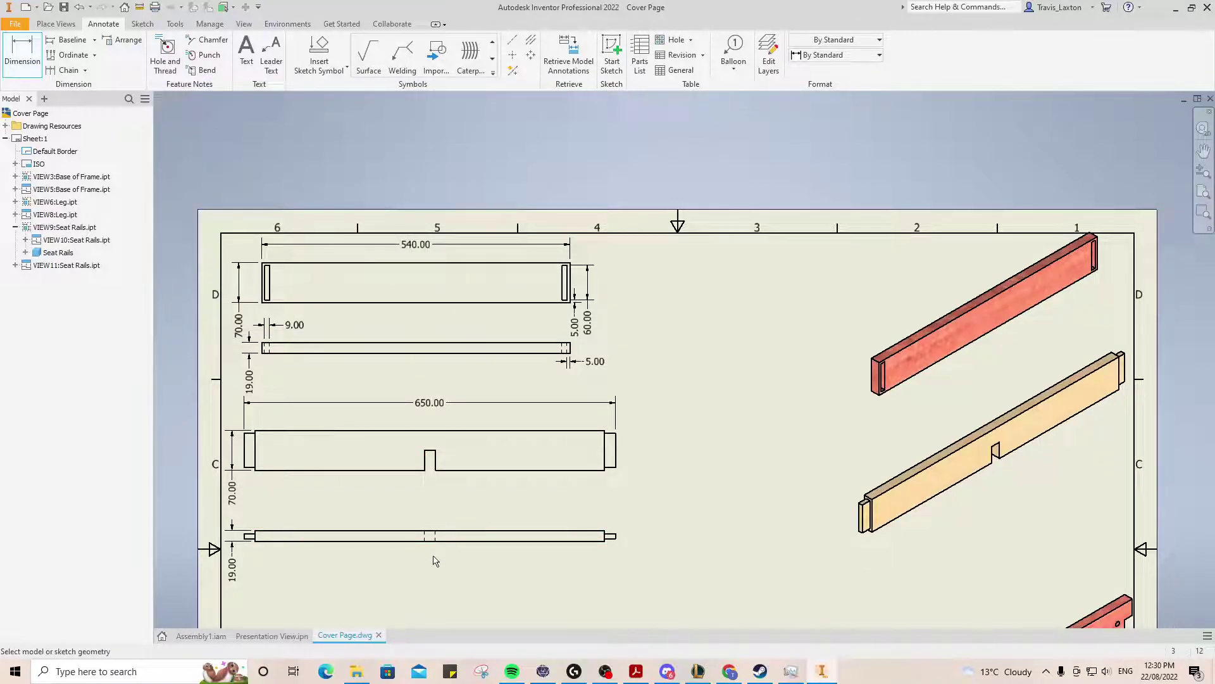
pyautogui.click(610, 467)
pyautogui.click(606, 470)
pyautogui.rightClick(635, 476)
pyautogui.click(611, 527)
pyautogui.press('Escape')
# Step: Dimension the right tenon's height in the Leg's face view, placing it beyond the tenon end
pyautogui.press('d')
pyautogui.click(616, 439)
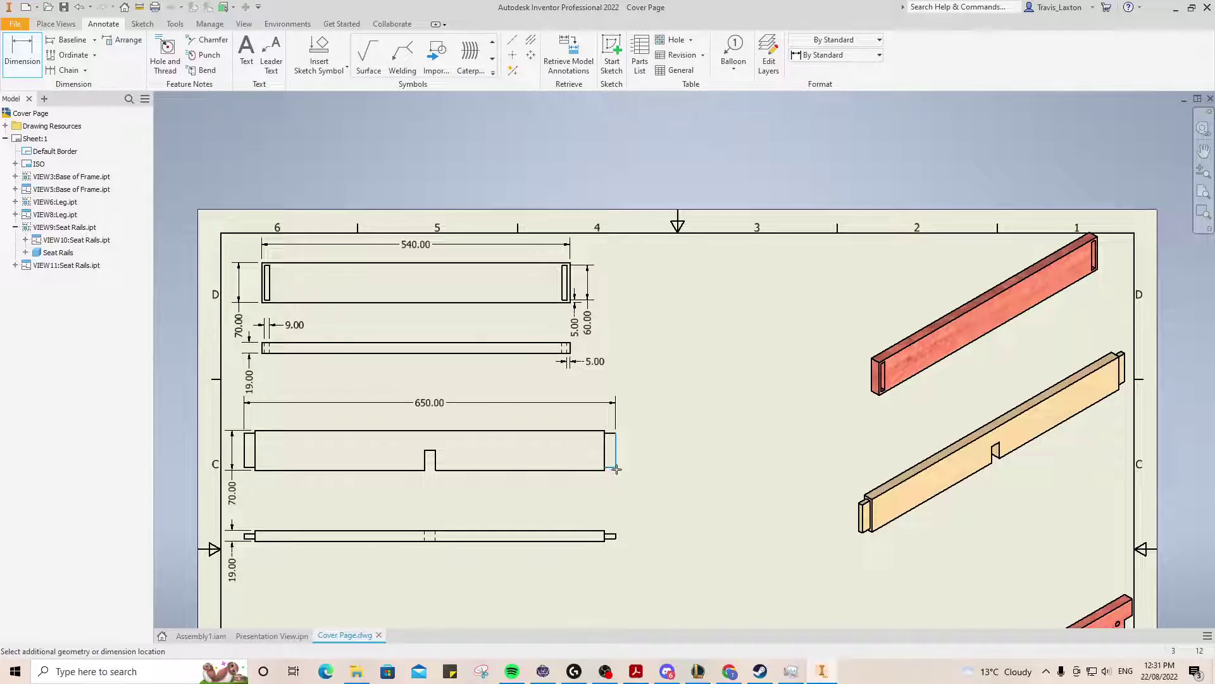
pyautogui.click(631, 456)
pyautogui.click(443, 320)
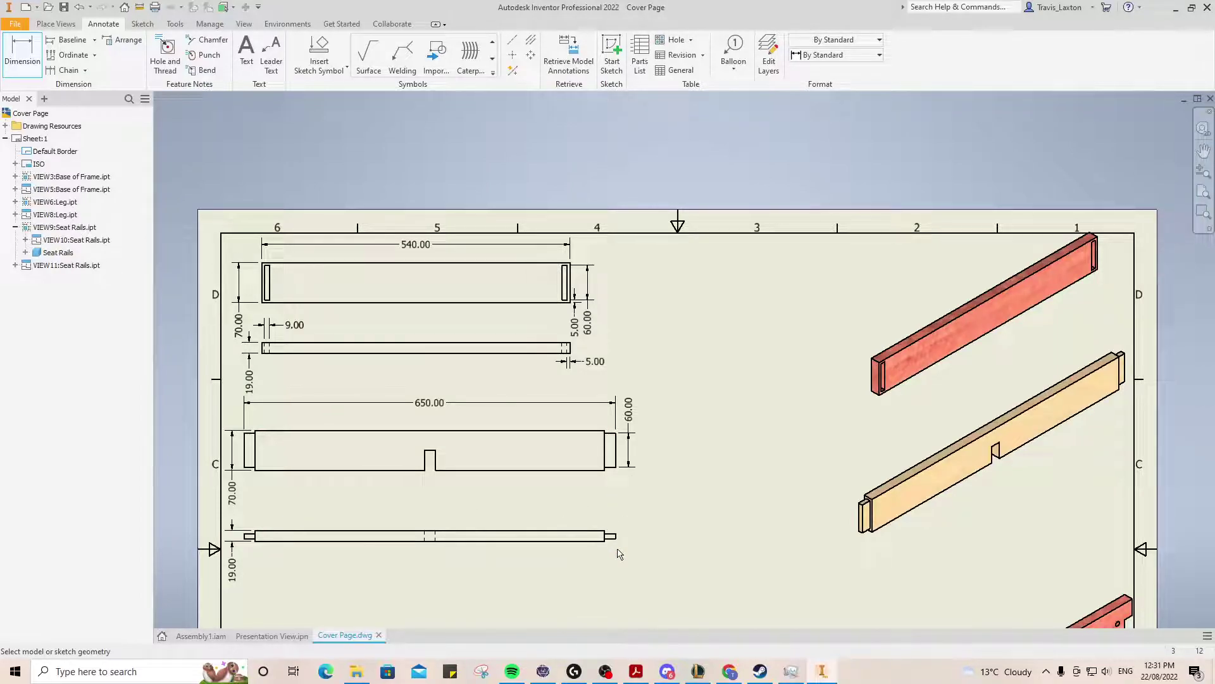
# Step: Dimension the right tenon's offset from the lower face in the Leg's edge view, placing it beyond the tenon end
pyautogui.scroll(-5, 619, 554)
pyautogui.click(600, 514)
pyautogui.click(573, 522)
pyautogui.click(662, 532)
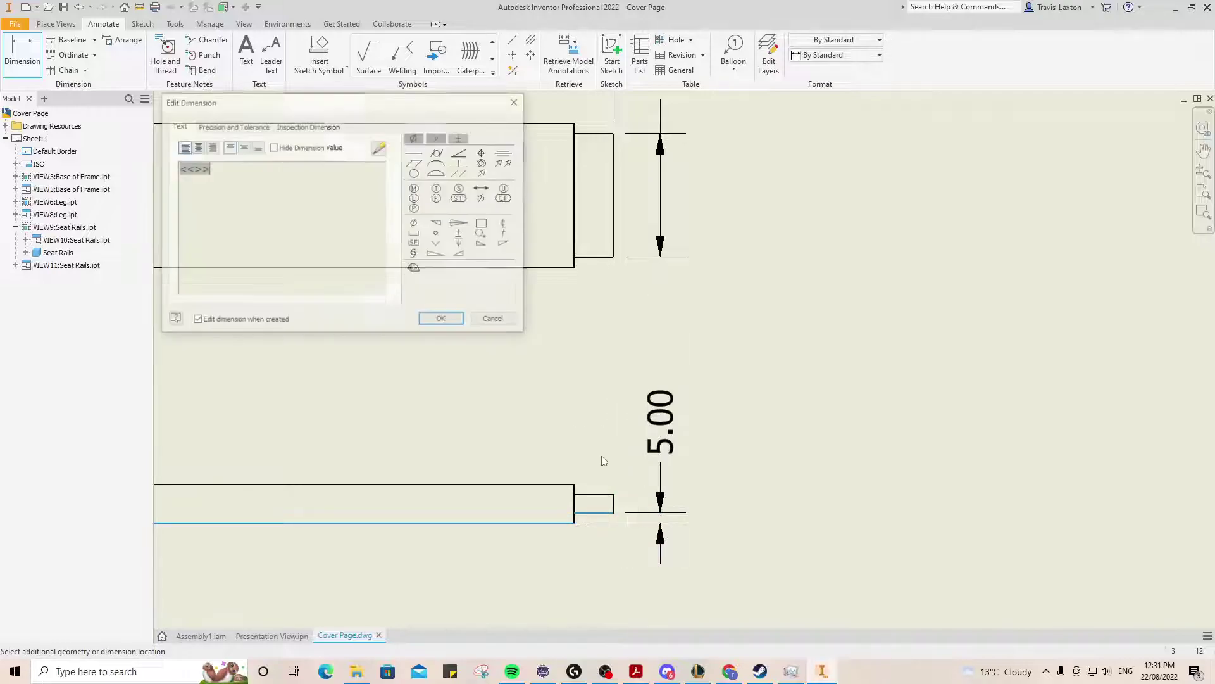
pyautogui.click(441, 318)
# Step: Dimension the distance from the central notch's right side to the right tenon end, placing it above the Leg's edge view
pyautogui.scroll(5, 405, 431)
pyautogui.scroll(-3, 400, 427)
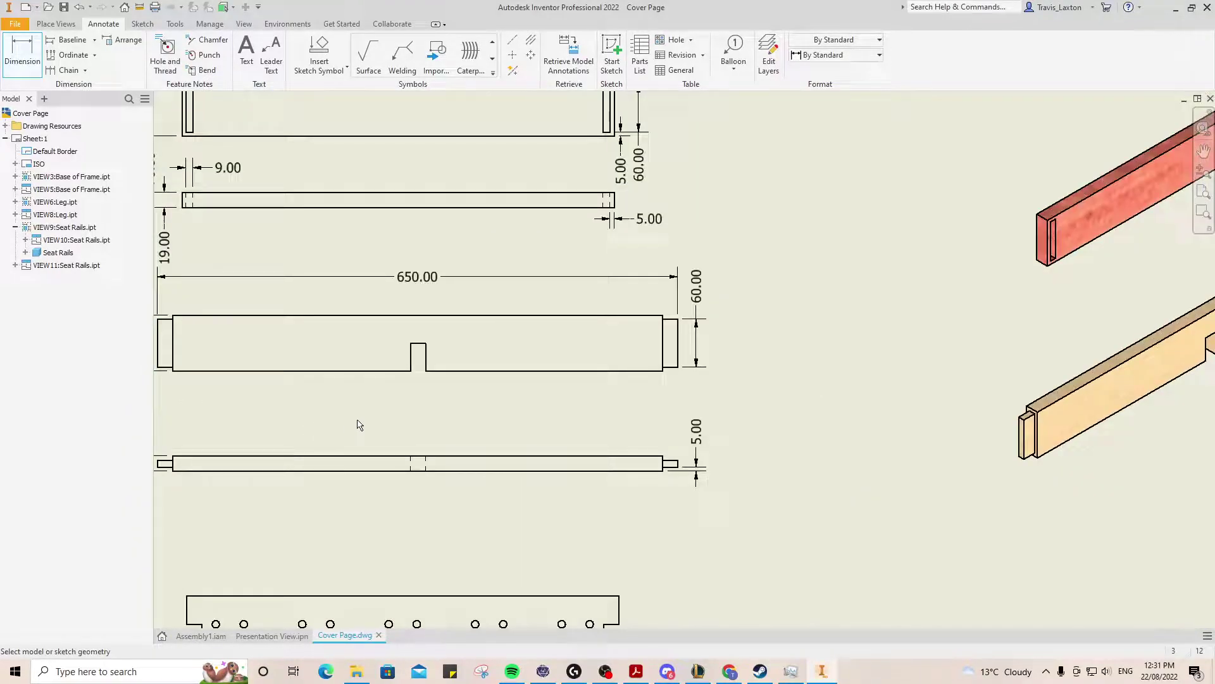
pyautogui.click(426, 464)
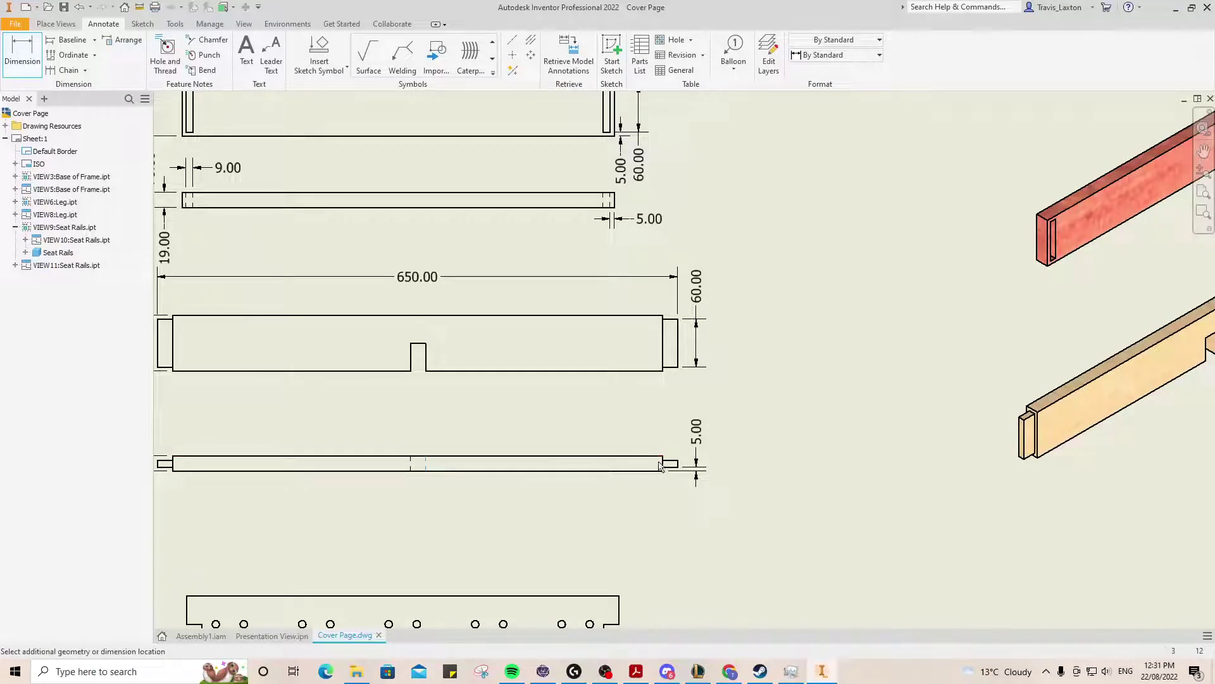
pyautogui.click(678, 464)
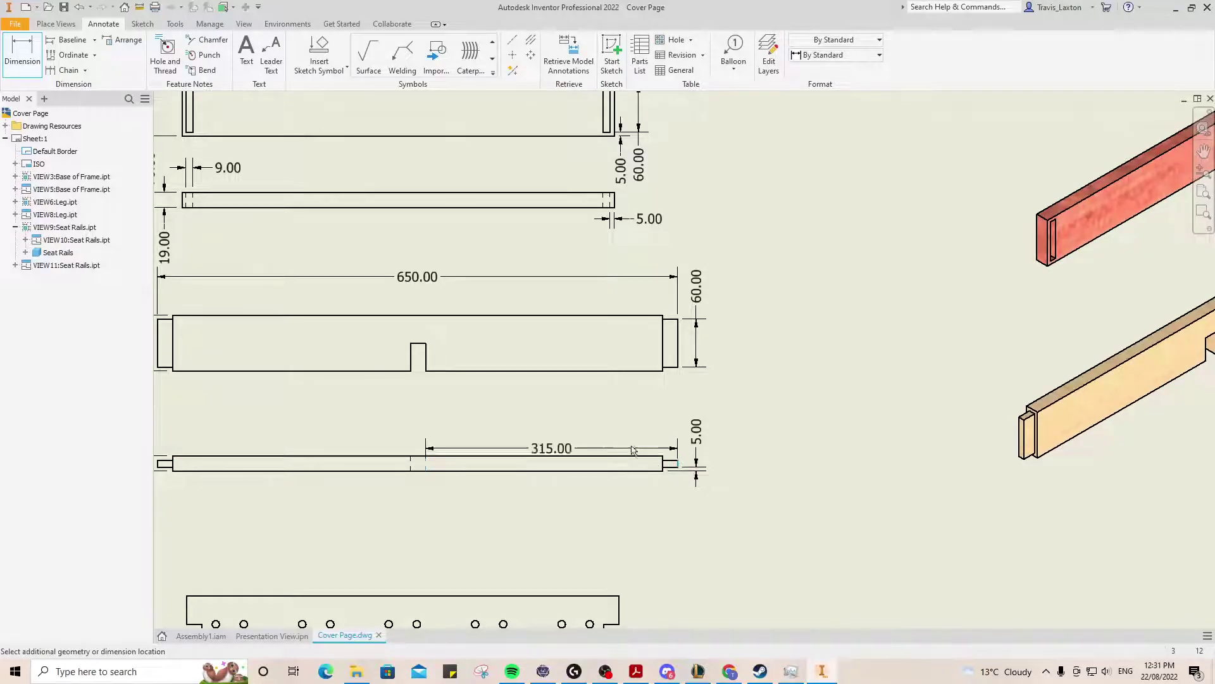
pyautogui.click(598, 418)
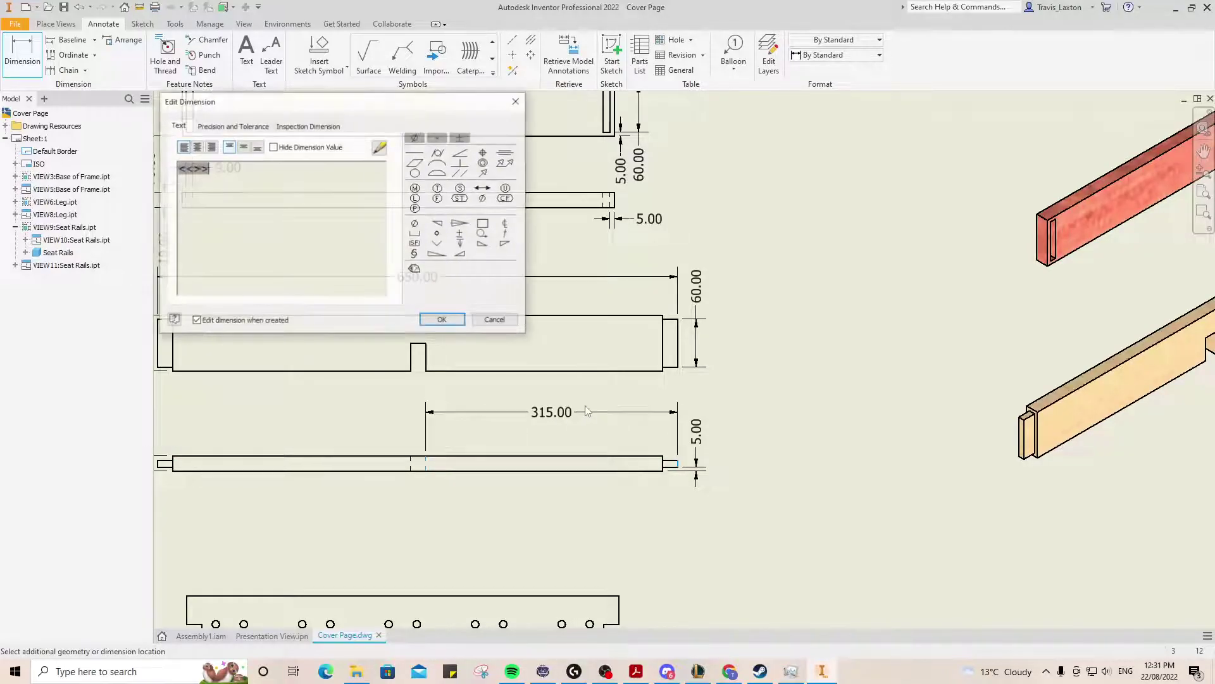
pyautogui.click(437, 320)
# Step: Dimension the central notch's width in the Leg's edge view, aligned with the notch-to-end dimension
pyautogui.click(411, 465)
pyautogui.click(425, 465)
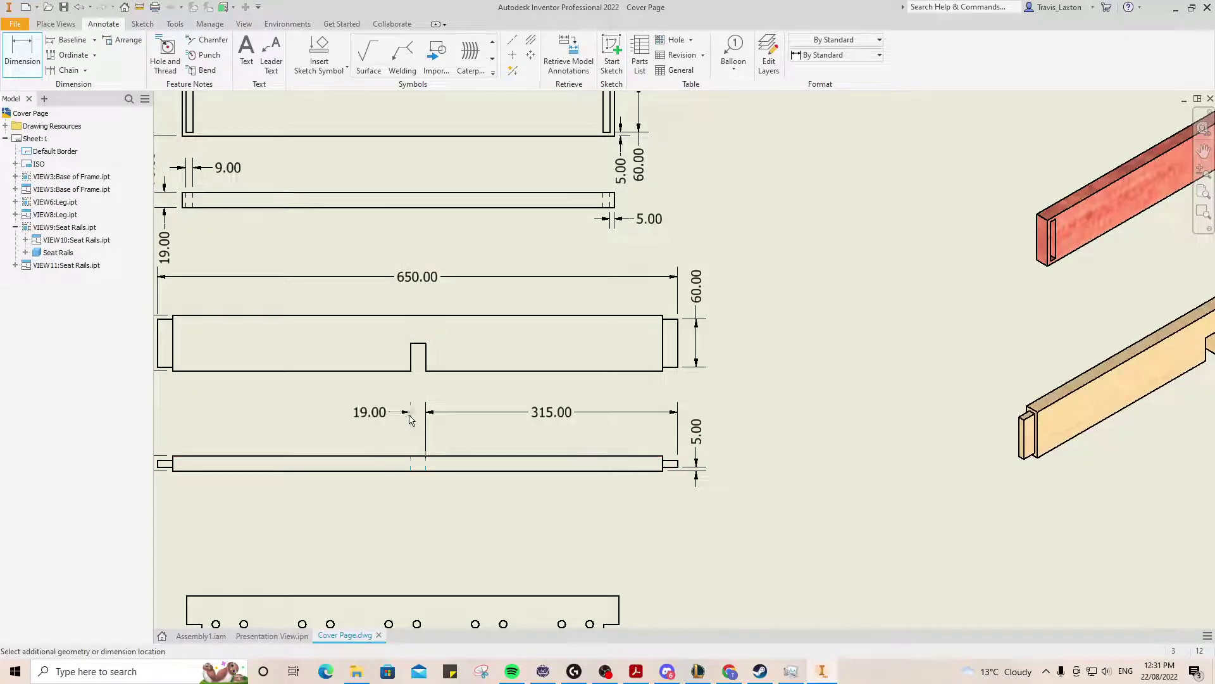
pyautogui.click(362, 423)
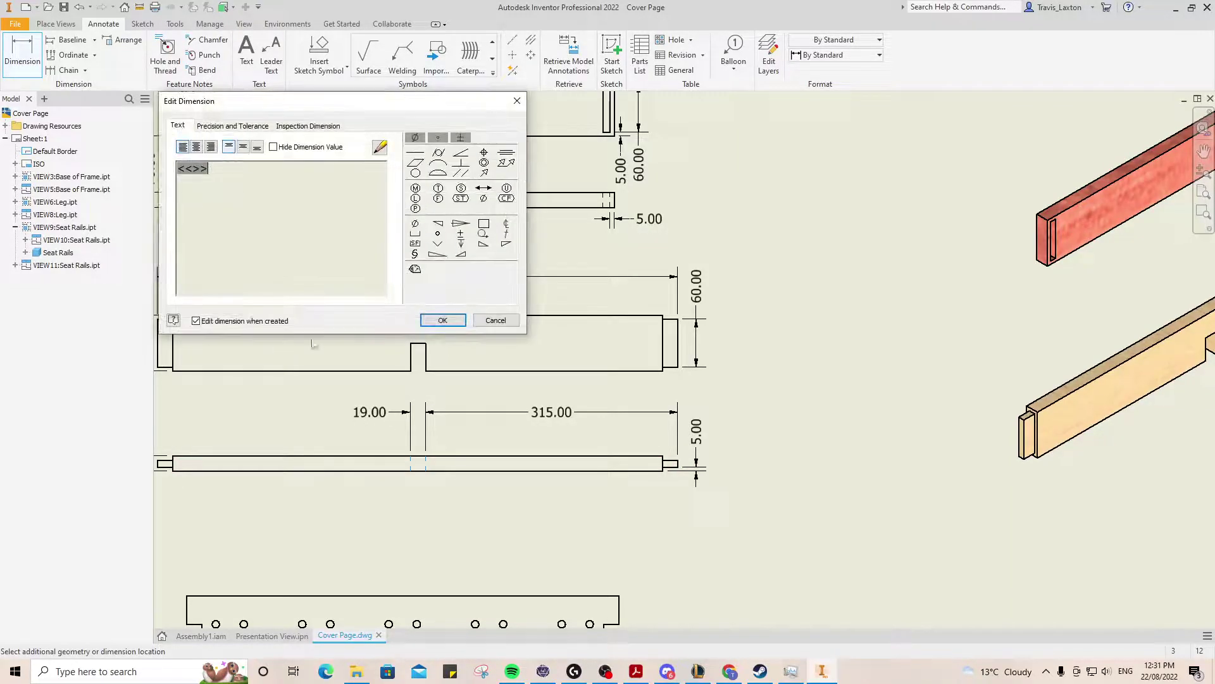
pyautogui.click(436, 320)
# Step: Dimension the Seat Rail's overall length, placing it above the face view
pyautogui.scroll(-5, 357, 427)
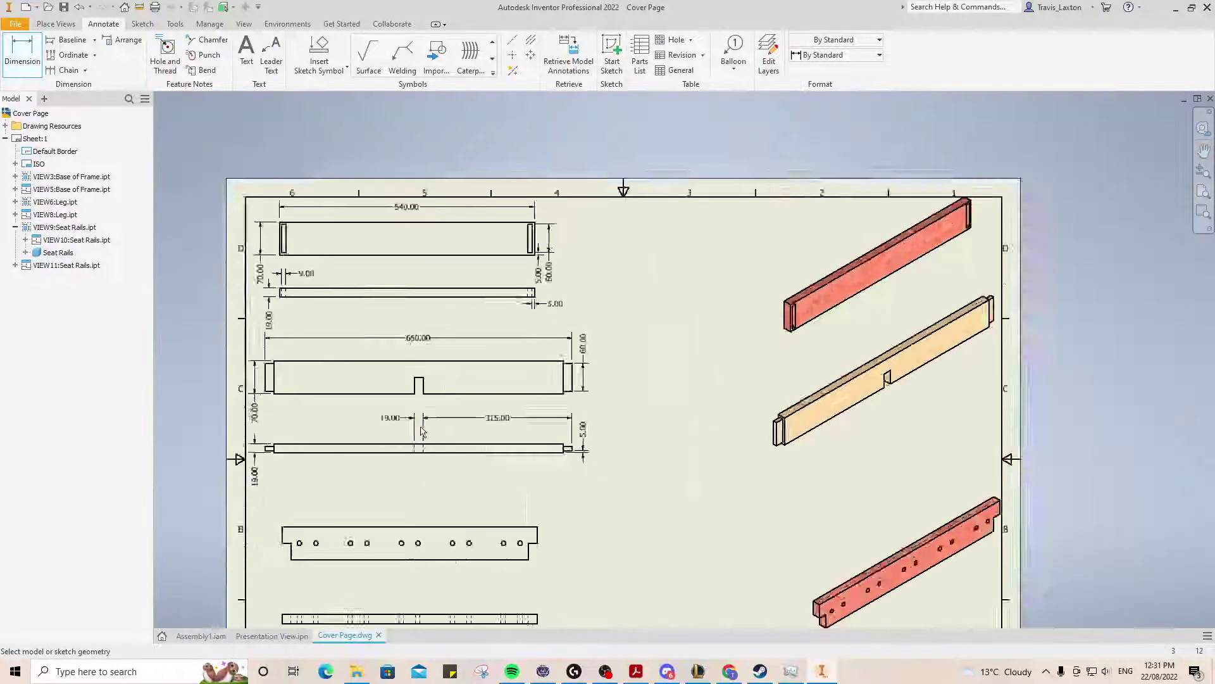
pyautogui.scroll(3, 375, 513)
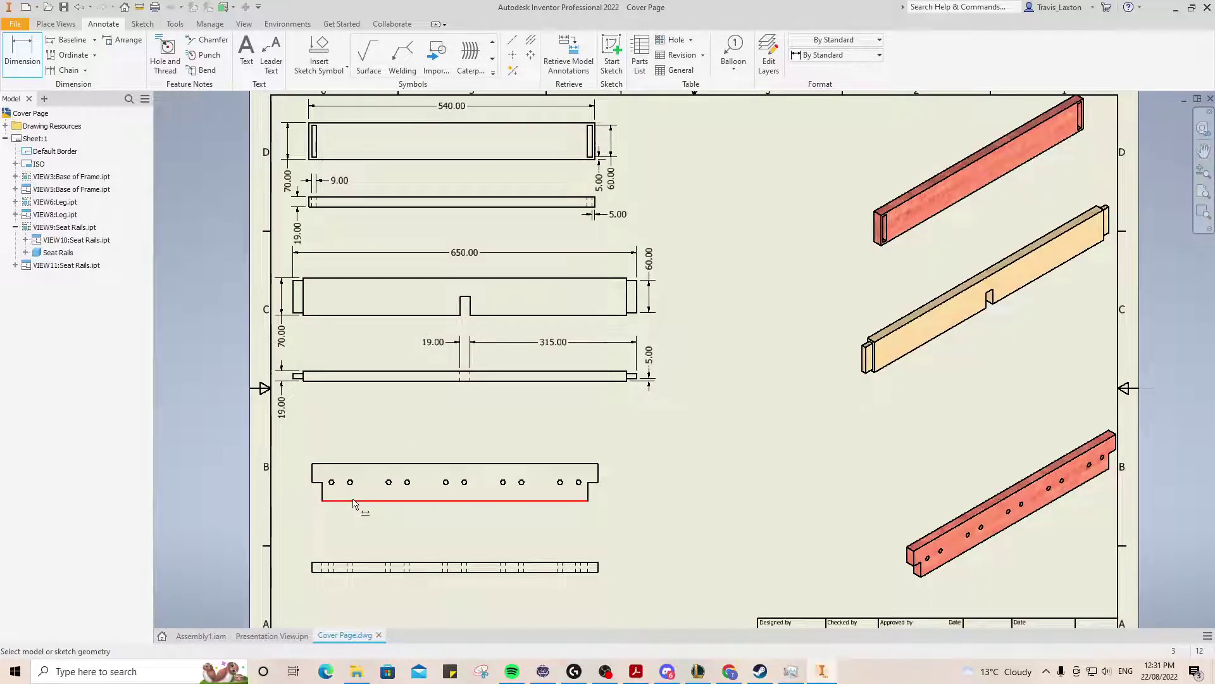
pyautogui.click(312, 464)
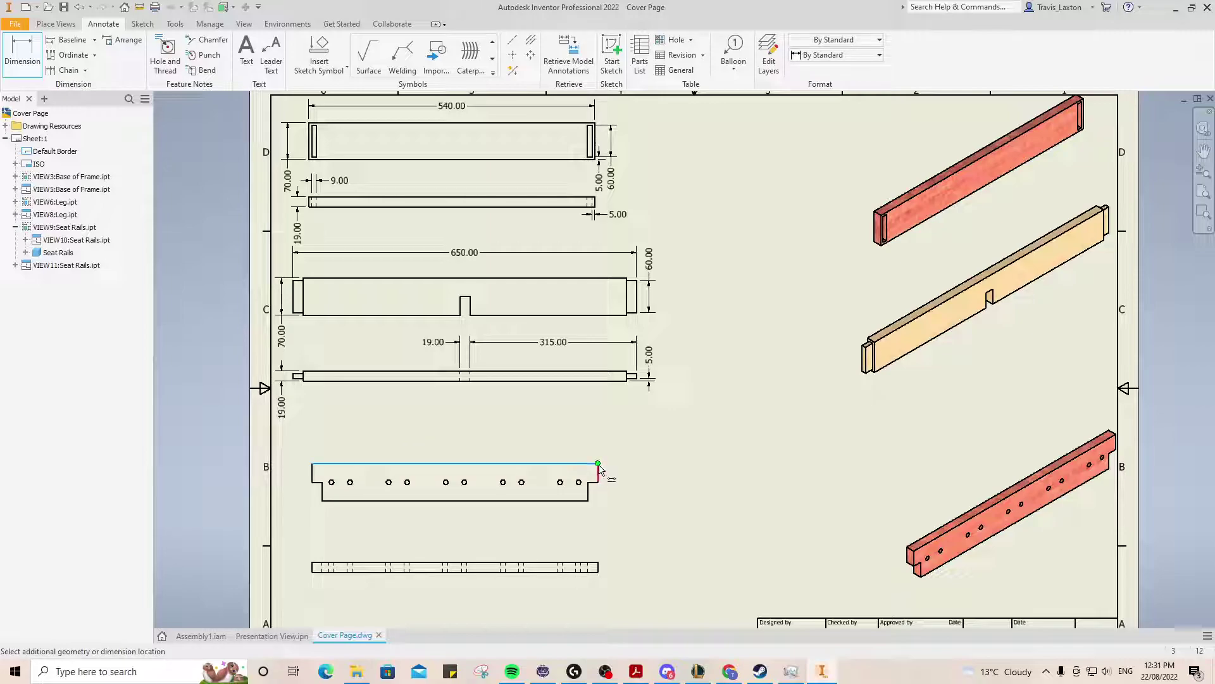
pyautogui.click(497, 434)
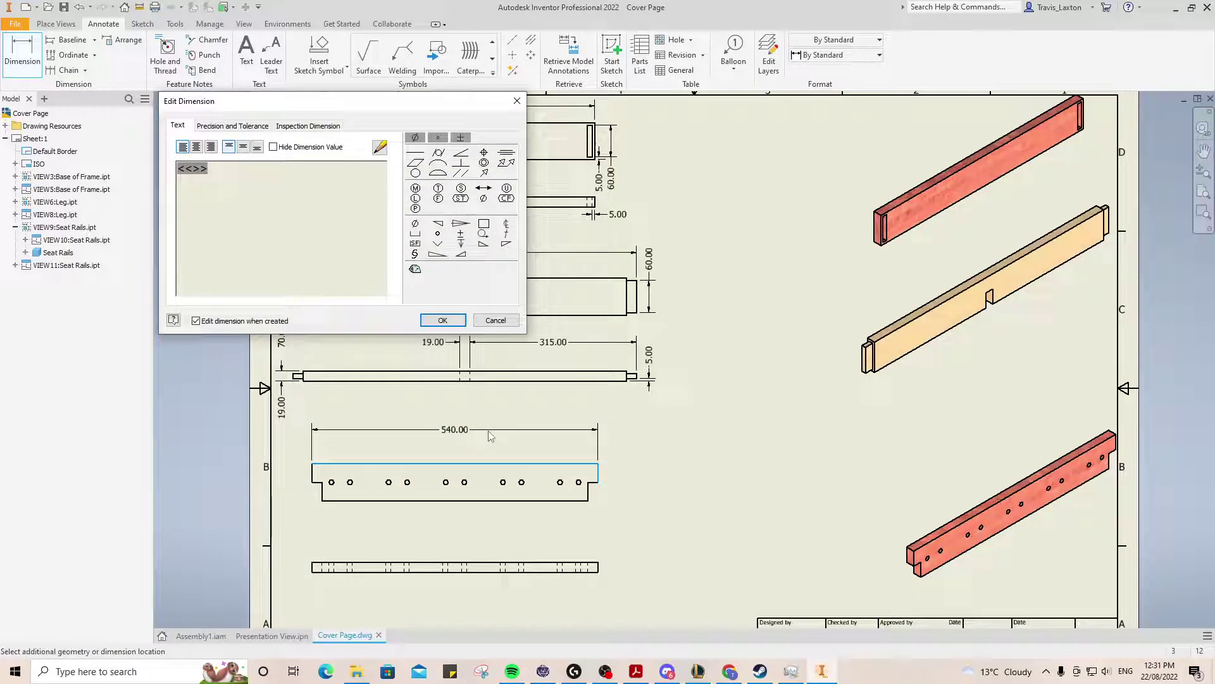
pyautogui.click(442, 320)
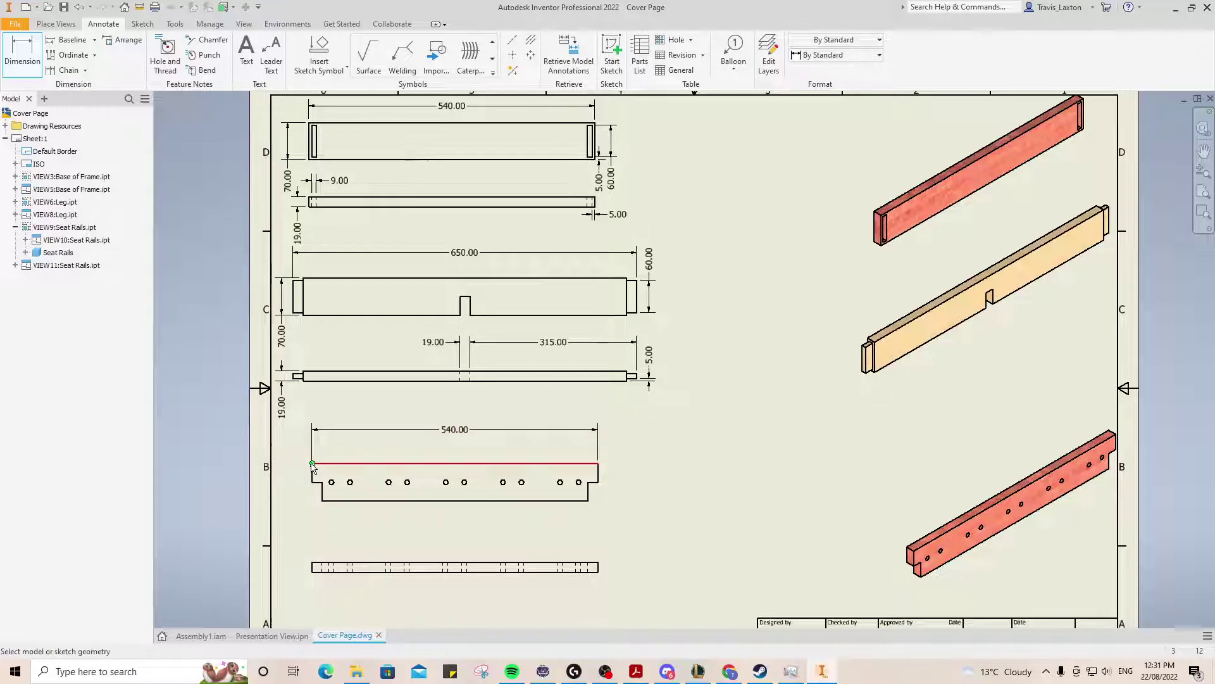
# Step: Dimension the Seat Rail's overall height at the left end of its face view
pyautogui.click(312, 473)
pyautogui.click(324, 500)
pyautogui.click(292, 507)
pyautogui.click(446, 321)
# Step: Dimension the Seat Rail's thickness at the left end of its edge view
pyautogui.click(311, 561)
pyautogui.click(314, 572)
pyautogui.click(293, 572)
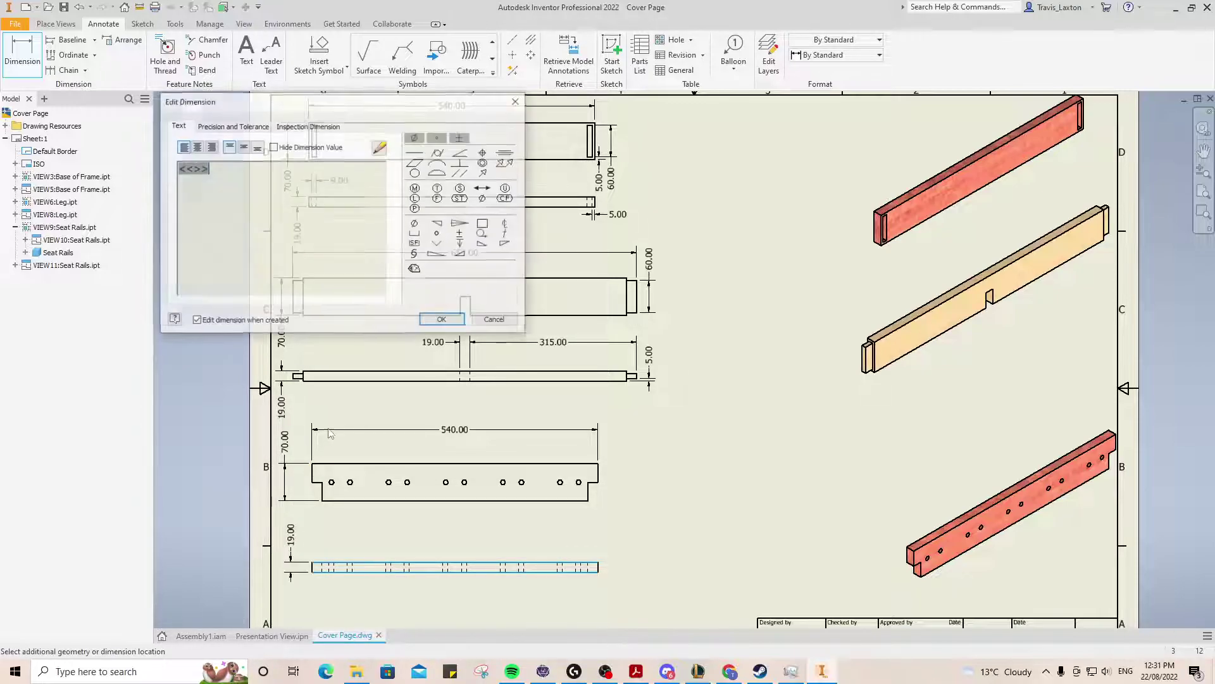
pyautogui.click(446, 320)
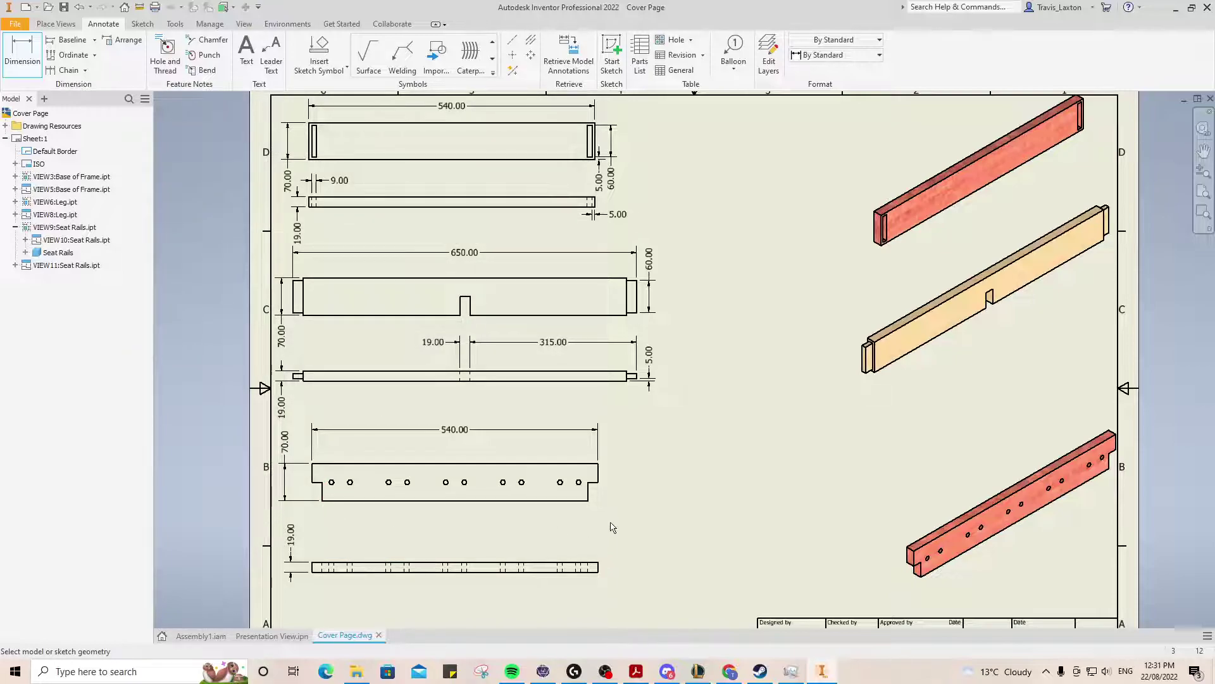
pyautogui.scroll(2, 333, 526)
pyautogui.scroll(-4, 310, 535)
pyautogui.scroll(4, 304, 543)
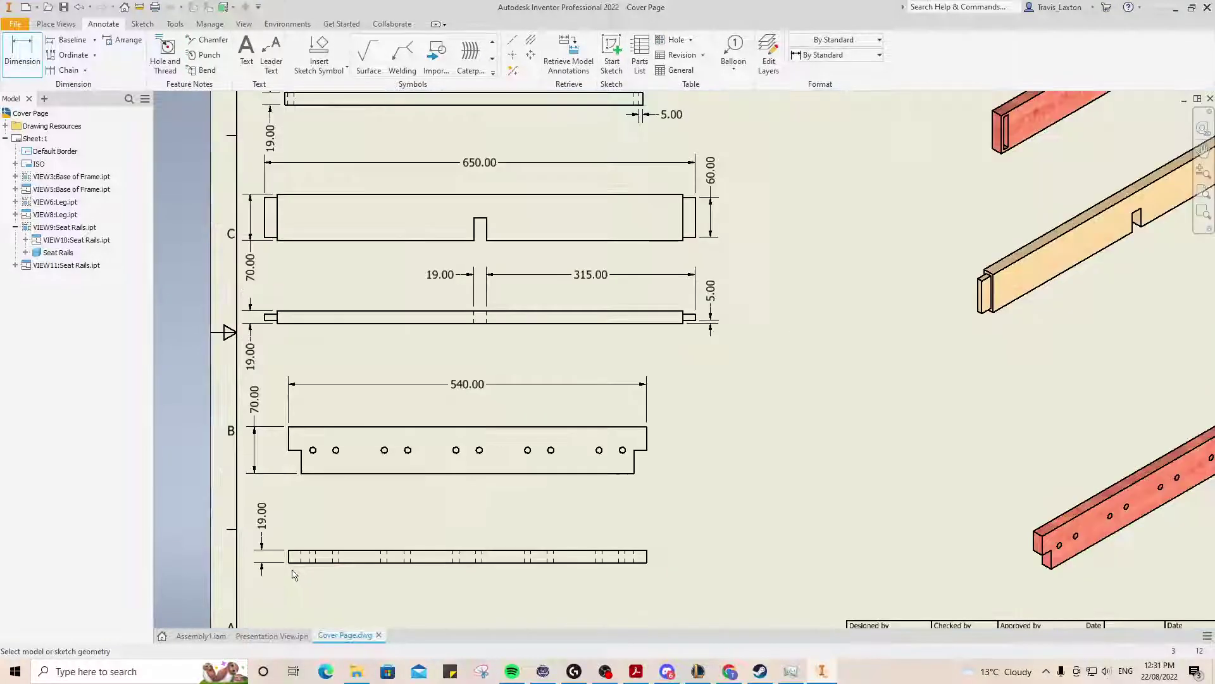
pyautogui.scroll(-1, 294, 515)
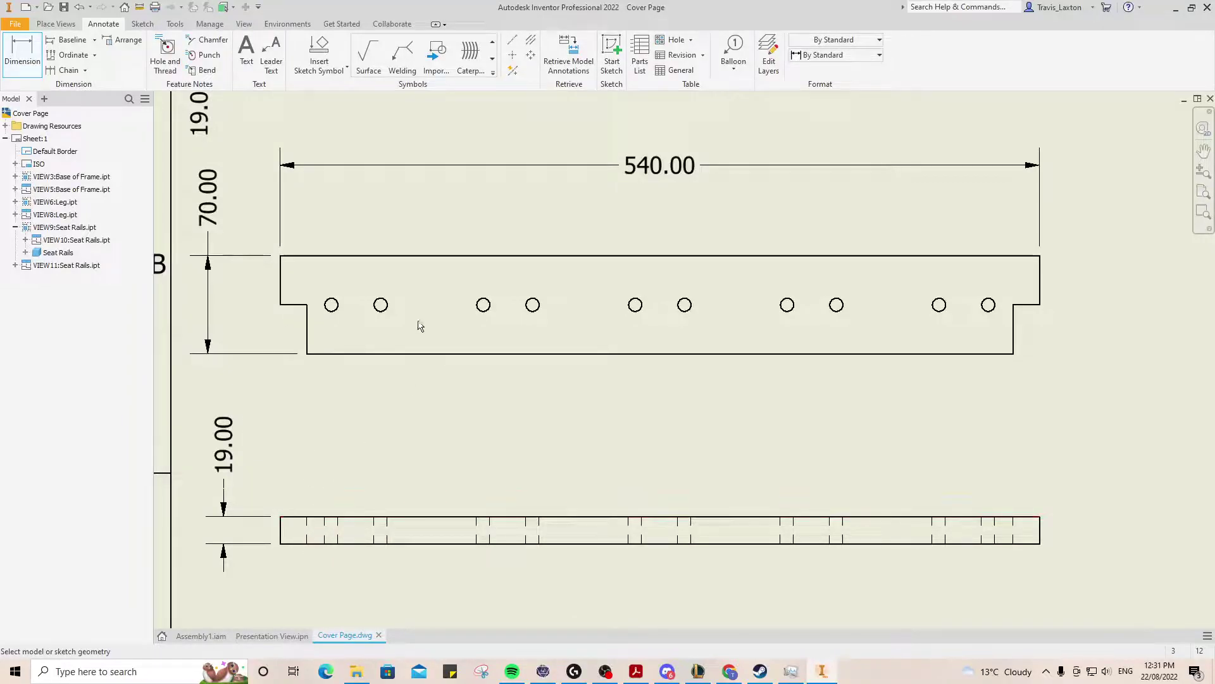
pyautogui.click(331, 306)
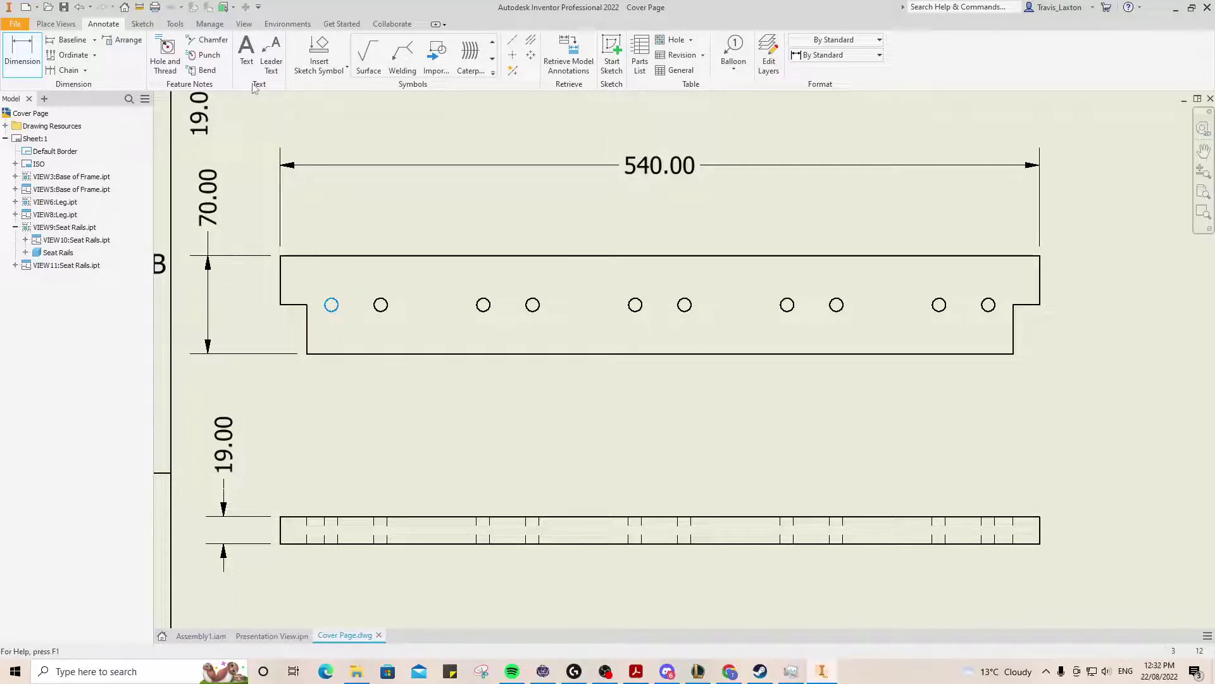
pyautogui.rightClick(329, 308)
pyautogui.press('Escape')
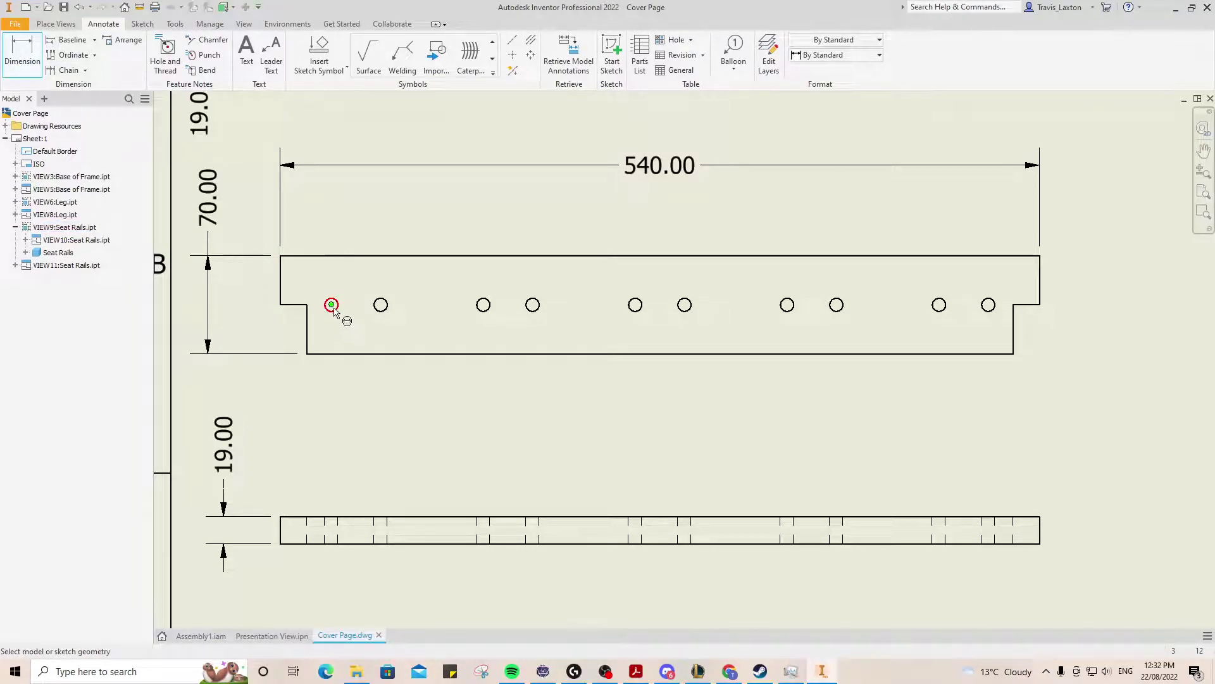
# Step: Dimension the diameter of the leftmost hole in the Seat Rail's face view, placing the text below and to its right
pyautogui.scroll(-6, 334, 309)
pyautogui.click(357, 336)
pyautogui.scroll(2, 374, 397)
pyautogui.scroll(2, 375, 397)
pyautogui.click(416, 438)
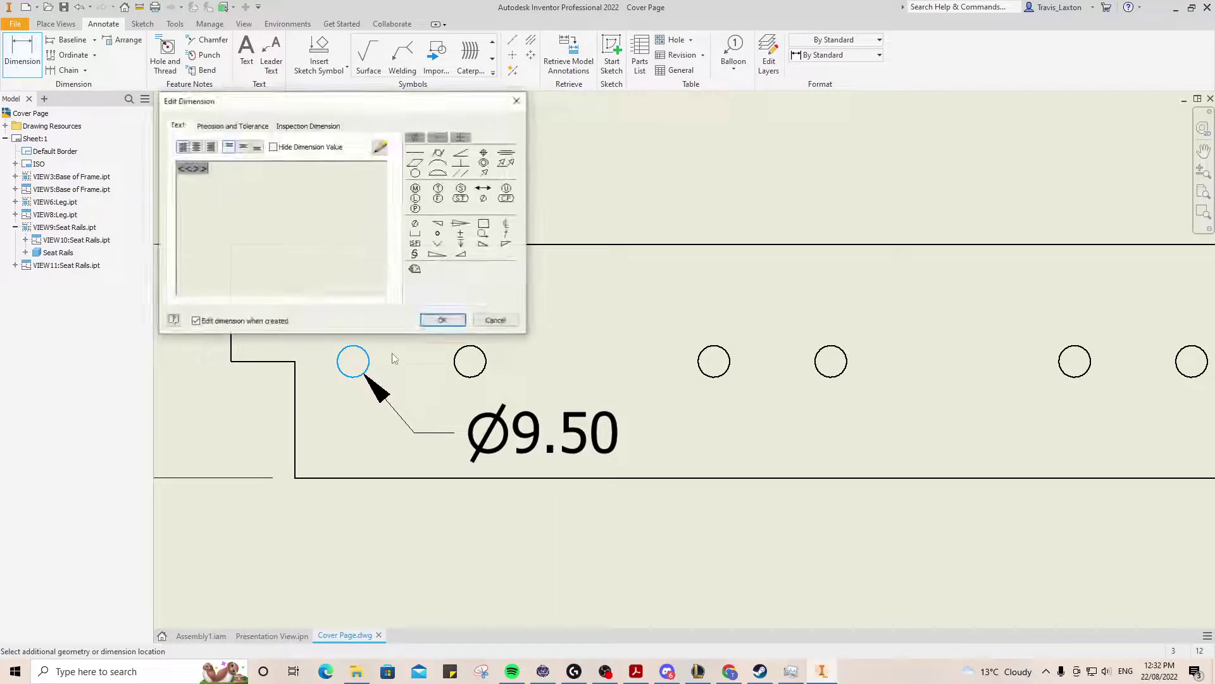
pyautogui.click(442, 319)
# Step: Add center marks to the holes in the Seat Rail's face view
pyautogui.scroll(5, 469, 357)
pyautogui.scroll(-3, 506, 344)
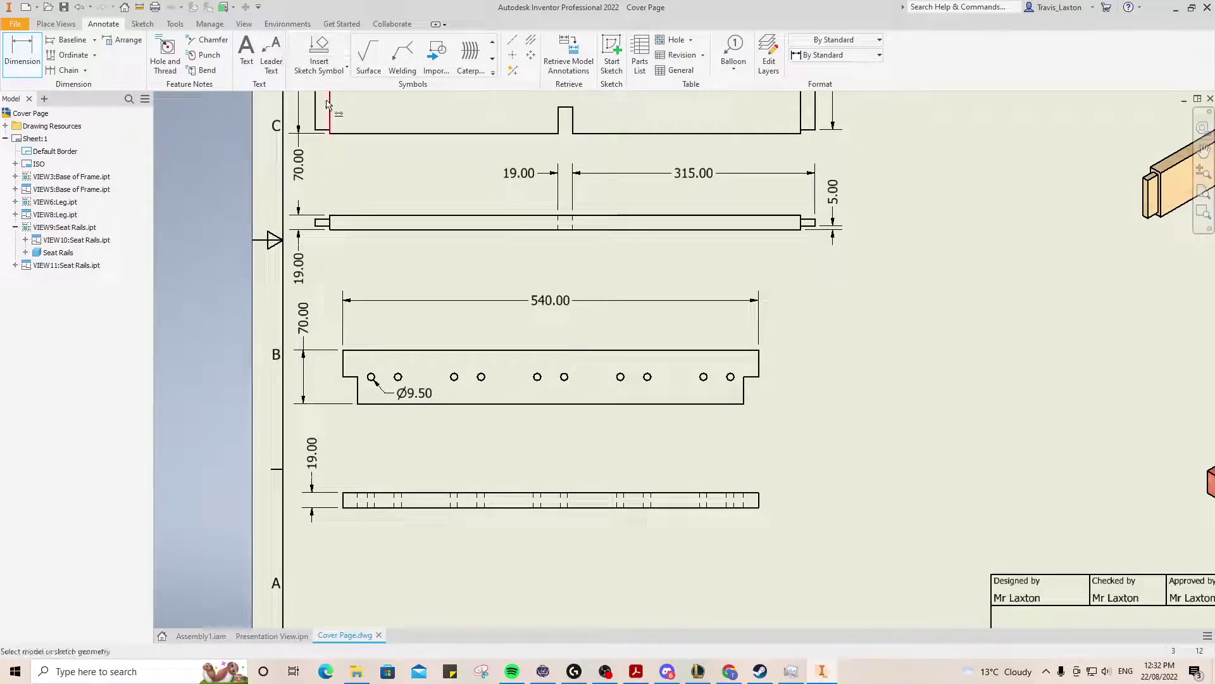
pyautogui.click(513, 55)
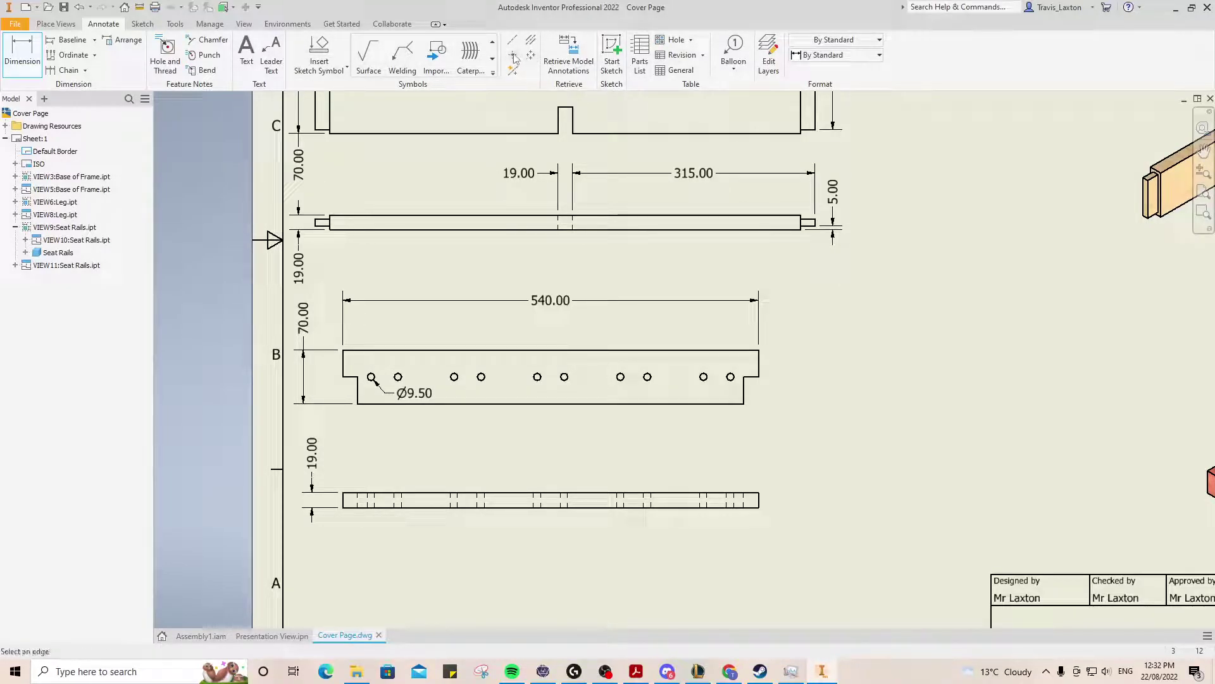
pyautogui.click(373, 377)
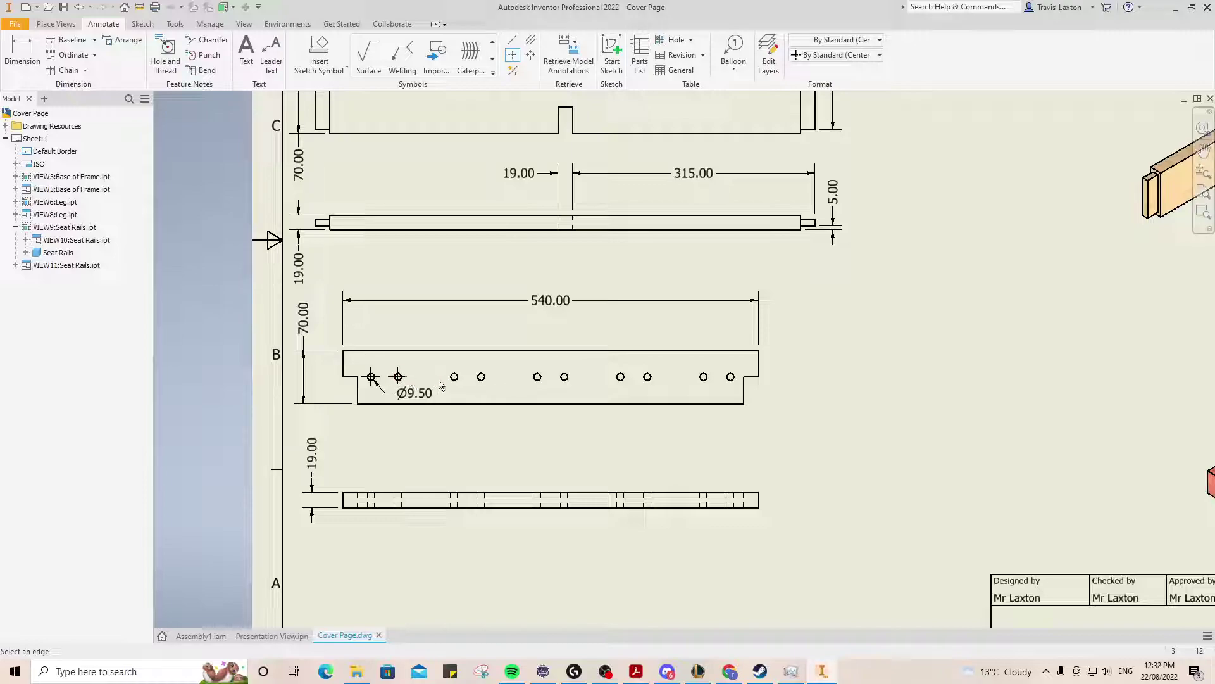
pyautogui.click(483, 379)
pyautogui.click(566, 379)
pyautogui.click(649, 379)
pyautogui.click(513, 39)
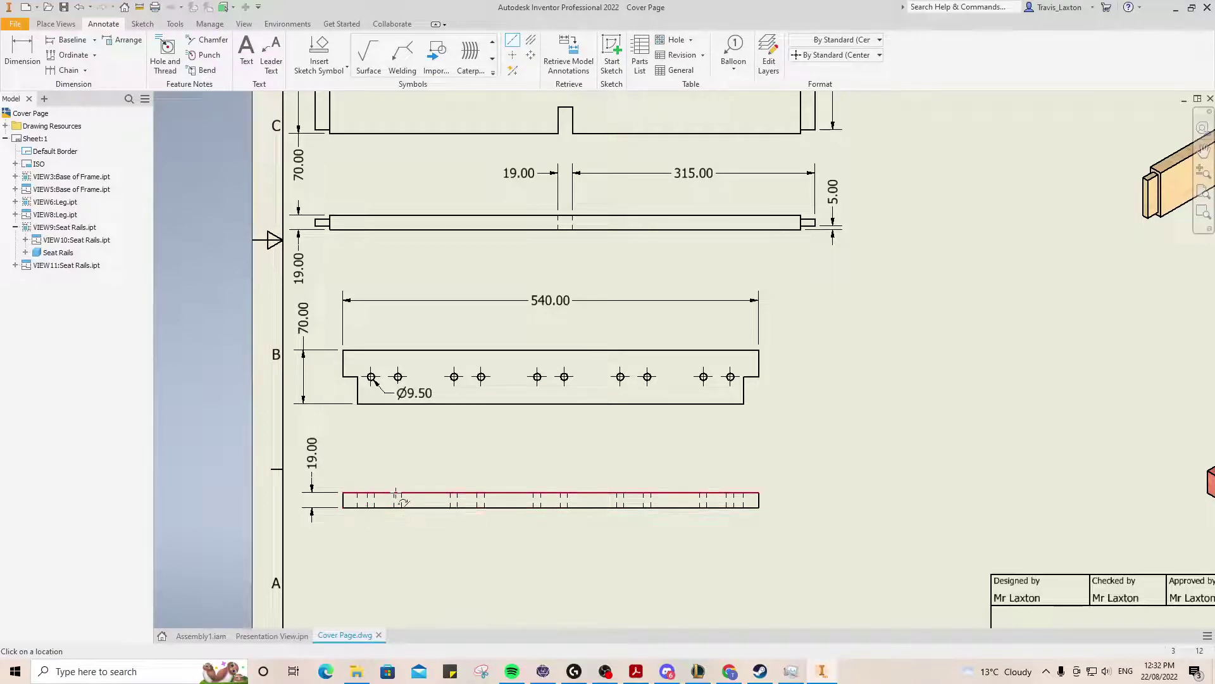
pyautogui.scroll(3, 374, 502)
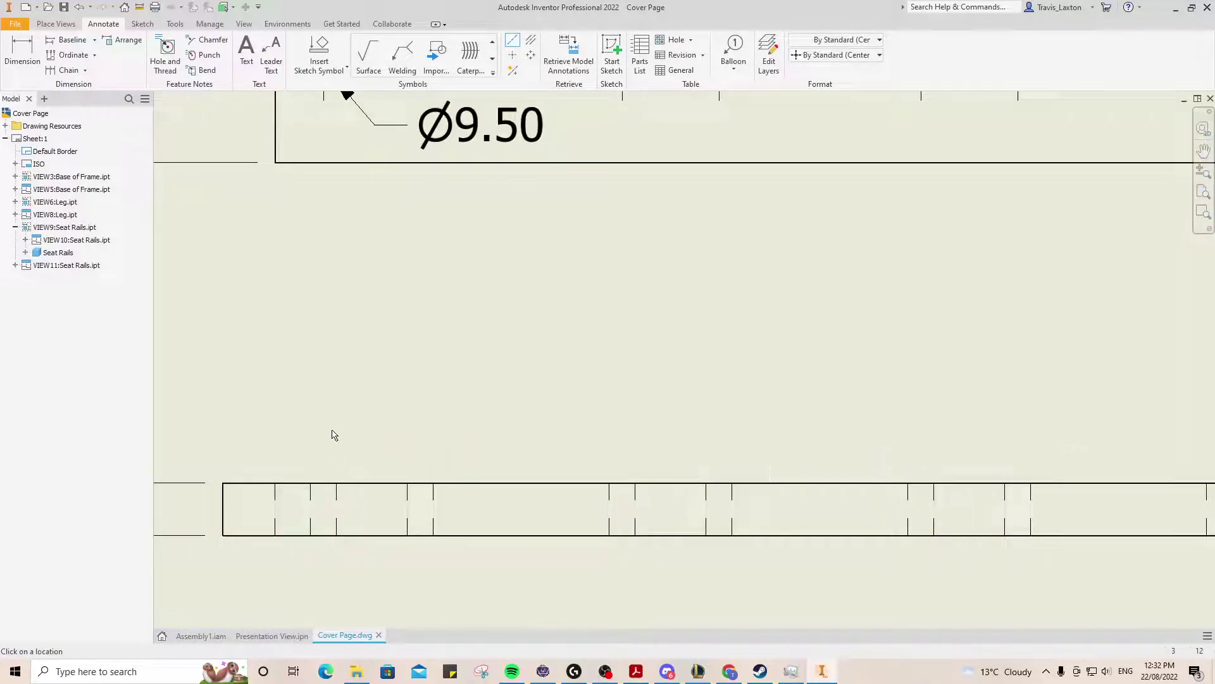
pyautogui.scroll(-3, 331, 431)
pyautogui.rightClick(329, 359)
pyautogui.click(255, 359)
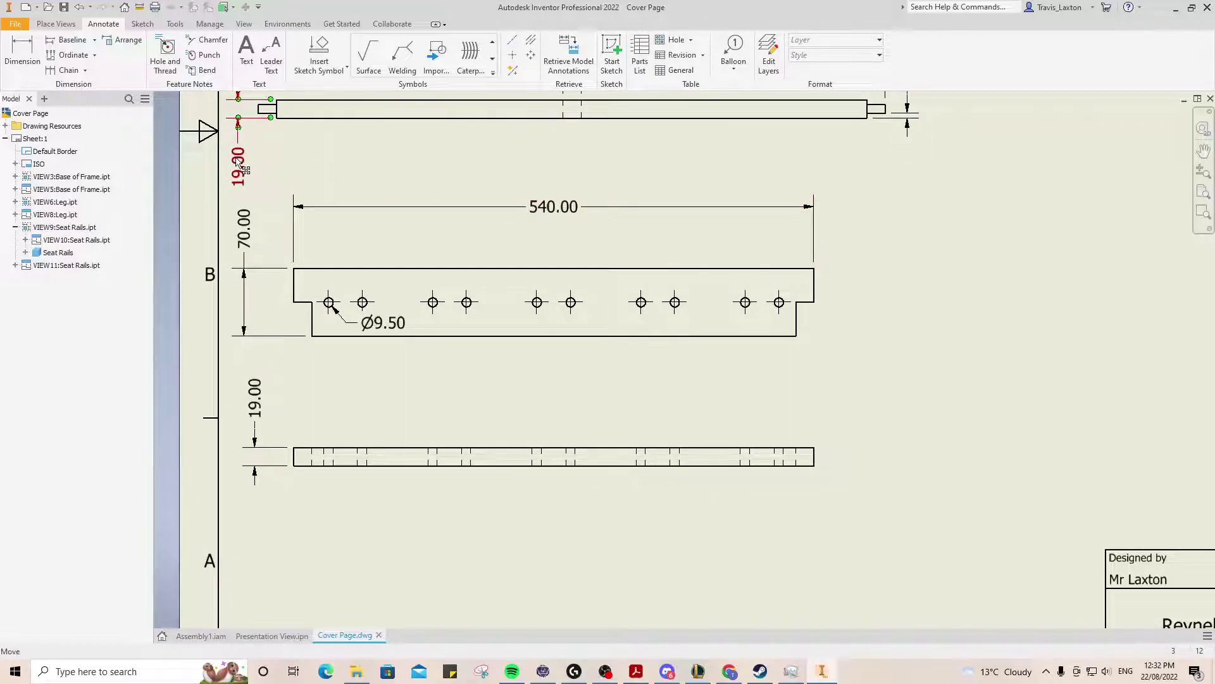
pyautogui.click(23, 51)
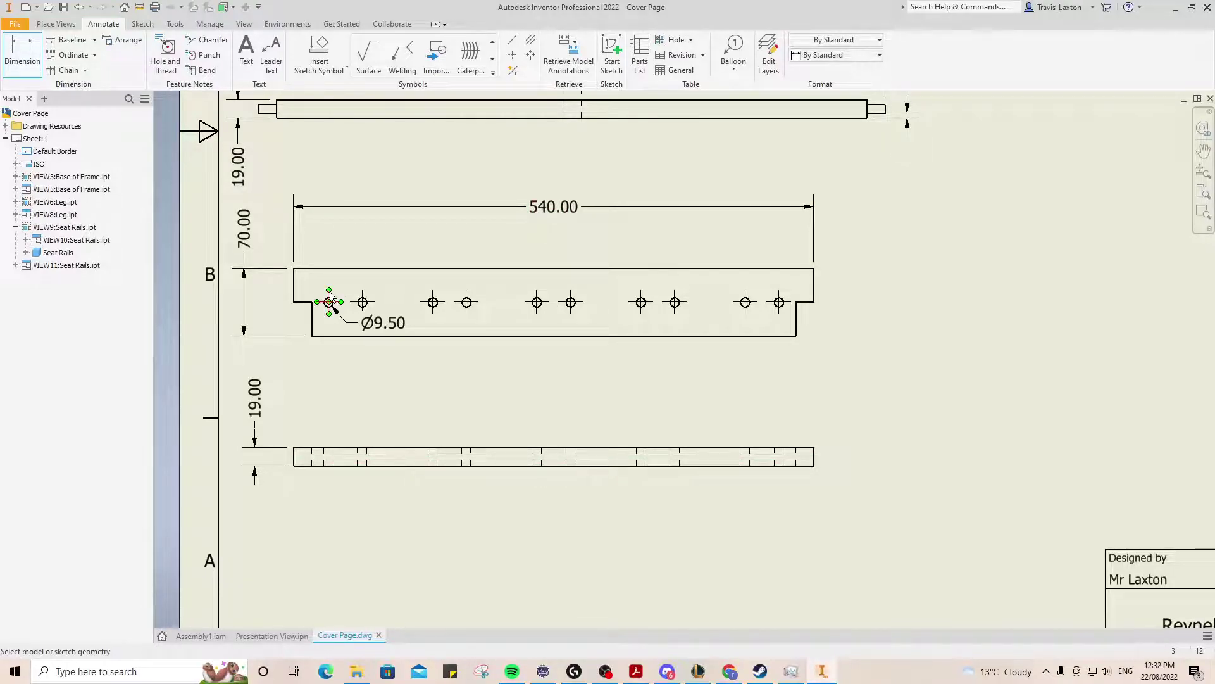
pyautogui.scroll(-3, 332, 295)
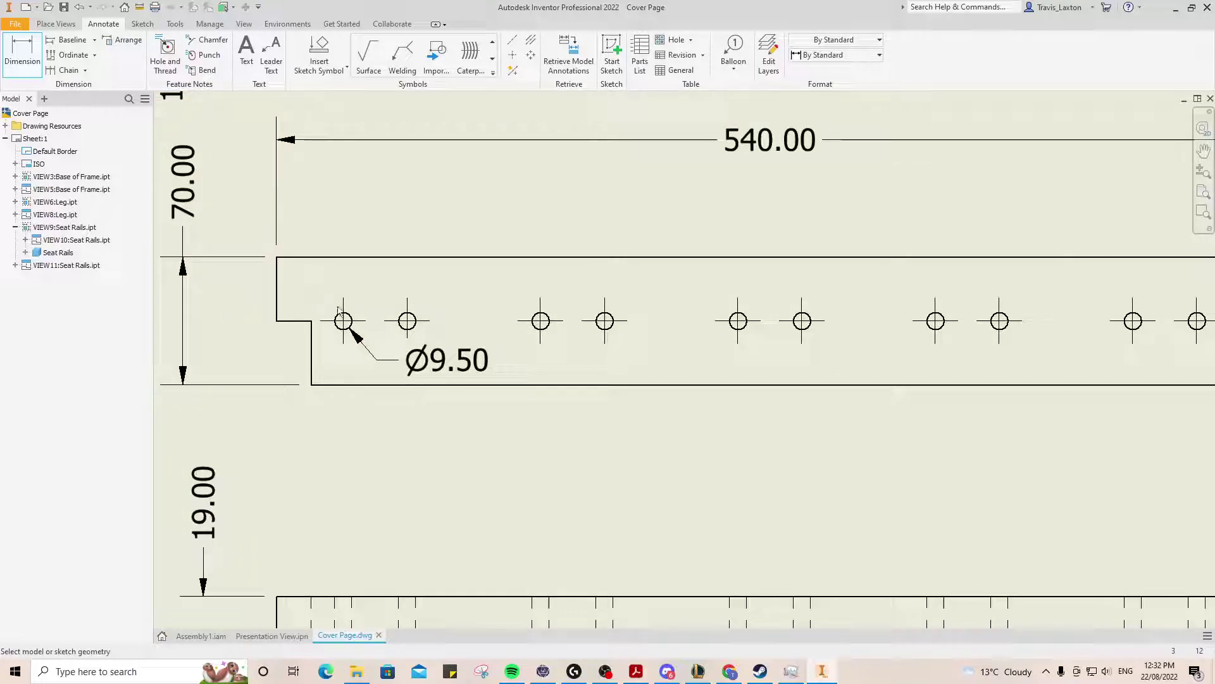
pyautogui.click(340, 298)
pyautogui.click(407, 319)
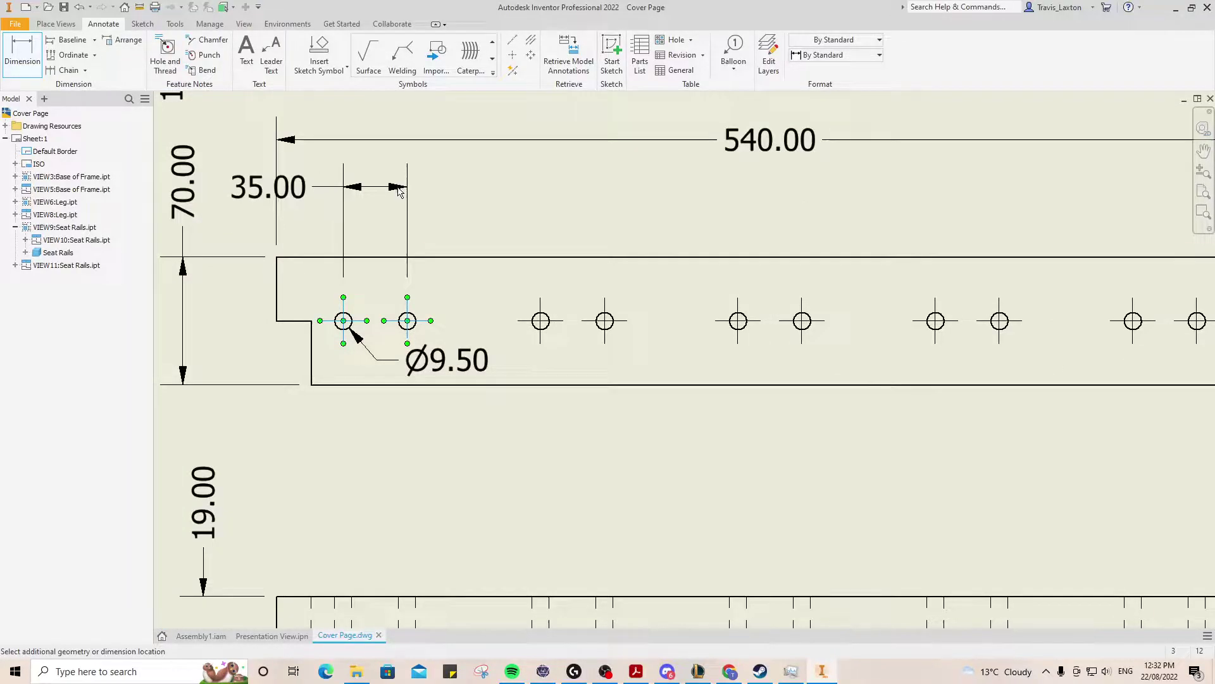
pyautogui.rightClick(418, 195)
pyautogui.click(472, 193)
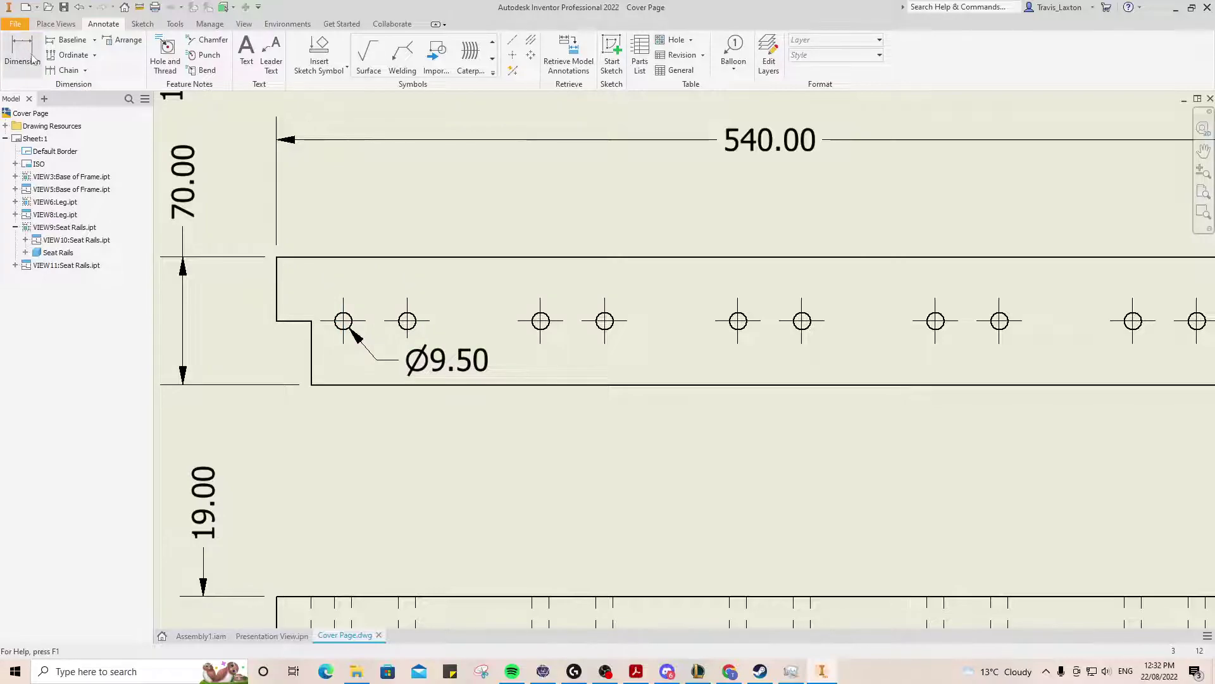
# Step: Dimension the centre-to-centre spacing of the Seat Rail's first two holes, placing it above the face view below the overall length
pyautogui.click(408, 321)
pyautogui.click(343, 321)
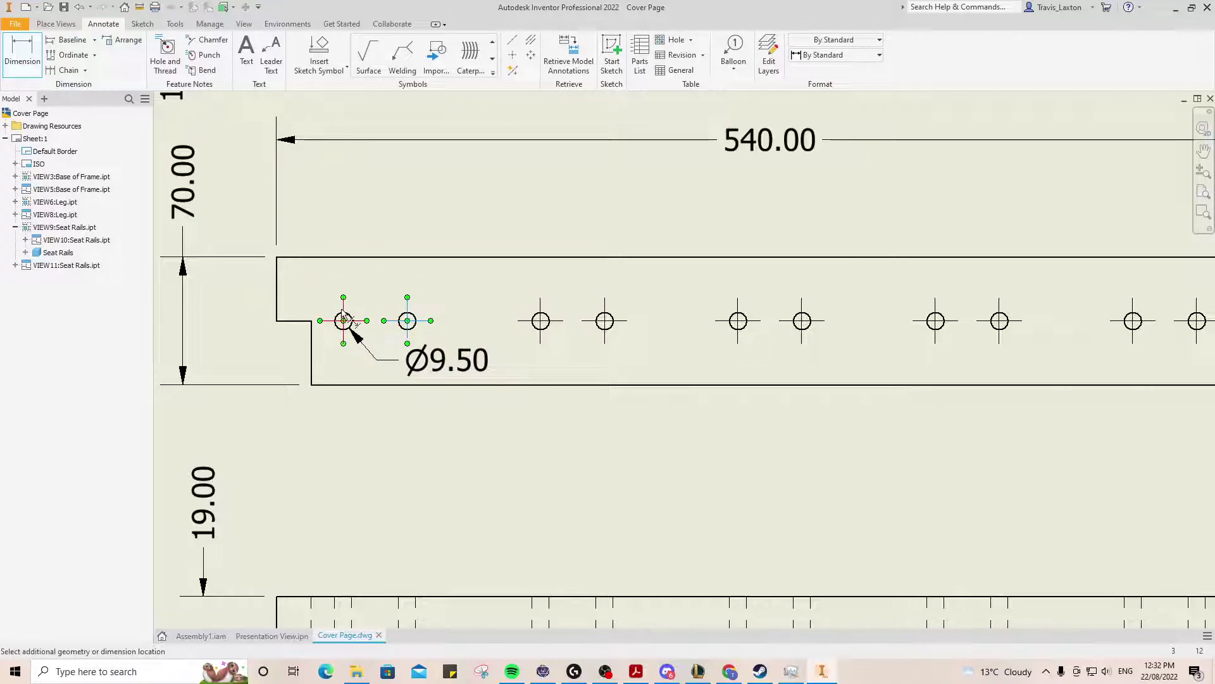
pyautogui.click(361, 183)
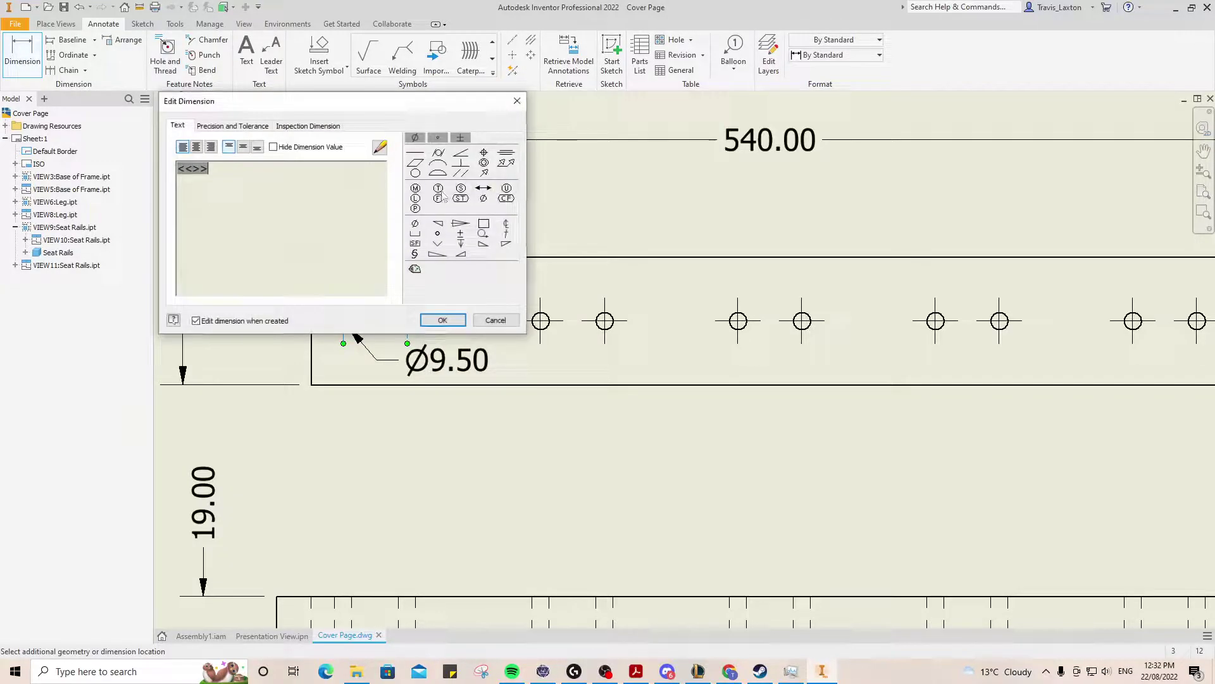
pyautogui.click(441, 319)
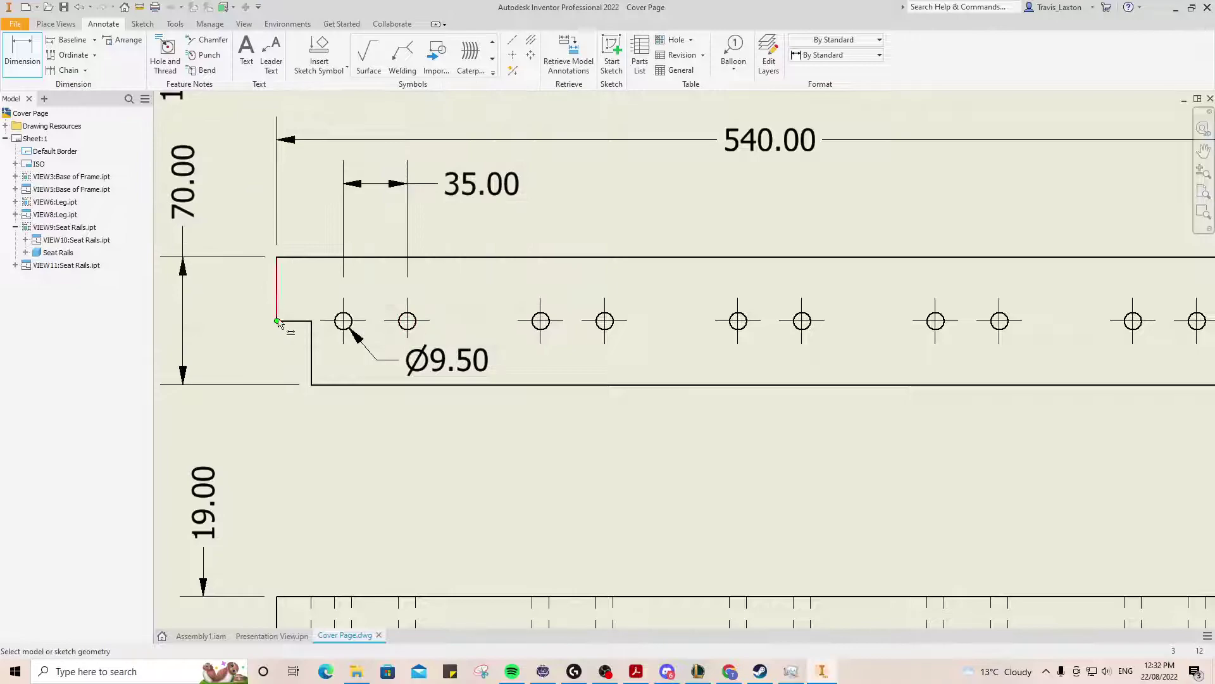
# Step: Dimension the horizontal distance from the left notch's vertical edge to the first hole's centre, placing it below the Seat Rail's face view
pyautogui.click(342, 339)
pyautogui.click(312, 373)
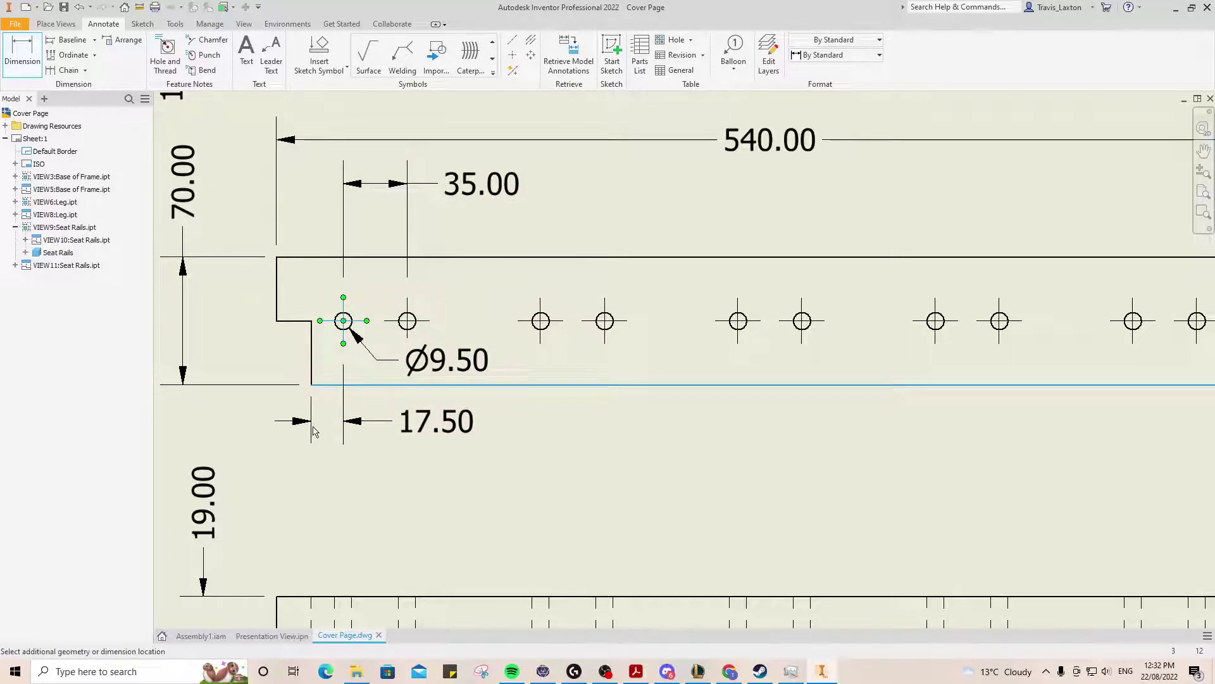
pyautogui.click(314, 454)
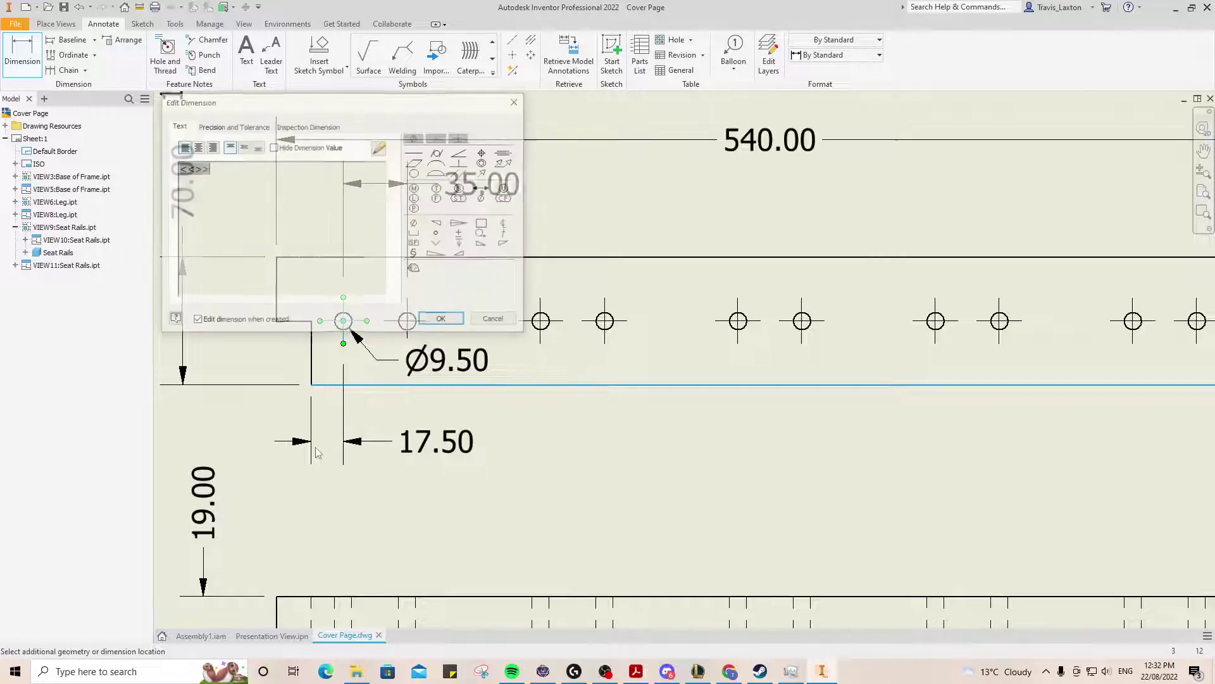
pyautogui.click(440, 319)
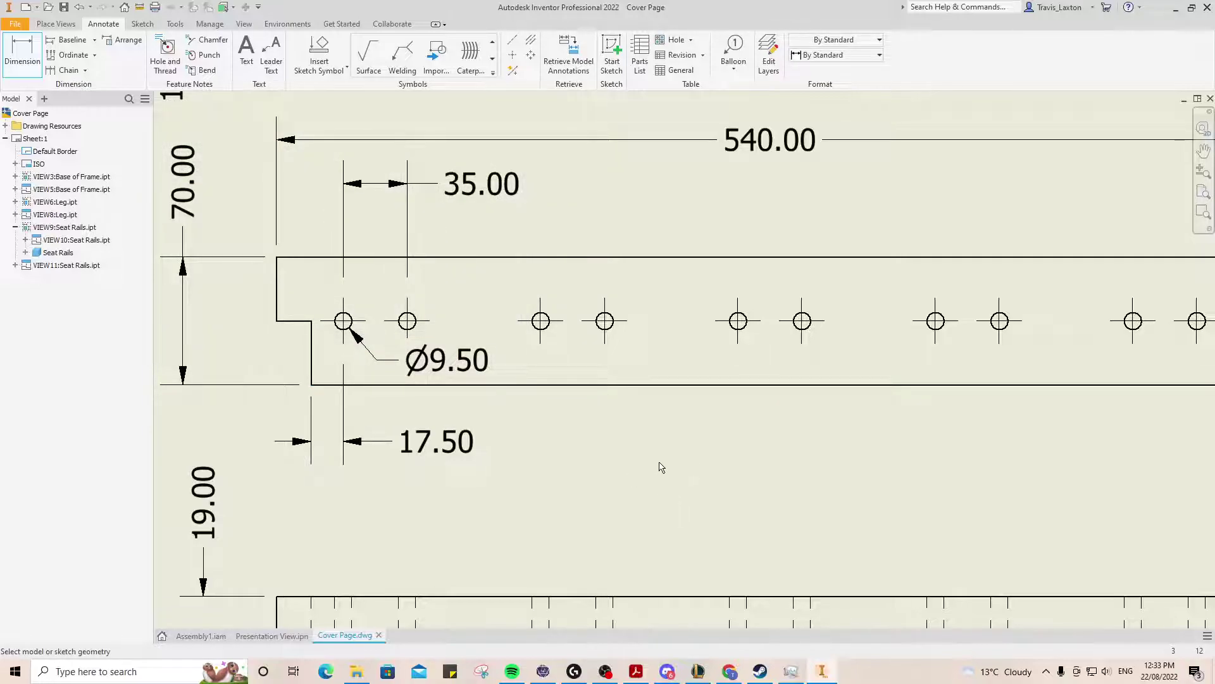
# Step: Dimension the gap between the Seat Rail's fourth and fifth hole centres, aligned with the hole-pair spacing dimension
pyautogui.scroll(3, 662, 466)
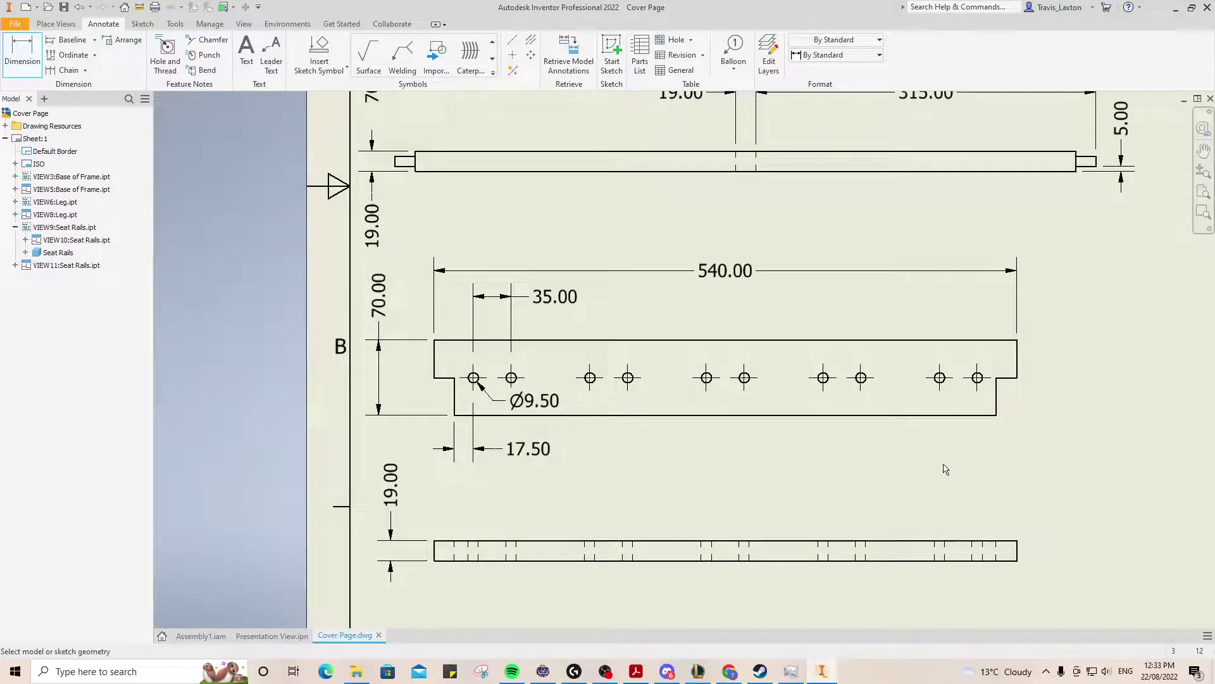
pyautogui.scroll(2, 968, 467)
pyautogui.scroll(-3, 844, 466)
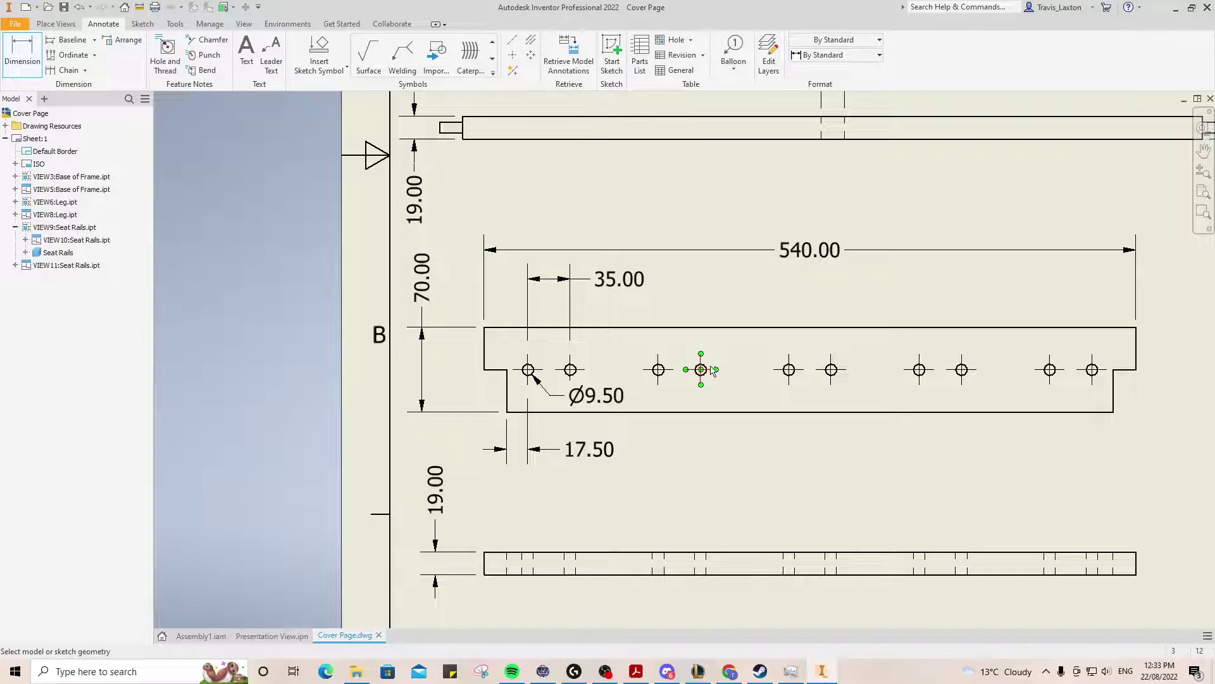
pyautogui.click(789, 369)
pyautogui.click(701, 369)
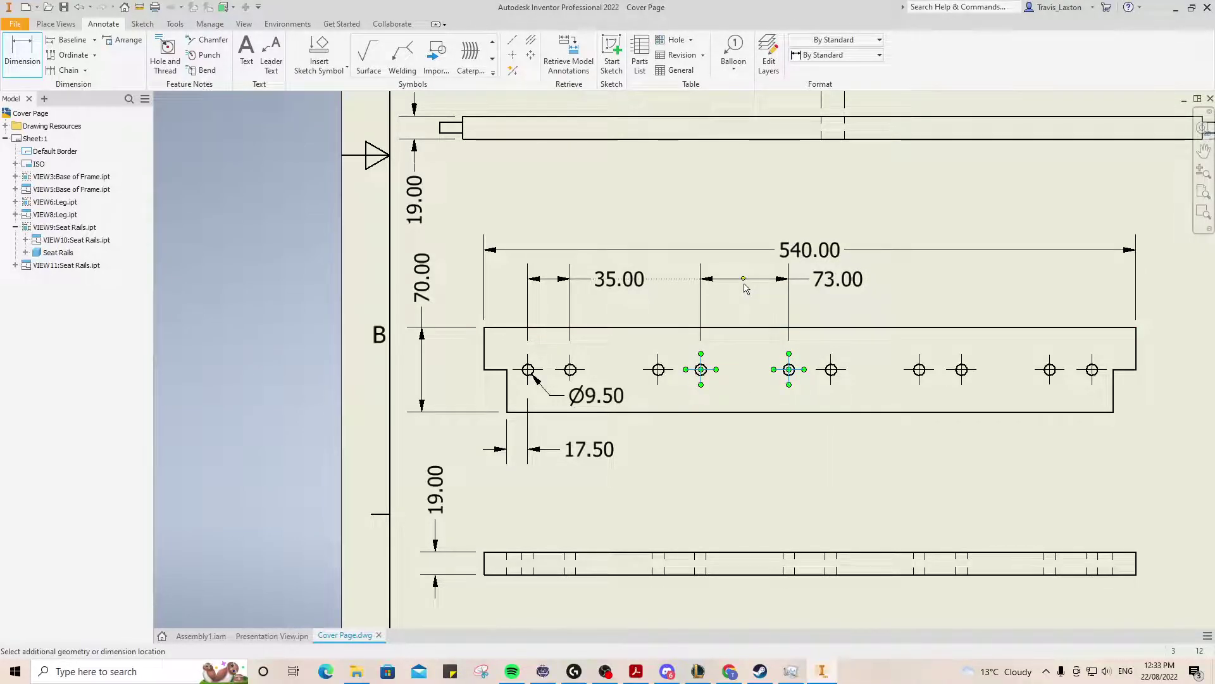
pyautogui.click(746, 288)
pyautogui.click(439, 320)
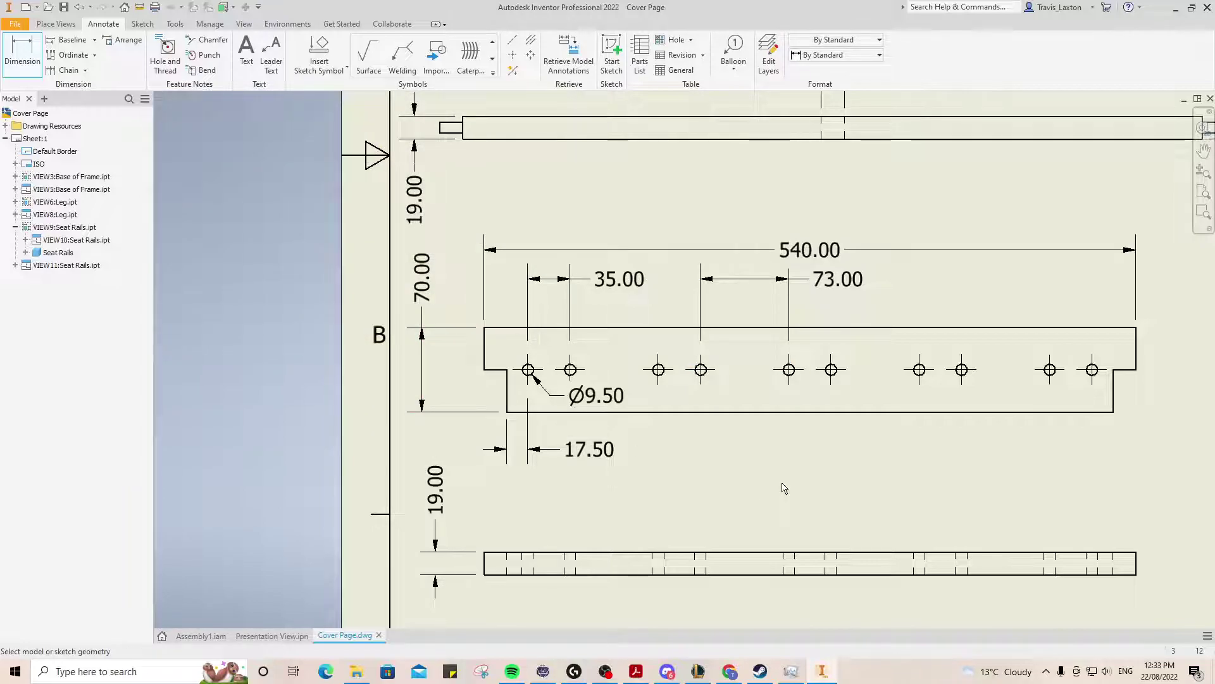
pyautogui.scroll(-2, 771, 456)
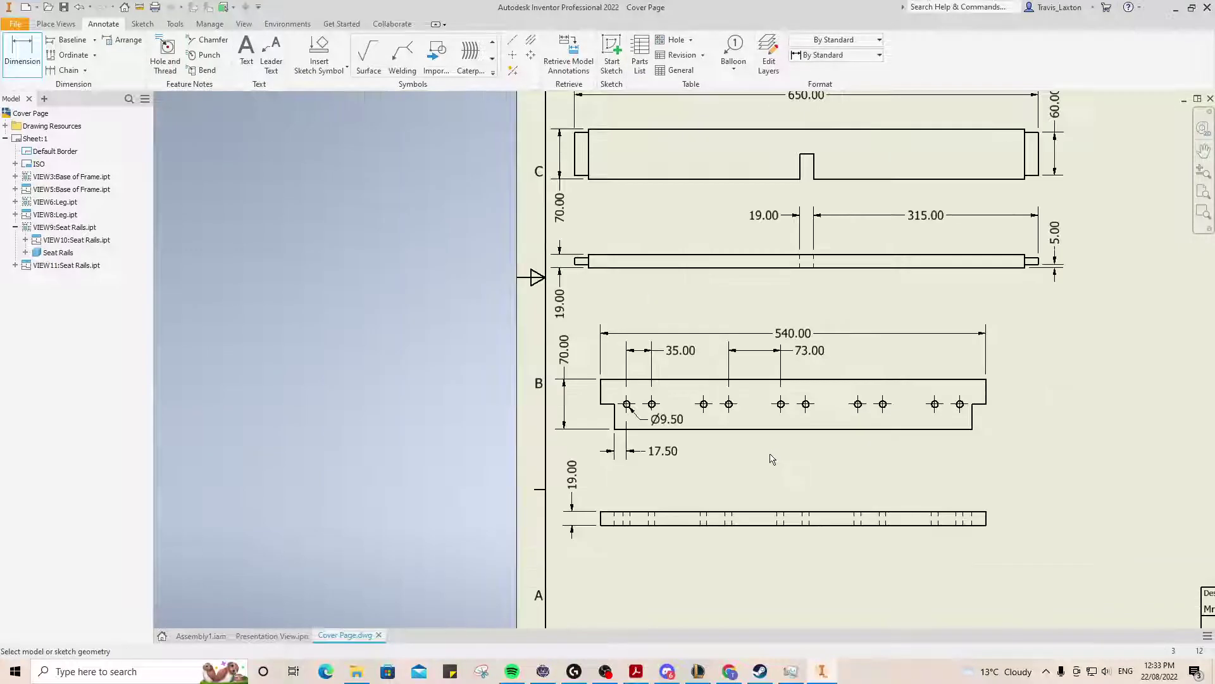
pyautogui.scroll(3, 889, 447)
pyautogui.click(937, 359)
pyautogui.click(791, 360)
pyautogui.rightClick(902, 291)
pyautogui.click(907, 285)
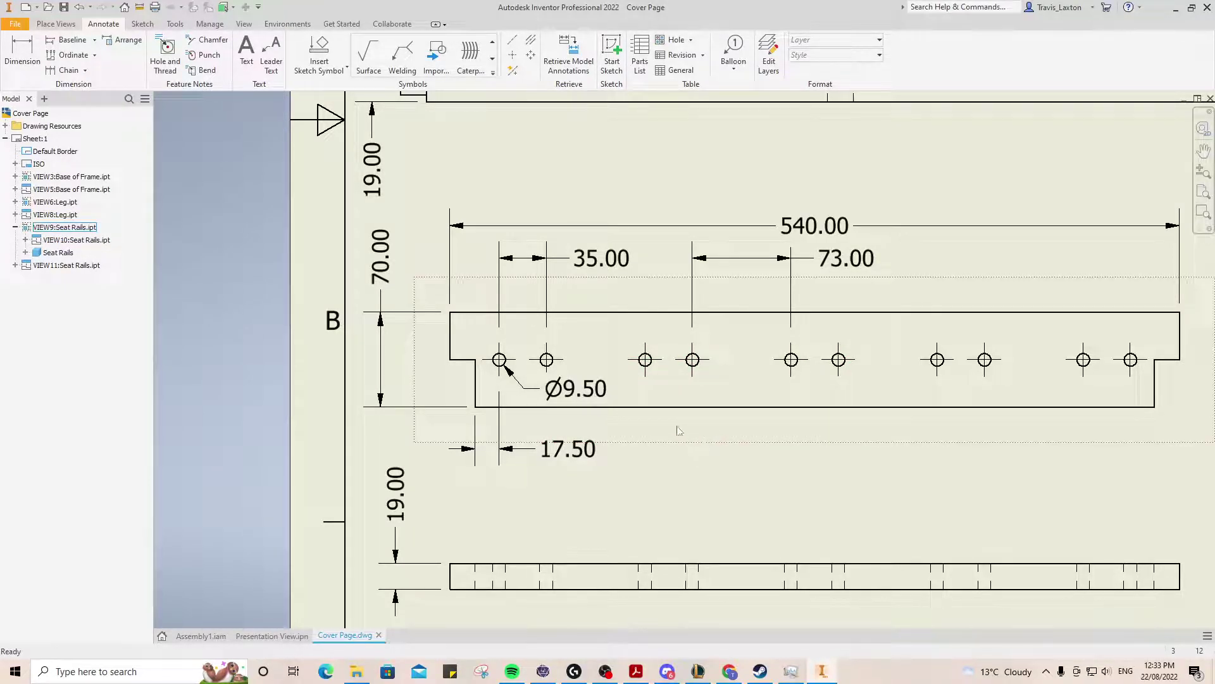
# Step: Dimension the height of the Seat Rail's right end edge above the notch, placing it to the right of the face view
pyautogui.scroll(-5, 685, 432)
pyautogui.scroll(3, 701, 544)
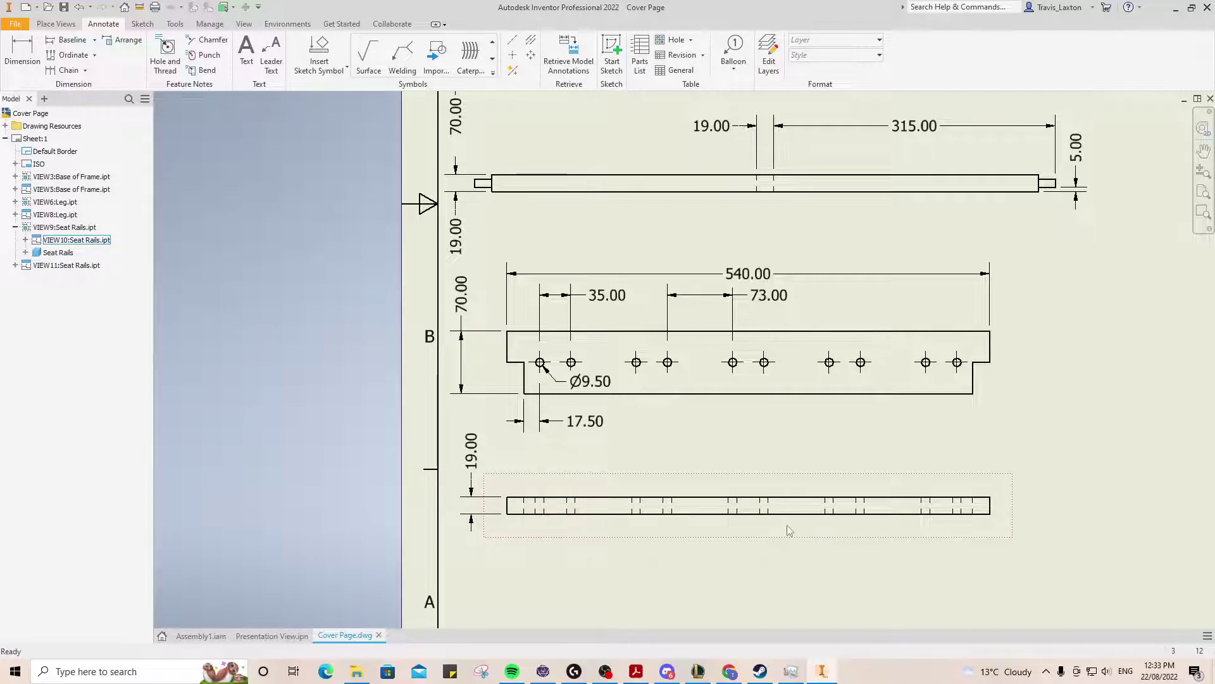
pyautogui.scroll(-2, 789, 531)
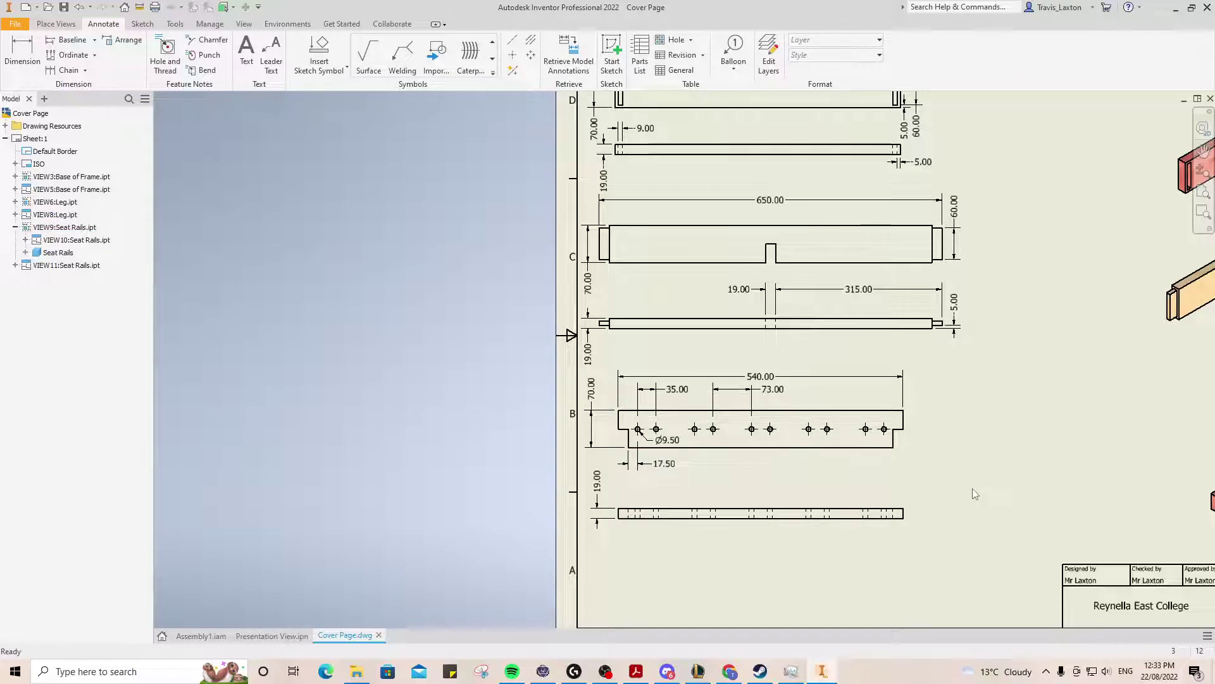
pyautogui.scroll(5, 972, 484)
pyautogui.press('d')
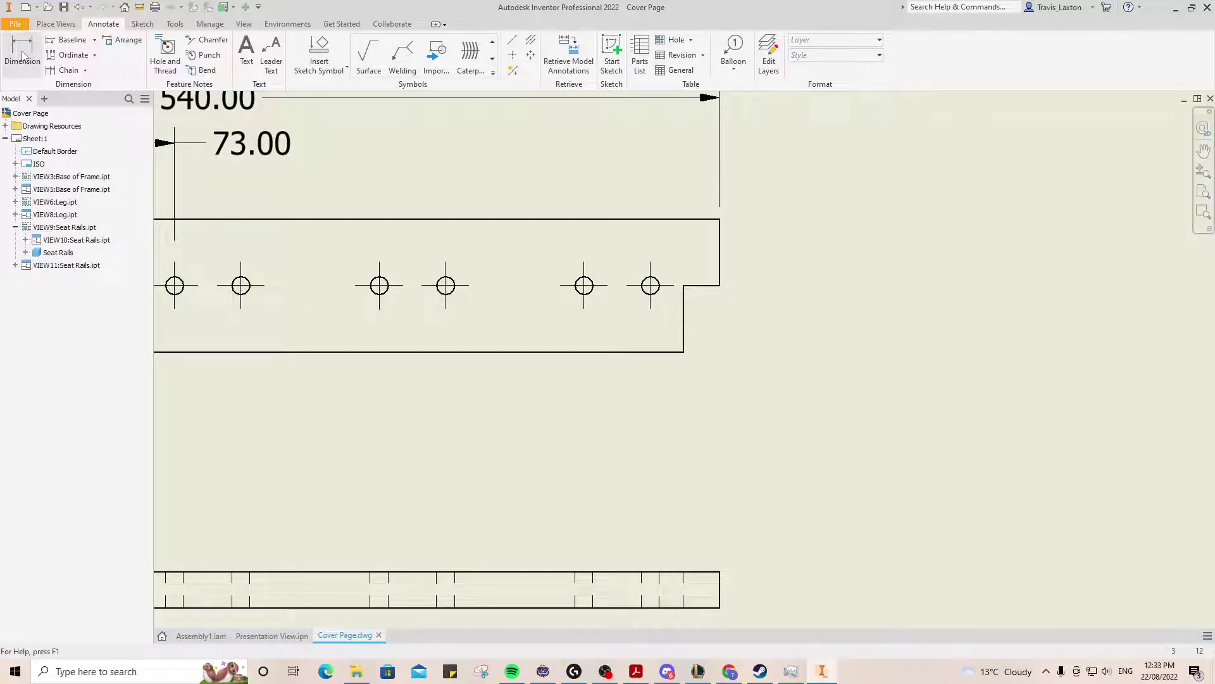
pyautogui.click(720, 220)
pyautogui.click(721, 272)
pyautogui.click(793, 234)
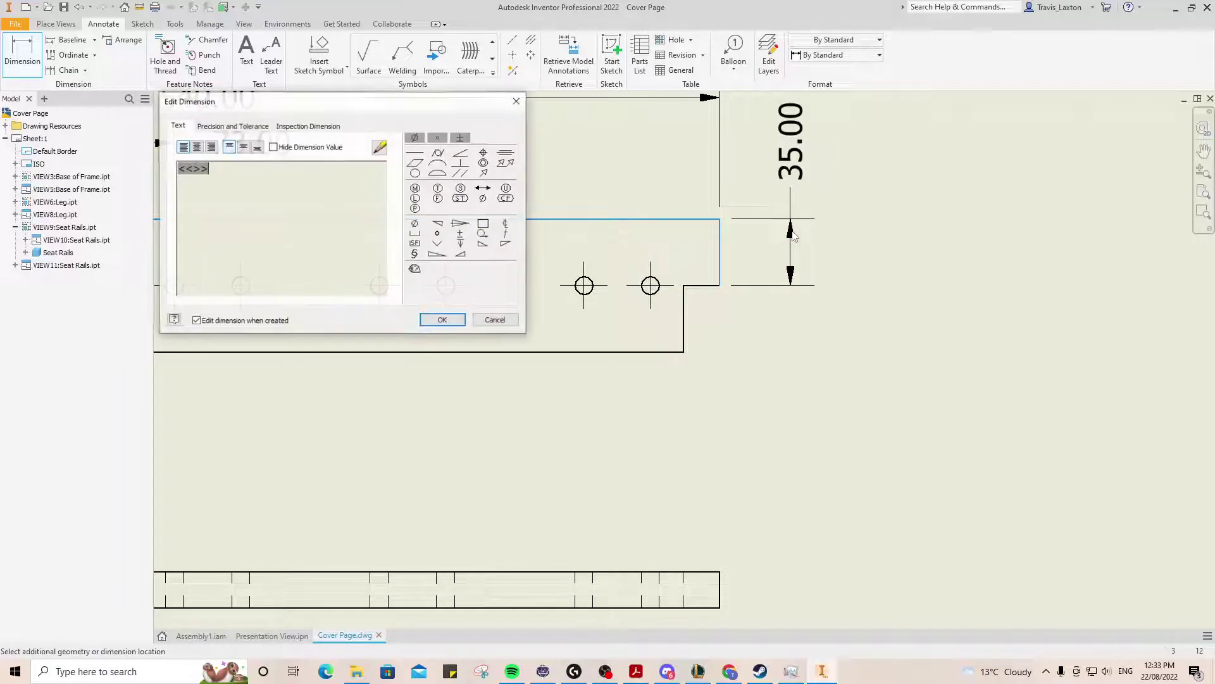
pyautogui.click(436, 317)
# Step: Dimension the right end notch's horizontal width below the Seat Rail's face view
pyautogui.click(688, 288)
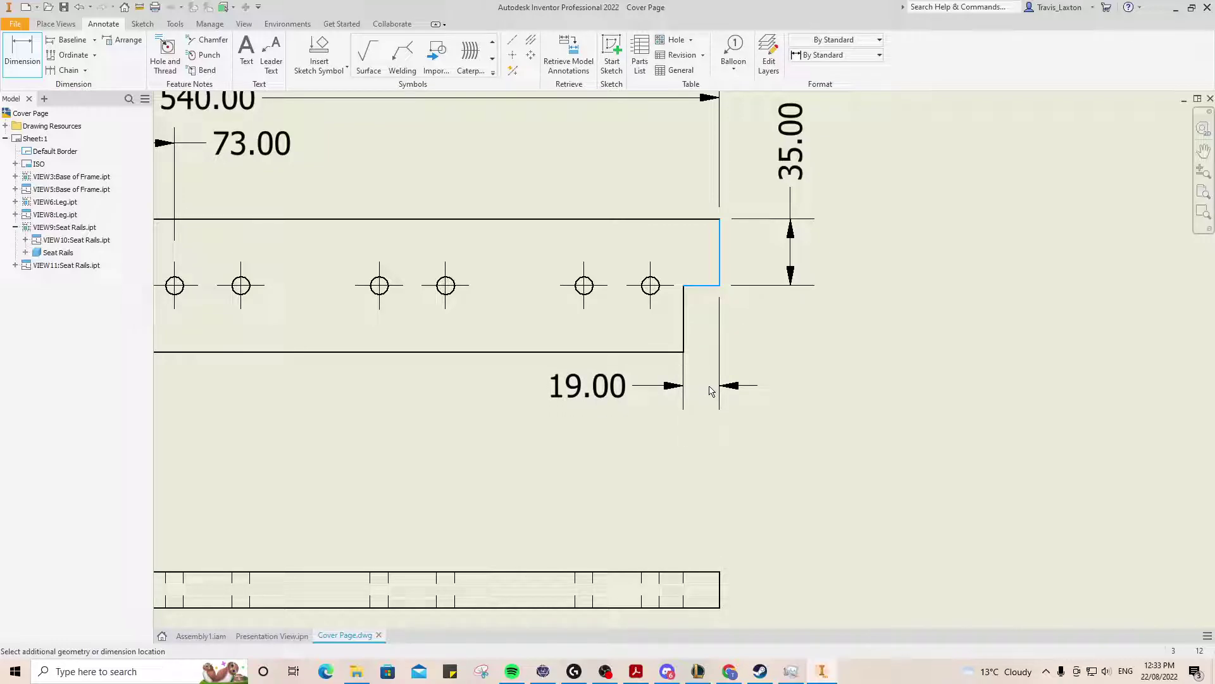
pyautogui.click(711, 386)
pyautogui.press('Return')
# Step: Add a leader text note reading "Seat Rail" in the space to the right of the Seat Rail's orthographic views
pyautogui.press('Home')
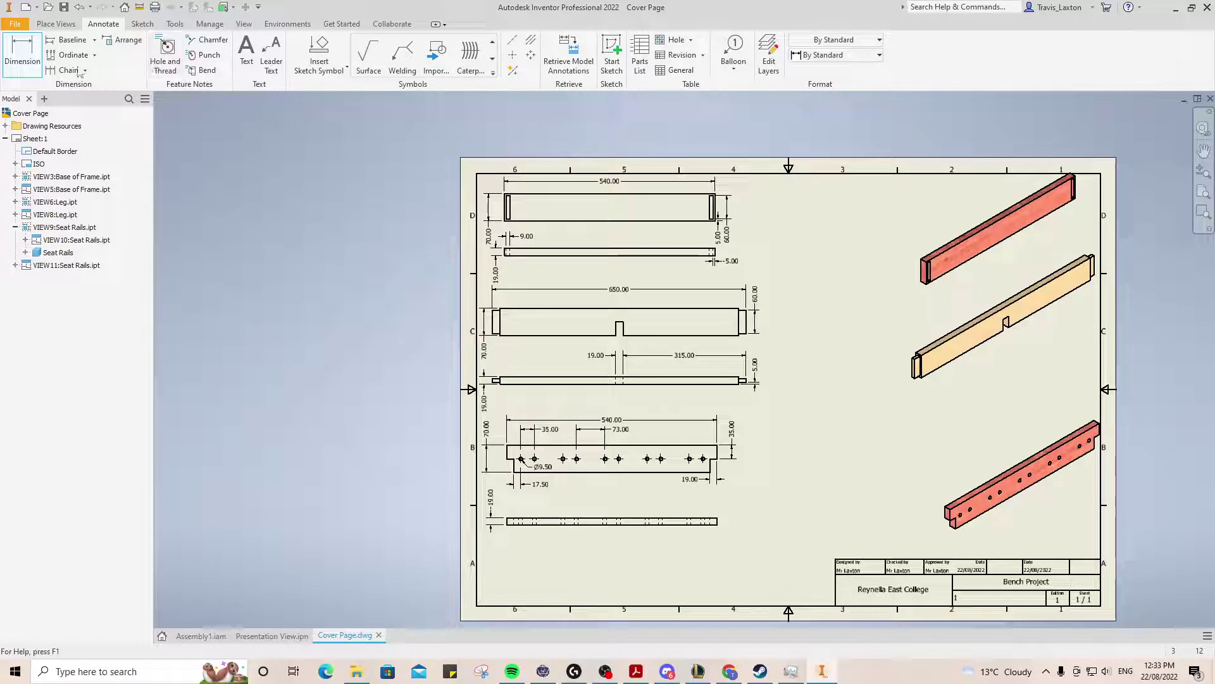
pyautogui.click(271, 57)
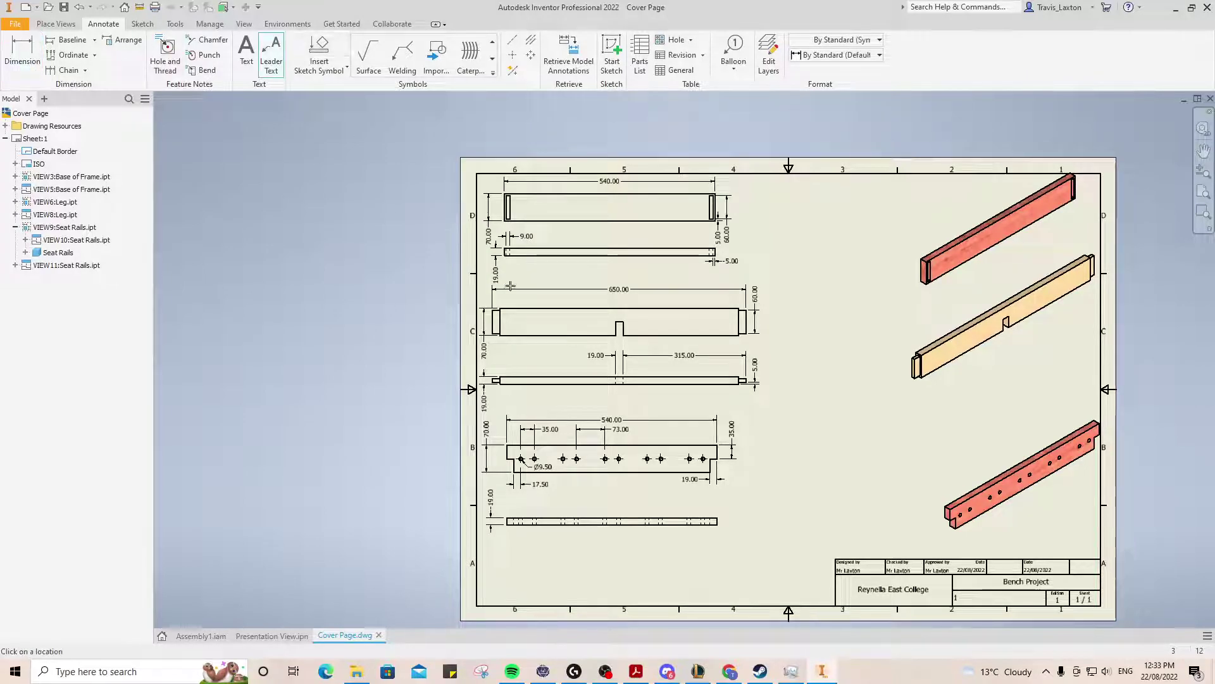
pyautogui.rightClick(793, 466)
pyautogui.click(831, 467)
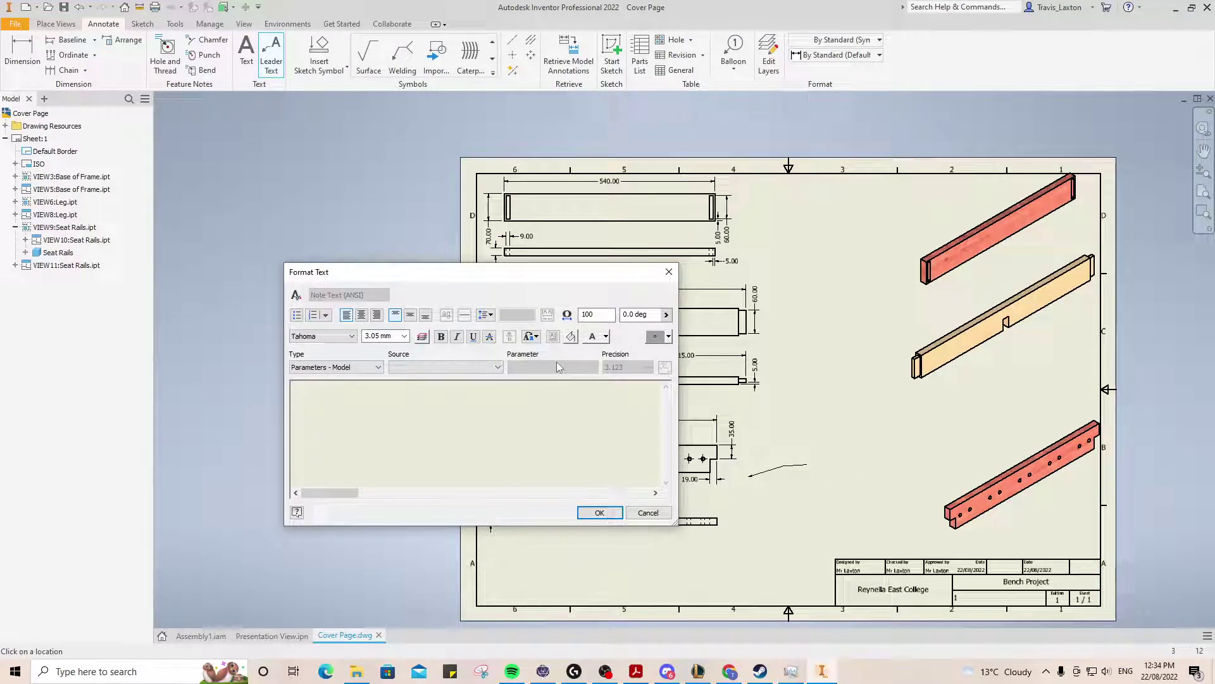
pyautogui.write('Seat Rail')
# Step: Set the "Seat Rail" leader note's text height to 10 mm and finish placing it
pyautogui.hotkey('ctrl', 'a')
pyautogui.click(379, 335)
pyautogui.write('1')
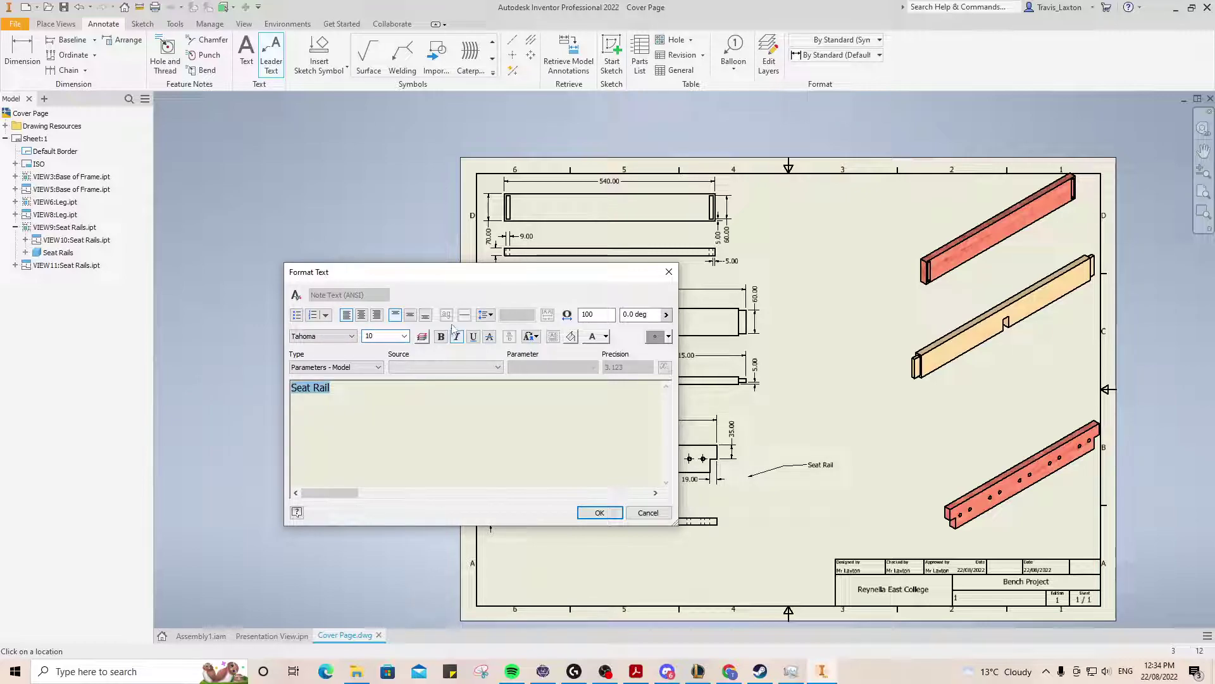
pyautogui.click(403, 403)
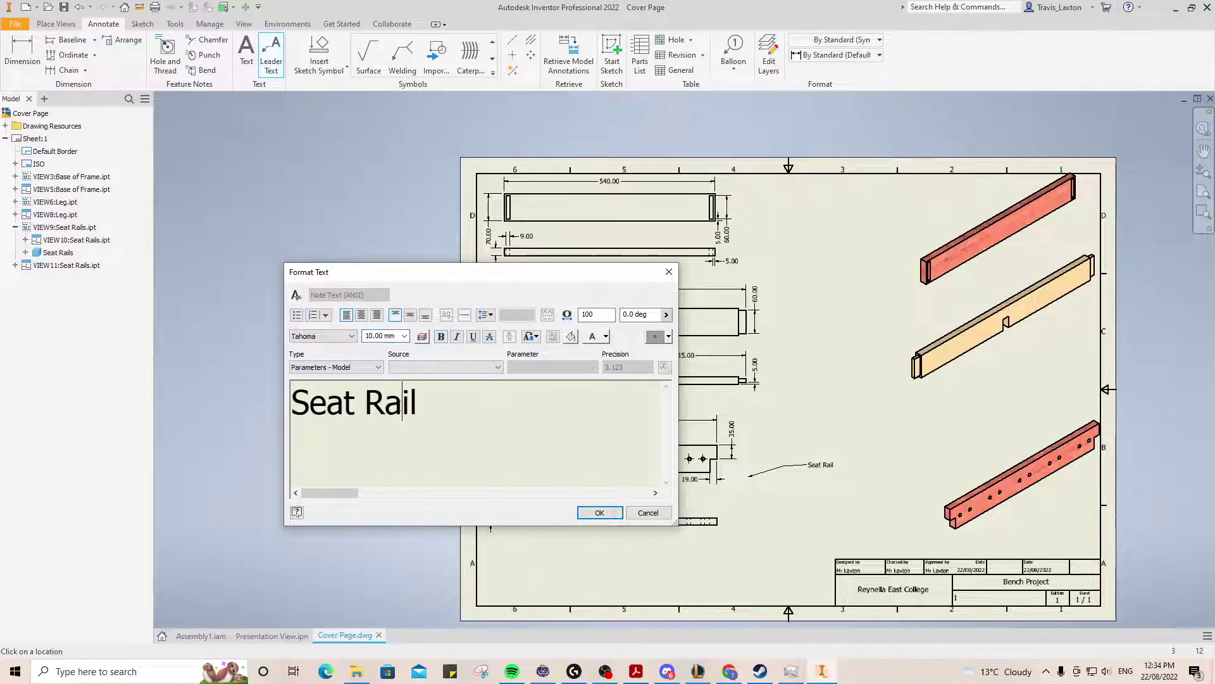
pyautogui.click(601, 514)
pyautogui.rightClick(407, 325)
pyautogui.click(347, 321)
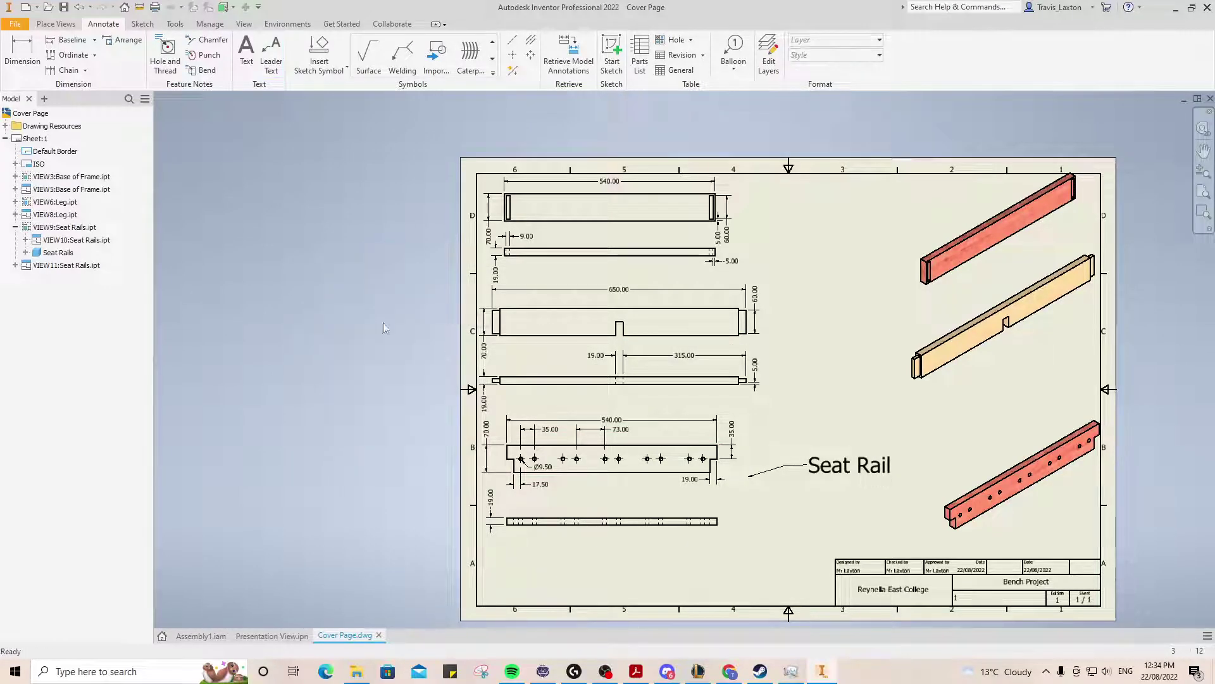
# Step: Change the Seat Rail leader note's text to "Seat Rail x 2"
pyautogui.doubleClick(849, 476)
pyautogui.write('x 2')
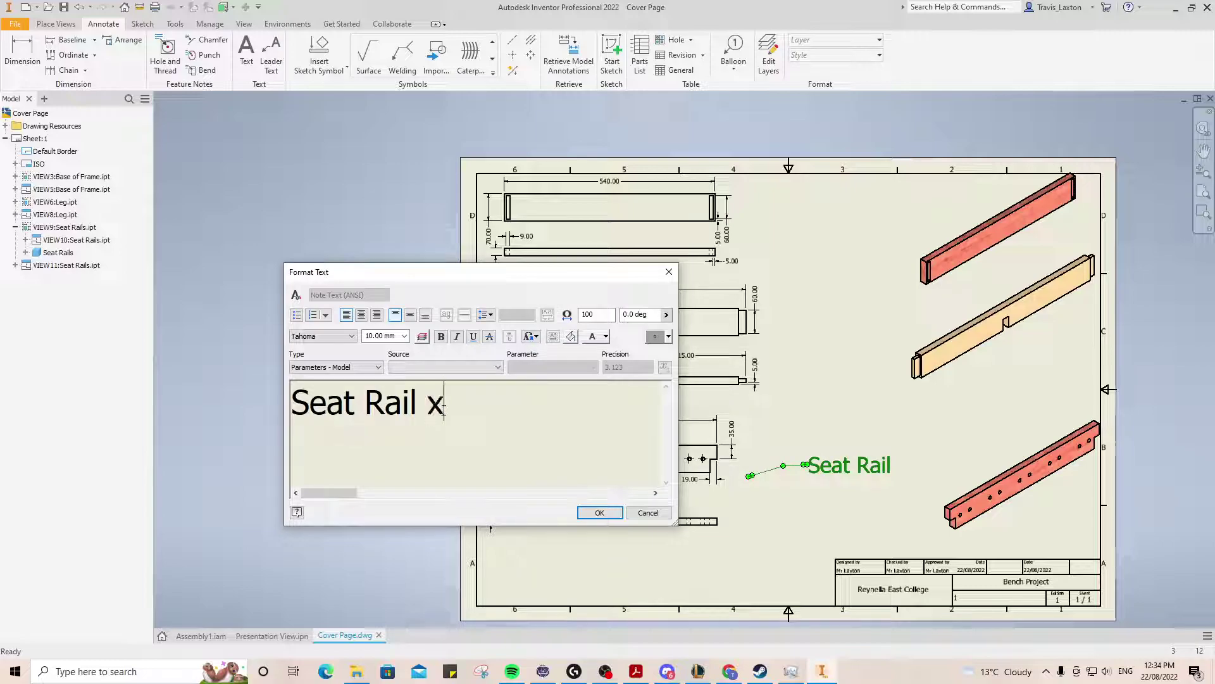
pyautogui.click(600, 512)
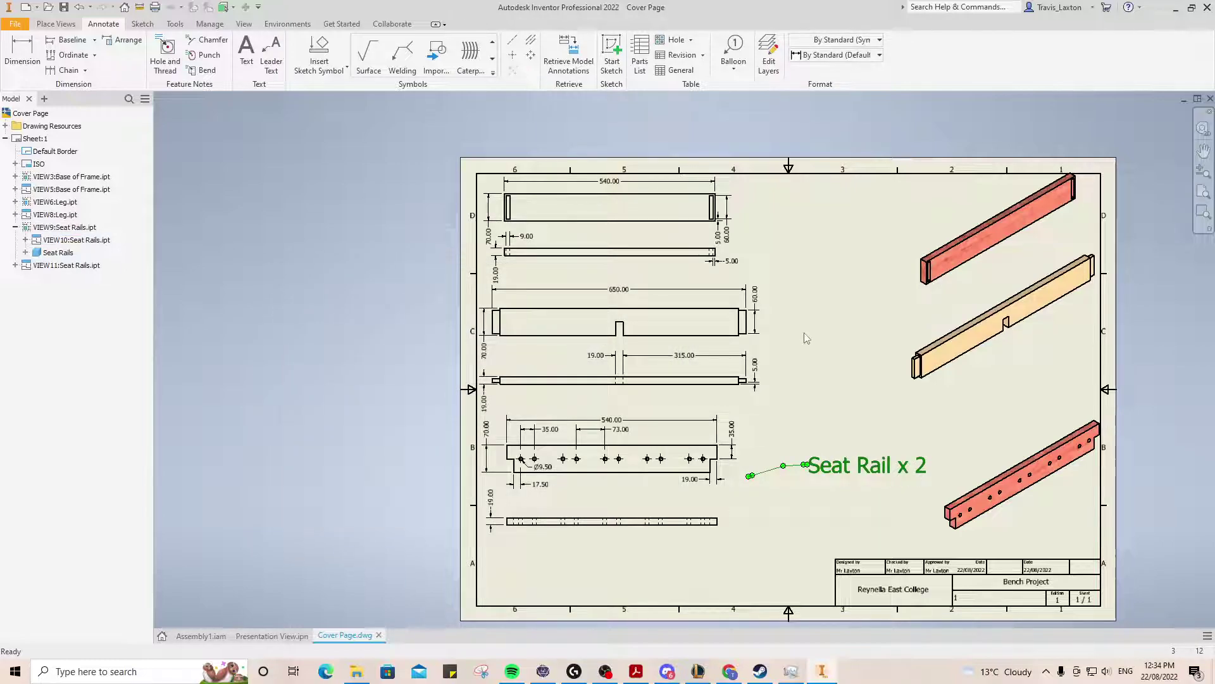
# Step: Add a leader note reading "Leg x 2" with 10 mm text height to the right of the Leg's orthographic views
pyautogui.press('Return')
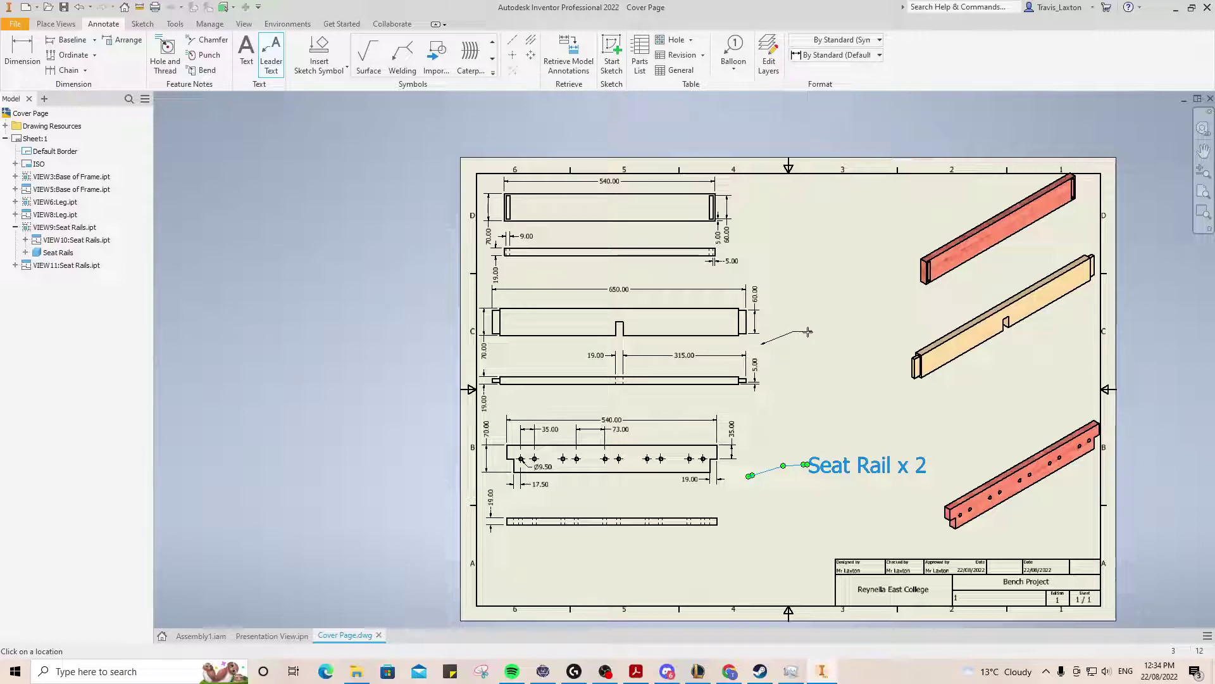
pyautogui.rightClick(808, 332)
pyautogui.click(791, 407)
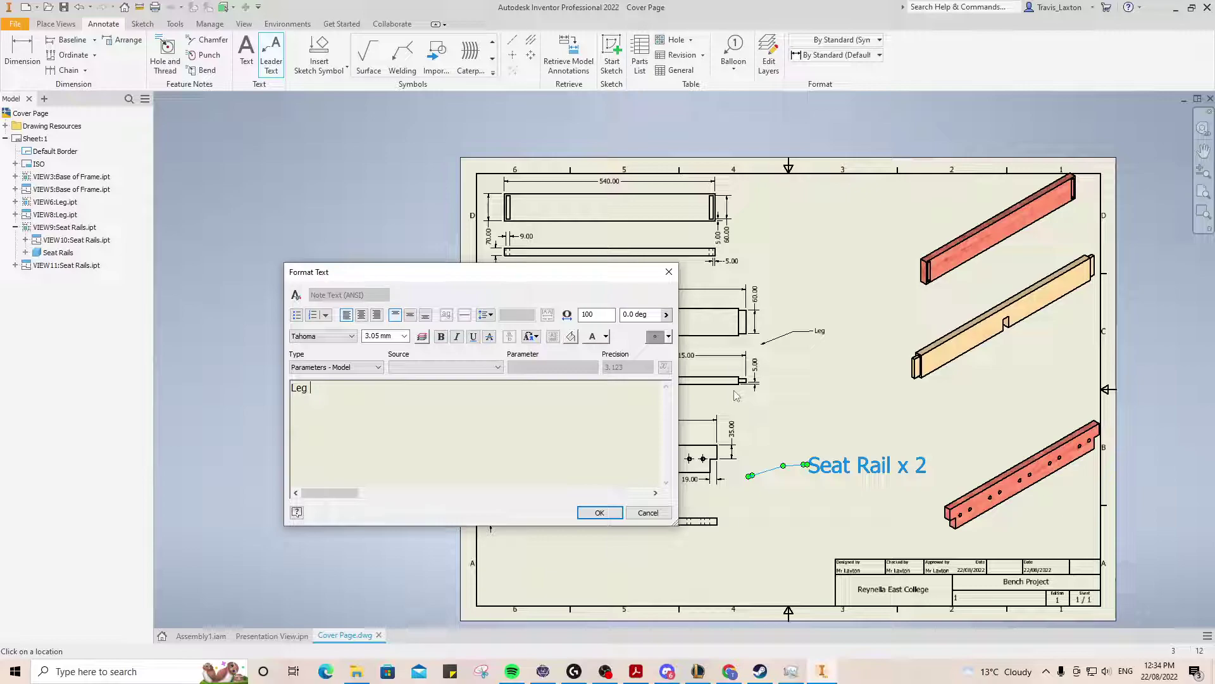
pyautogui.write('Leg x 2')
pyautogui.moveTo(291, 387); pyautogui.dragTo(325, 387)
pyautogui.click(379, 336)
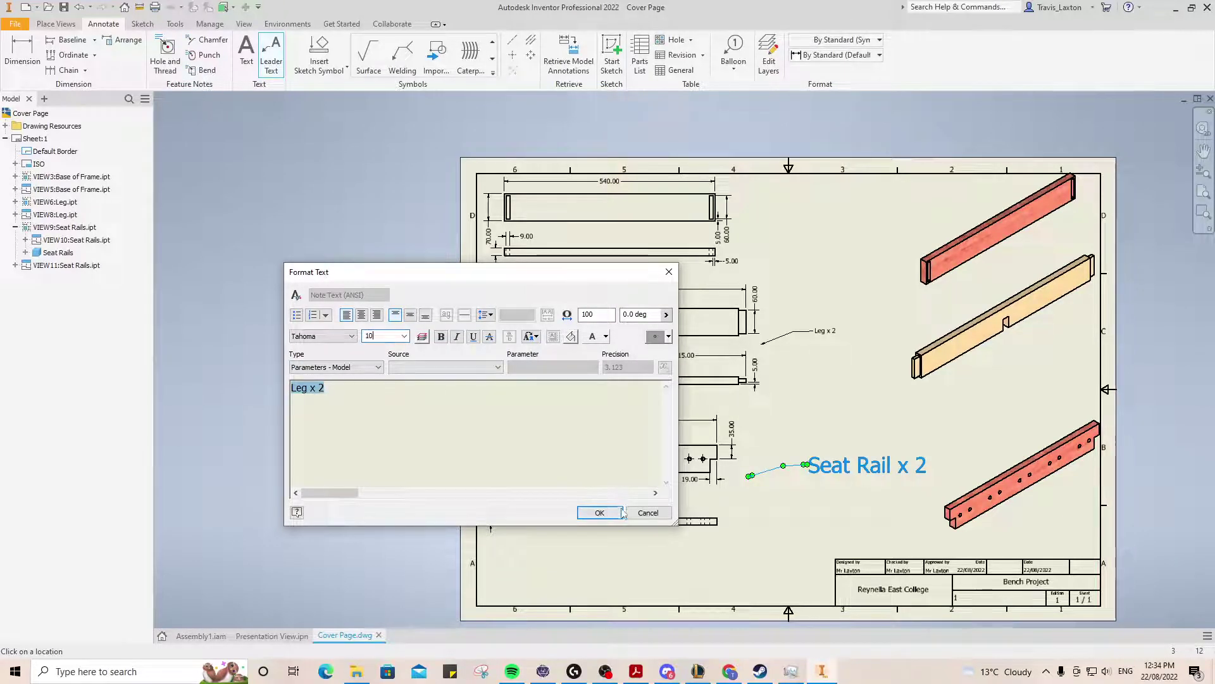
pyautogui.click(599, 512)
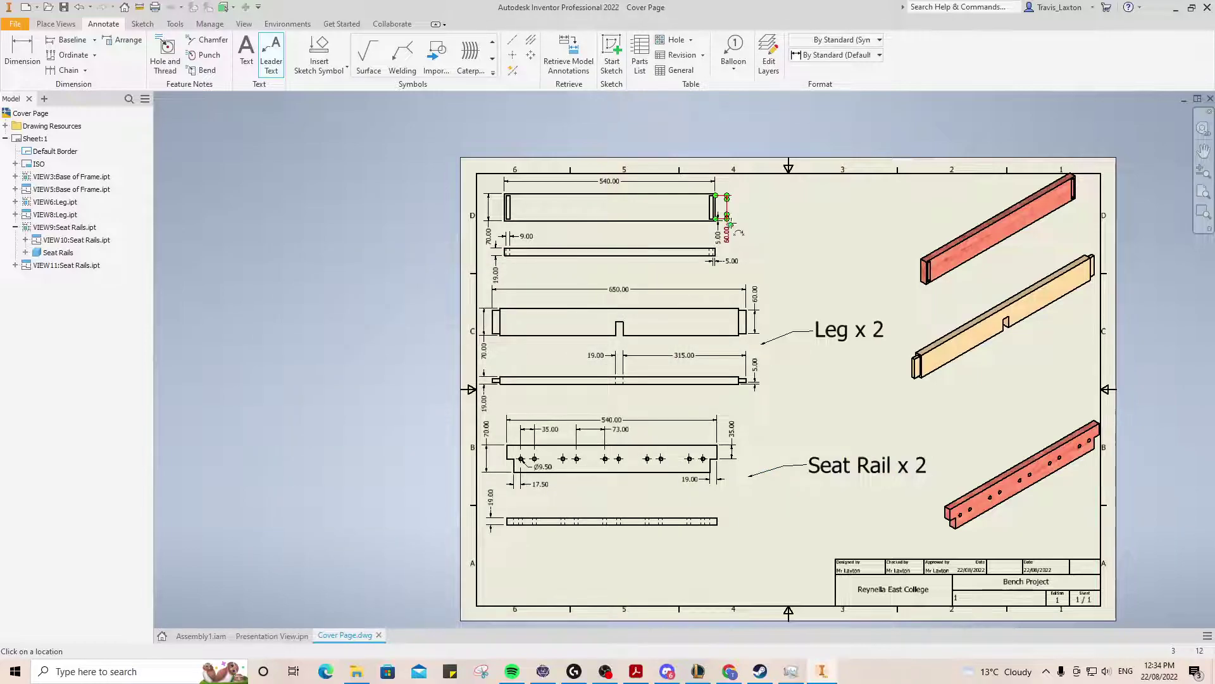
# Step: Add a leader note reading "Base x 2" to the right of the Base of Frame views, matching the other notes' text height
pyautogui.click(790, 211)
pyautogui.rightClick(791, 211)
pyautogui.click(836, 209)
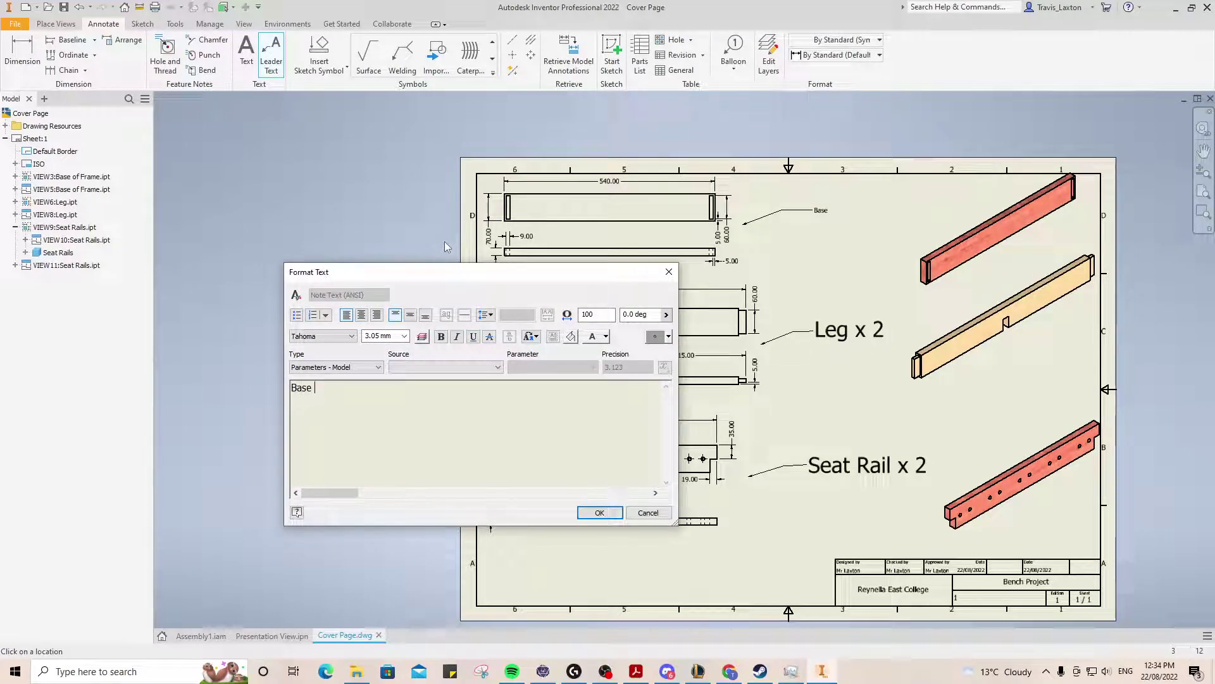
pyautogui.hotkey('ctrl', 'a')
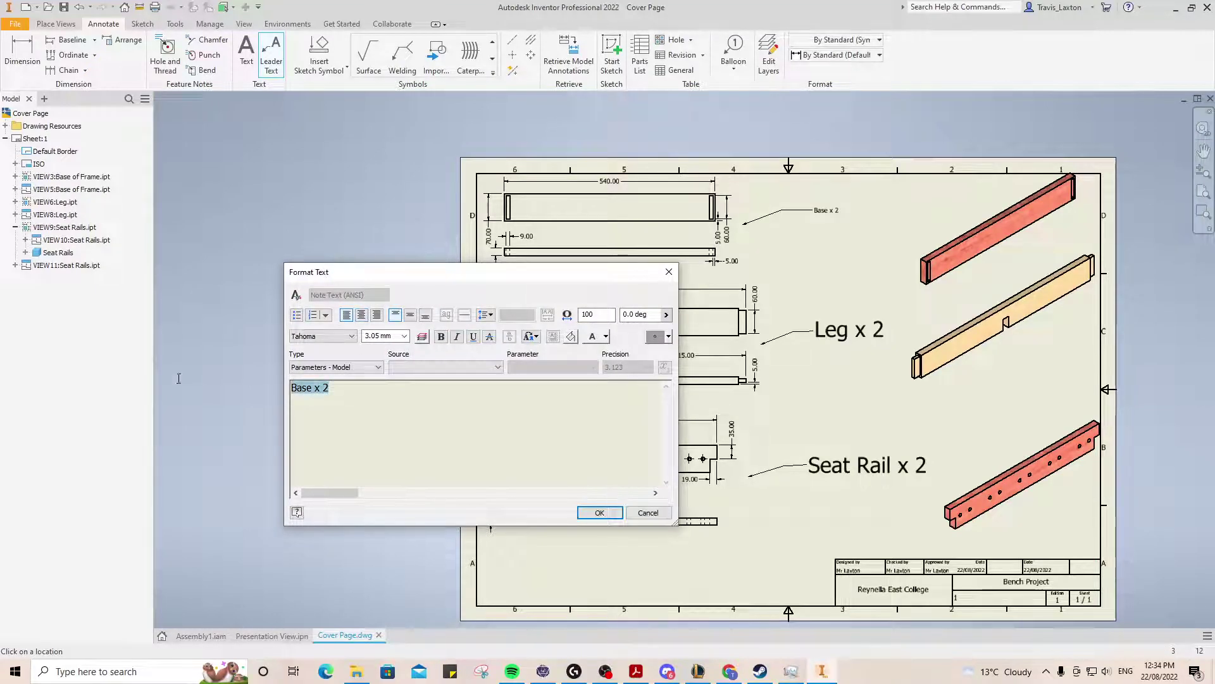
pyautogui.click(370, 336)
pyautogui.click(599, 512)
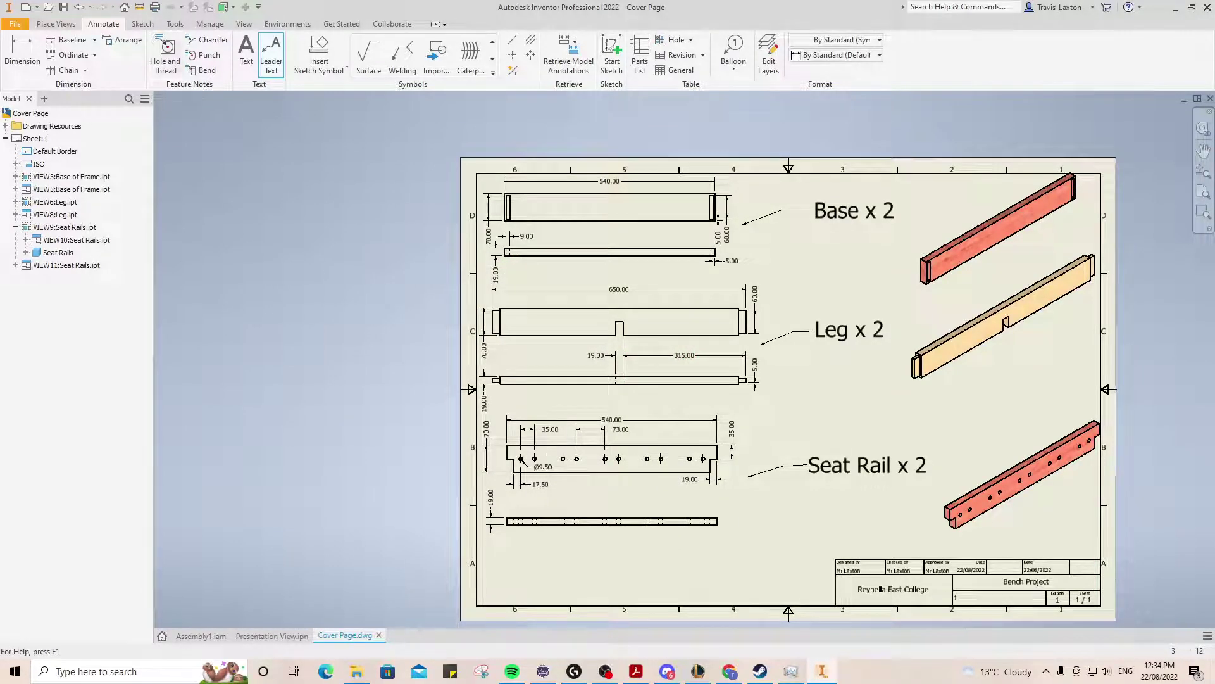
# Step: Save a copy of the drawing as "Frames" in the Drawings folder, keeping the Inventor DWG format
pyautogui.click(18, 29)
pyautogui.click(38, 189)
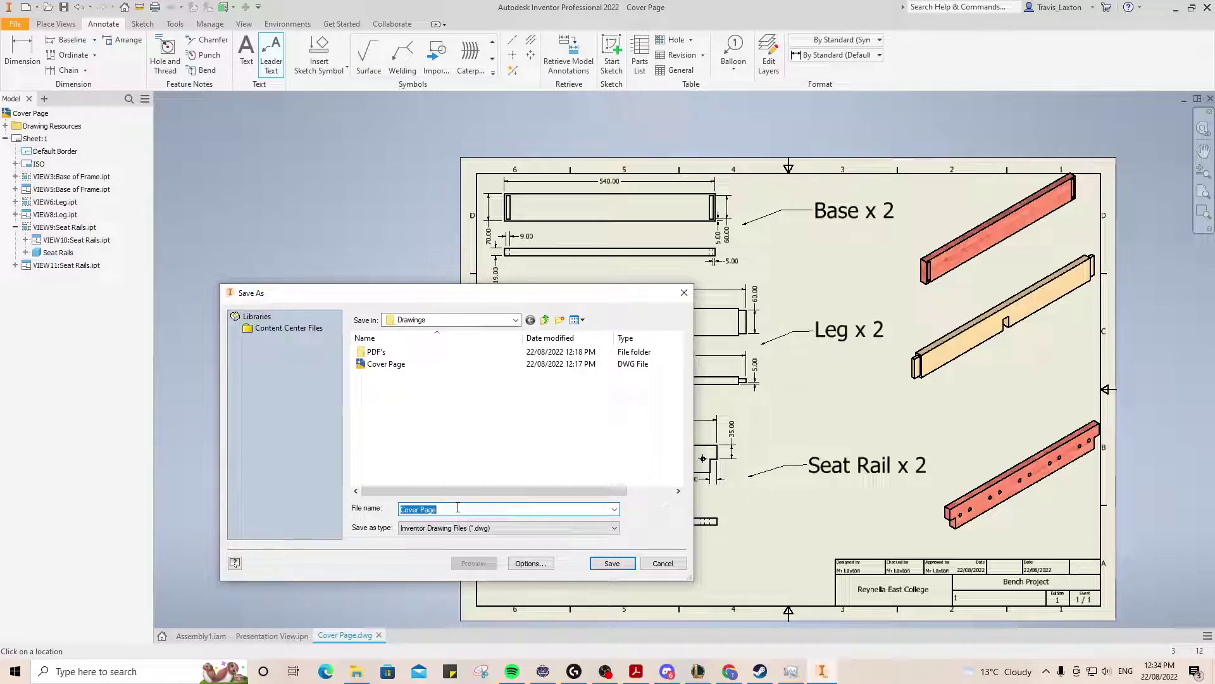
pyautogui.write('ram')
pyautogui.click(612, 564)
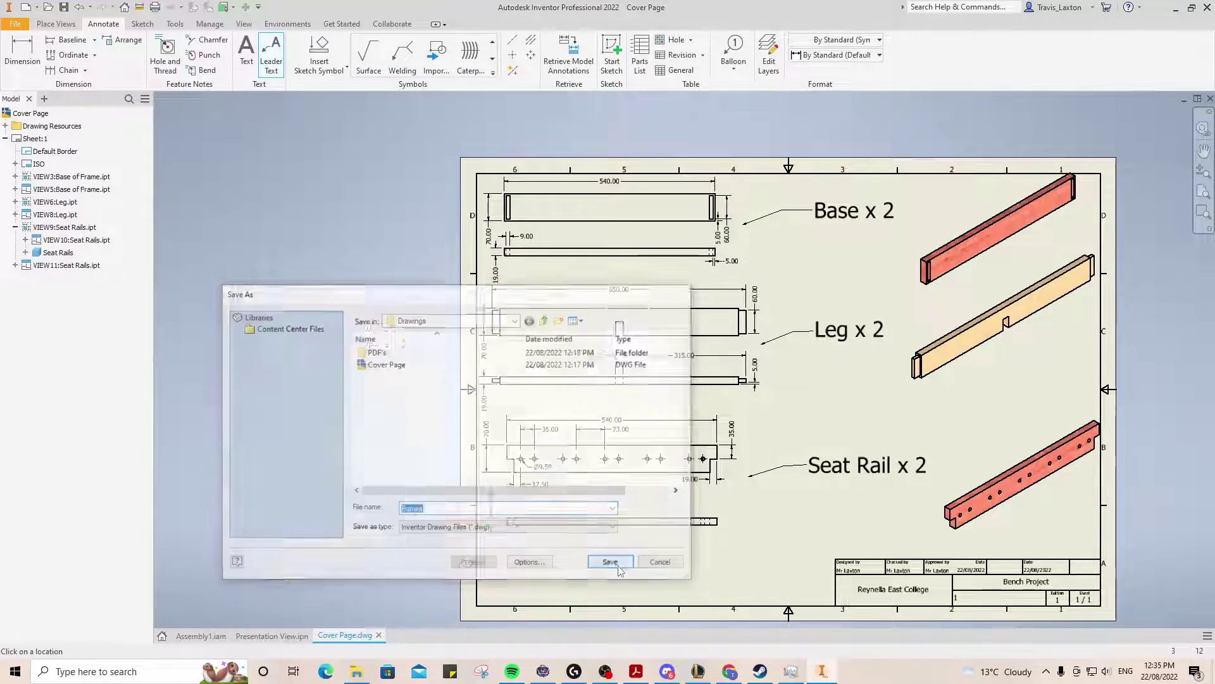
# Step: Export the Frames drawing as a PDF named "Frames" into the PDF's folder
pyautogui.click(15, 23)
pyautogui.moveTo(59, 200)
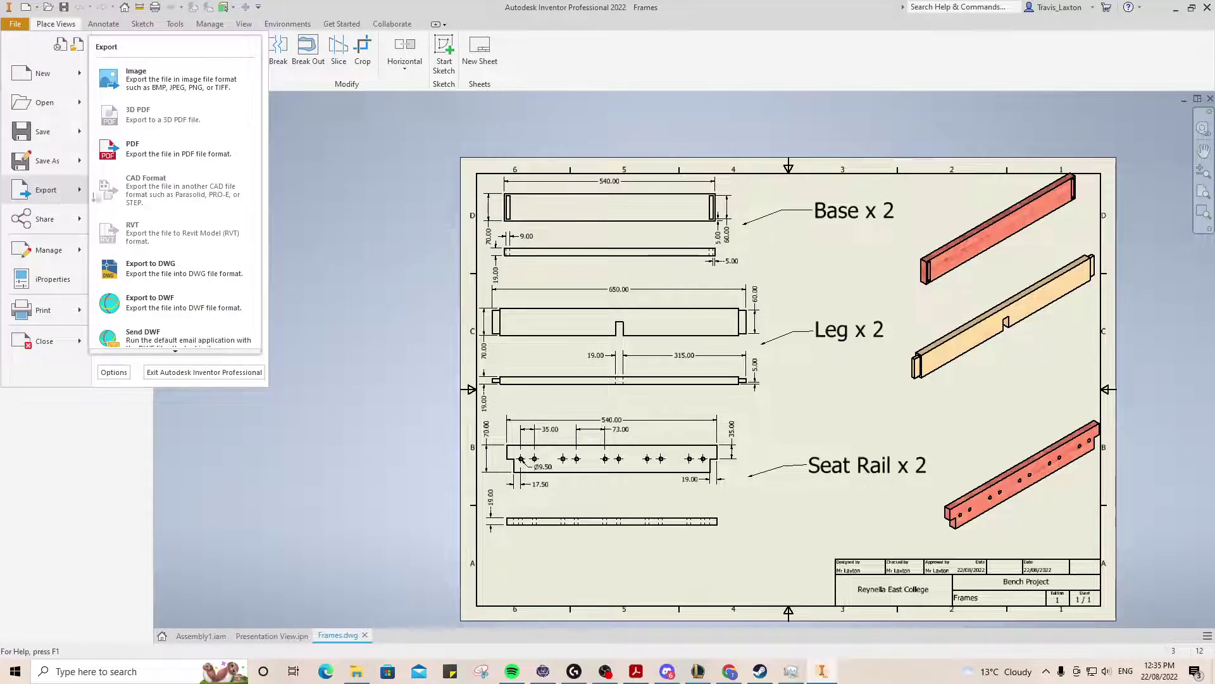
pyautogui.click(146, 109)
pyautogui.doubleClick(415, 352)
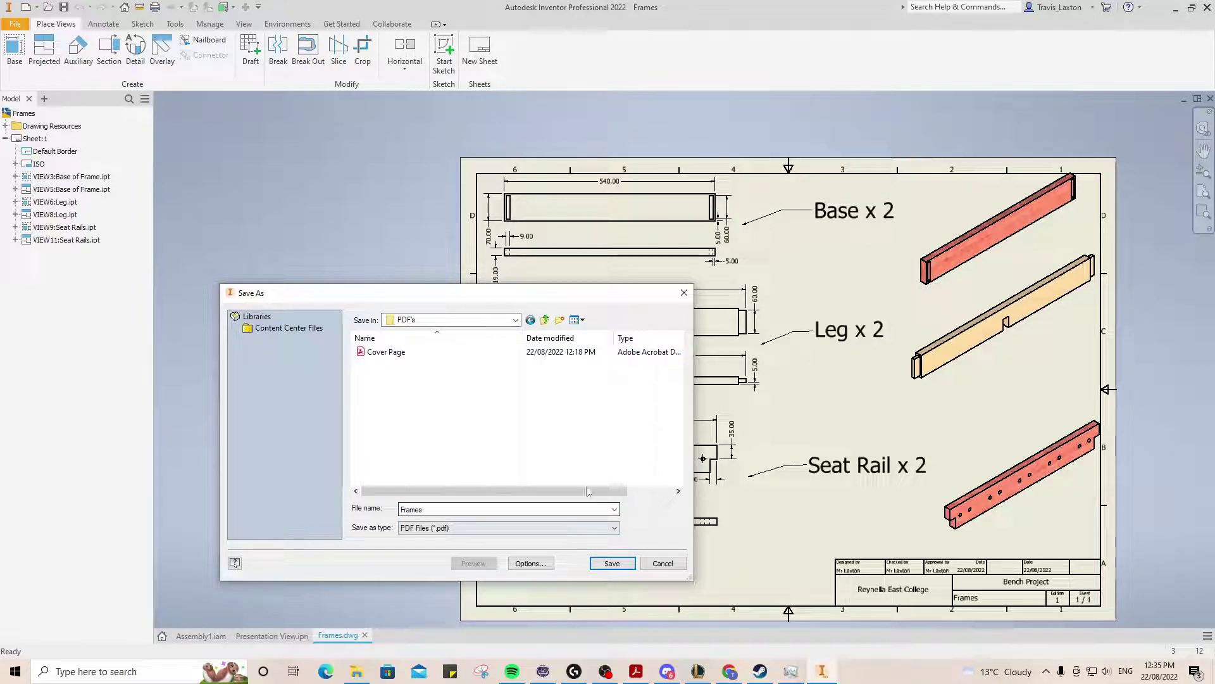
pyautogui.click(612, 563)
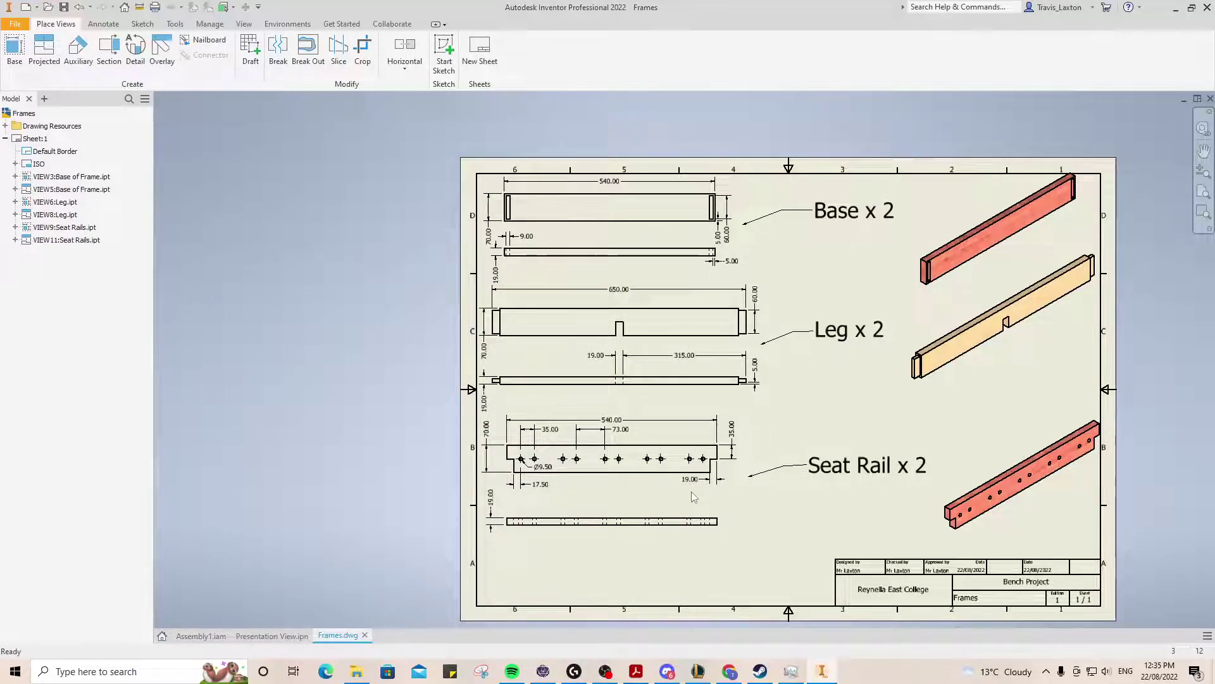
# Step: Delete all views with their dimensions and leader notes from the sheet, leaving the border and title block
pyautogui.moveTo(355, 137)
pyautogui.mouseDown()
pyautogui.moveTo(393, 180)
pyautogui.moveTo(1210, 616)
pyautogui.moveTo(1201, 570)
pyautogui.mouseUp()
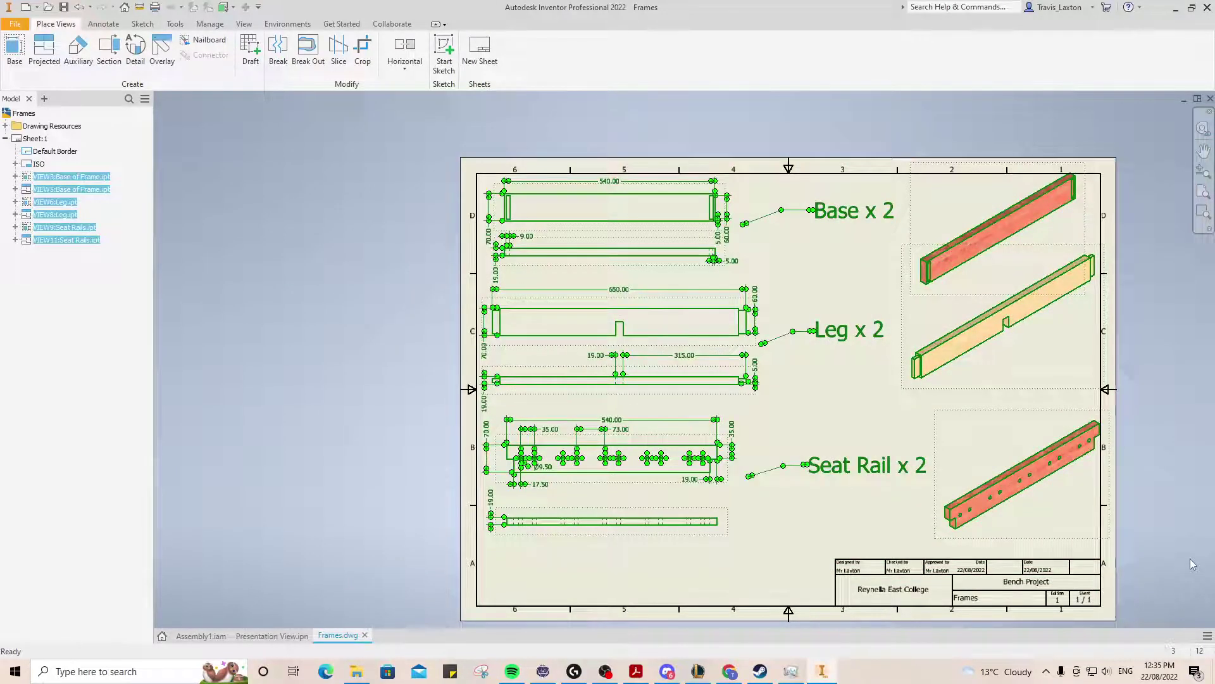
pyautogui.press('Delete')
pyautogui.click(641, 300)
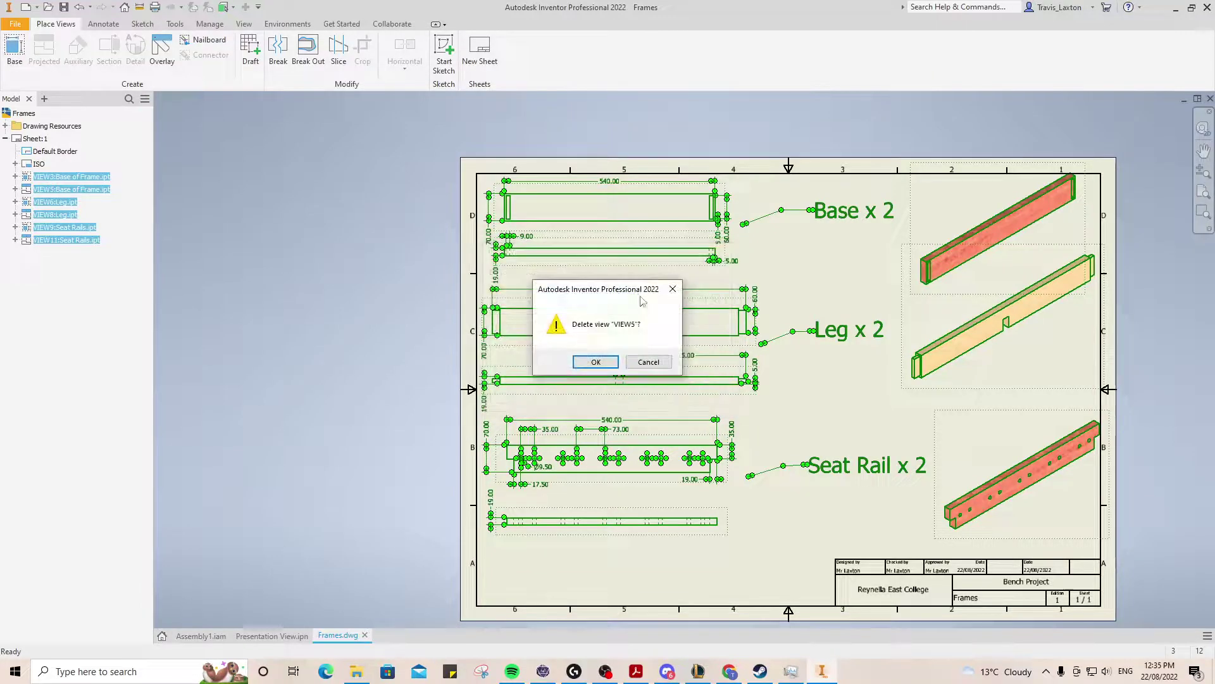
pyautogui.click(600, 362)
pyautogui.press('Return')
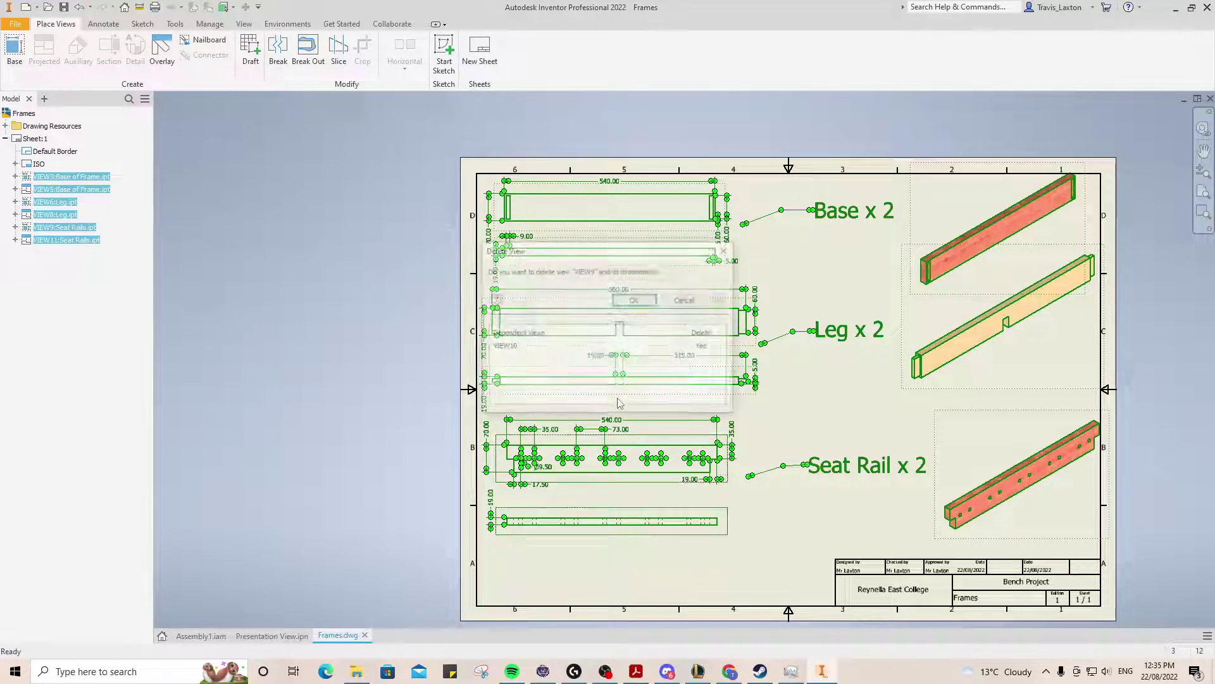
pyautogui.press('Return')
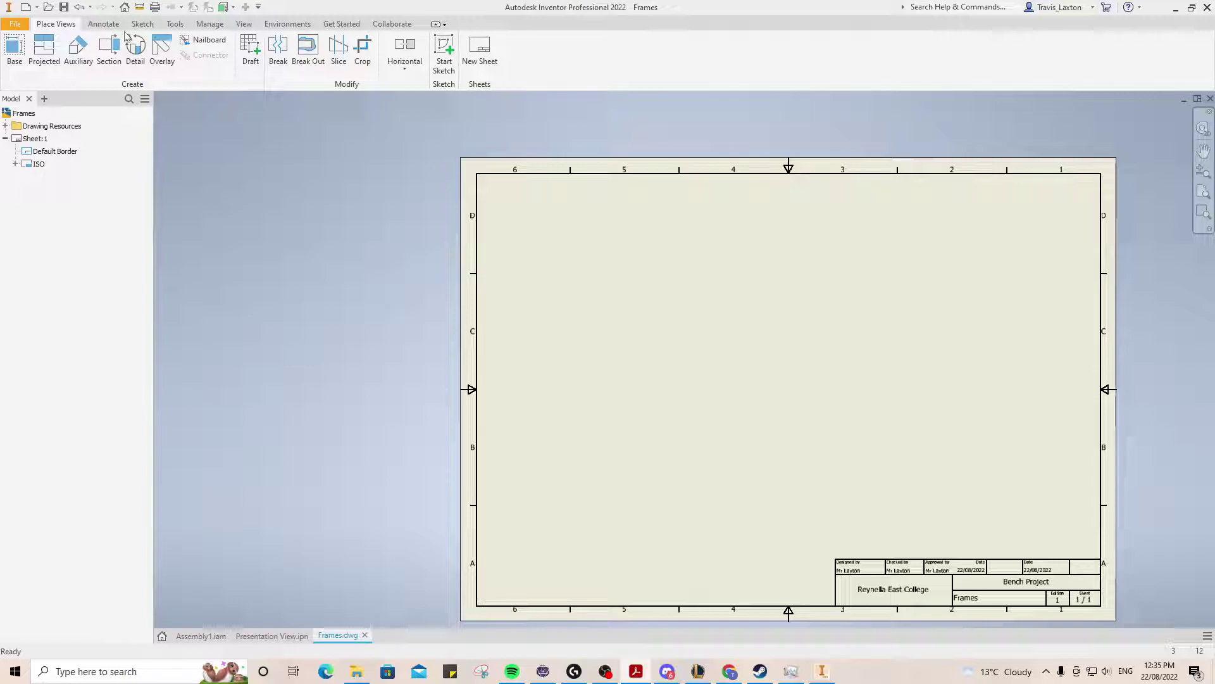
# Step: Start a new base view and choose the Top Left Frame Attempt 2 part as its model
pyautogui.click(15, 48)
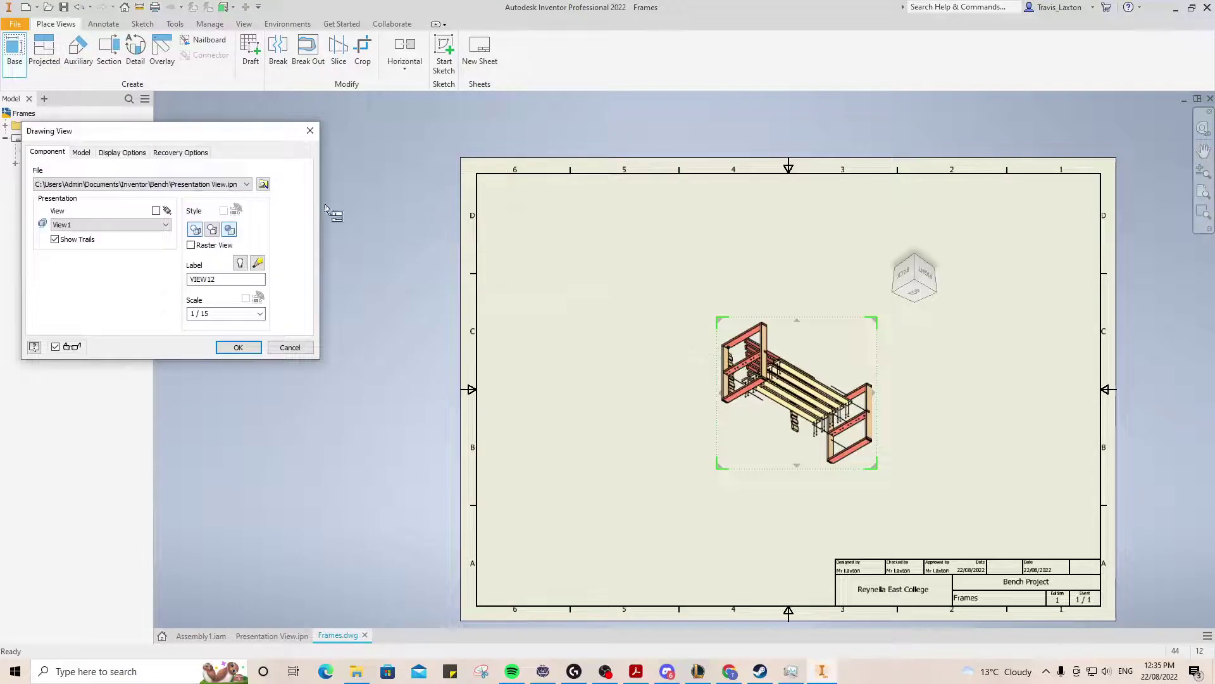
pyautogui.click(264, 184)
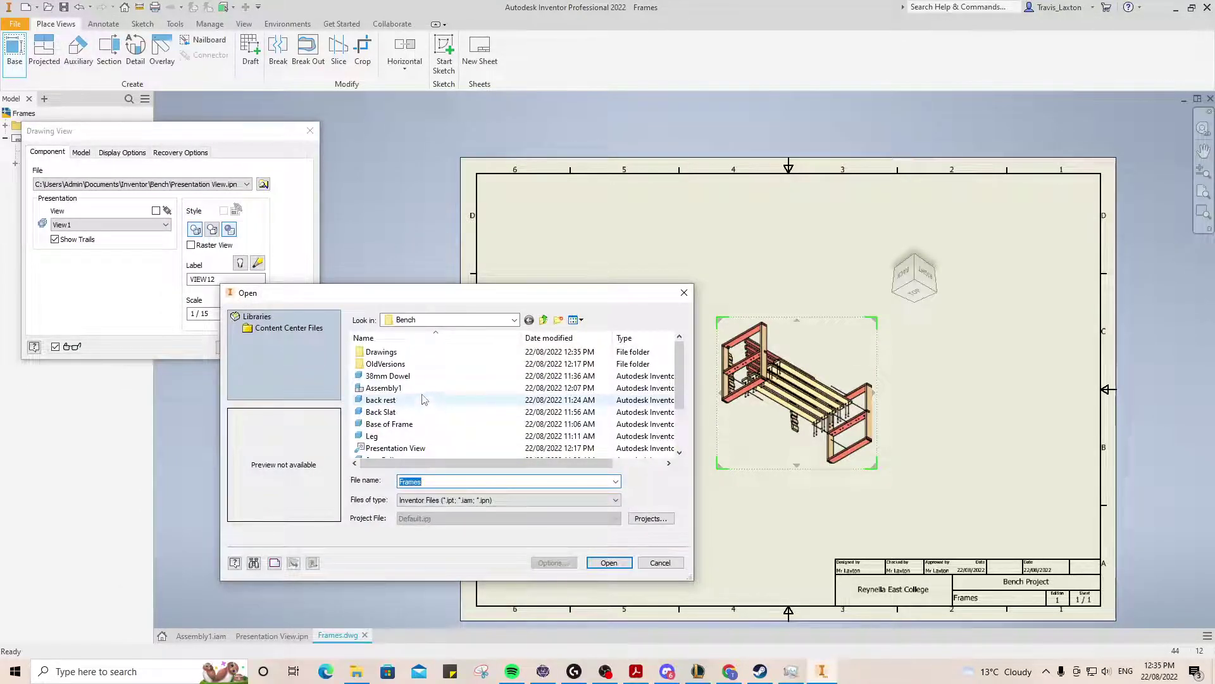
pyautogui.scroll(-2, 412, 405)
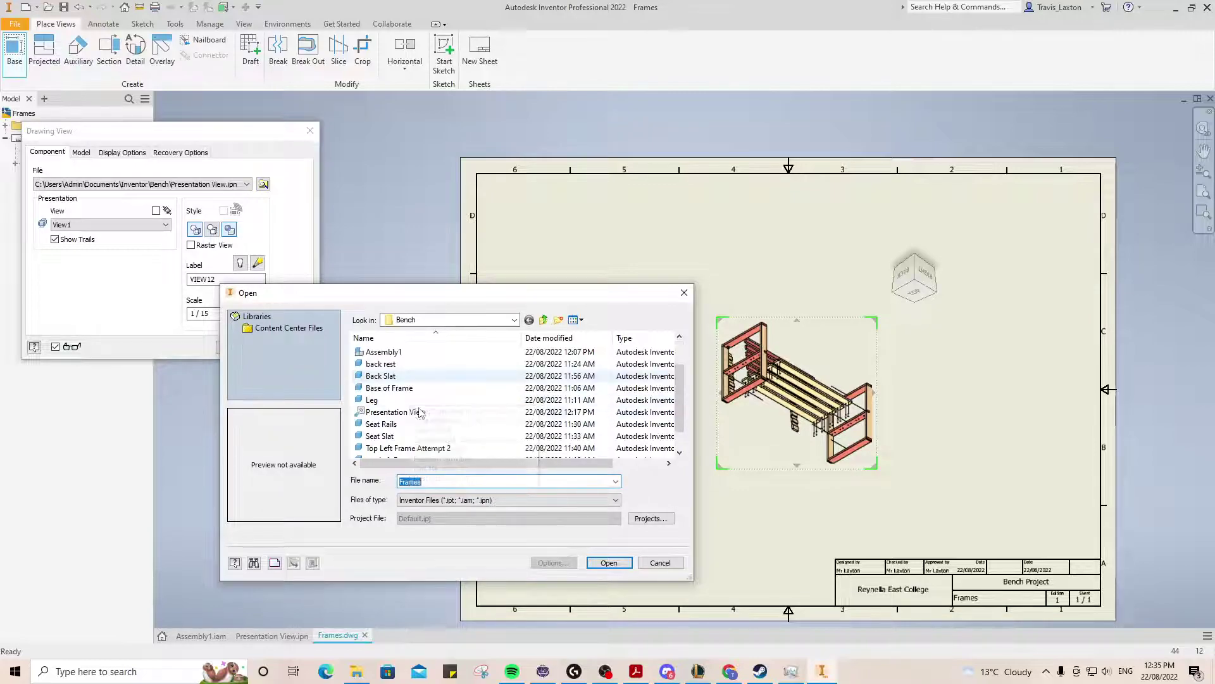
pyautogui.click(405, 424)
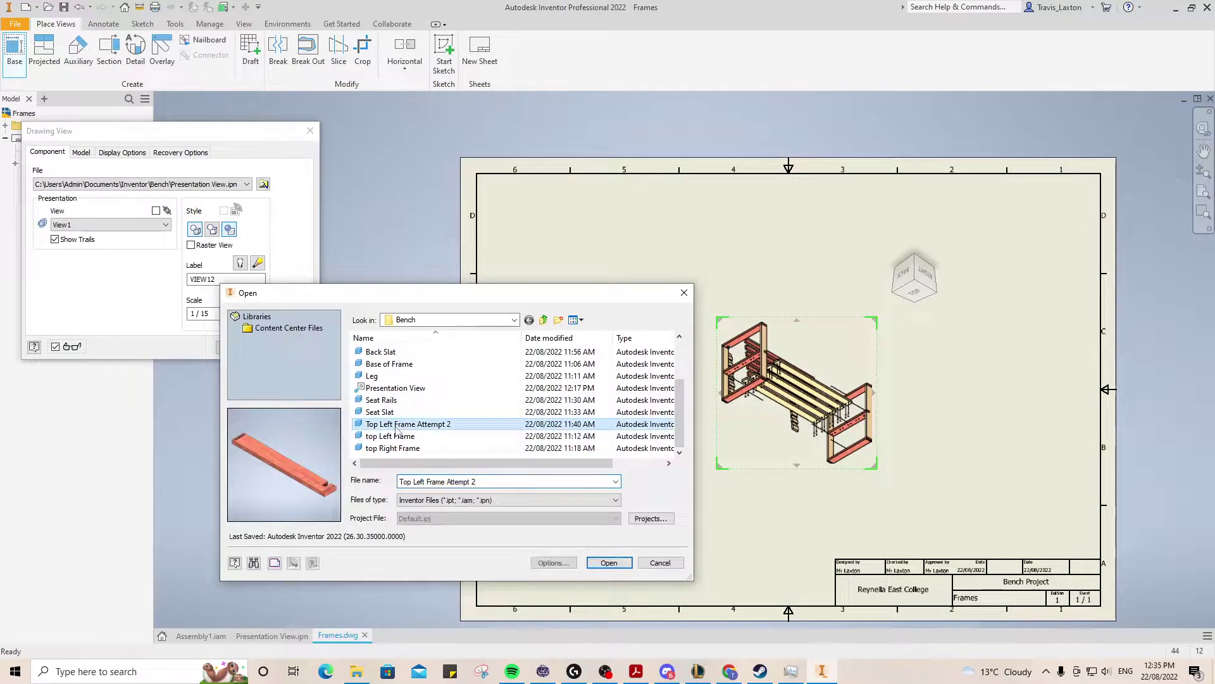
# Step: Orient the Top Left Frame base view to a horizontal top view, move it to the sheet's upper left and scale it 1/4
pyautogui.click(853, 344)
pyautogui.click(877, 311)
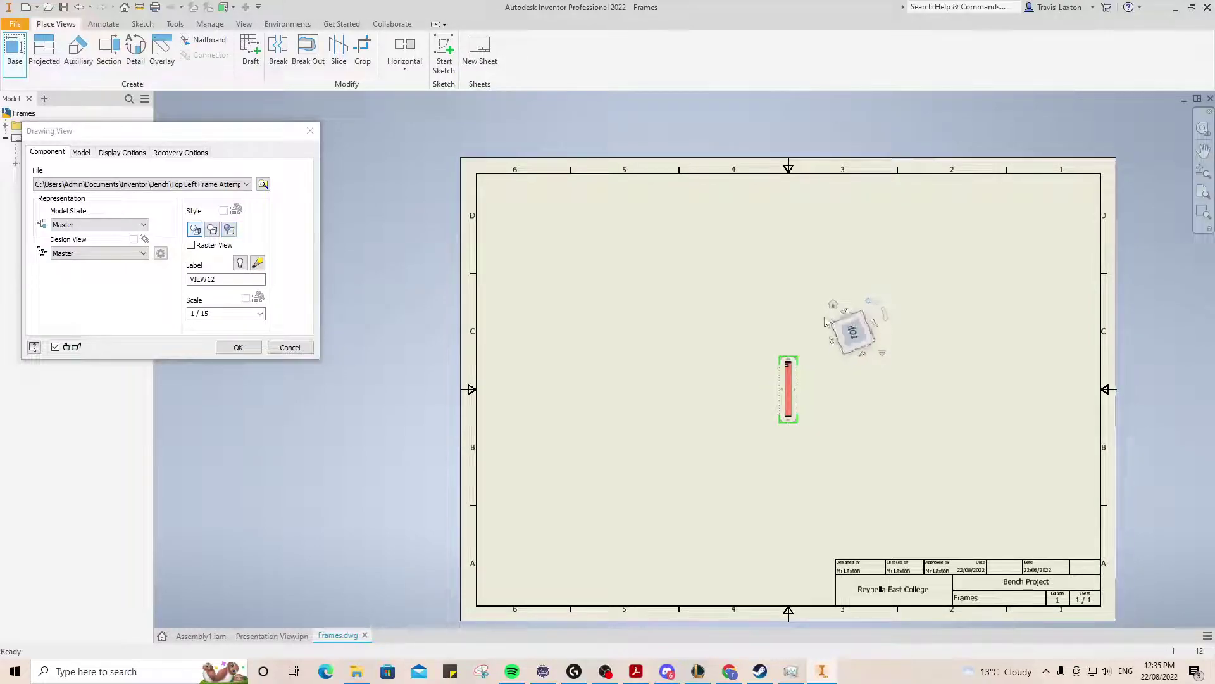
pyautogui.click(877, 314)
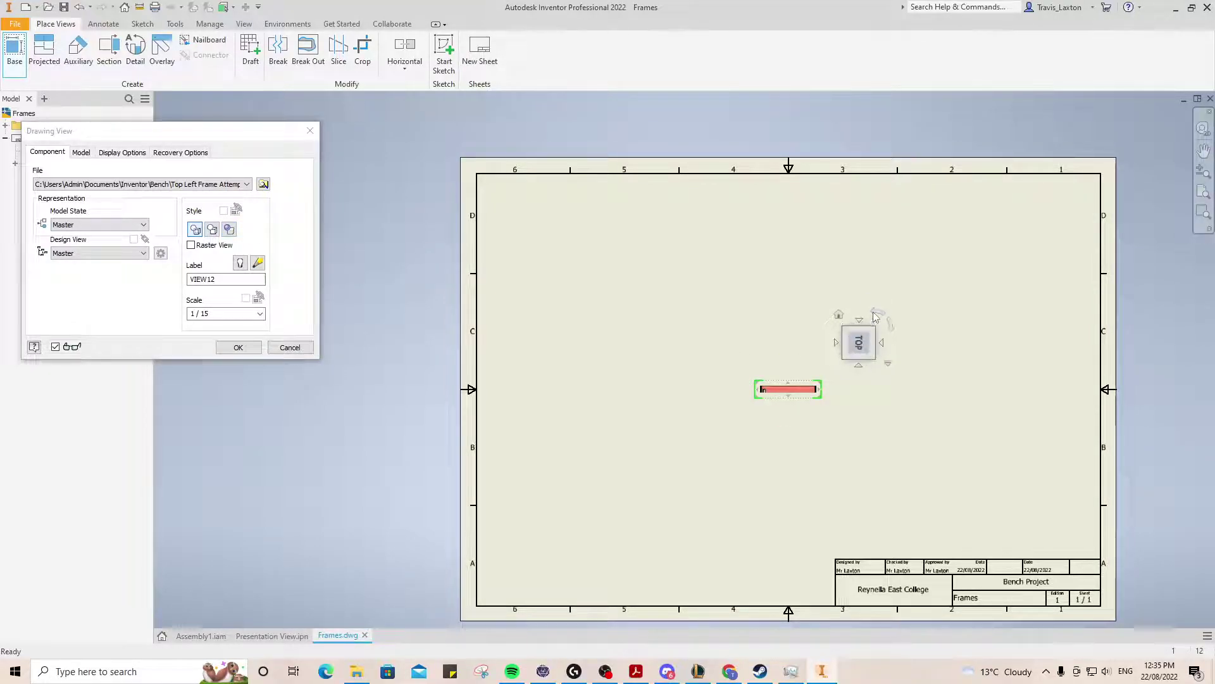
pyautogui.click(876, 313)
pyautogui.moveTo(783, 392); pyautogui.dragTo(538, 205)
pyautogui.click(225, 315)
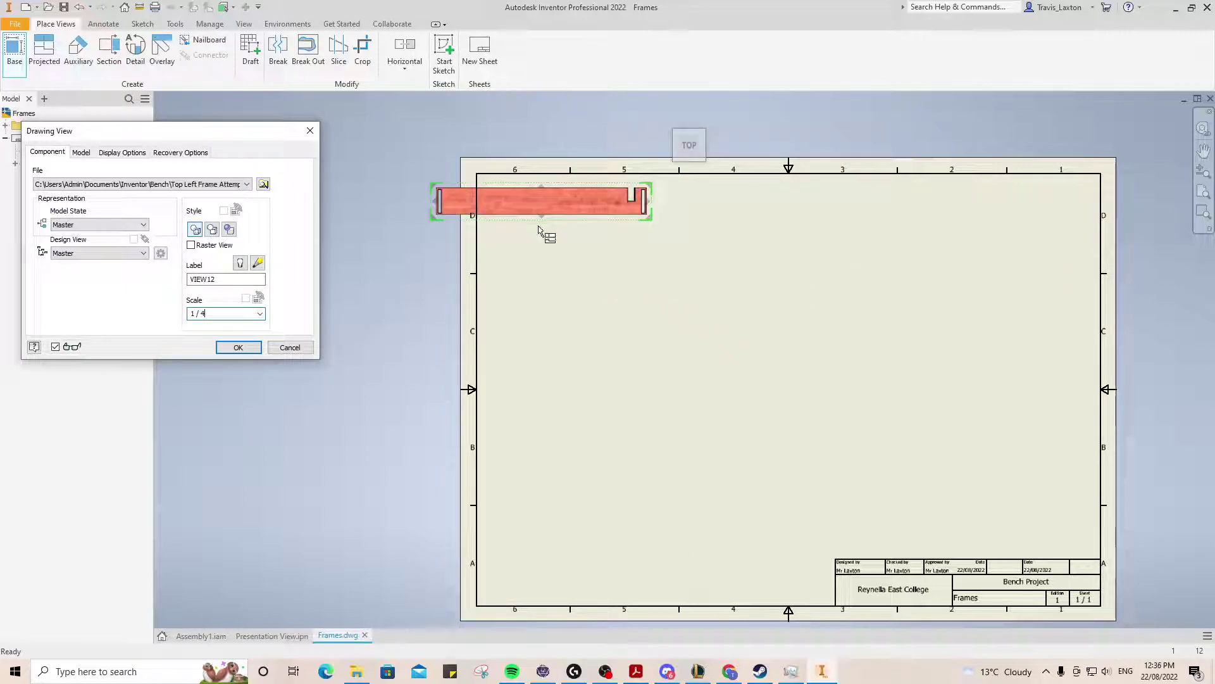
# Step: Project an edge view below the Top Left Frame base view and an isometric view to its right, and create them
pyautogui.click(627, 257)
pyautogui.click(952, 259)
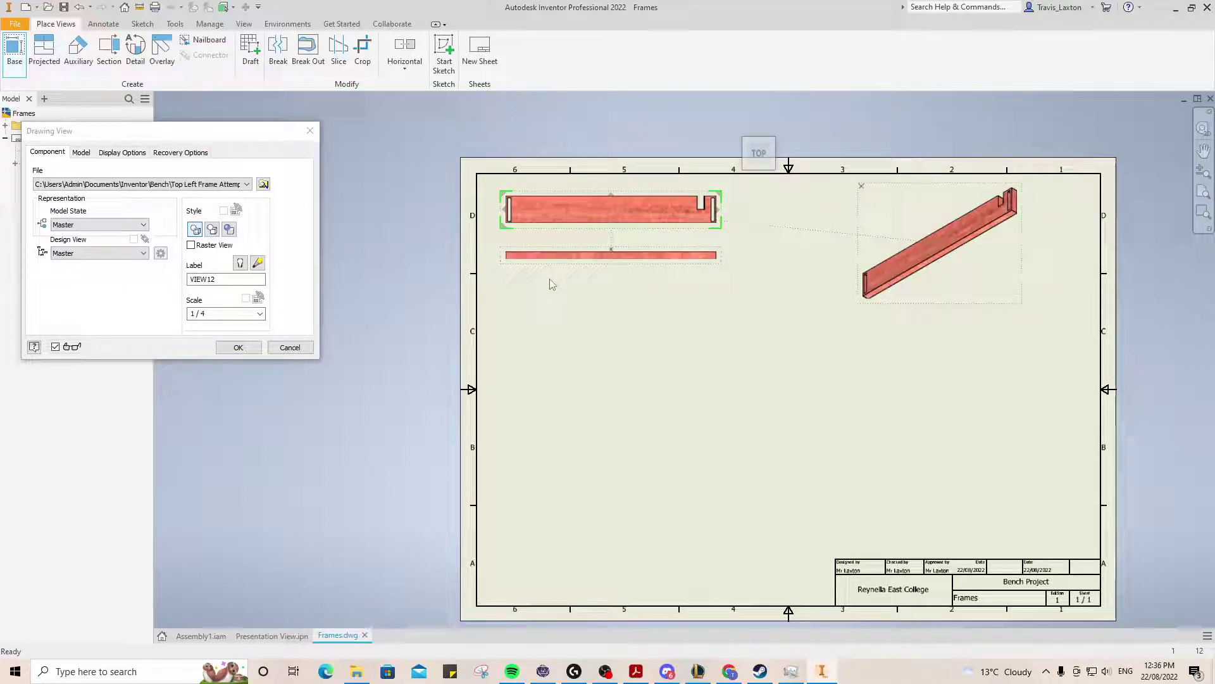
pyautogui.click(232, 348)
# Step: Move the Top Left Frame isometric view to the sheet's upper right corner and set its style to shaded
pyautogui.moveTo(931, 304); pyautogui.dragTo(1011, 302)
pyautogui.doubleClick(983, 305)
pyautogui.click(235, 232)
pyautogui.click(244, 348)
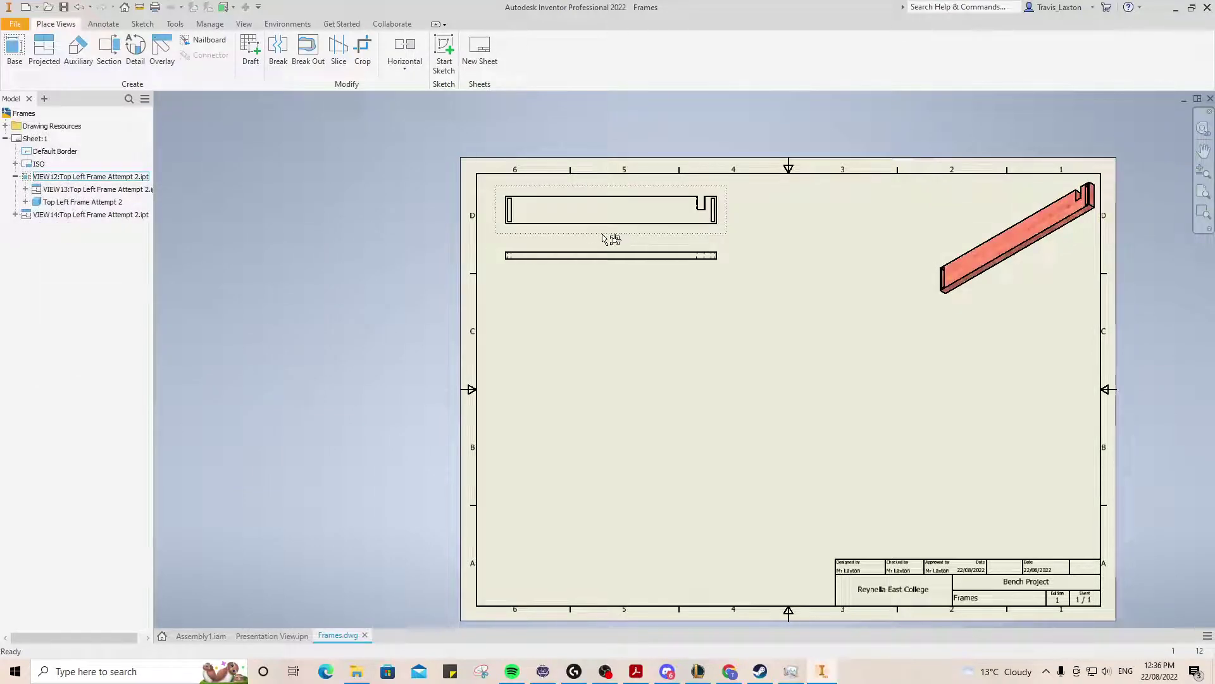
# Step: Start another base view and load the top Right Frame part as its model
pyautogui.click(15, 47)
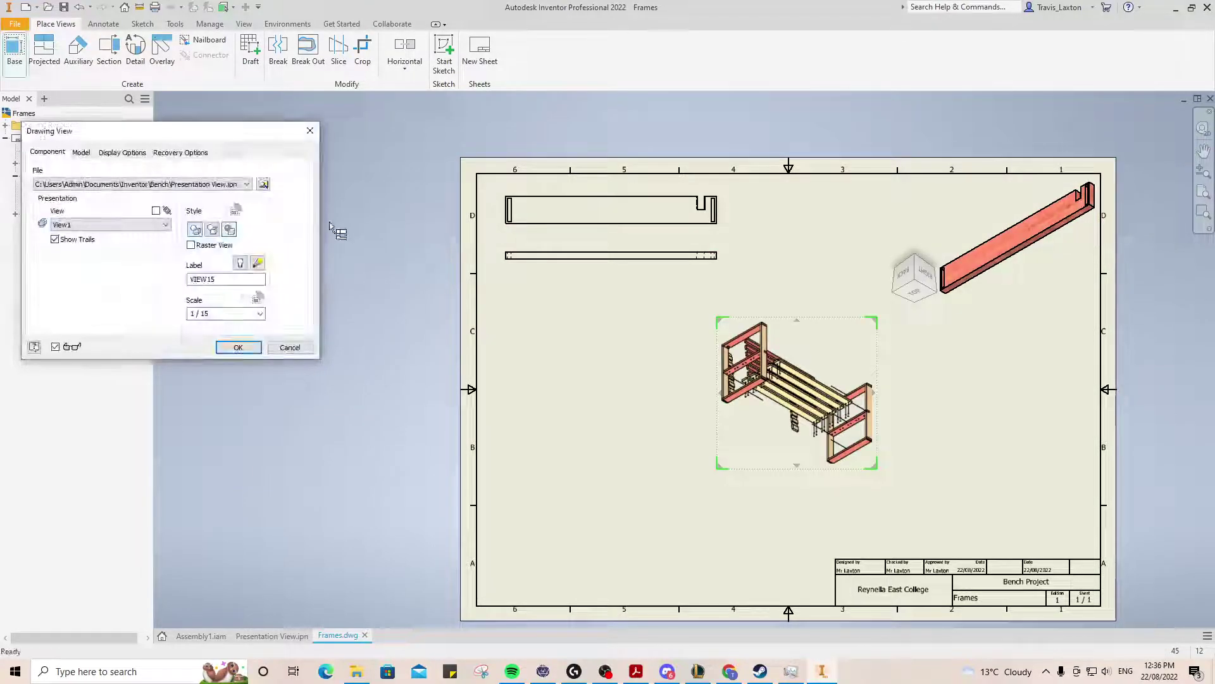
pyautogui.click(263, 184)
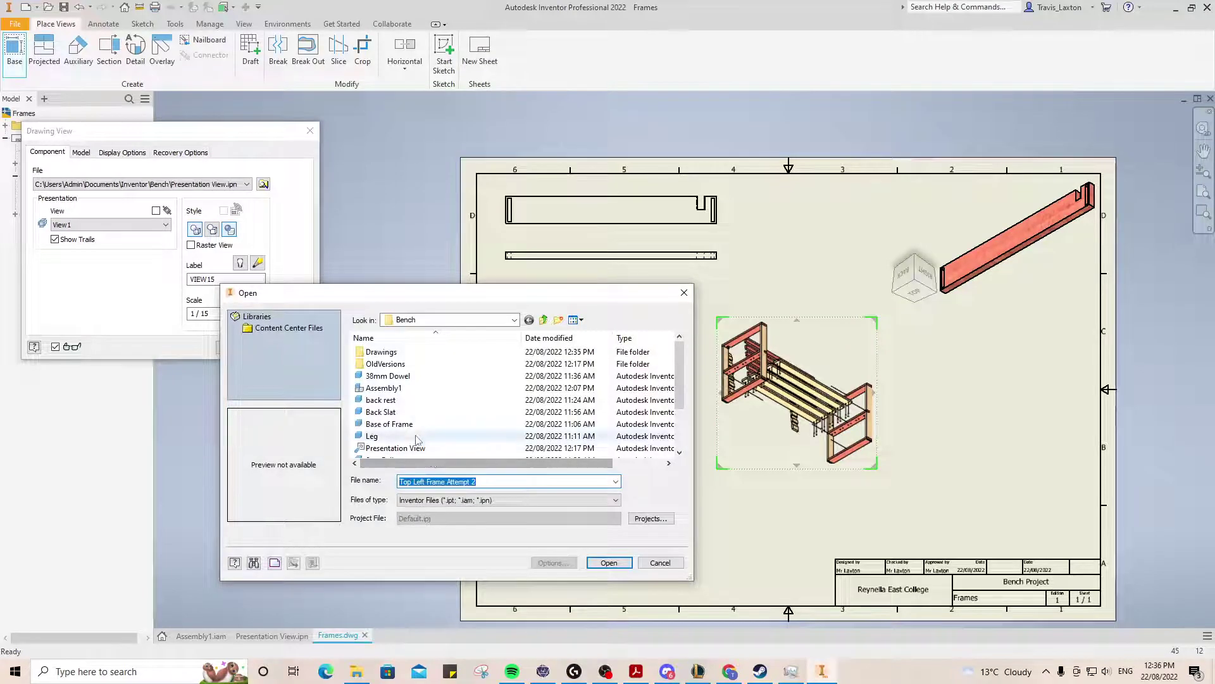
pyautogui.scroll(-2, 415, 443)
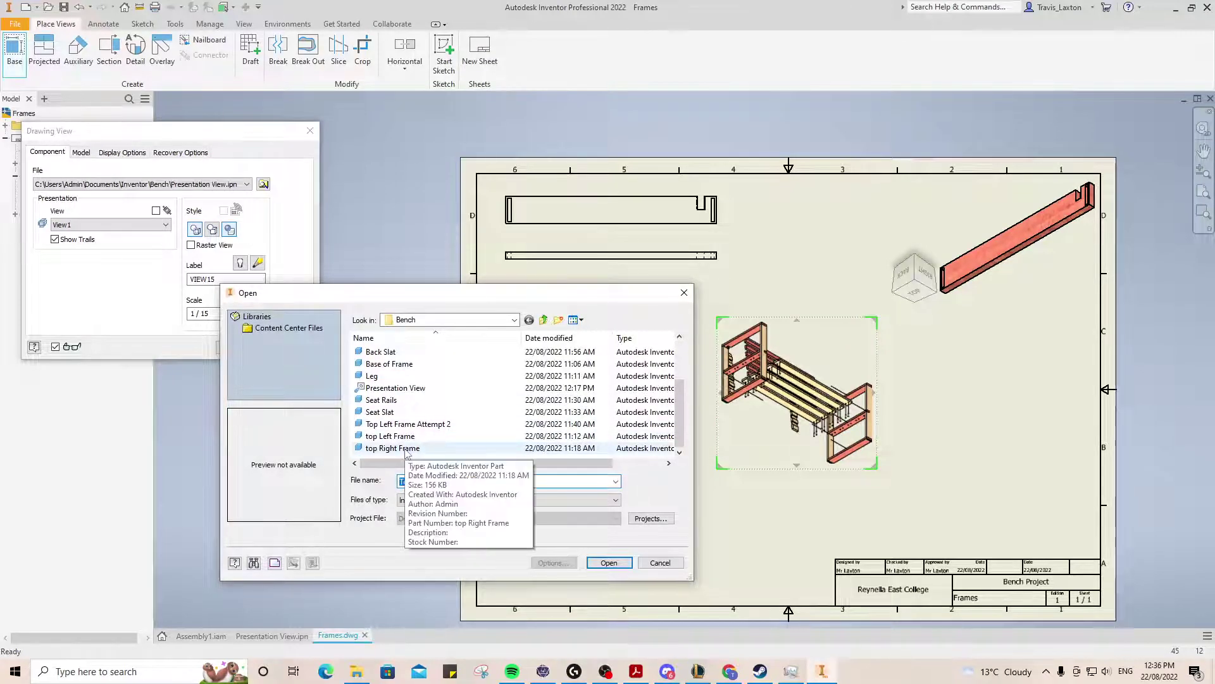
pyautogui.click(393, 447)
pyautogui.click(609, 562)
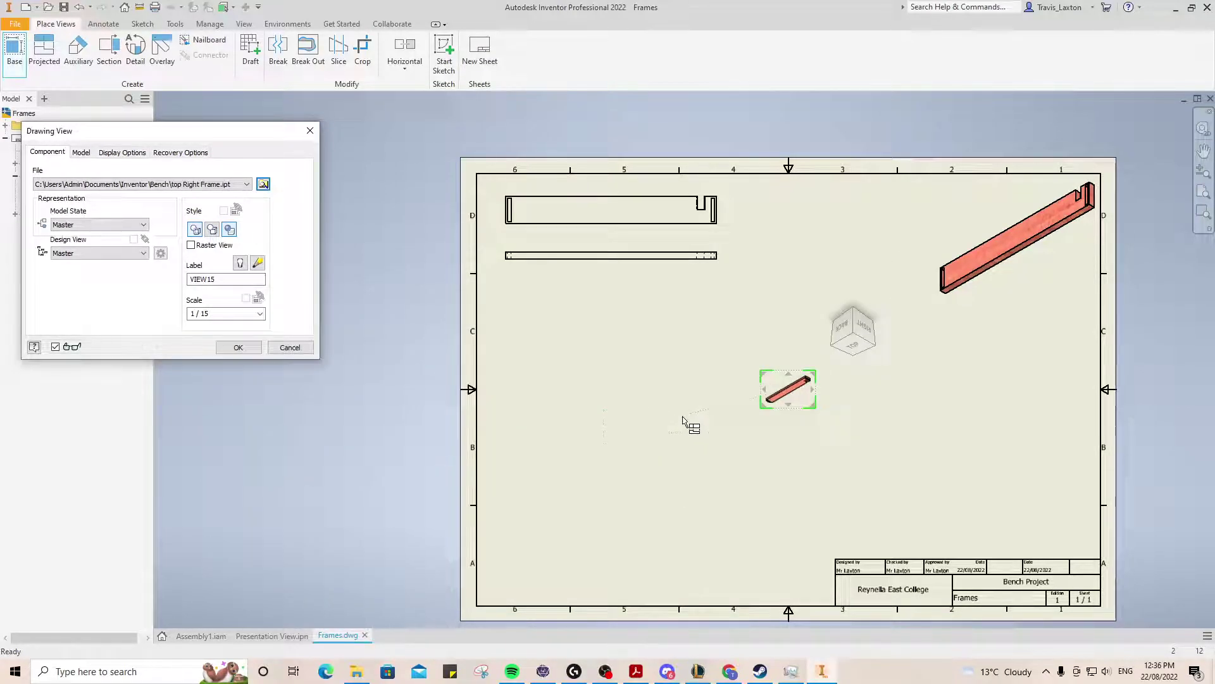
# Step: Orient the top Right Frame base view to a horizontal top view, place it below the Top Left Frame views and scale it 1/4
pyautogui.click(857, 339)
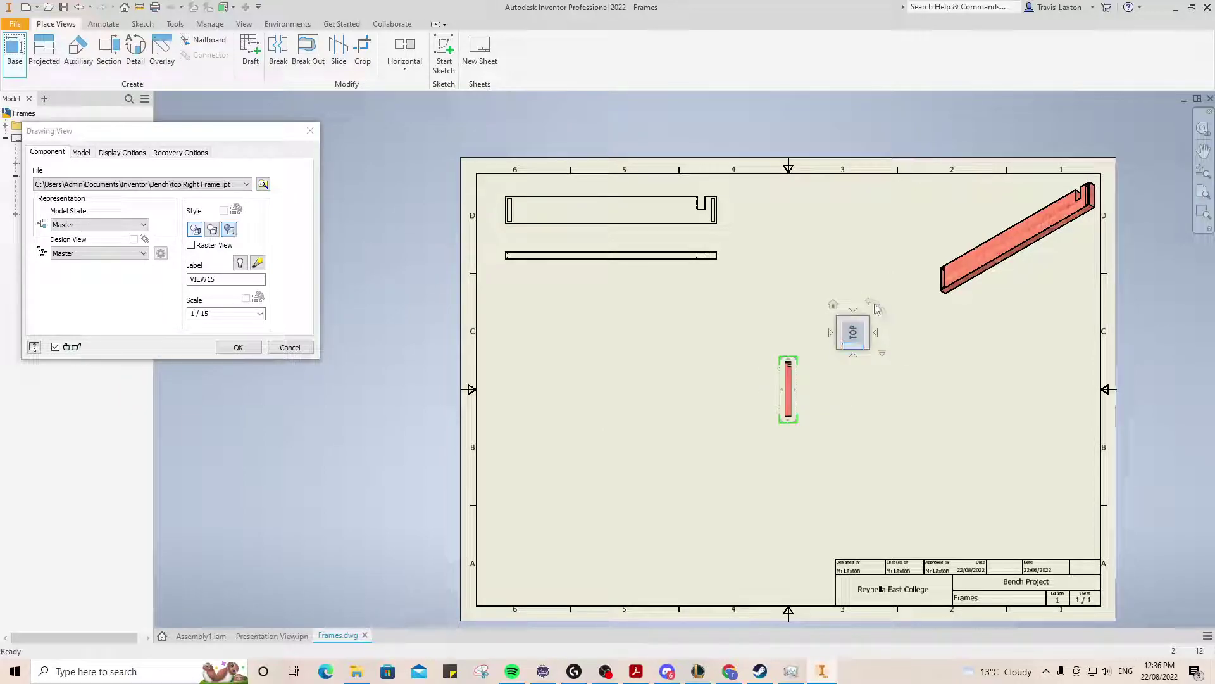
pyautogui.click(885, 314)
pyautogui.moveTo(787, 393); pyautogui.dragTo(553, 308)
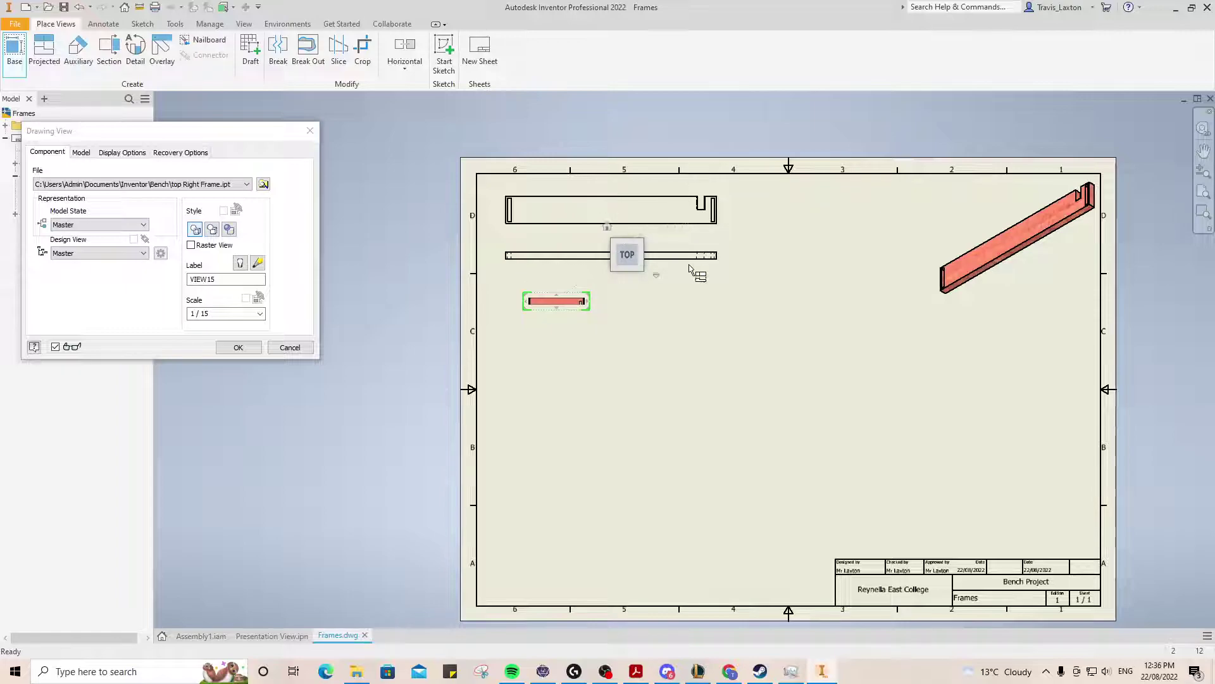
pyautogui.click(212, 314)
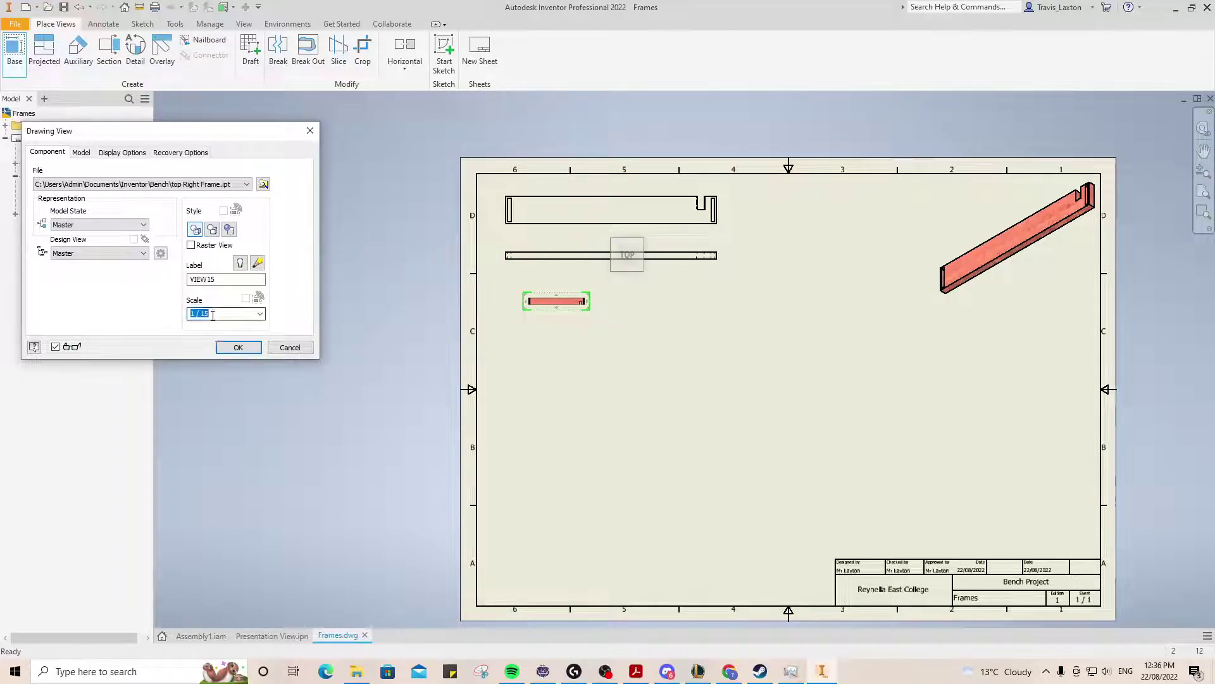
pyautogui.press('BackSpace')
pyautogui.press('BackSpace')
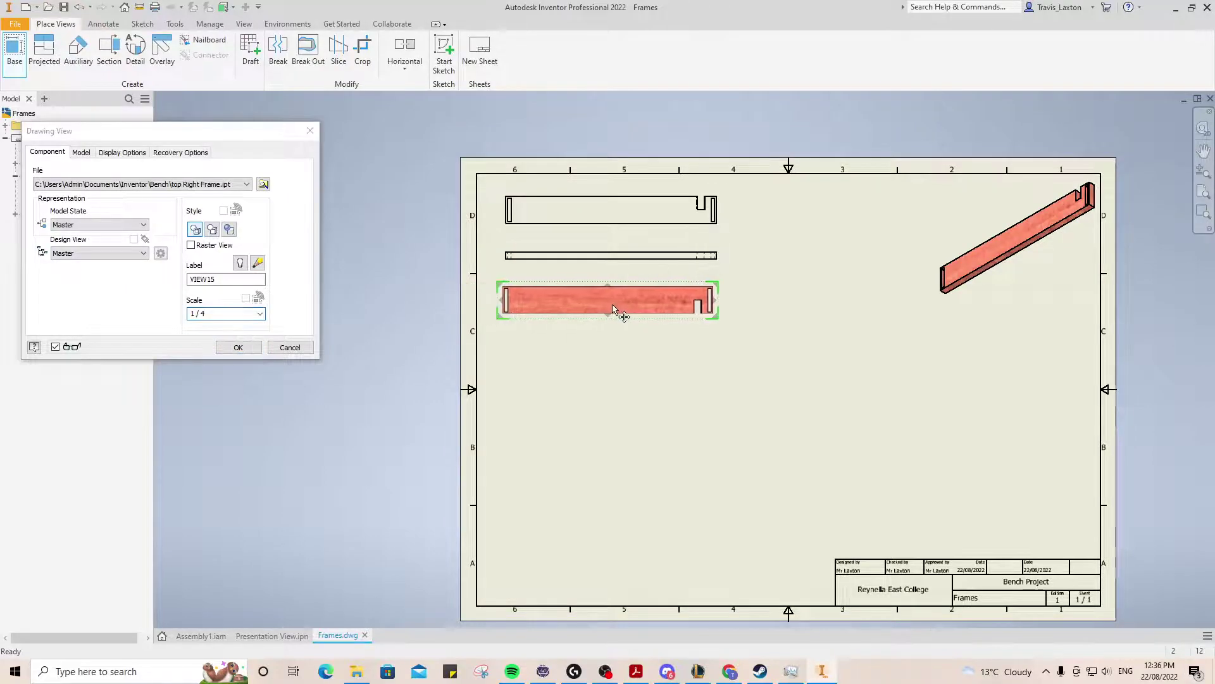
# Step: Cancel the pending top Right Frame views, then start a new base view with the top Right Frame part as its model
pyautogui.click(624, 350)
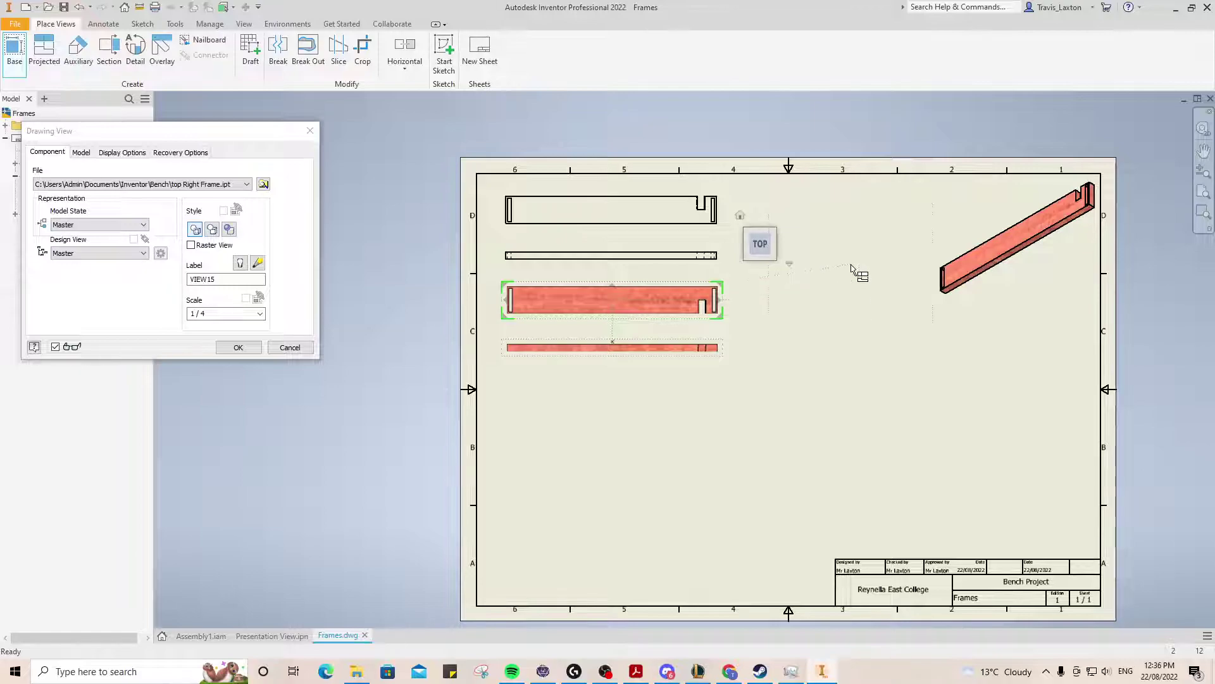
pyautogui.click(290, 346)
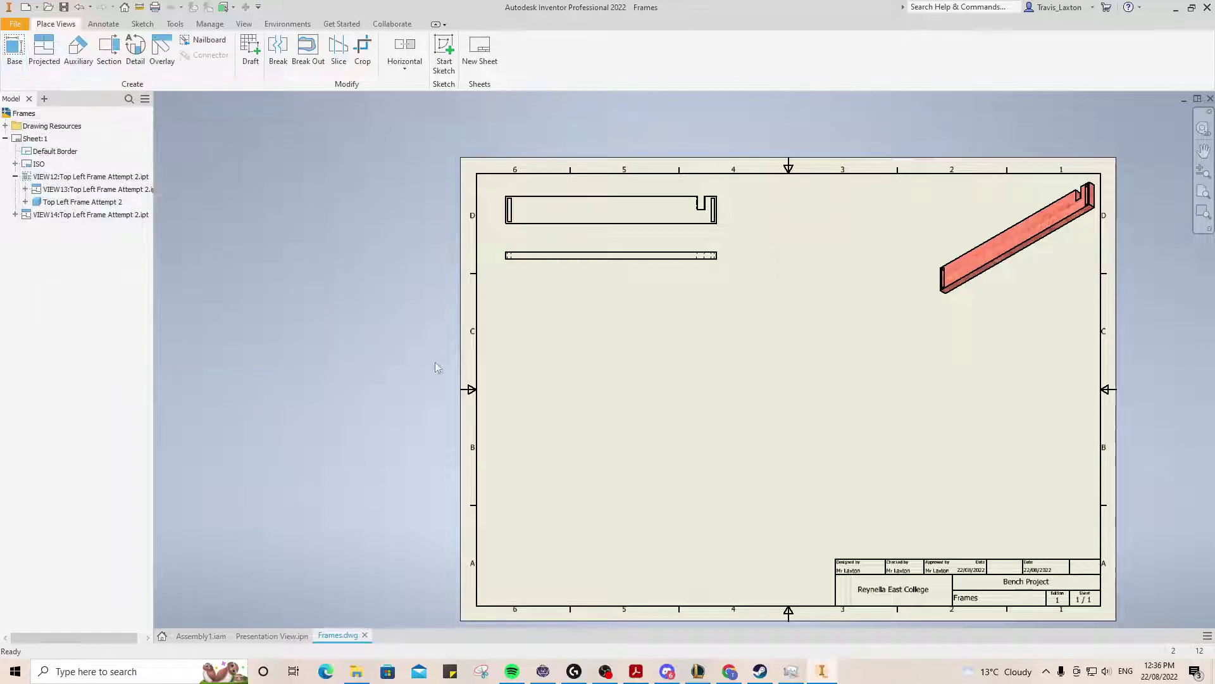
pyautogui.click(14, 49)
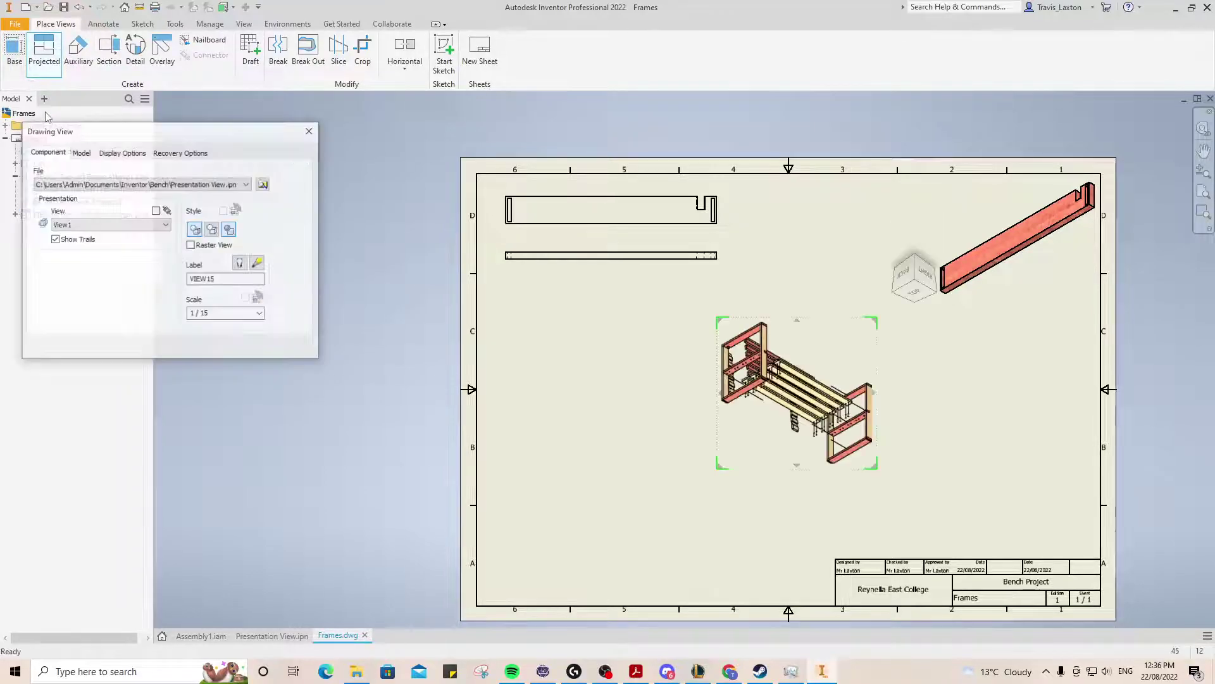
pyautogui.click(263, 184)
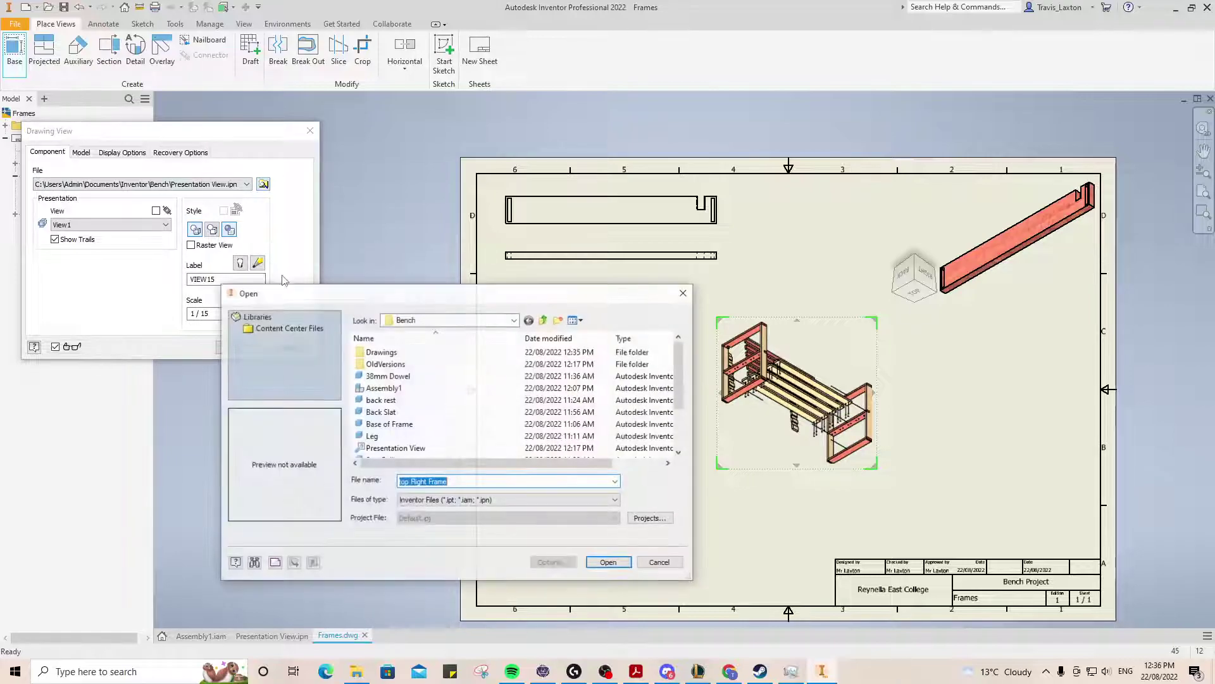
pyautogui.scroll(-3, 443, 405)
pyautogui.click(405, 447)
pyautogui.click(609, 562)
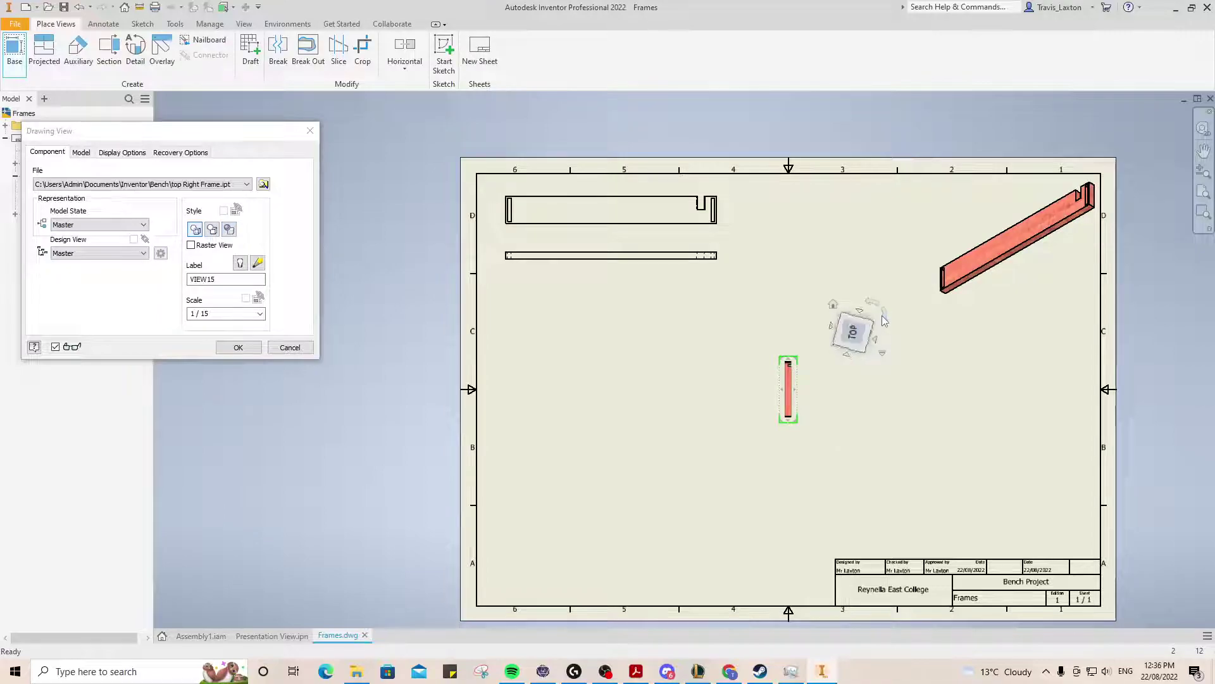
# Step: Rotate the top Right Frame base view to horizontal, place it below the Top Left Frame views and scale it 1/4
pyautogui.click(872, 302)
pyautogui.moveTo(788, 387); pyautogui.dragTo(581, 308)
pyautogui.doubleClick(226, 313)
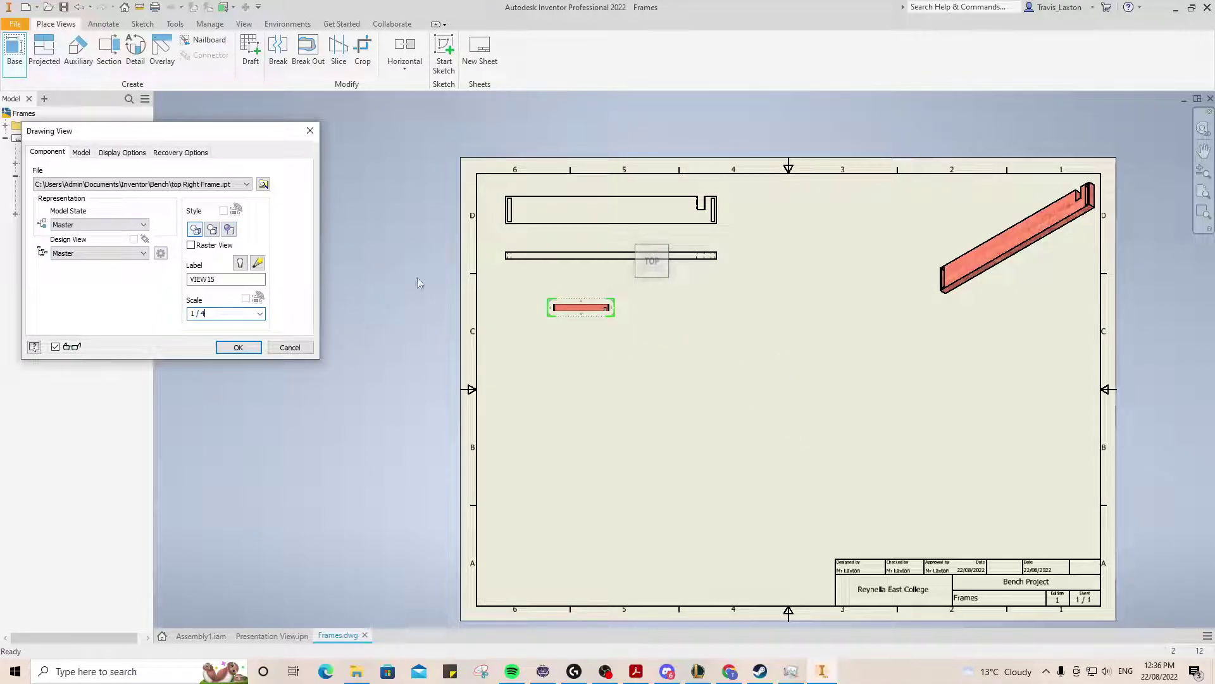
pyautogui.write('4')
pyautogui.moveTo(586, 312)
pyautogui.mouseDown()
pyautogui.moveTo(611, 313)
pyautogui.moveTo(595, 302)
pyautogui.mouseUp()
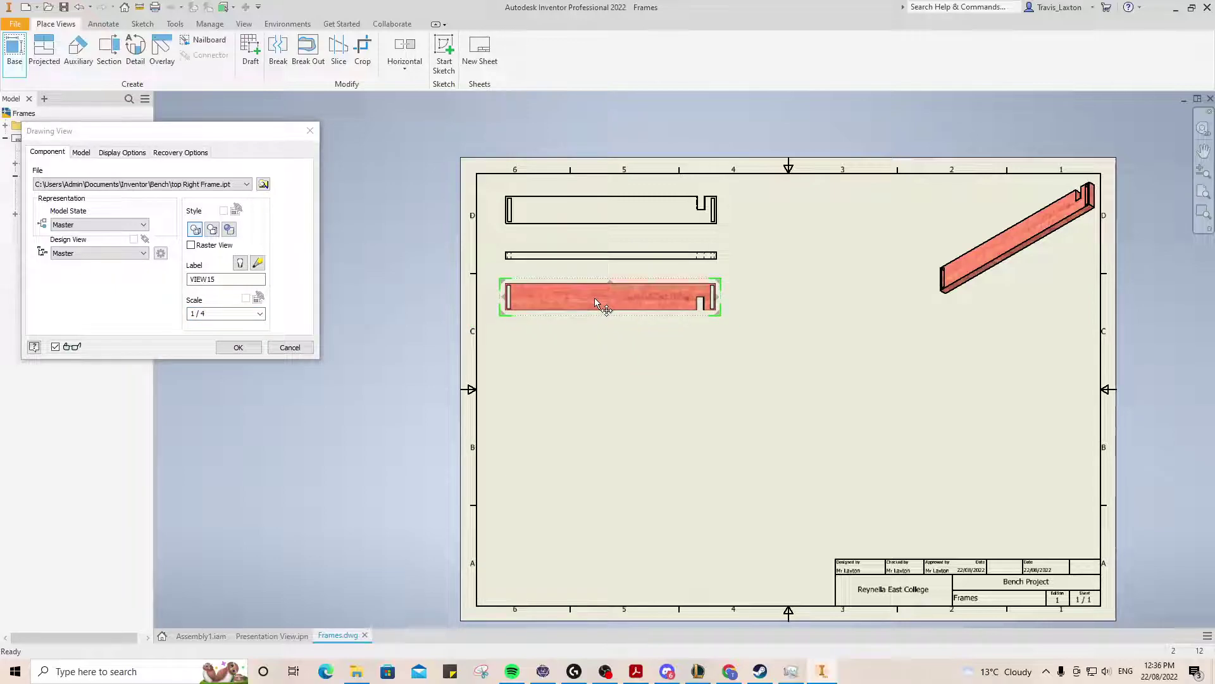
# Step: Project an edge view and an isometric view of the top Right Frame, placing the isometric beneath the Top Left Frame isometric
pyautogui.click(619, 364)
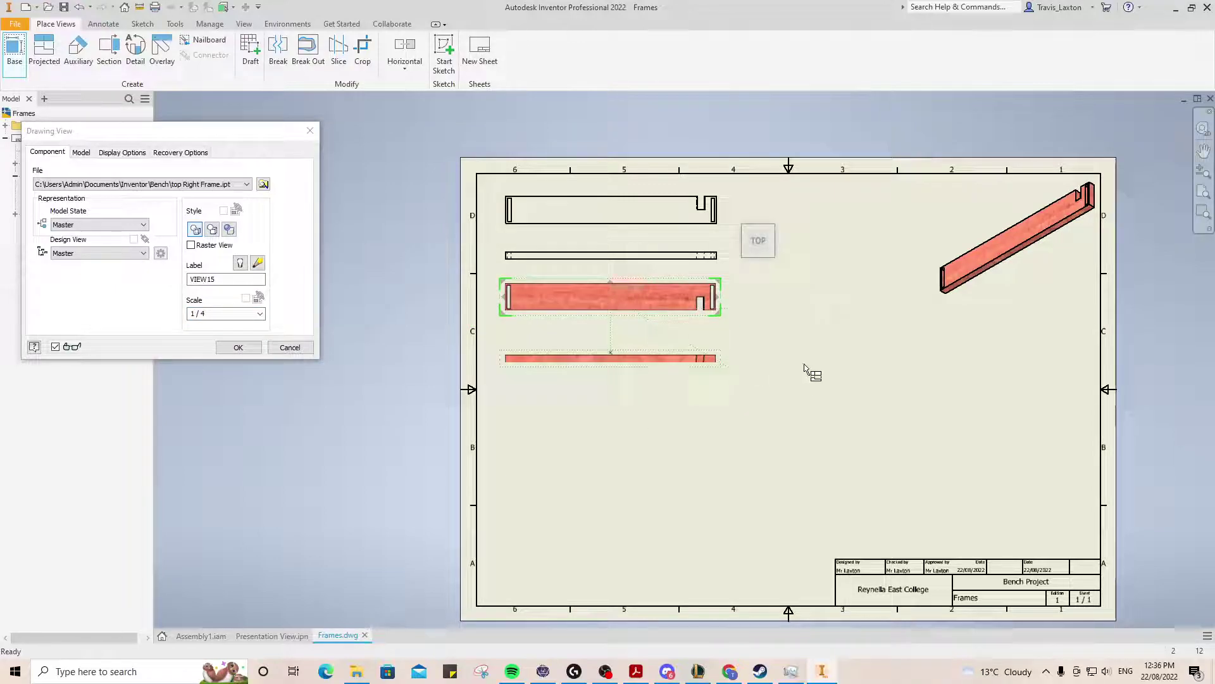
pyautogui.click(238, 347)
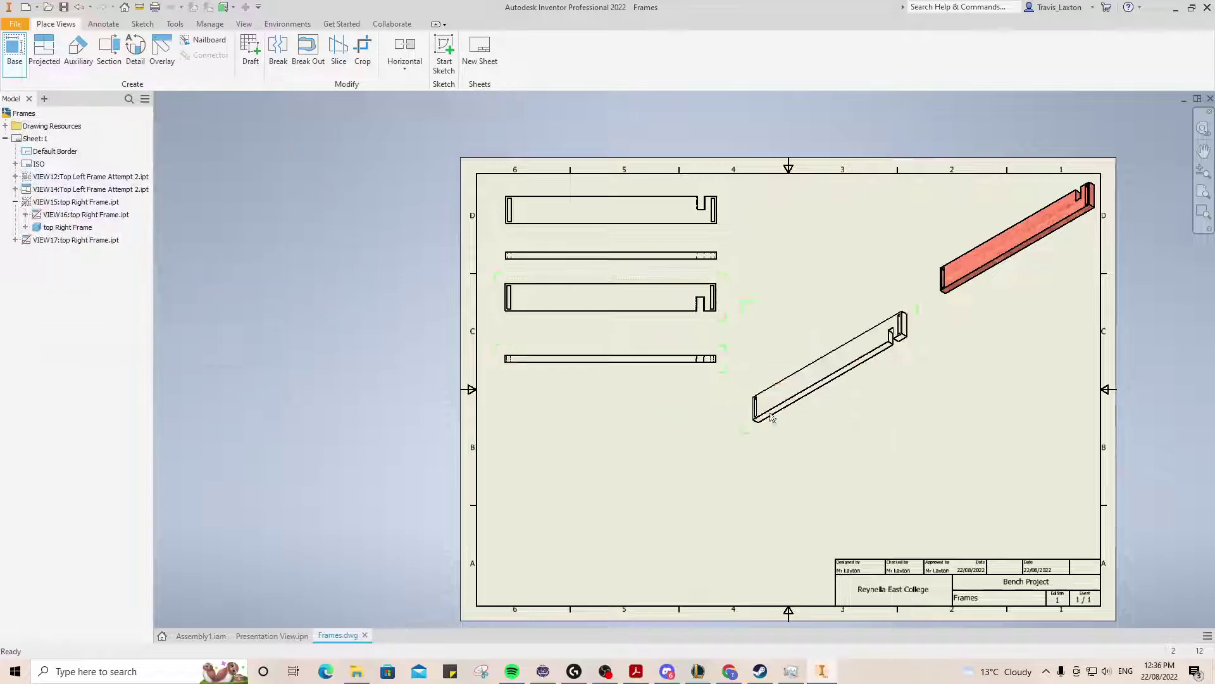
pyautogui.moveTo(1036, 411); pyautogui.dragTo(1052, 401)
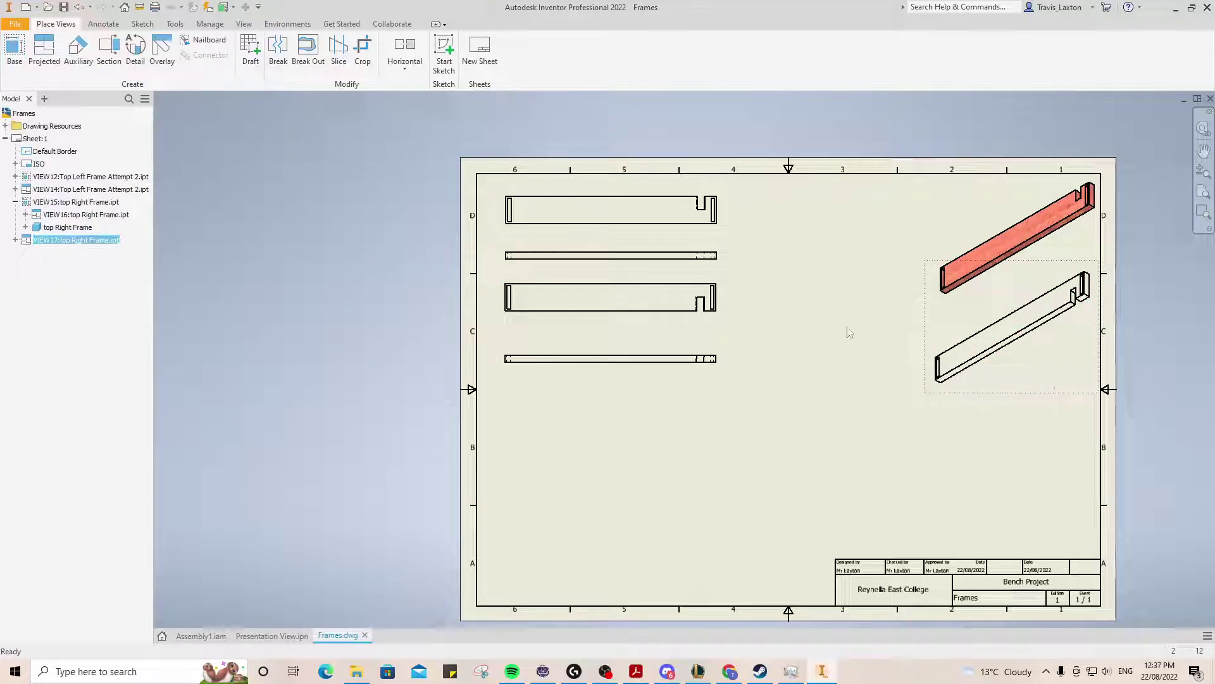
# Step: Set the top Right Frame isometric view to shaded and shift its base view down closer to the edge view
pyautogui.doubleClick(975, 397)
pyautogui.click(227, 229)
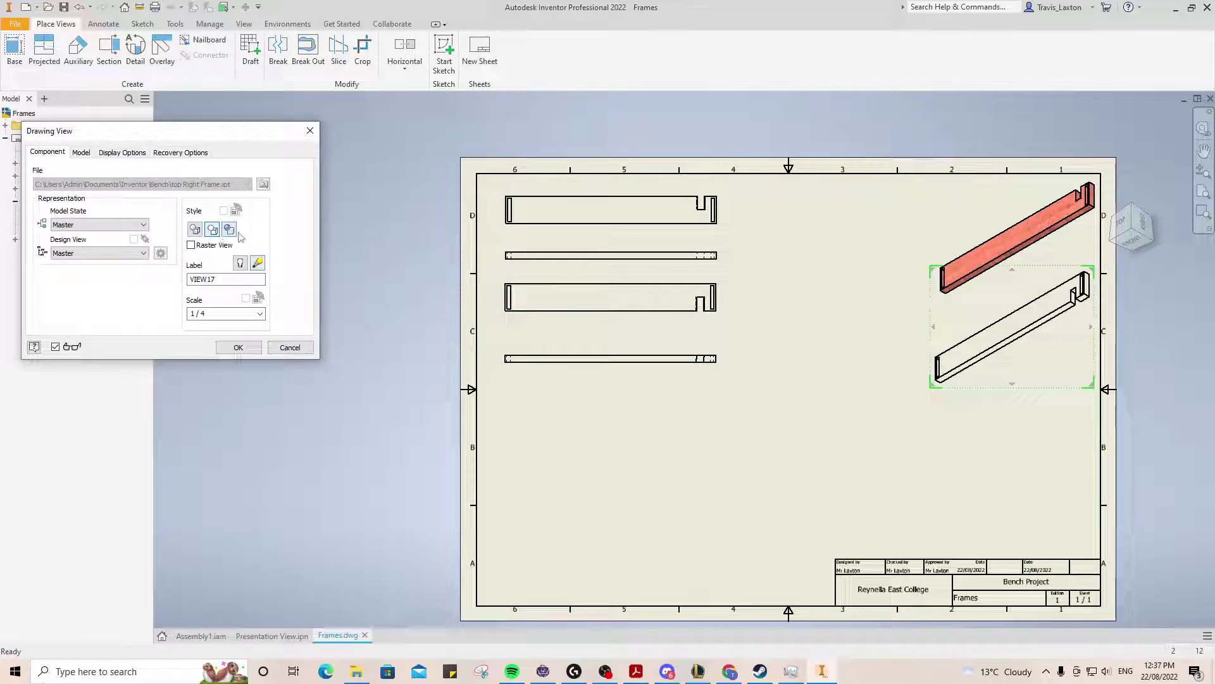
pyautogui.click(230, 342)
pyautogui.moveTo(592, 328)
pyautogui.mouseDown()
pyautogui.moveTo(600, 339)
pyautogui.moveTo(583, 336)
pyautogui.mouseUp()
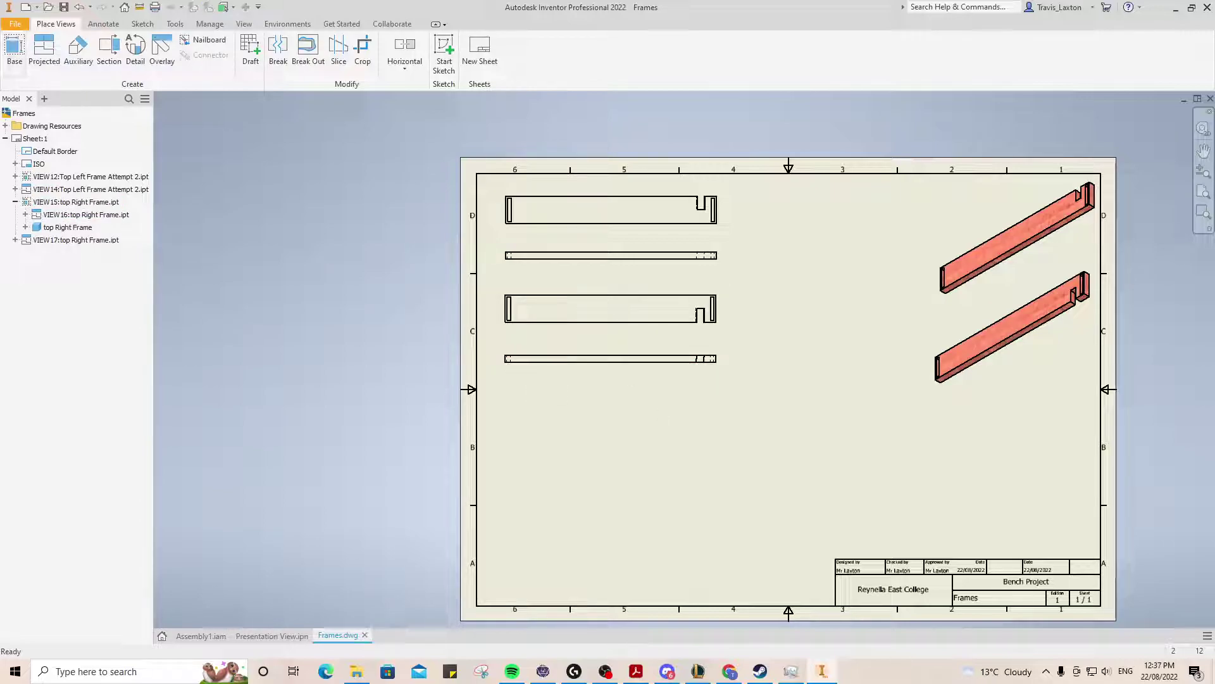
# Step: Start another base view and load the back rest part as its model
pyautogui.click(14, 50)
pyautogui.click(263, 184)
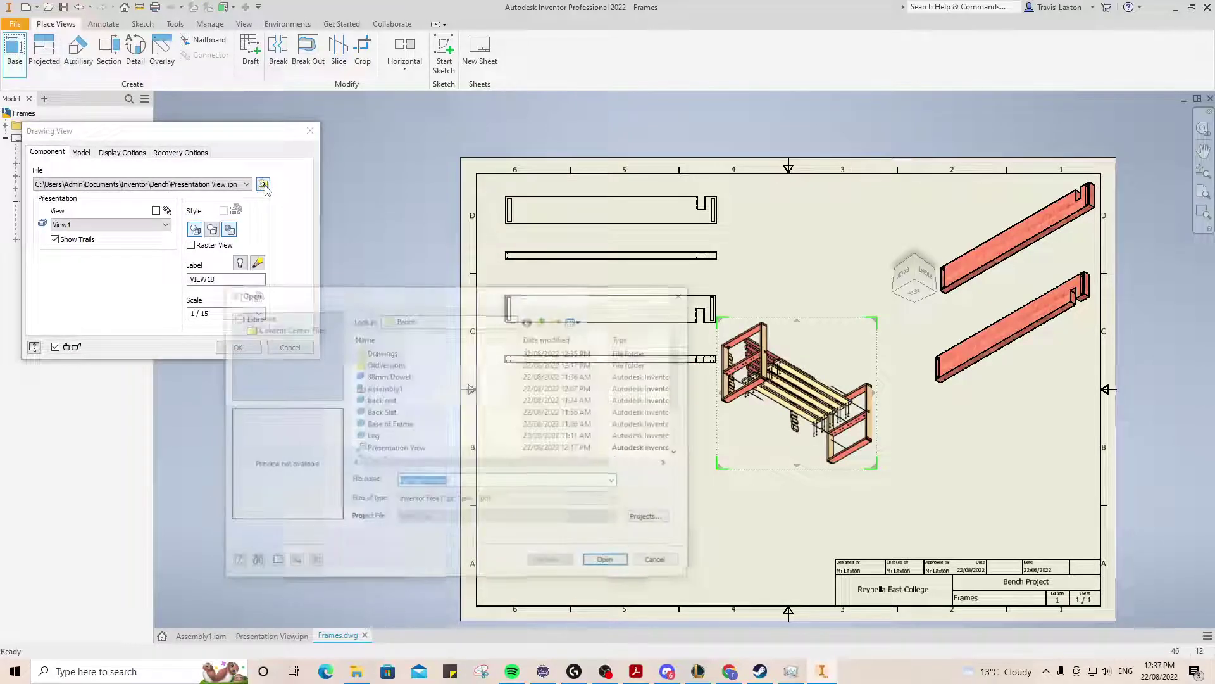
pyautogui.click(392, 400)
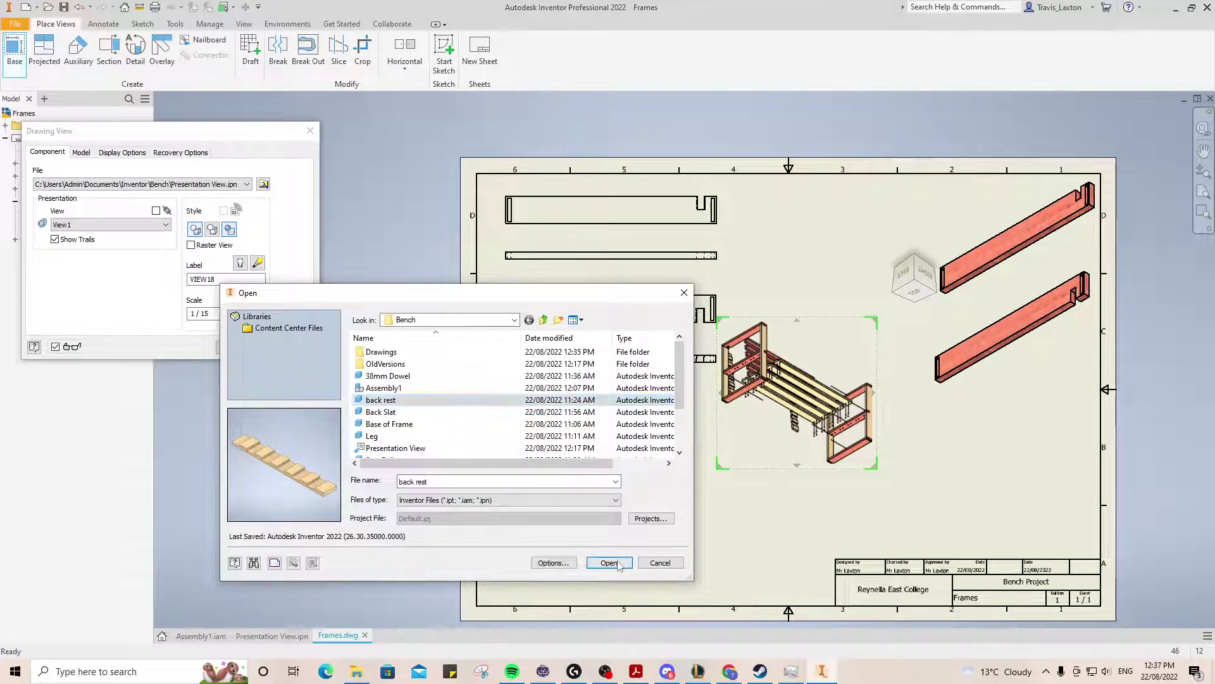
pyautogui.click(608, 563)
# Step: Orient the back rest base view to a horizontal top view, scale it 1/4 and place it below the top Right Frame views
pyautogui.click(851, 333)
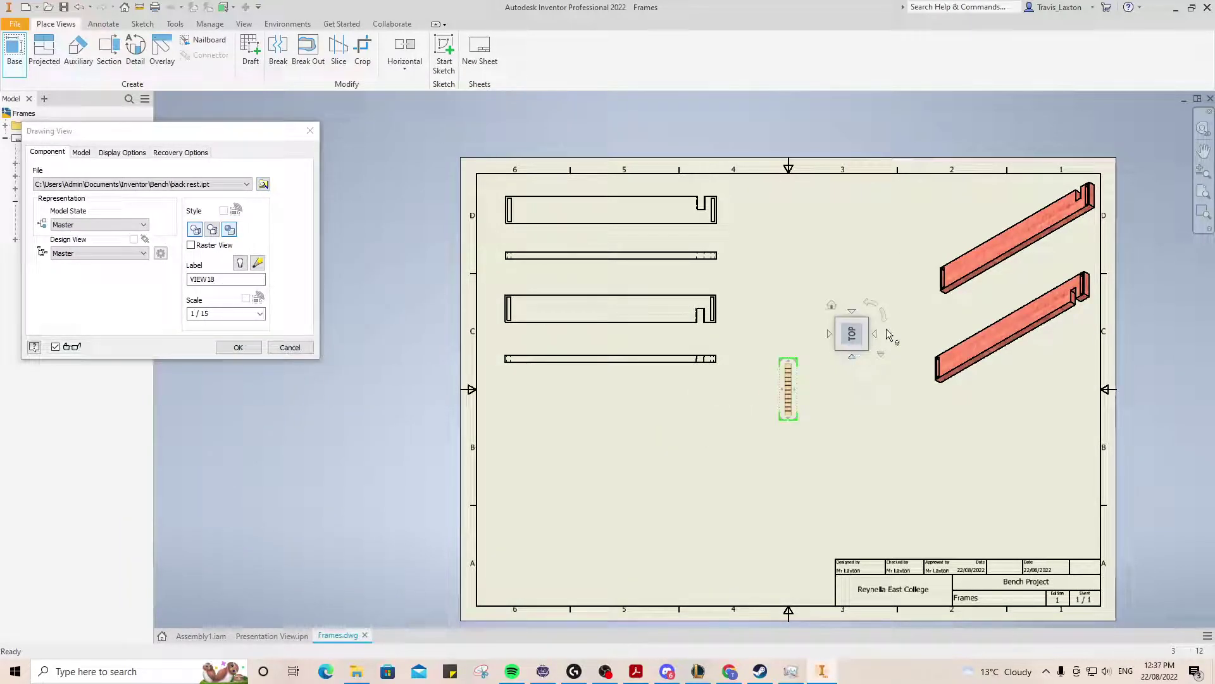
pyautogui.click(872, 309)
pyautogui.moveTo(788, 388); pyautogui.dragTo(566, 426)
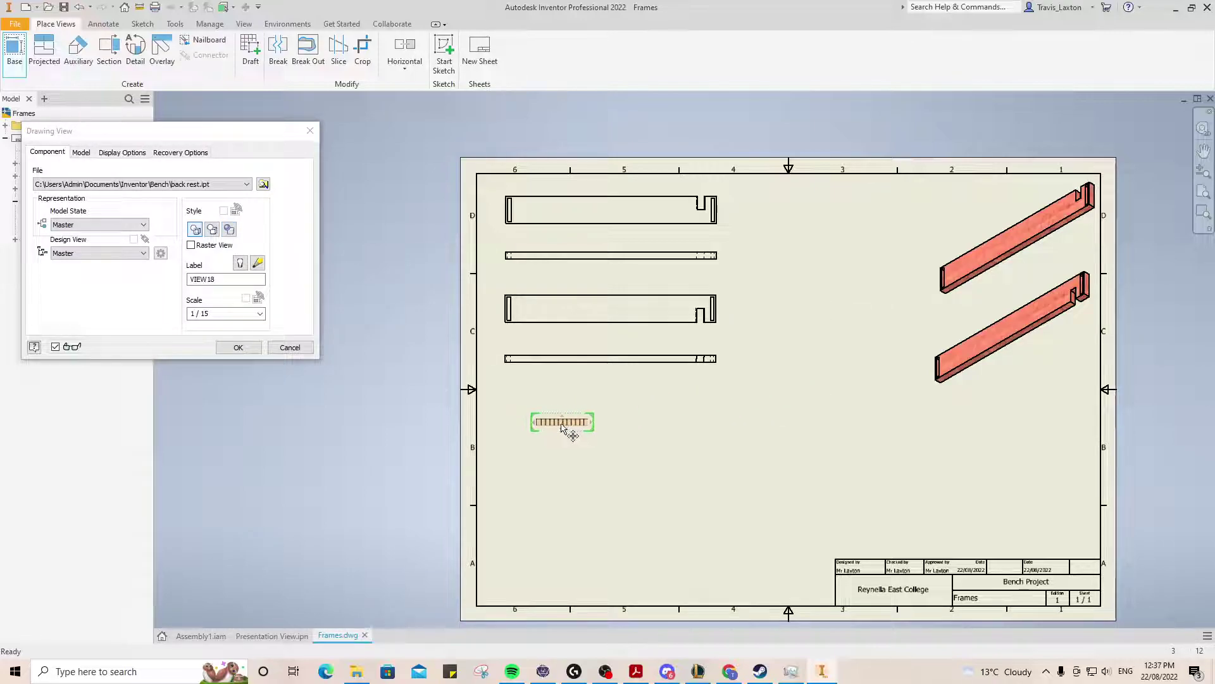
pyautogui.doubleClick(222, 316)
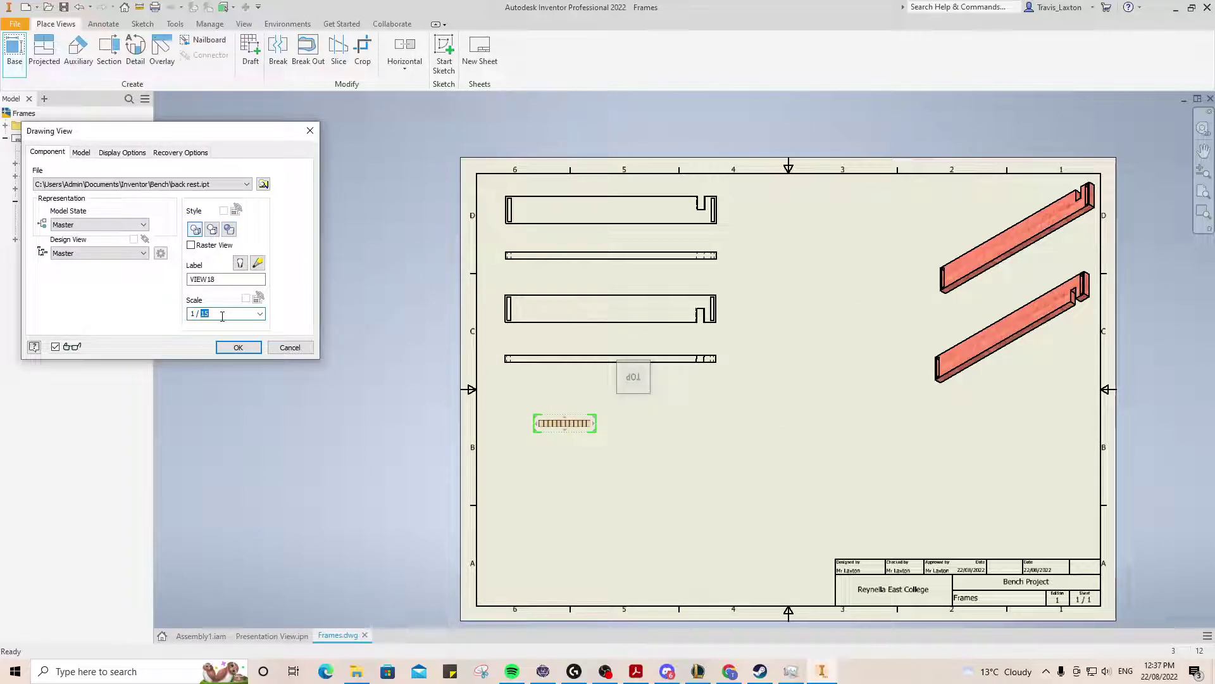
pyautogui.write('1 / 4')
pyautogui.moveTo(564, 421); pyautogui.dragTo(613, 418)
# Step: Project an edge view below the back rest base view and an isometric view to its right, and create them
pyautogui.click(624, 490)
pyautogui.click(881, 479)
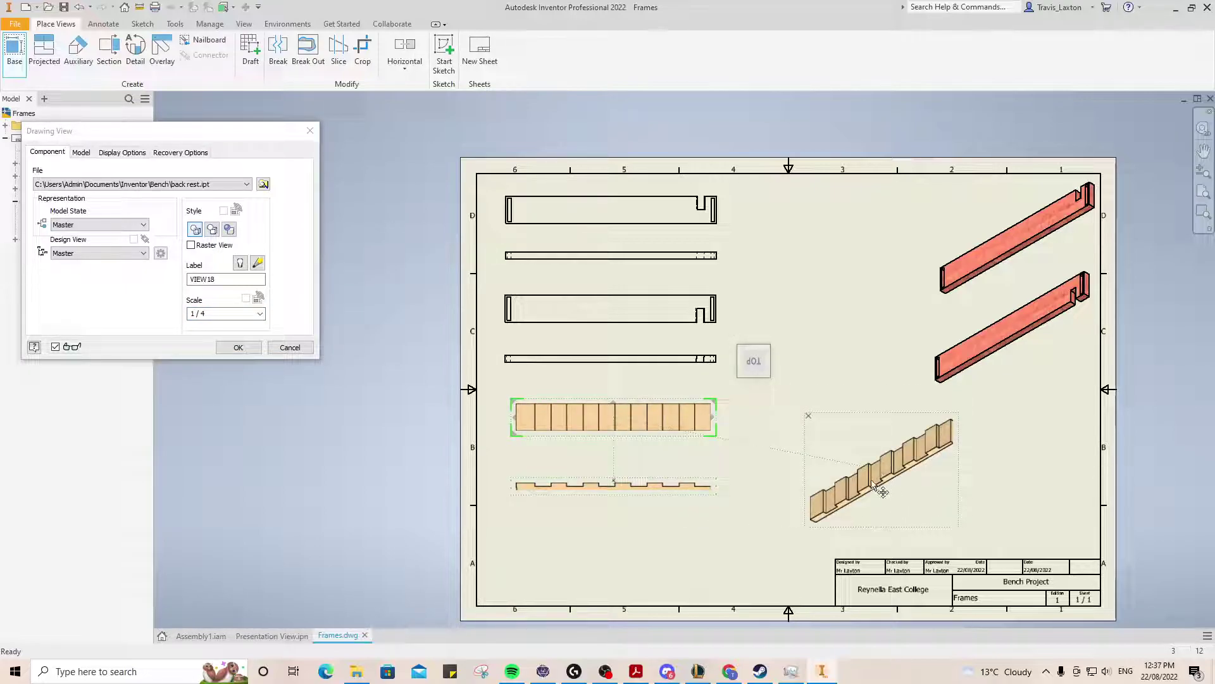
pyautogui.click(244, 347)
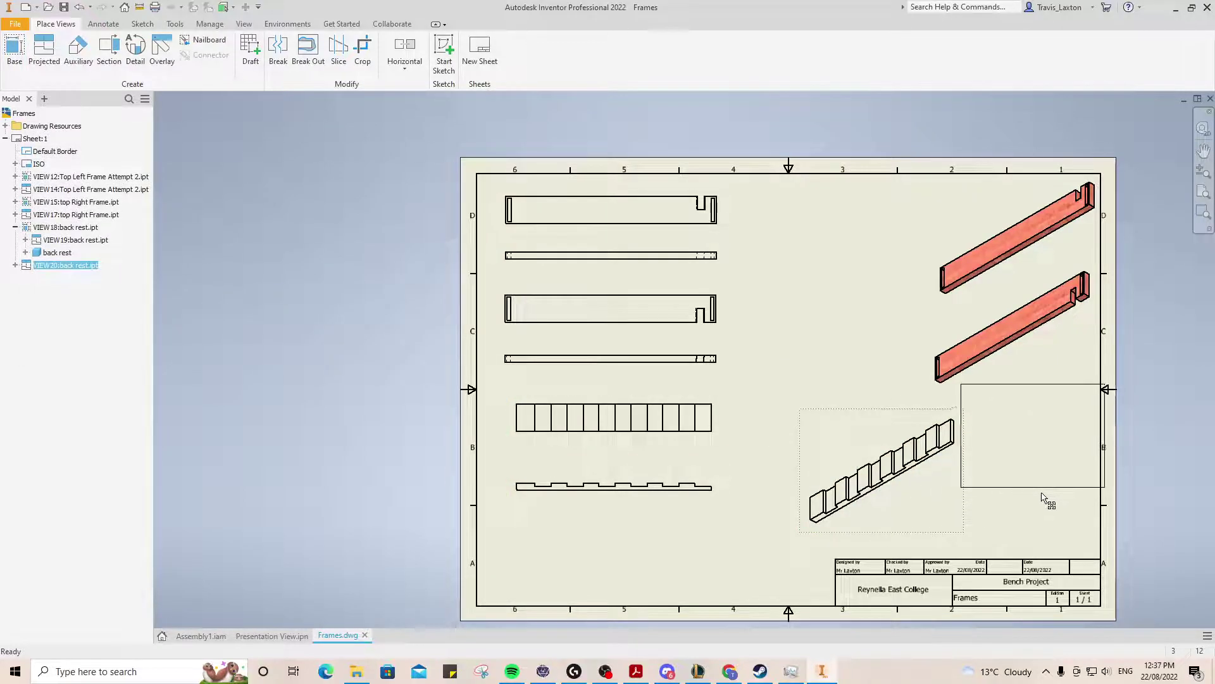
# Step: Move the back rest isometric view beneath the two frame isometrics and set its style to shaded
pyautogui.moveTo(1028, 489); pyautogui.dragTo(1024, 494)
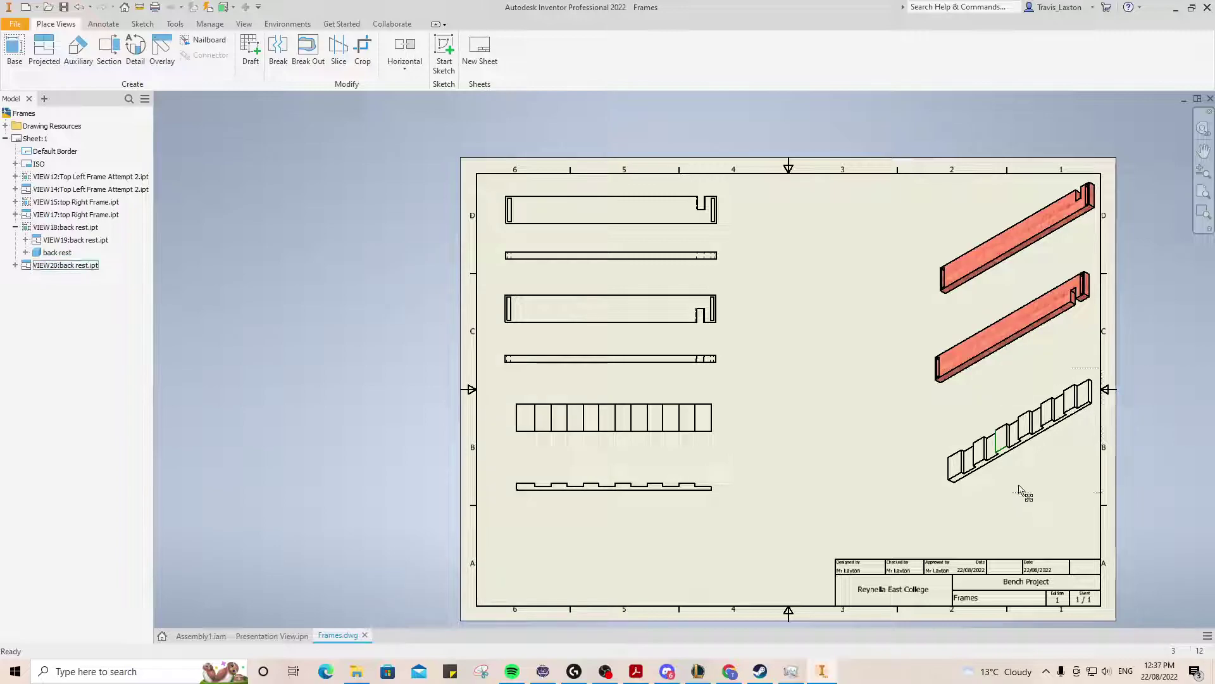
pyautogui.moveTo(1019, 487); pyautogui.dragTo(1010, 488)
pyautogui.doubleClick(1012, 490)
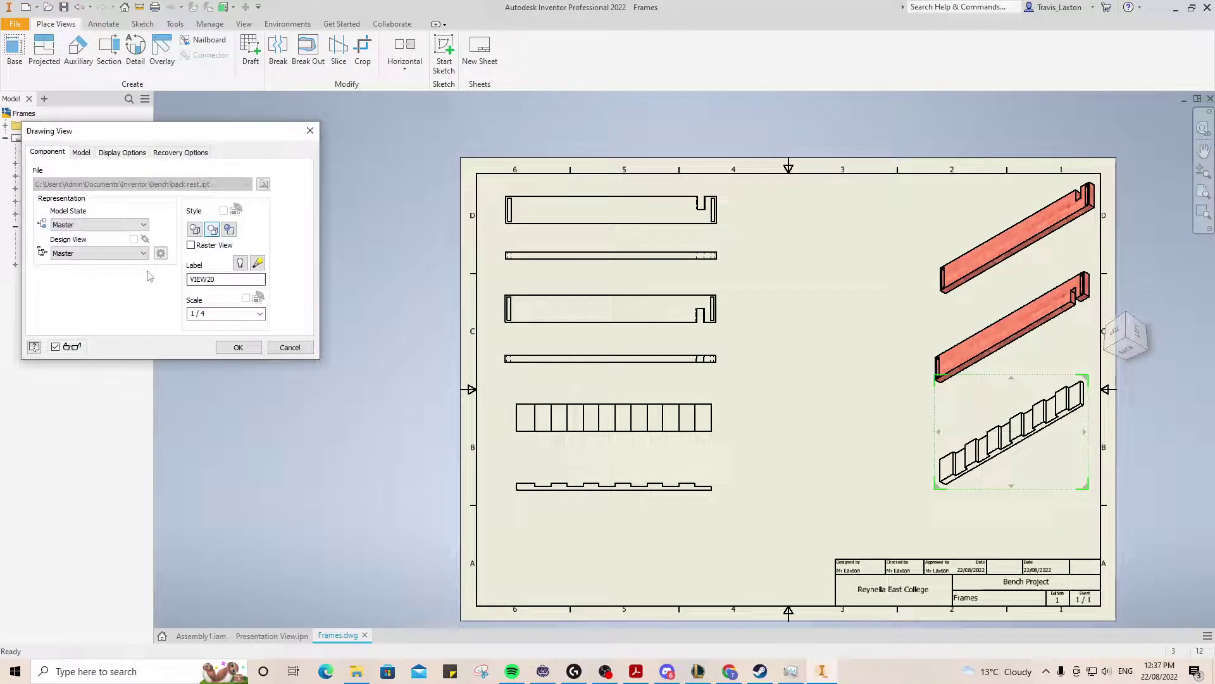
pyautogui.click(230, 229)
pyautogui.click(239, 348)
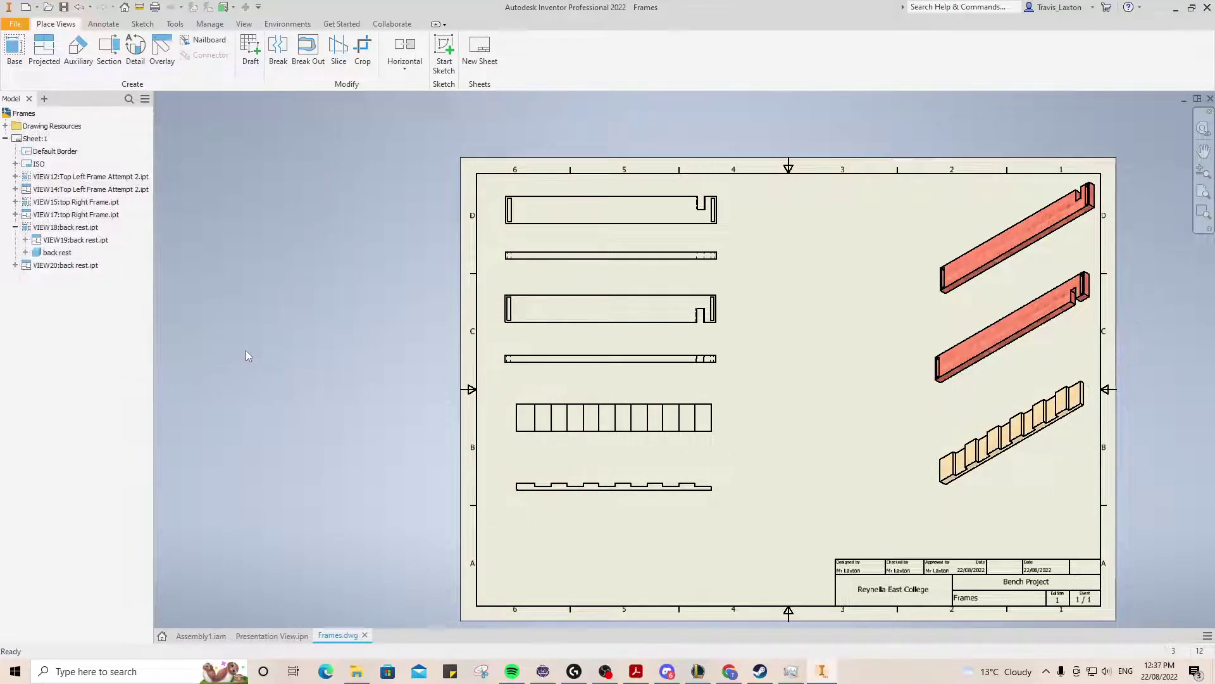
# Step: Shift the back rest base view slightly down and right, closer to its edge view
pyautogui.click(620, 452)
pyautogui.click(791, 457)
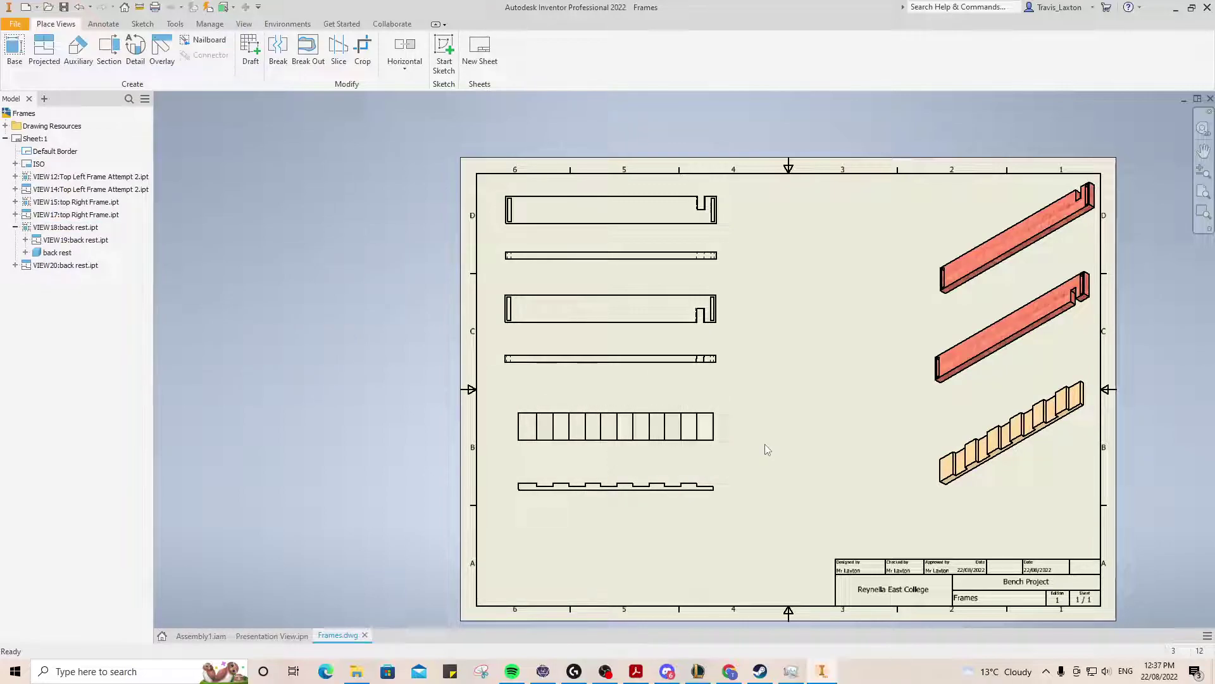
pyautogui.scroll(-4, 530, 526)
pyautogui.scroll(10, 528, 506)
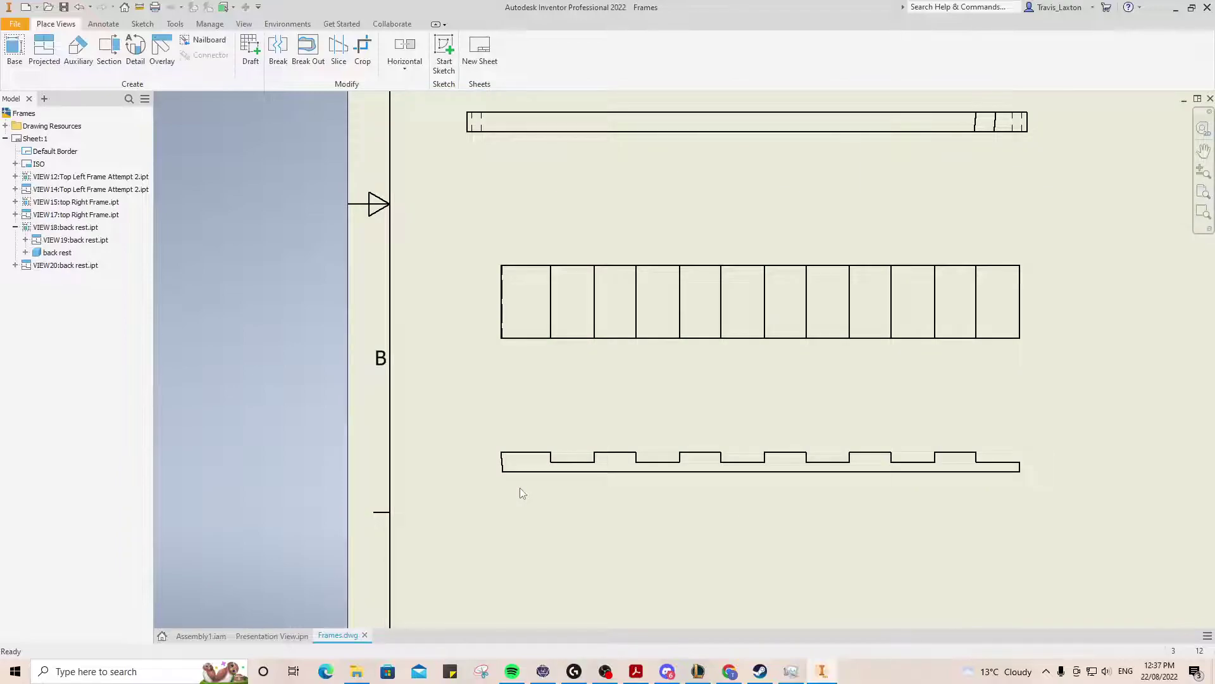
pyautogui.scroll(-5, 519, 488)
pyautogui.scroll(6, 534, 380)
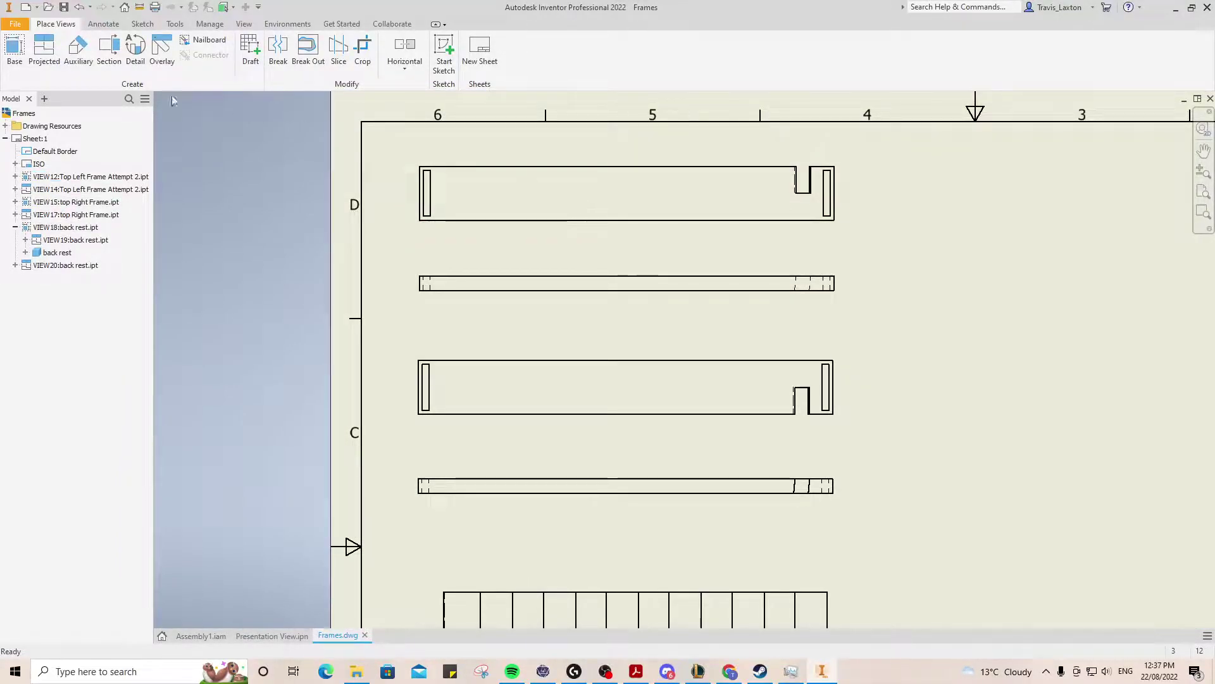
pyautogui.scroll(-2, 548, 329)
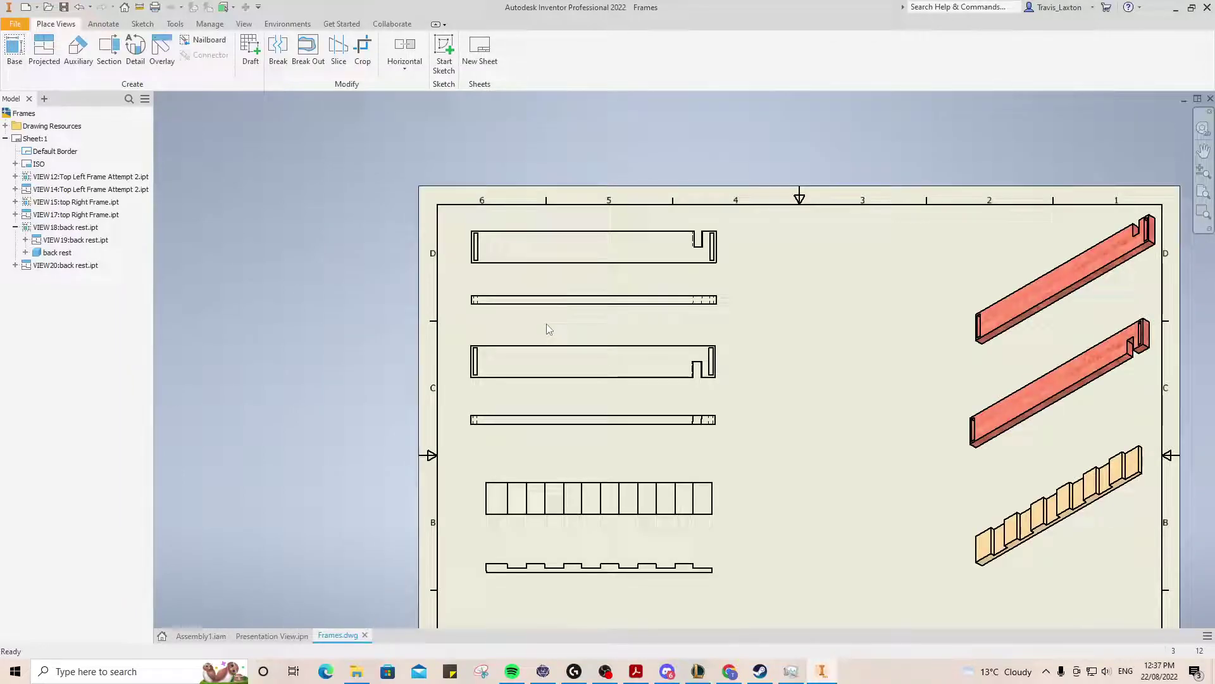
# Step: Move the back rest base, edge and isometric views further down the sheet to make room for dimensions
pyautogui.click(608, 246)
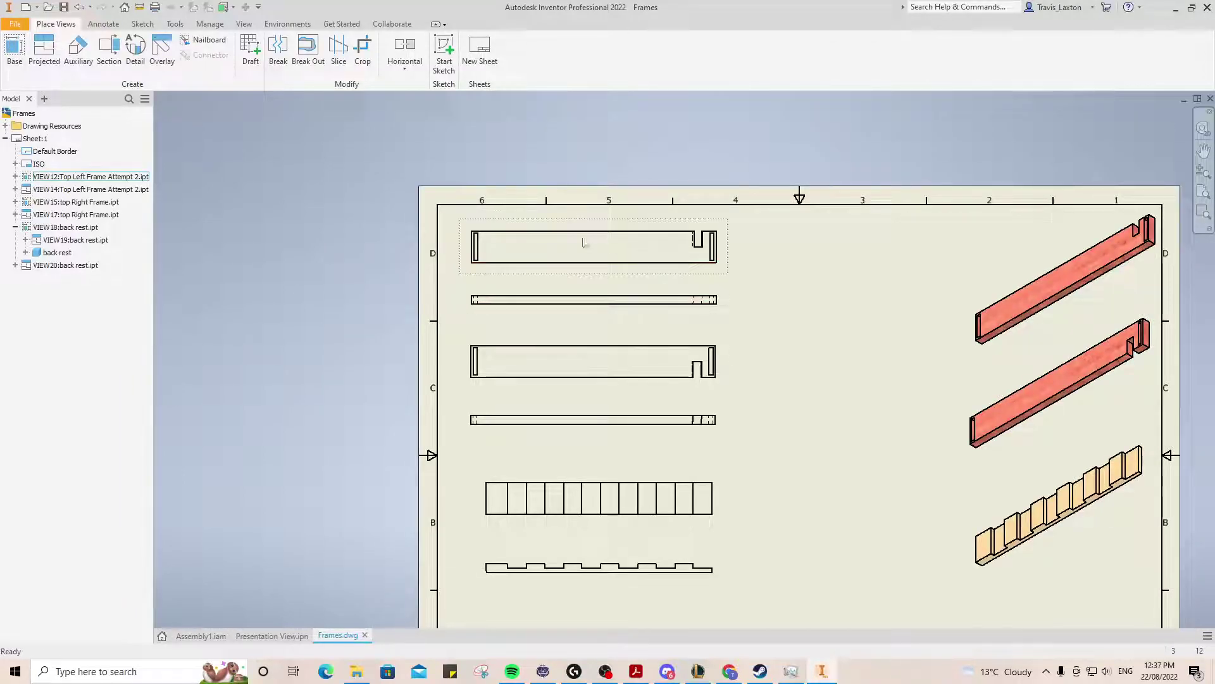
pyautogui.scroll(-4, 703, 529)
pyautogui.scroll(5, 699, 529)
pyautogui.moveTo(665, 393); pyautogui.dragTo(664, 425)
pyautogui.moveTo(684, 469); pyautogui.dragTo(698, 526)
pyautogui.scroll(-5, 817, 534)
pyautogui.click(877, 510)
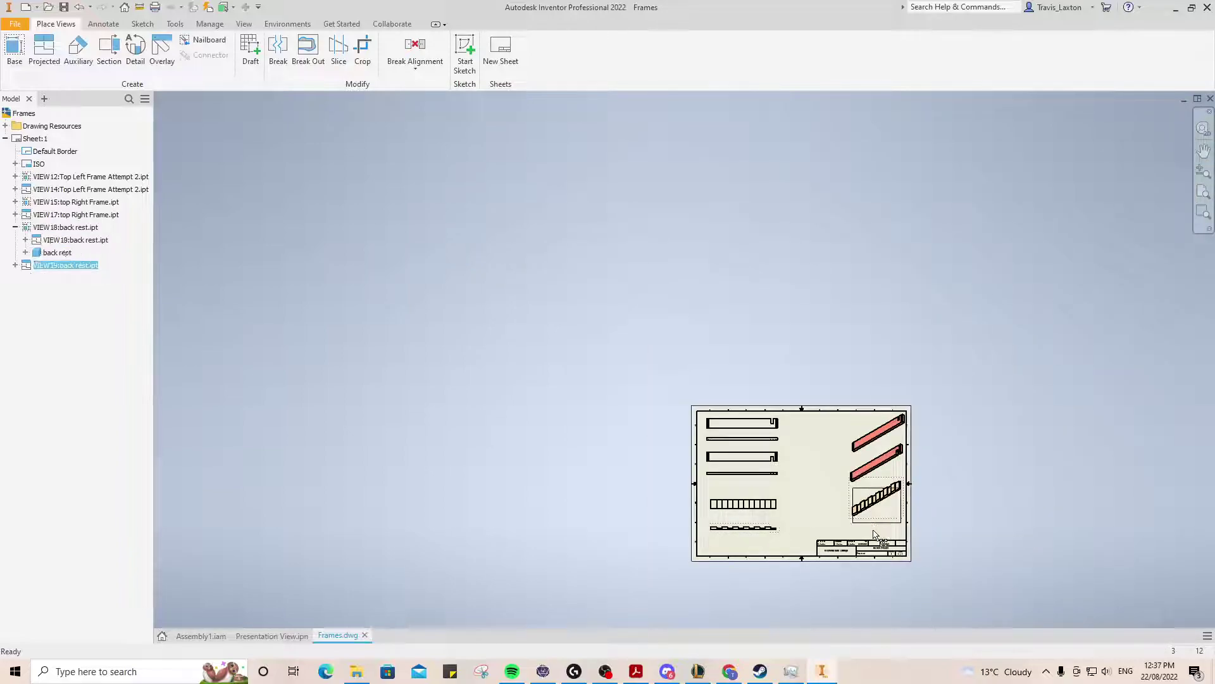
# Step: Space out the frame views by lowering the top Right Frame's base, edge and isometric views and the Top Left Frame's edge view
pyautogui.moveTo(732, 484)
pyautogui.mouseDown()
pyautogui.moveTo(733, 495)
pyautogui.moveTo(738, 483)
pyautogui.mouseUp()
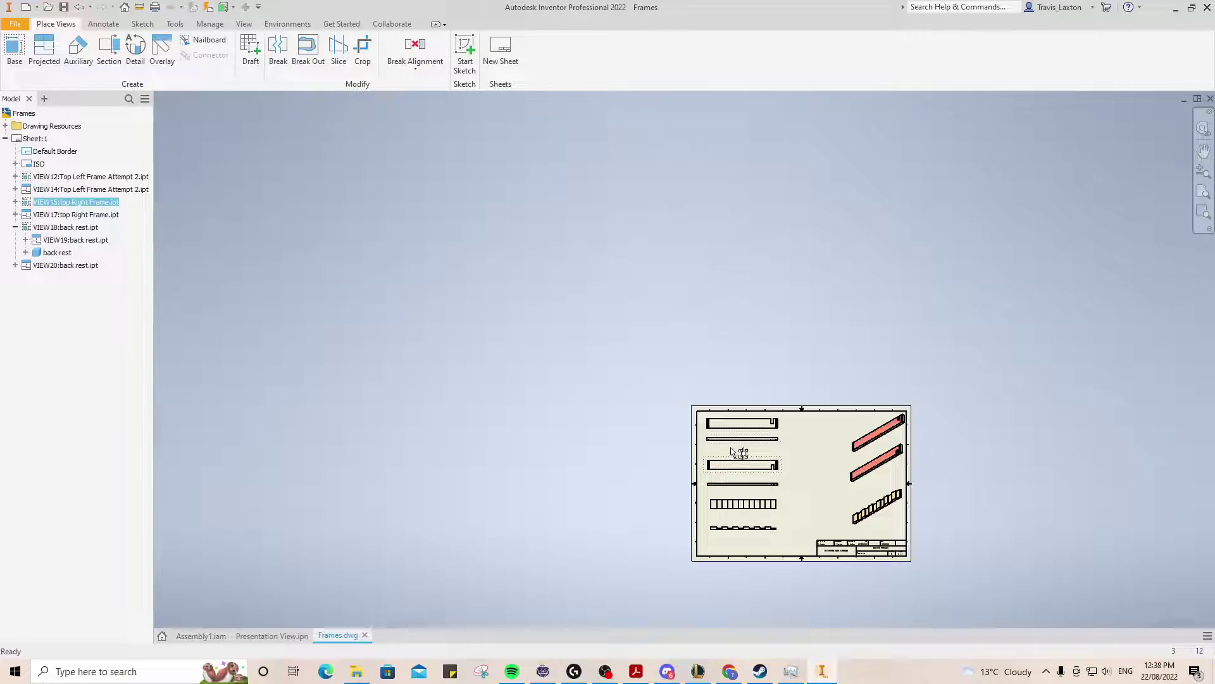
pyautogui.moveTo(732, 434); pyautogui.dragTo(735, 439)
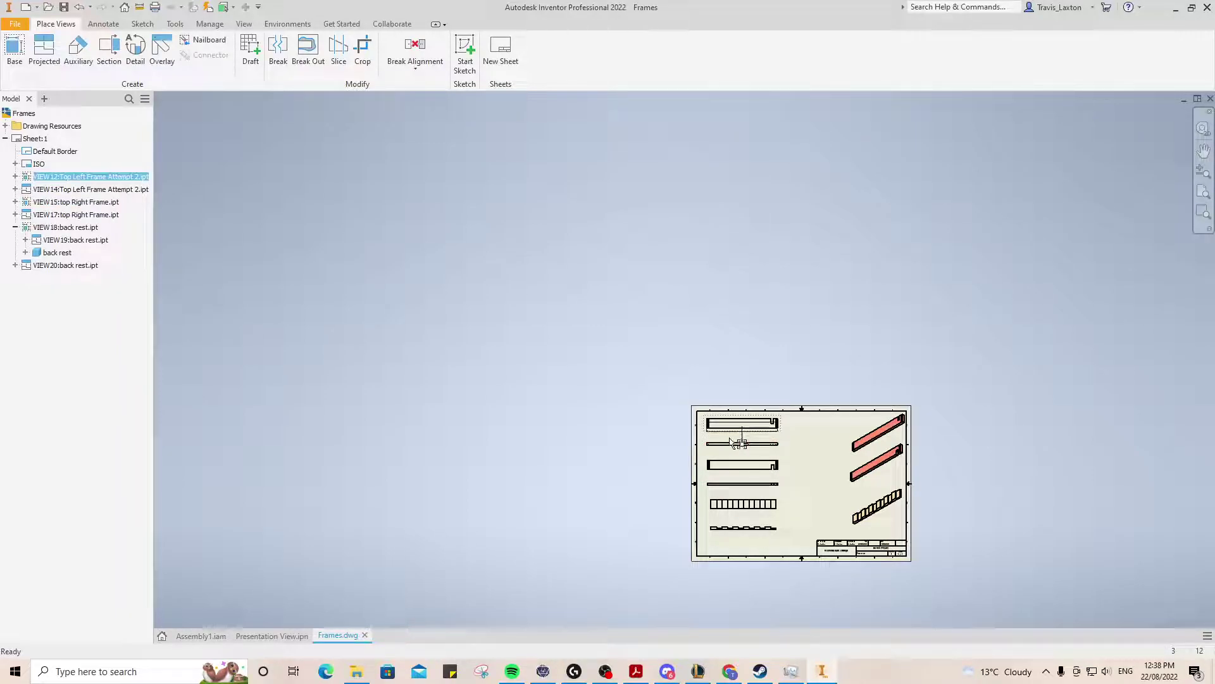
pyautogui.moveTo(876, 480); pyautogui.dragTo(861, 504)
pyautogui.click(819, 501)
# Step: Dimension the overall length of the Top Left Frame above its base view
pyautogui.scroll(5, 794, 473)
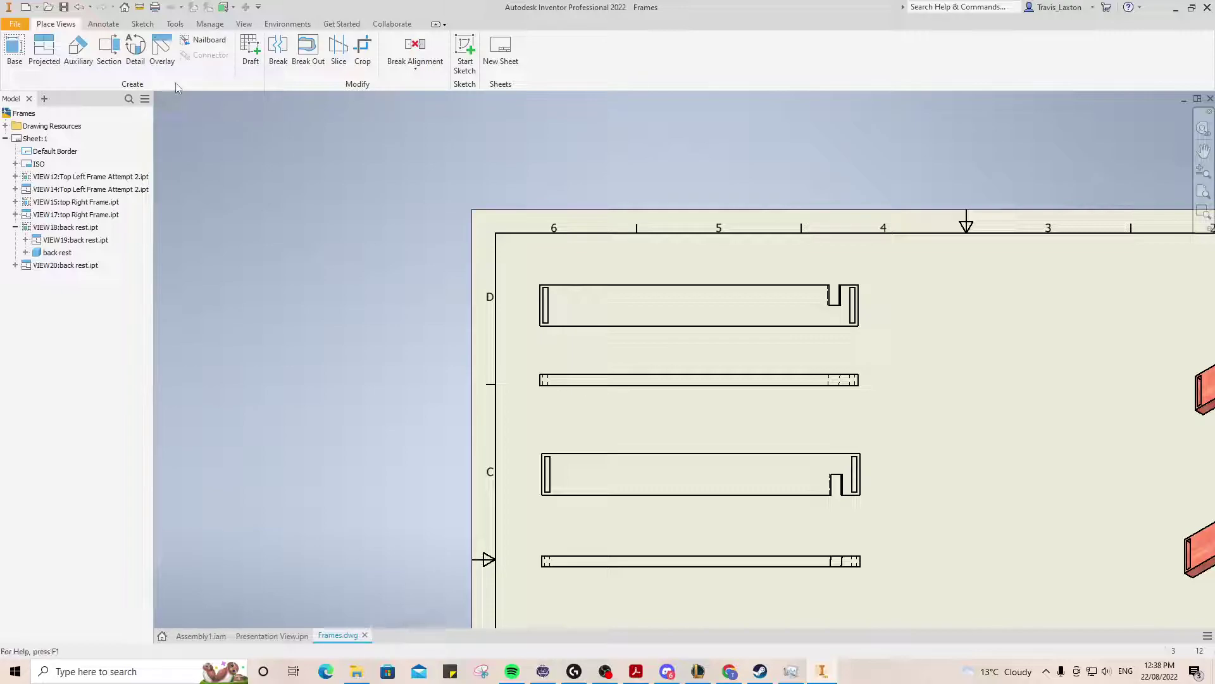
pyautogui.click(105, 25)
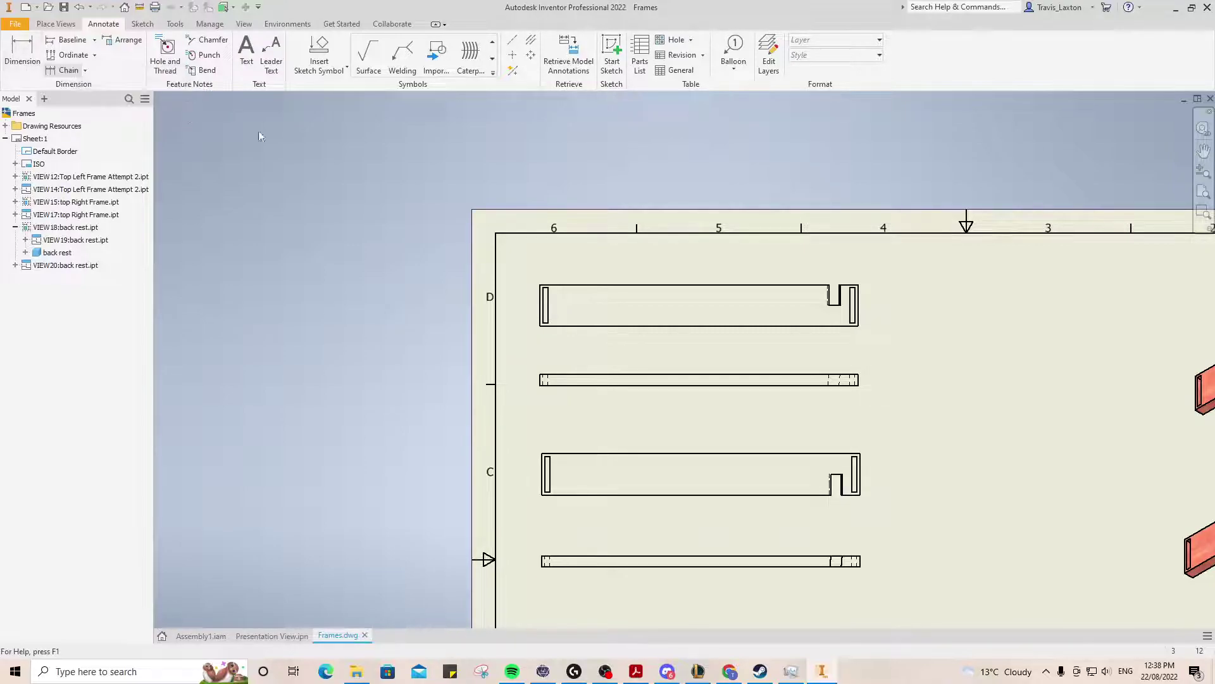
pyautogui.press('d')
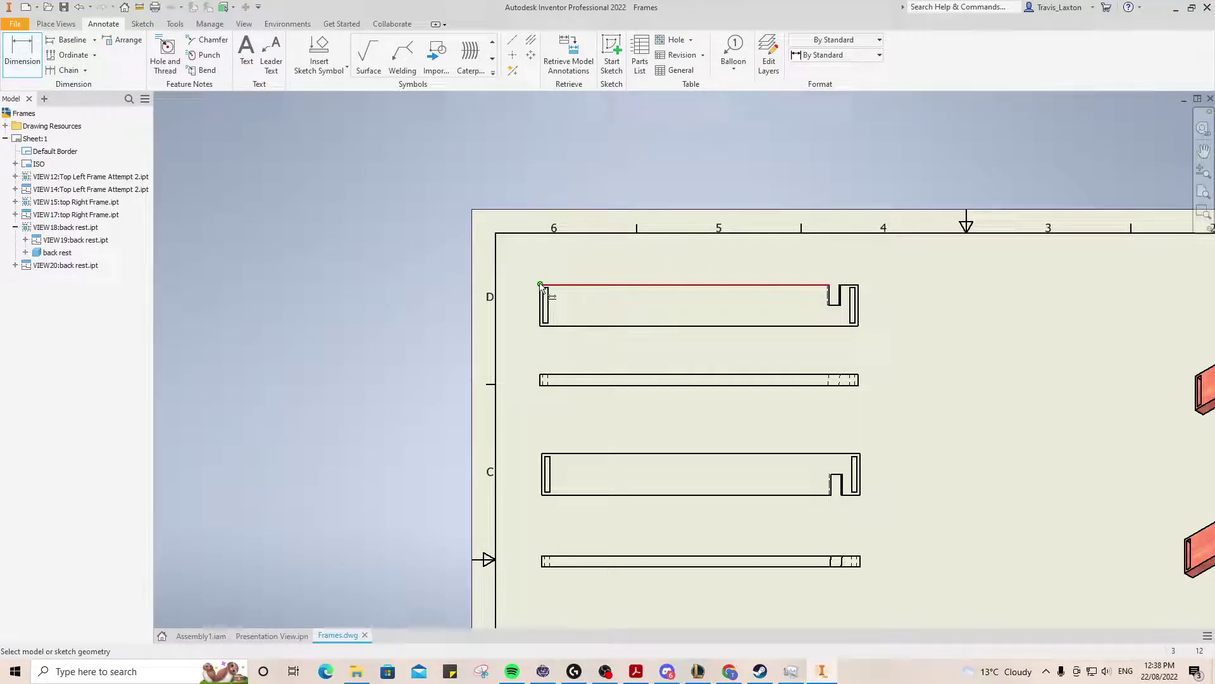
pyautogui.click(541, 303)
pyautogui.click(858, 304)
pyautogui.click(686, 285)
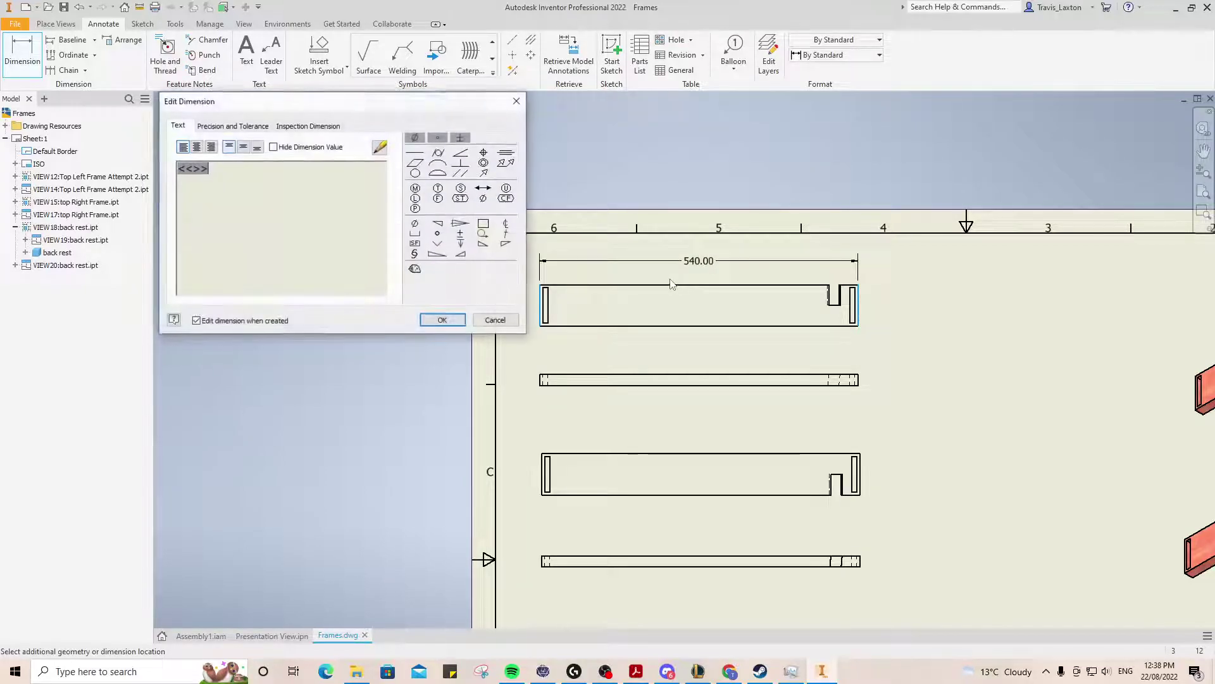
pyautogui.click(442, 321)
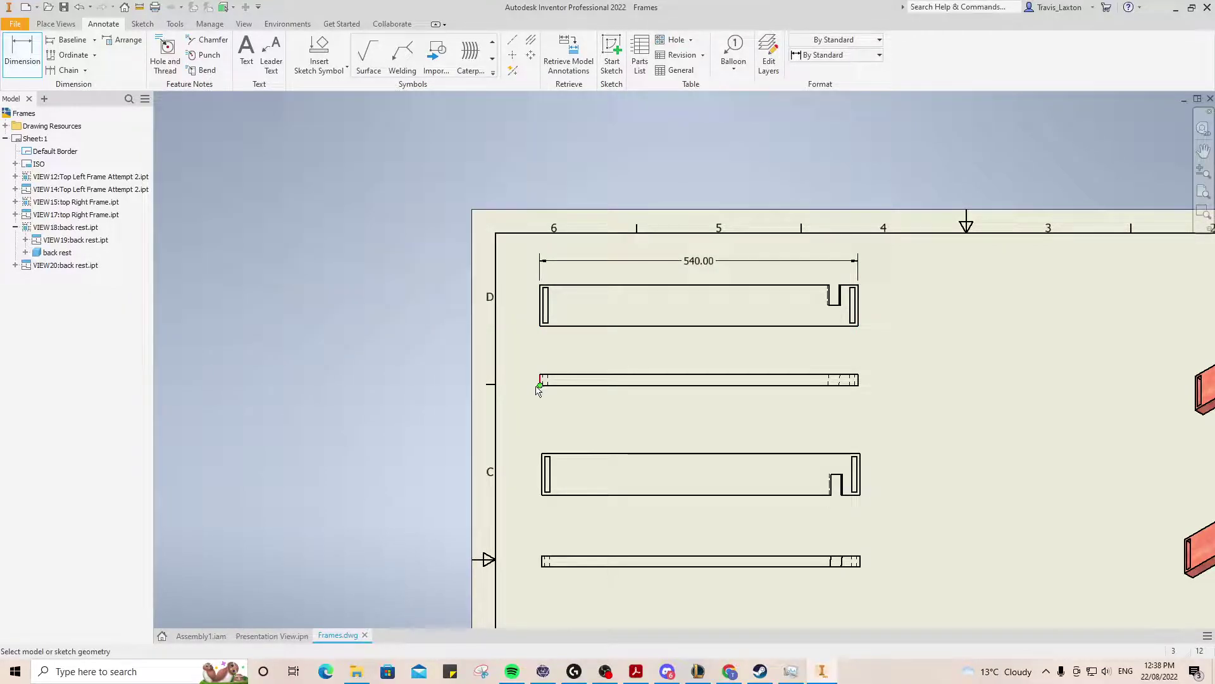
# Step: Dimension the Top Left Frame's height beside its base view and its thickness beside its edge view
pyautogui.click(543, 286)
pyautogui.click(539, 326)
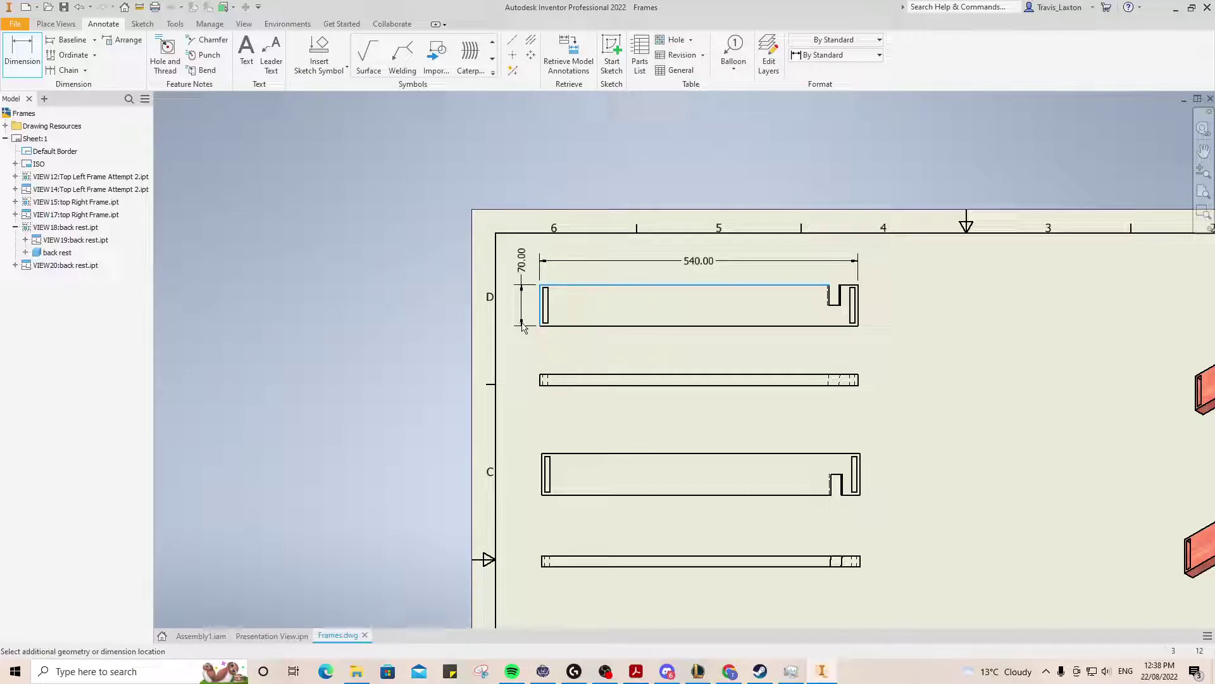
pyautogui.click(518, 336)
pyautogui.click(437, 321)
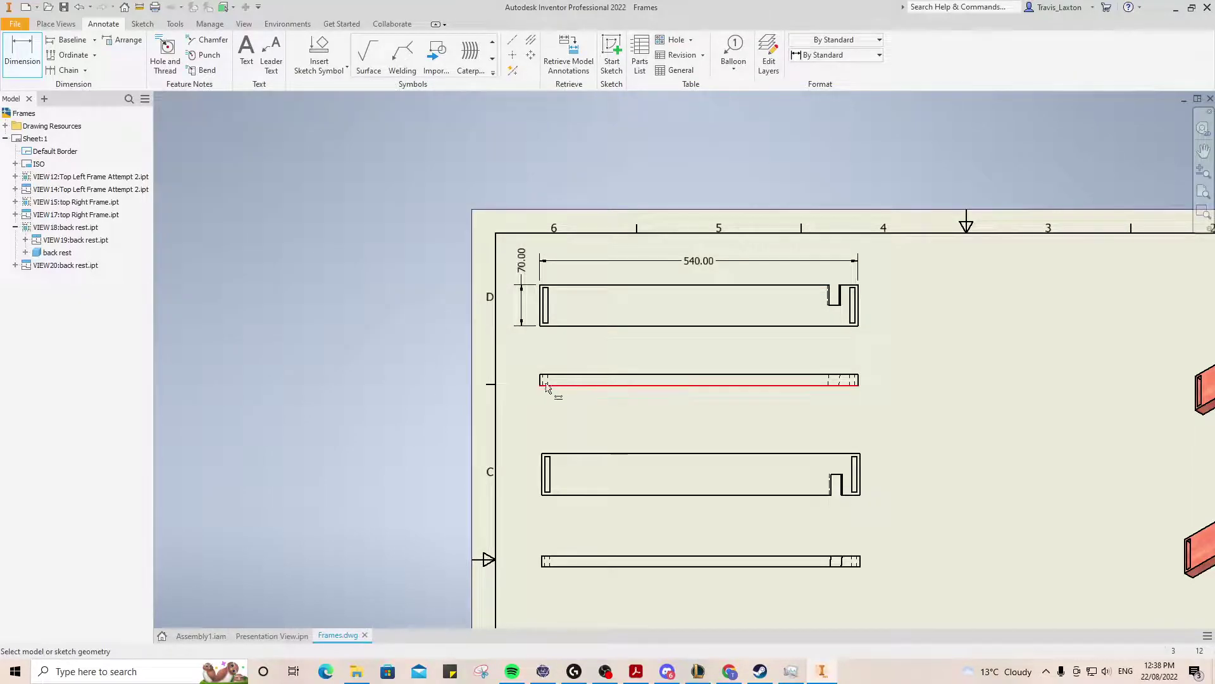
pyautogui.click(539, 378)
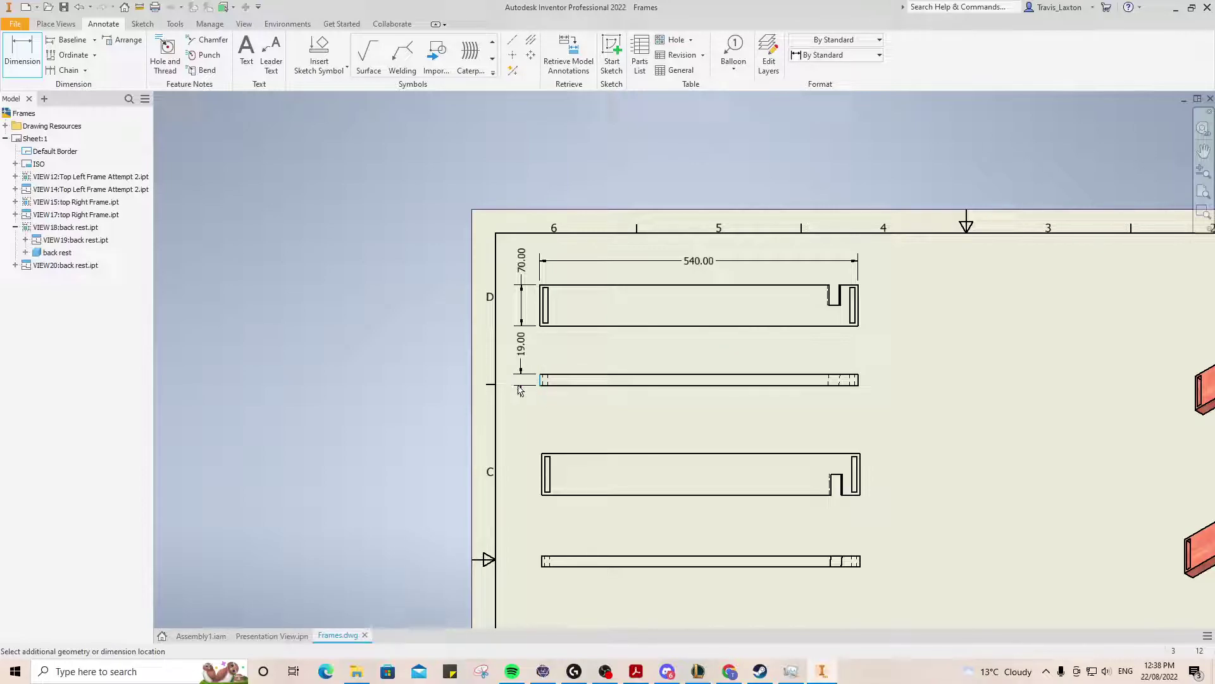
pyautogui.click(518, 397)
pyautogui.click(441, 319)
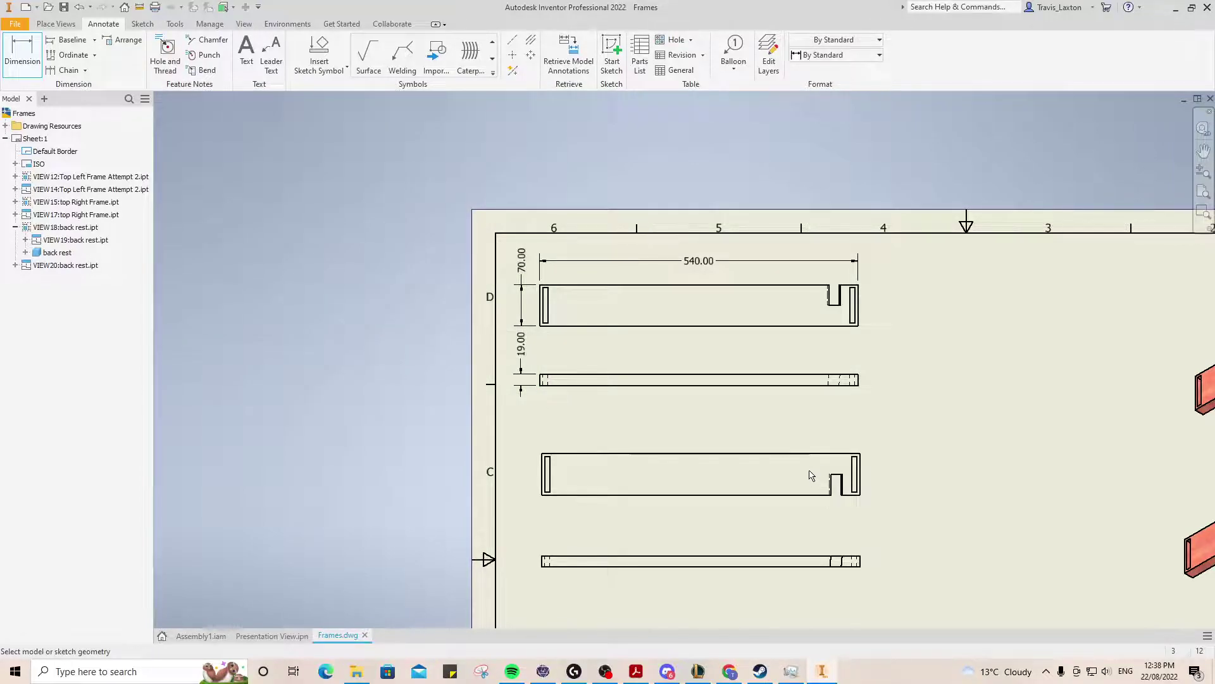
# Step: Dimension the overall length of the top Right Frame above its base view
pyautogui.click(542, 457)
pyautogui.click(859, 465)
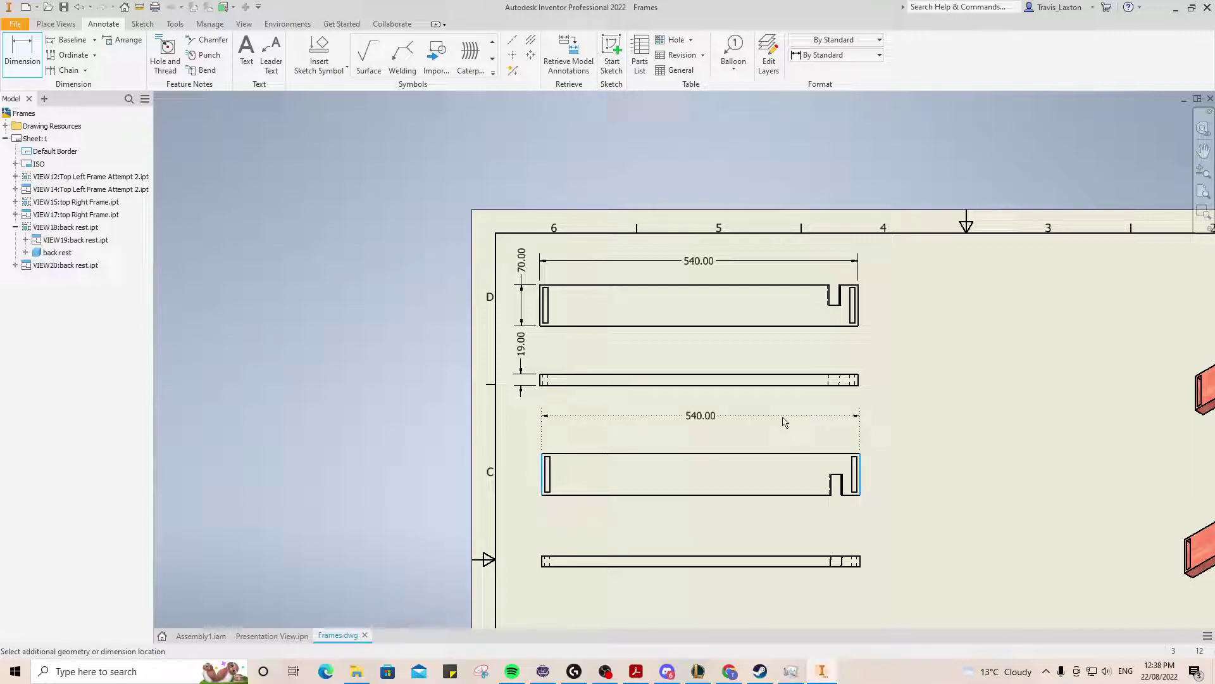
pyautogui.click(767, 431)
pyautogui.click(441, 318)
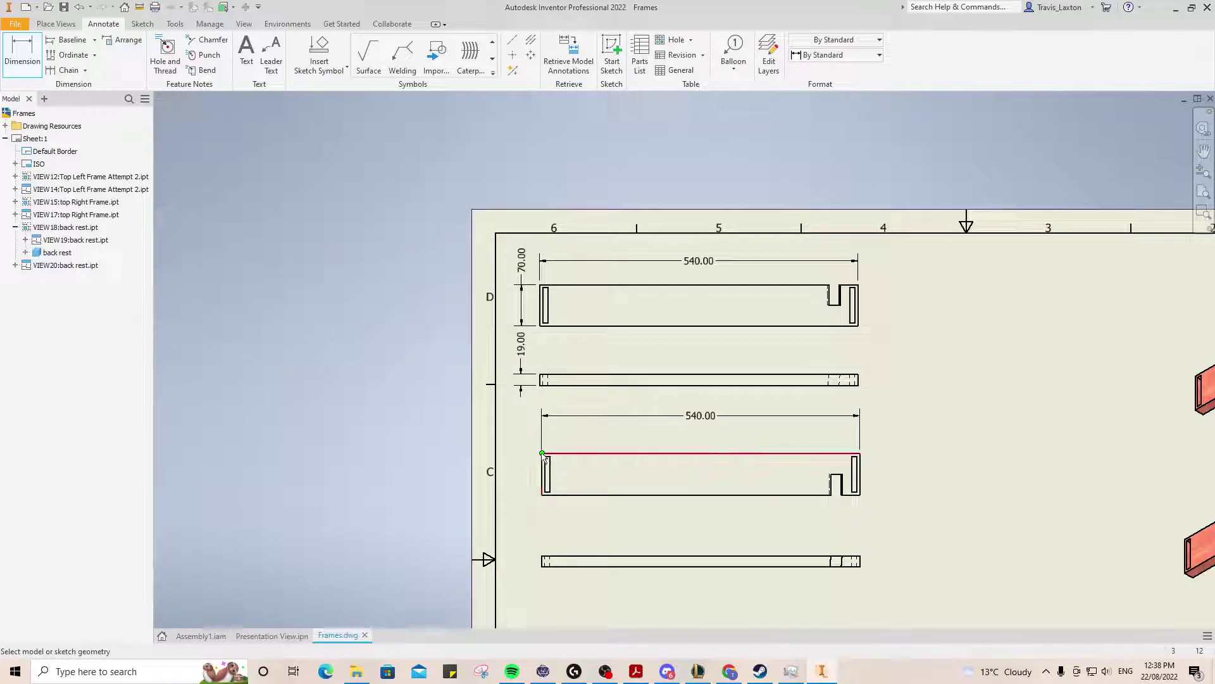
# Step: Dimension the top Right Frame's height beside its base view and its thickness beside its edge view
pyautogui.click(543, 454)
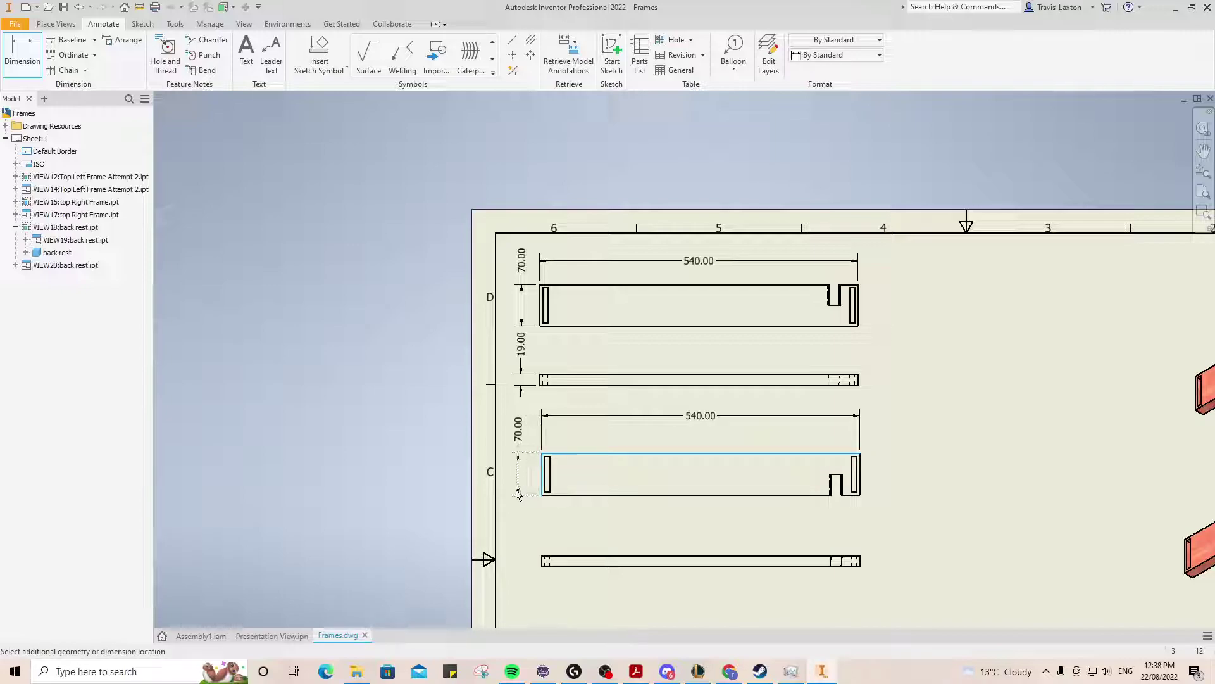
pyautogui.click(519, 494)
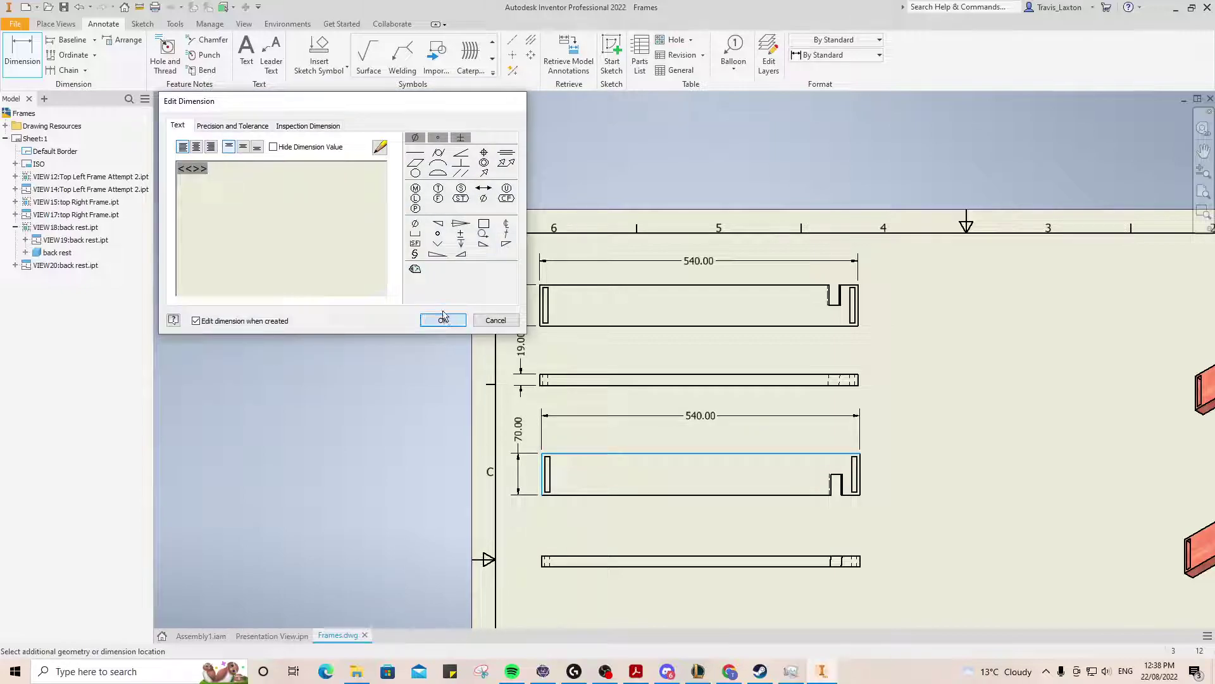
pyautogui.click(441, 318)
pyautogui.click(544, 562)
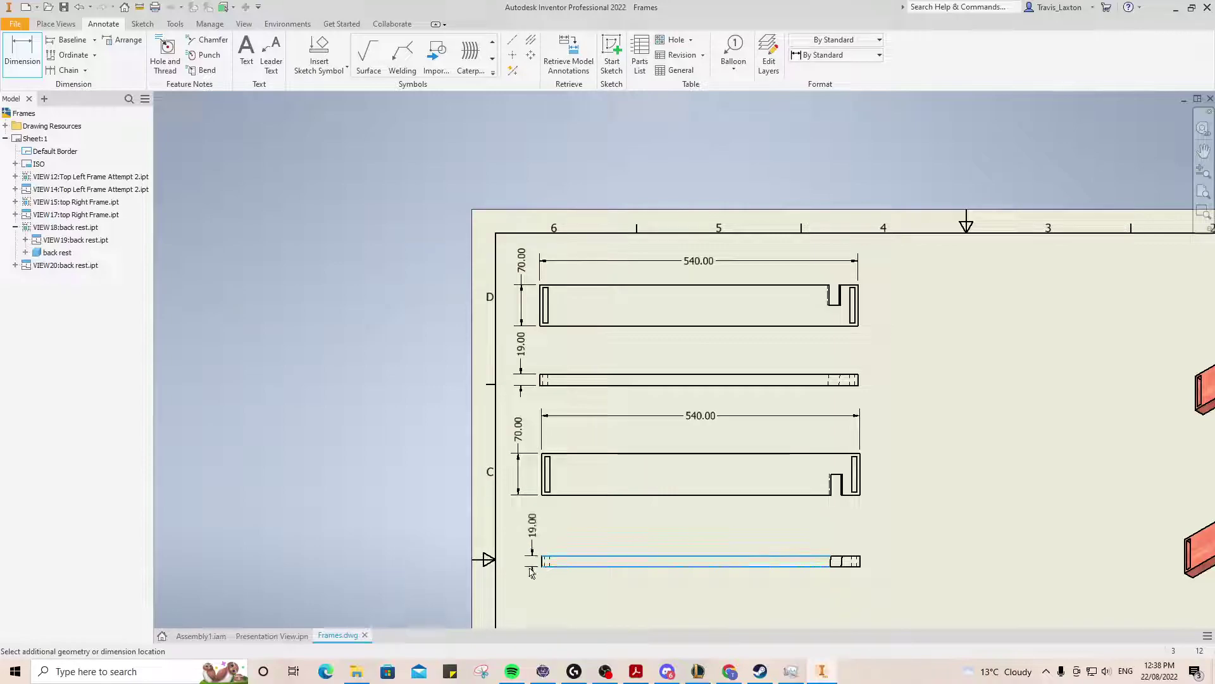
pyautogui.click(528, 574)
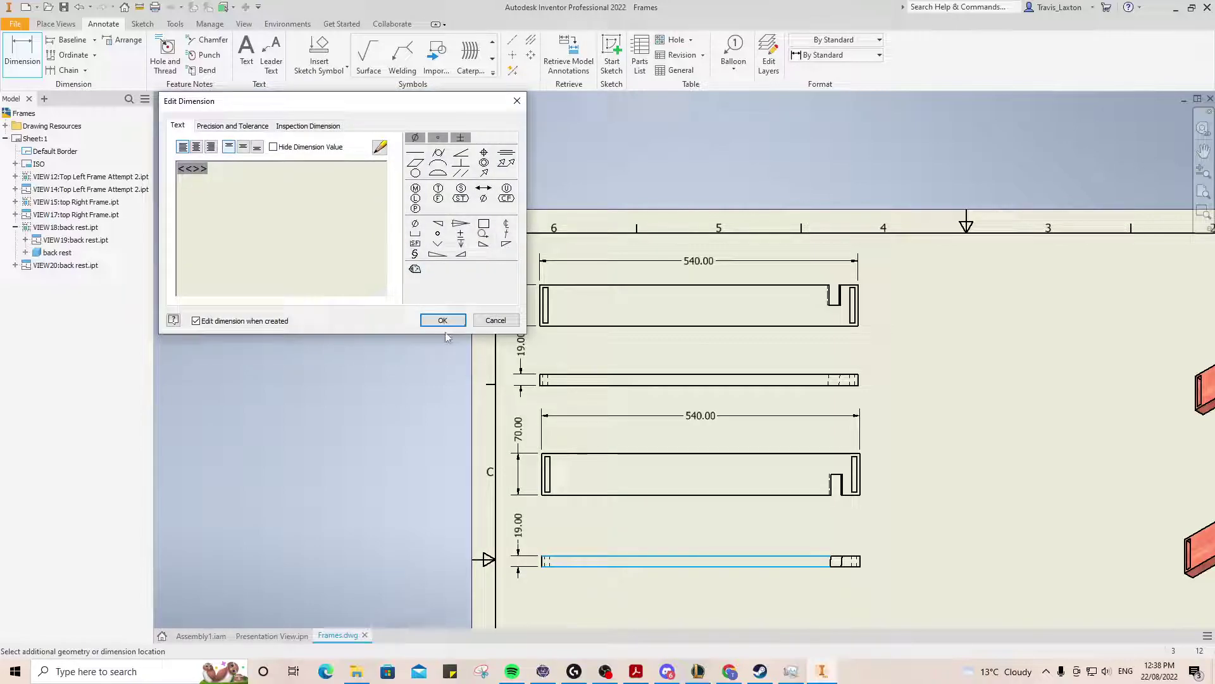
pyautogui.click(441, 320)
# Step: Dimension the overall length of the back rest above its base view
pyautogui.scroll(5, 655, 606)
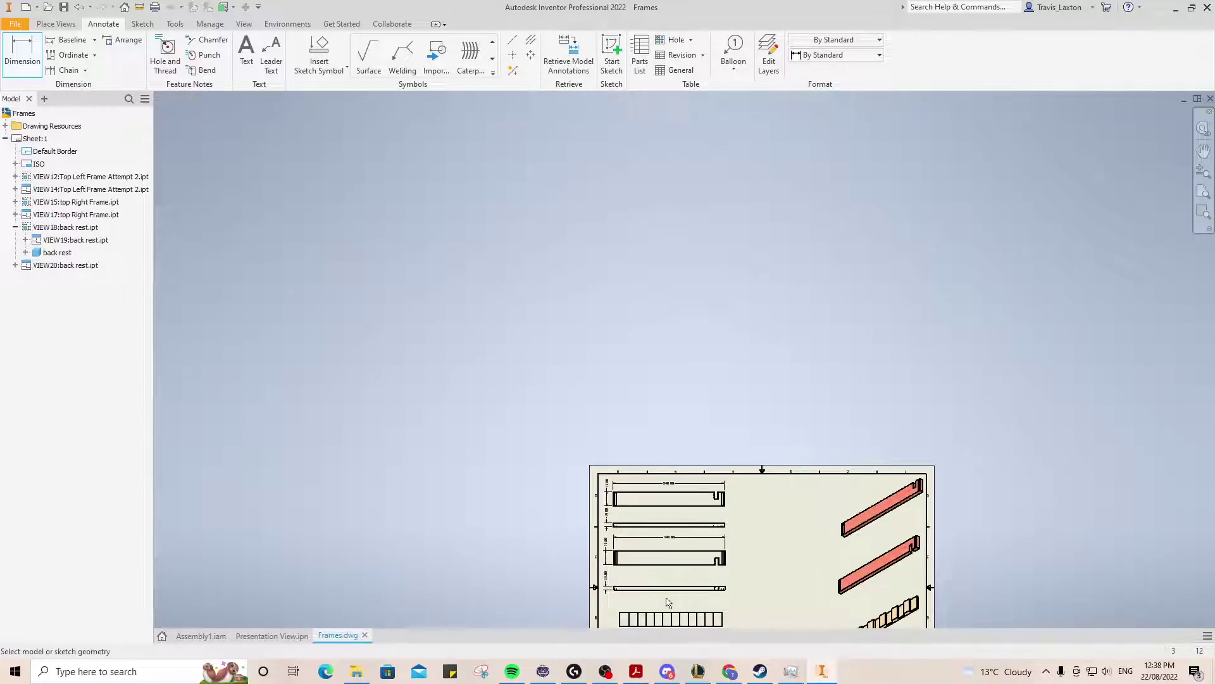
pyautogui.scroll(3, 666, 595)
pyautogui.scroll(-10, 686, 553)
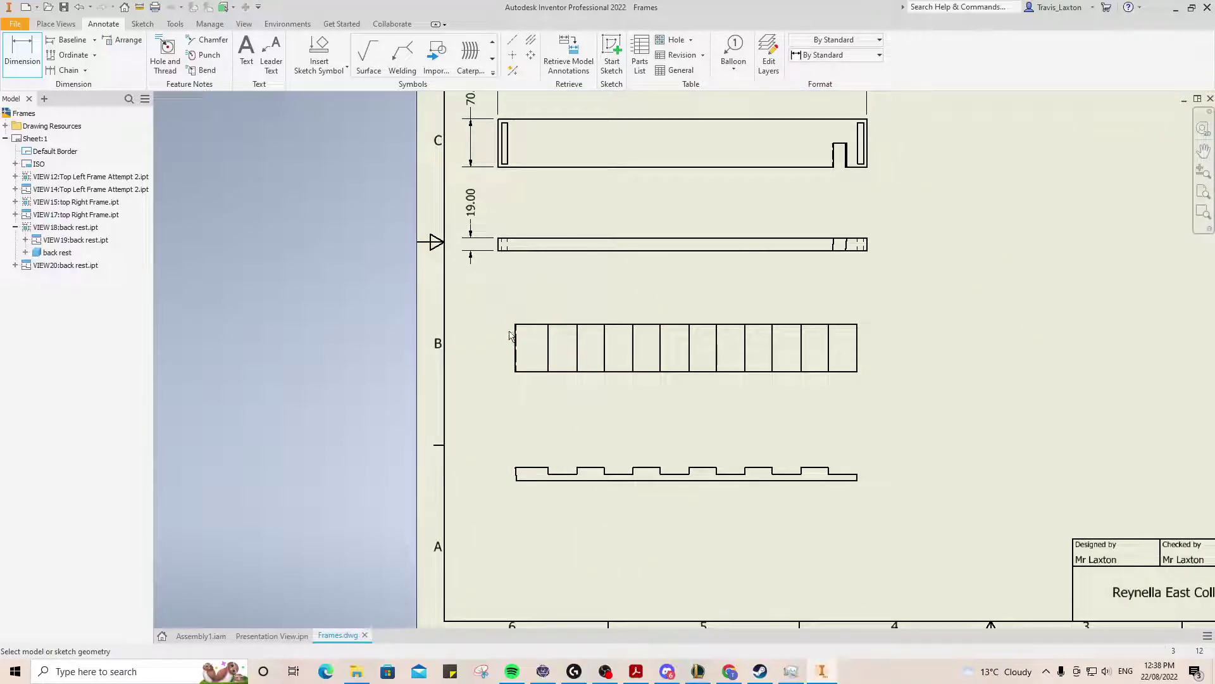
pyautogui.click(516, 326)
pyautogui.click(857, 329)
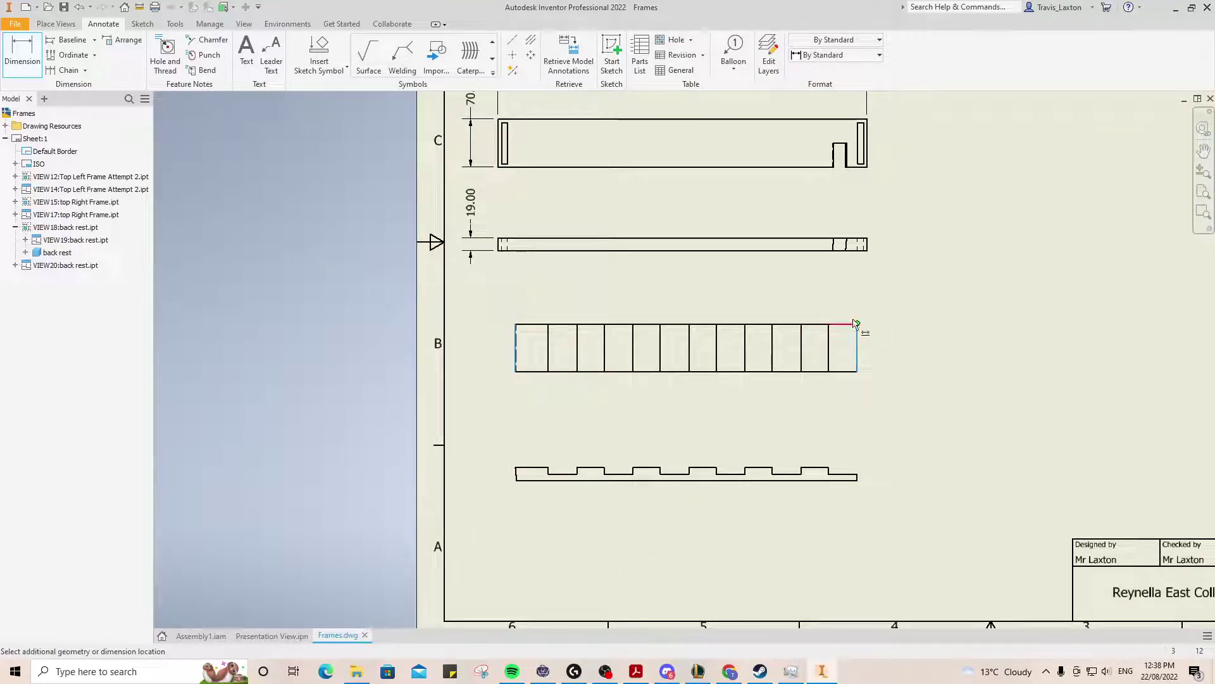
pyautogui.click(753, 286)
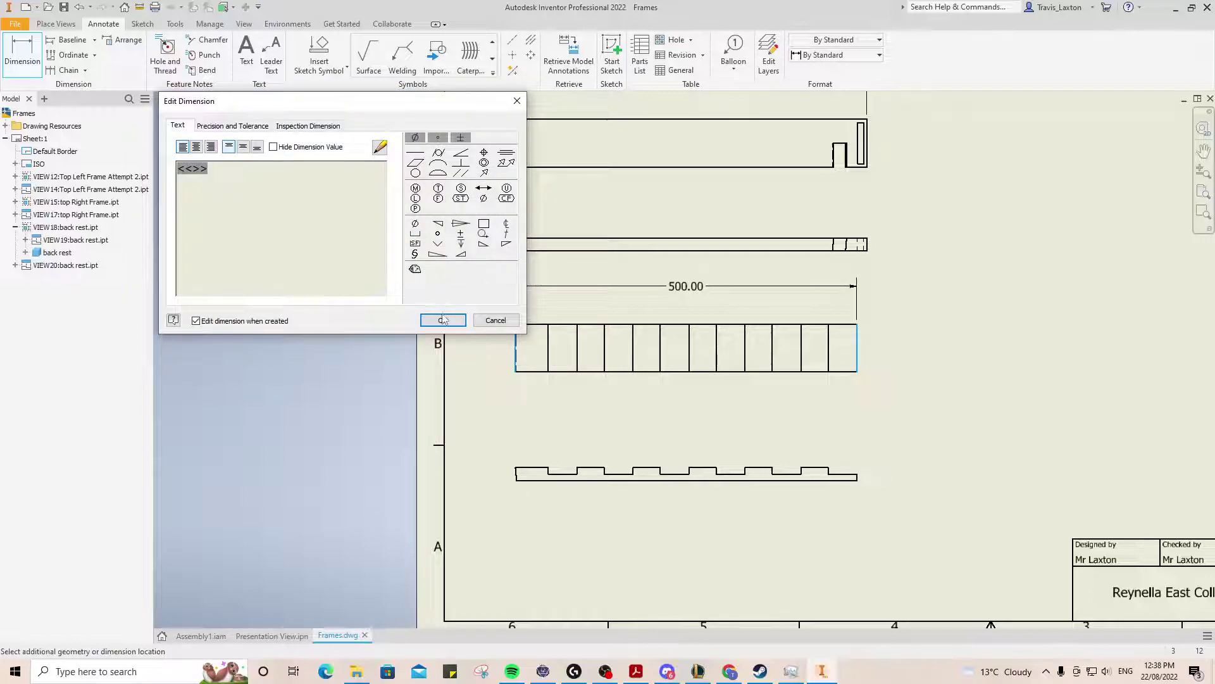
pyautogui.click(441, 320)
# Step: Dimension the back rest's height beside the slanted end of its base view
pyautogui.click(516, 342)
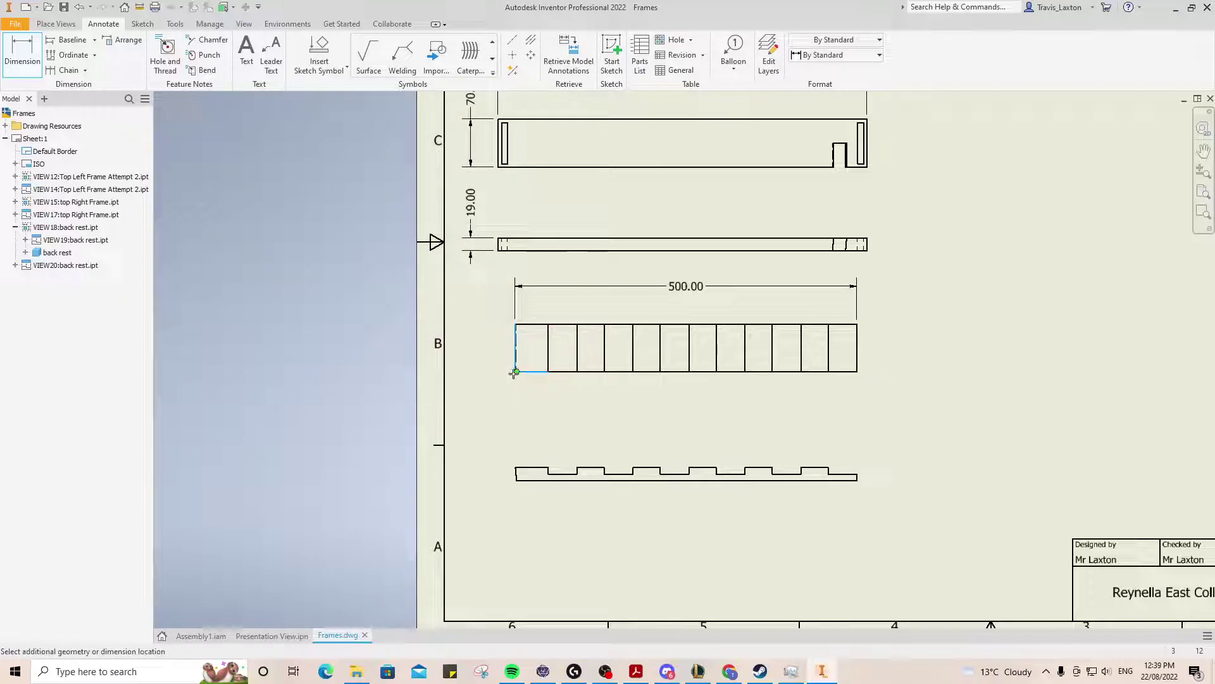
pyautogui.click(473, 352)
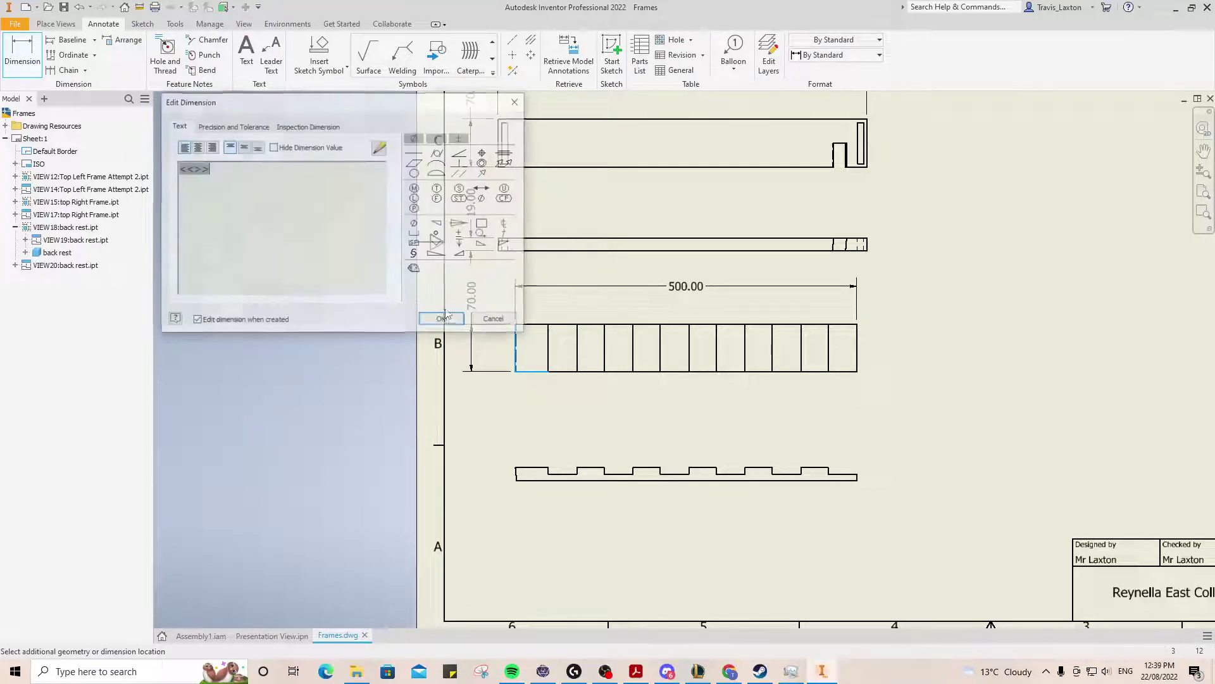
pyautogui.click(441, 318)
# Step: Dimension the back rest's thickness beside the slanted end of its edge view
pyautogui.click(525, 471)
pyautogui.click(537, 480)
pyautogui.click(474, 488)
pyautogui.click(437, 321)
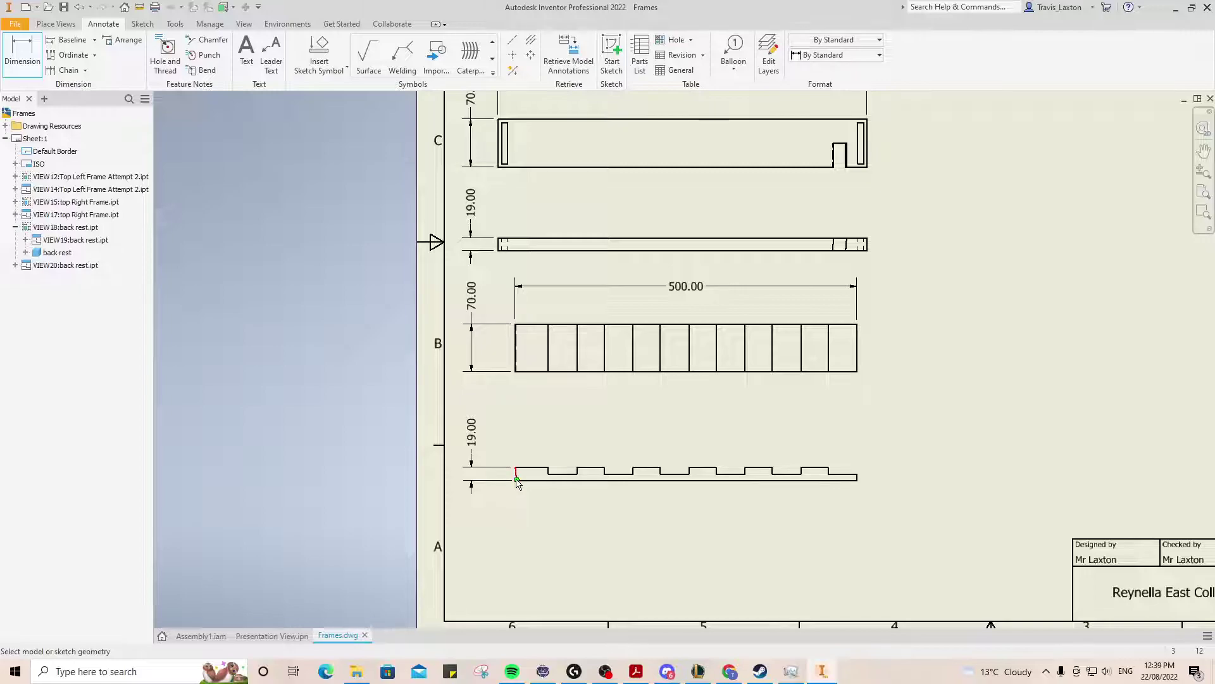
# Step: Add an angle dimension between the slanted end and the long bottom edge of the back rest's edge view
pyautogui.scroll(5, 517, 482)
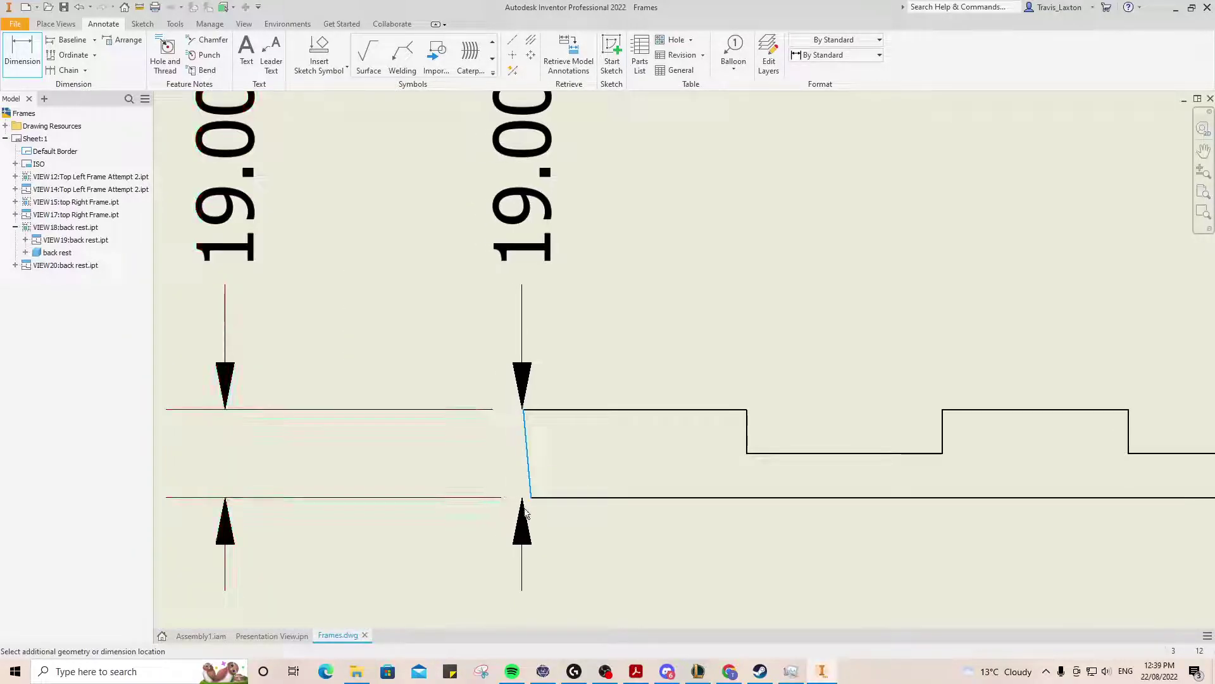
pyautogui.click(555, 498)
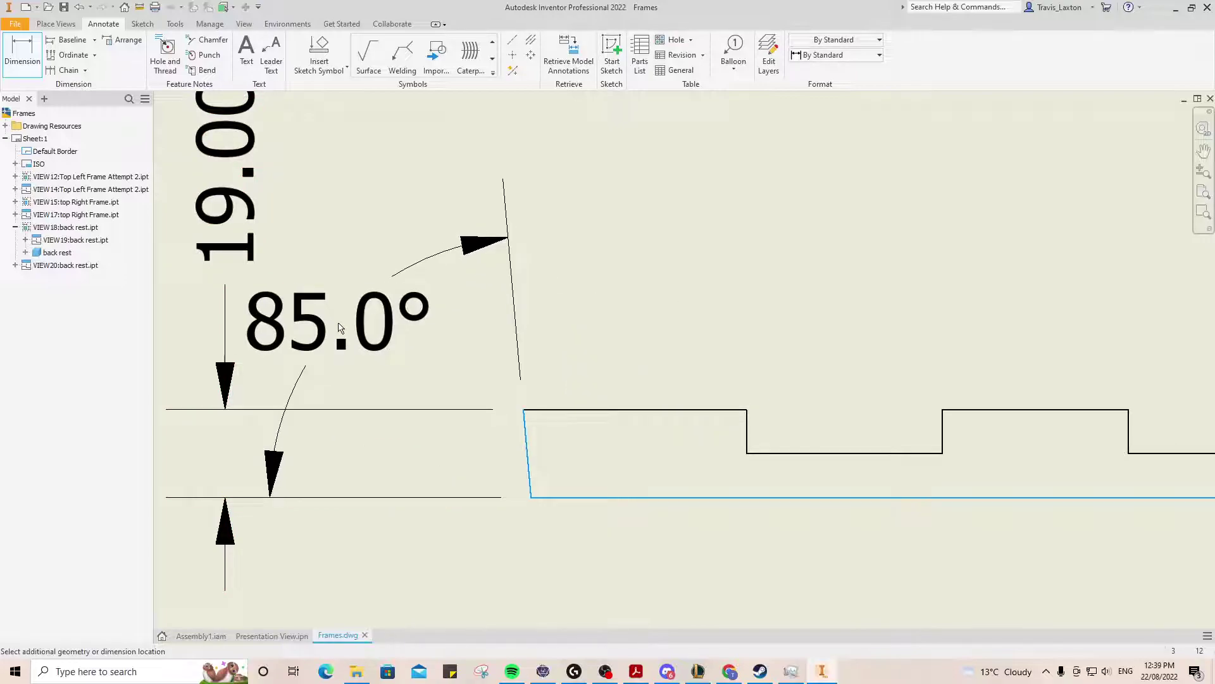
pyautogui.click(340, 327)
pyautogui.press('Return')
pyautogui.scroll(-5, 393, 387)
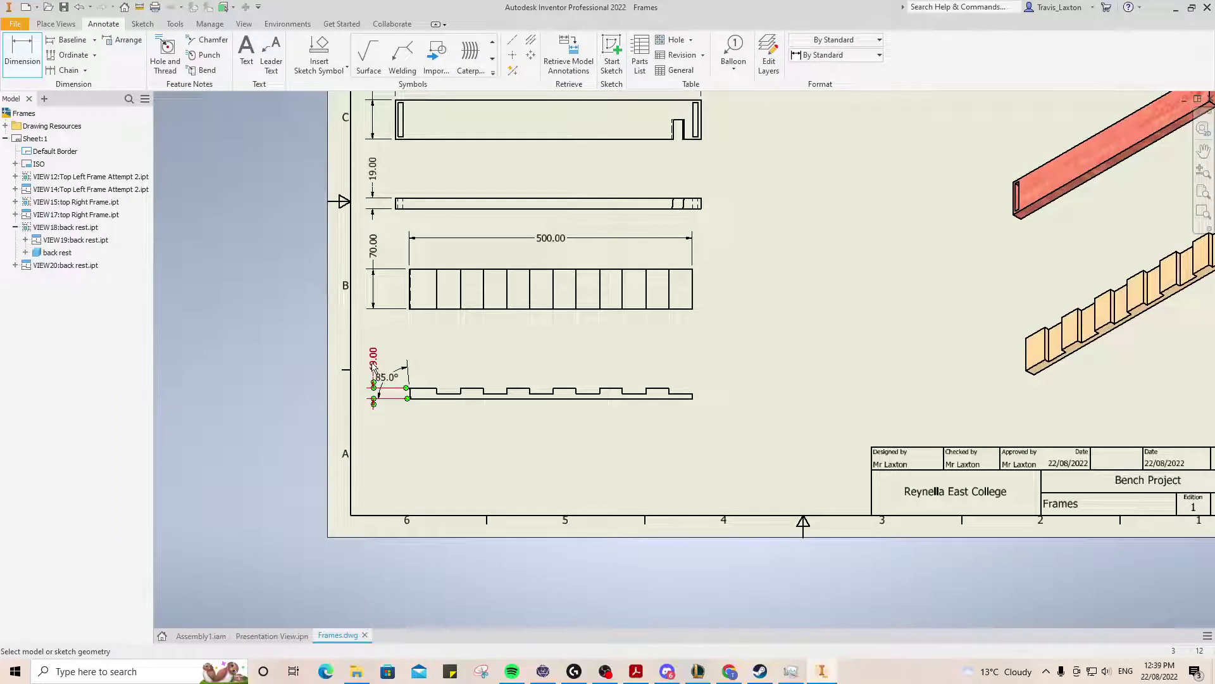
# Step: Delete the thickness dimension that overlaps the angle dimension on the back rest's edge view
pyautogui.doubleClick(374, 366)
pyautogui.click(436, 318)
pyautogui.rightClick(413, 348)
pyautogui.click(469, 345)
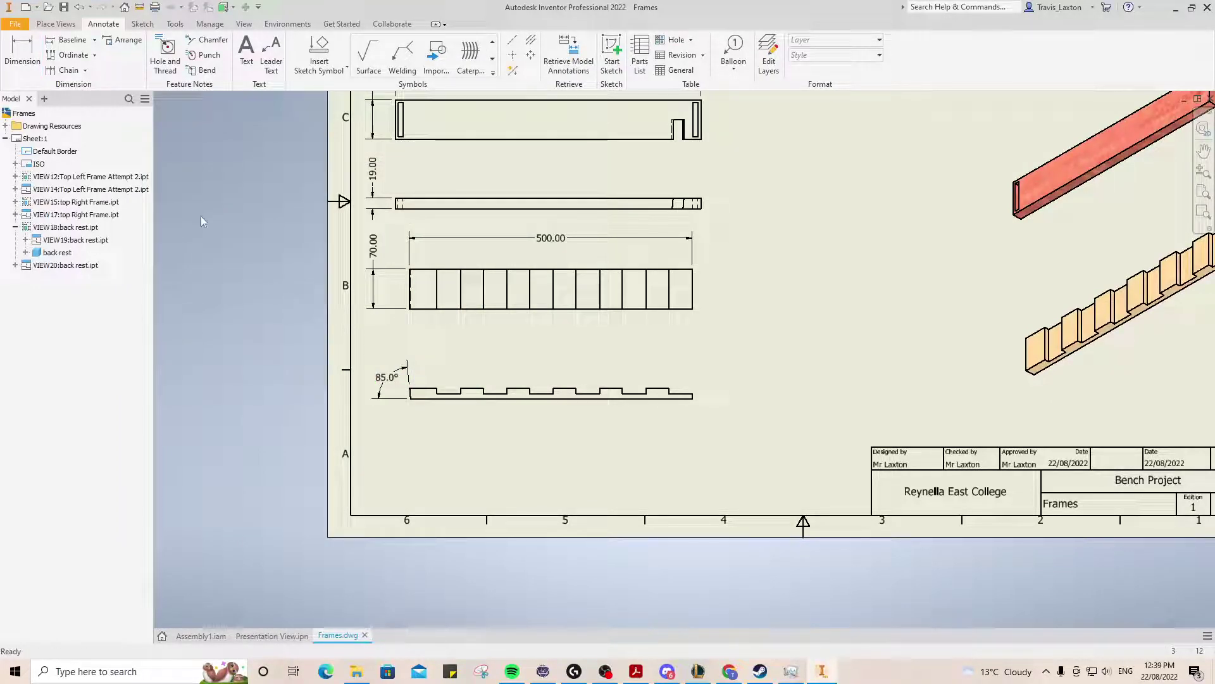
# Step: Dimension the back rest's thickness on its edge view, measured from the long bottom edge to the raised top edge
pyautogui.press('d')
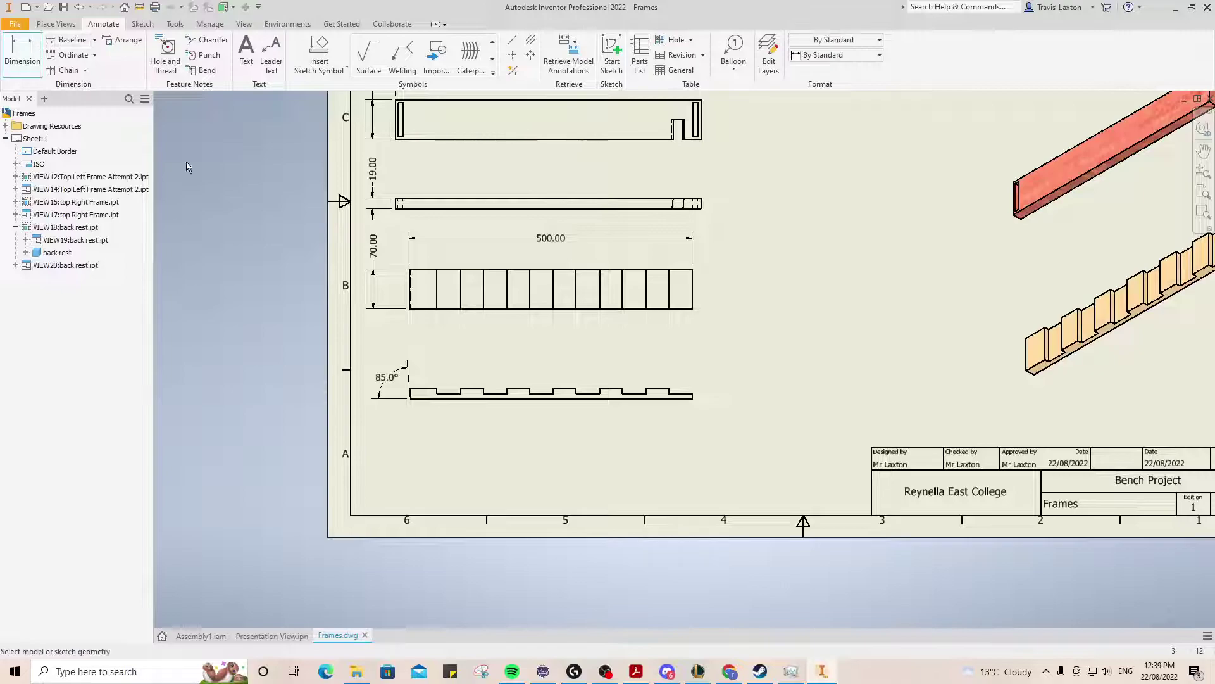
pyautogui.click(663, 397)
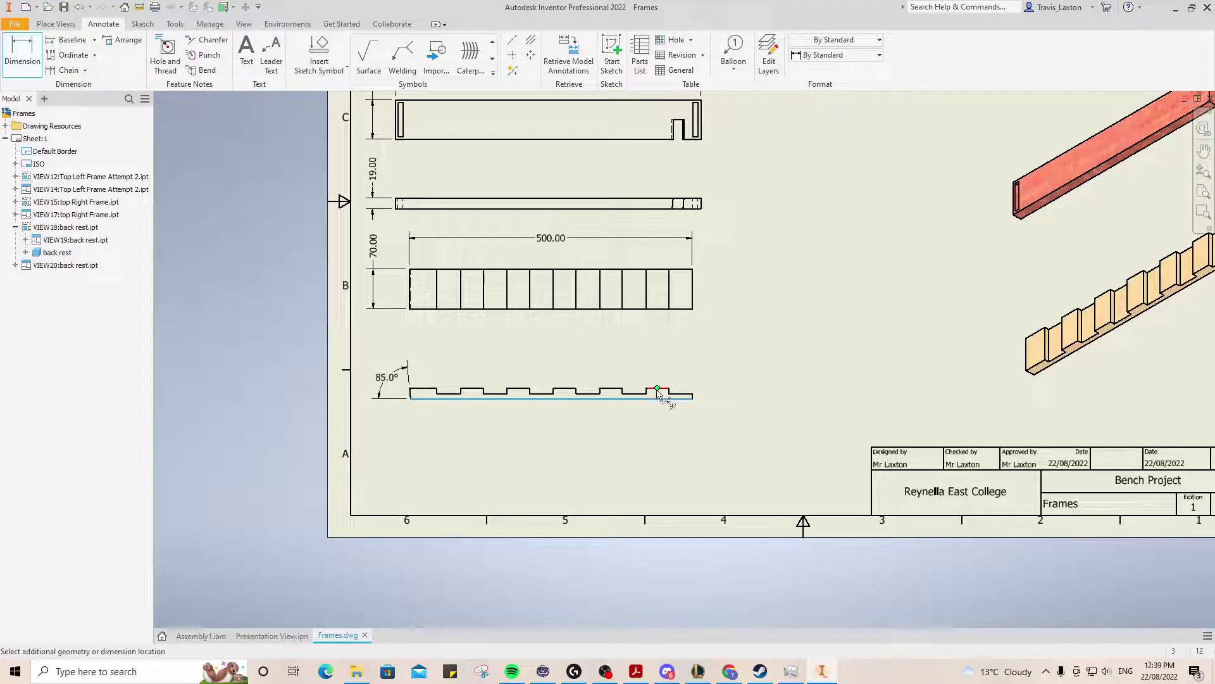